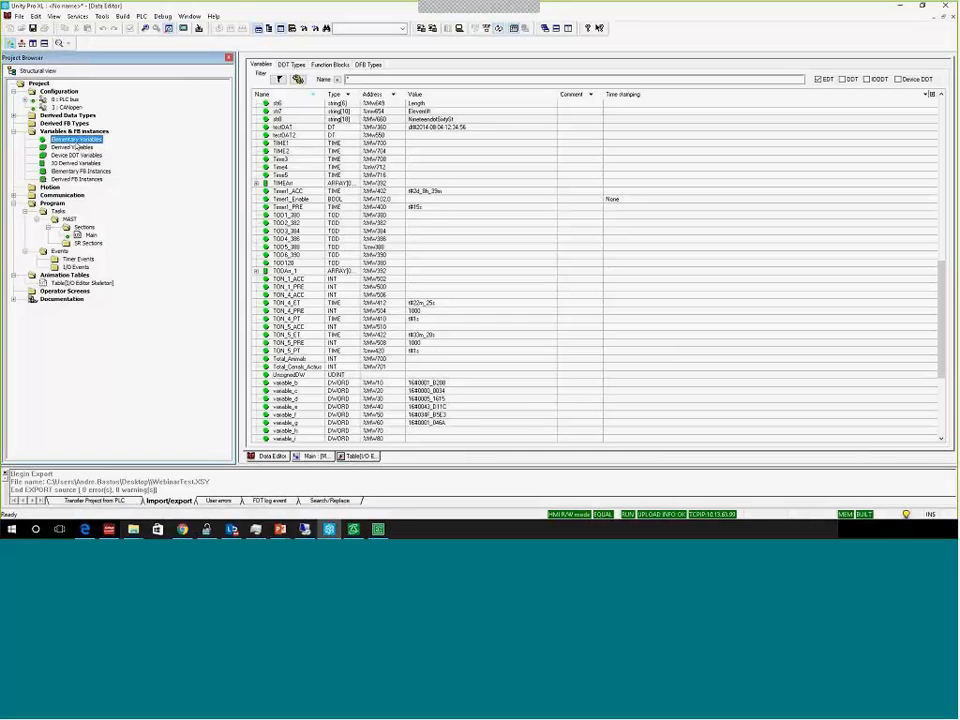
Export the elementary variables to the Desktop as an XSY data file named Webinar2
right_click(76, 141)
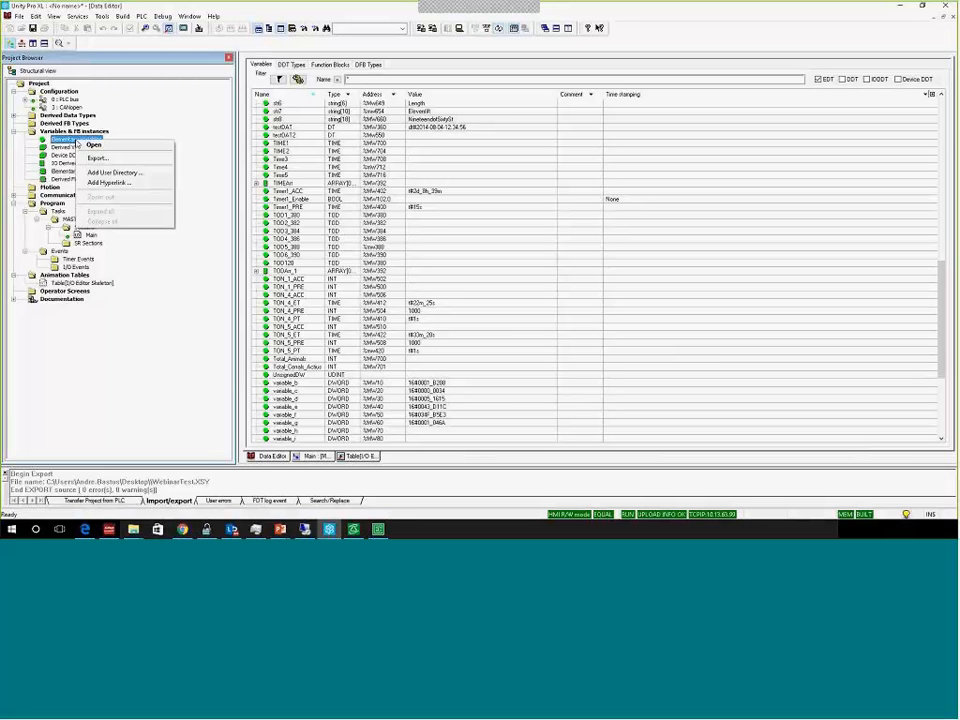
click(99, 159)
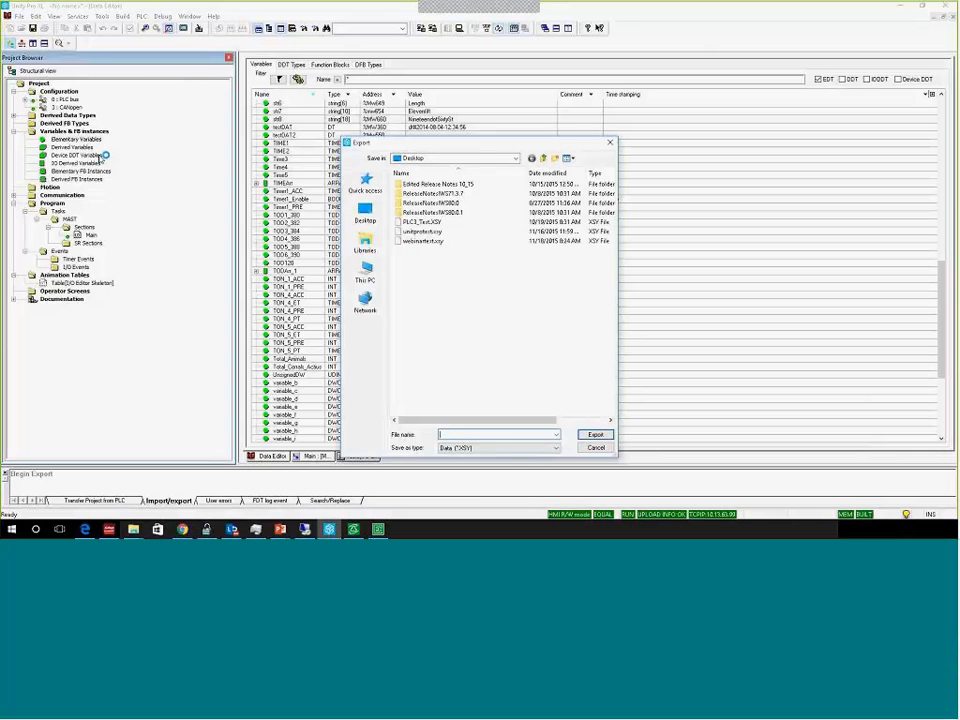
text(Webinar)
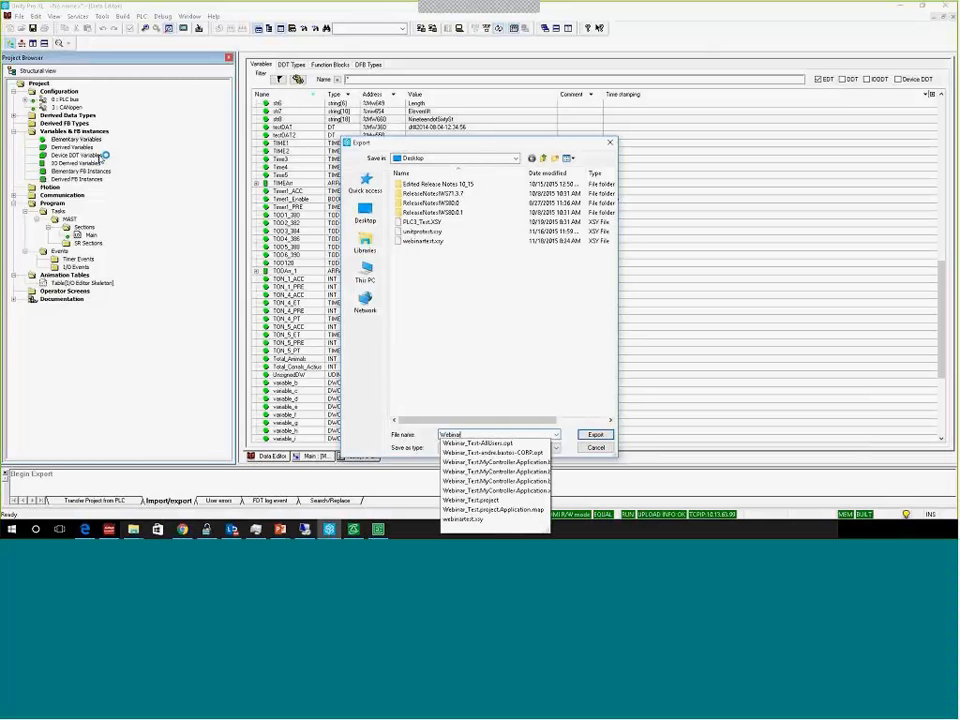
text(2)
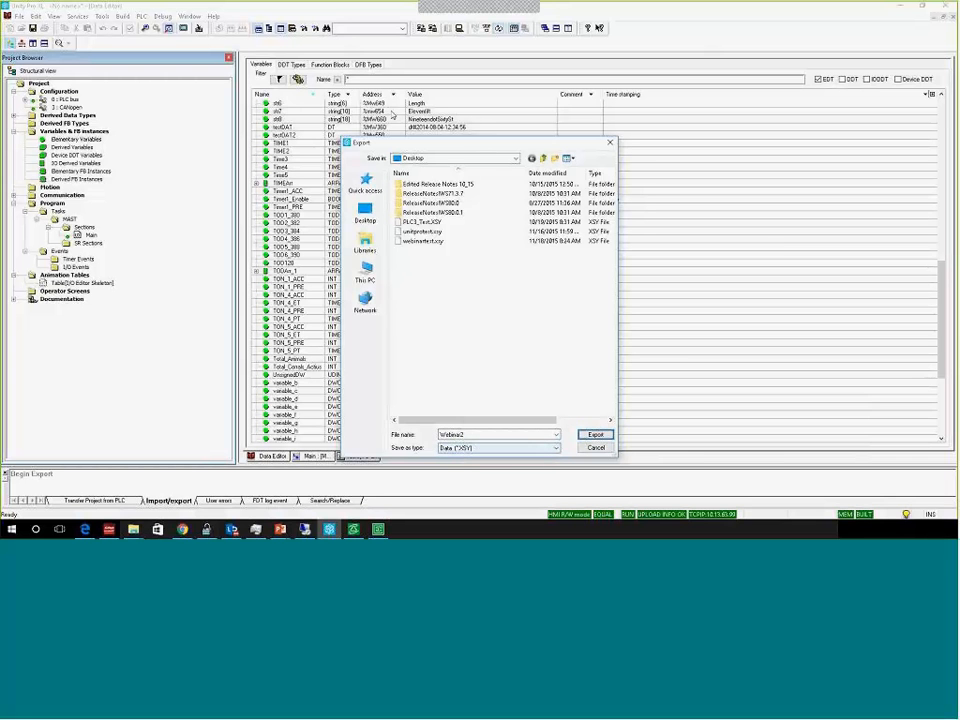
click(596, 436)
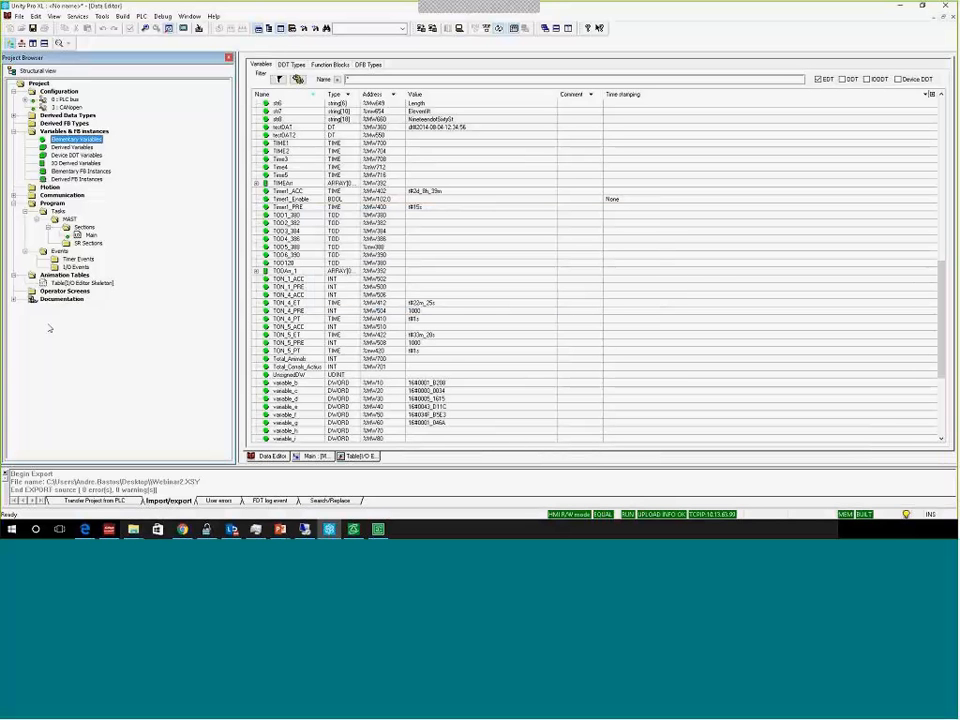
Switch to InduSoft Web Studio and create a Windows Advanced Server Plus project named Webinar2 from the Empty Application template at 1920 by 1080
key(alt+Tab)
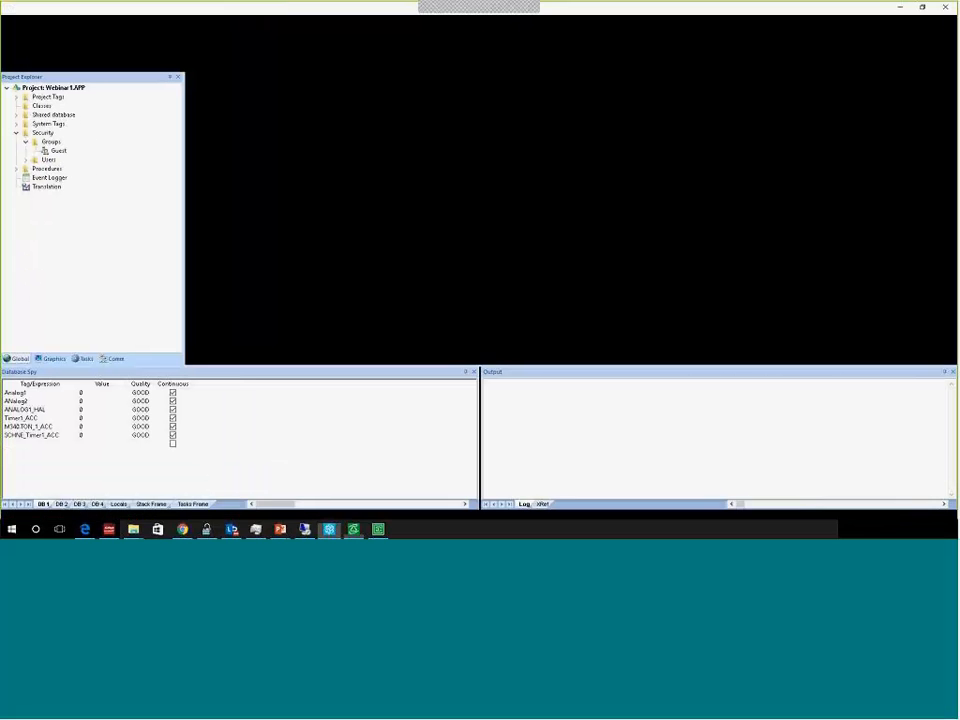
click(10, 10)
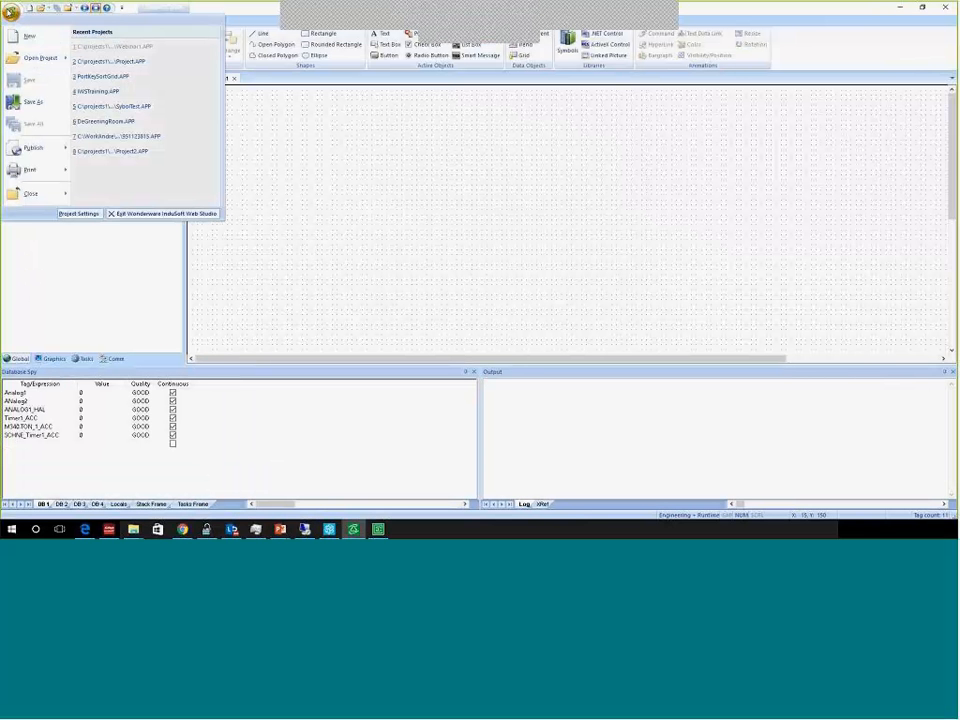
click(29, 37)
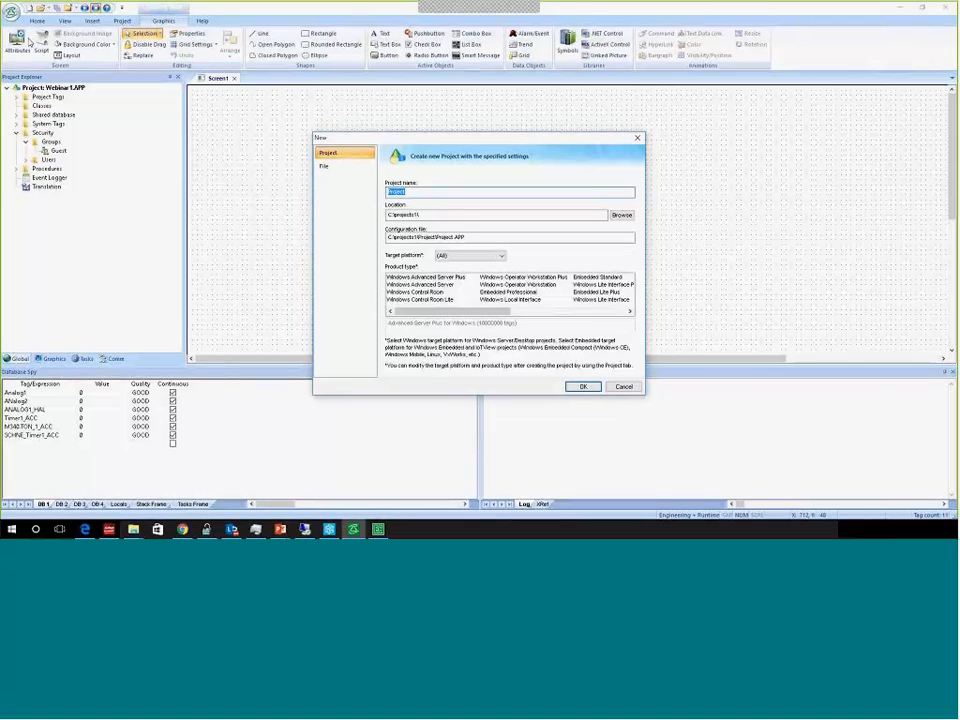
text(Webinar2)
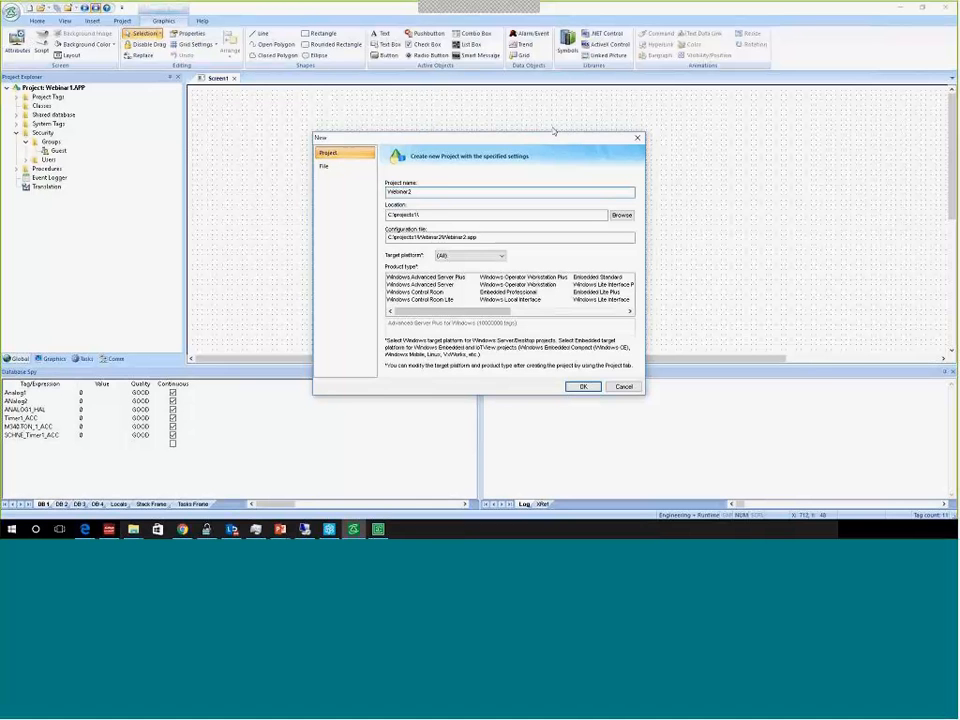
click(425, 277)
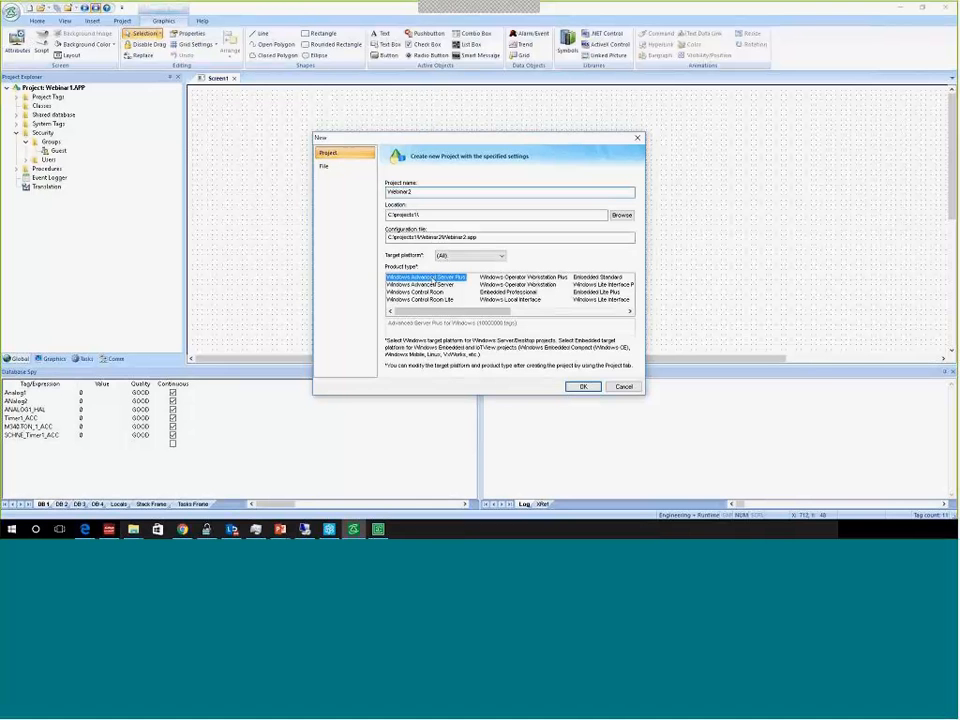
click(577, 388)
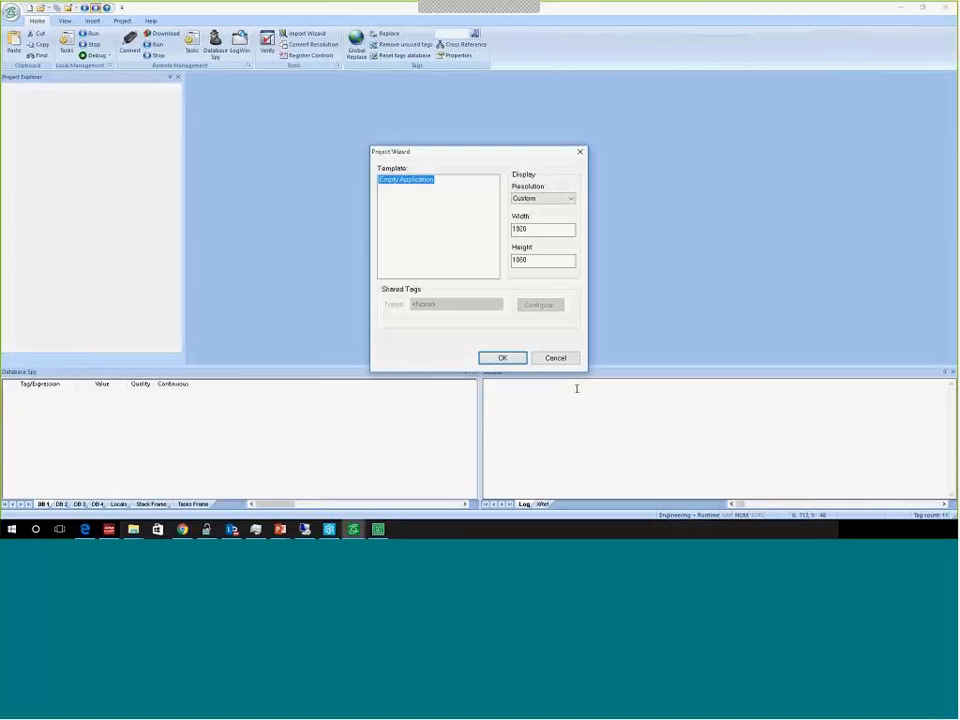
click(488, 359)
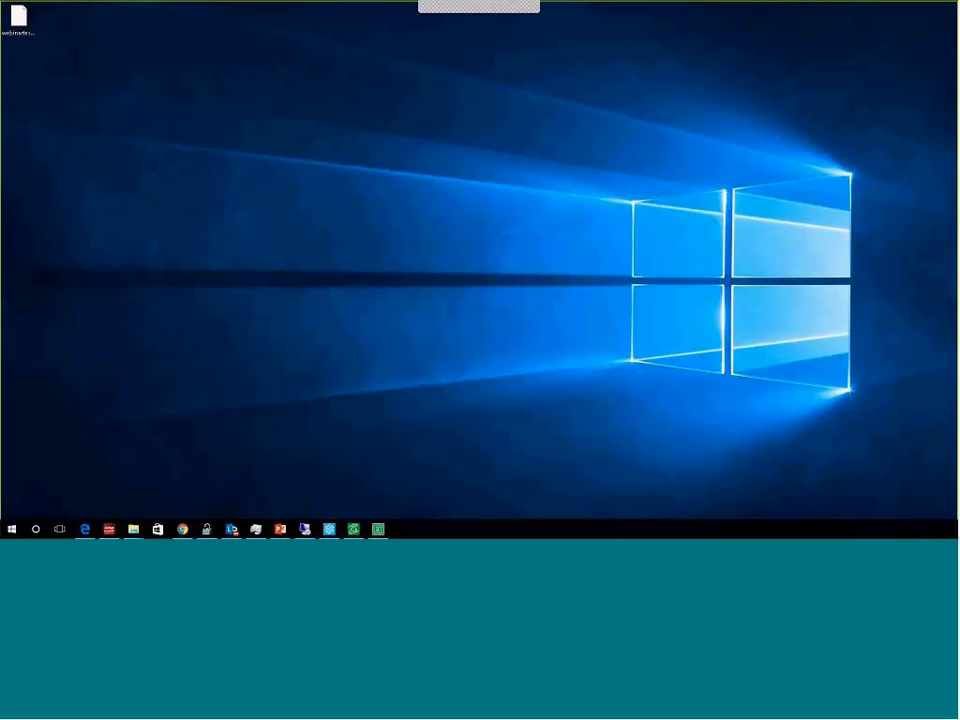
Back in InduSoft Web Studio, paste the copied XSY export into the Webinar2 project folder and copy that folder's path
click(353, 529)
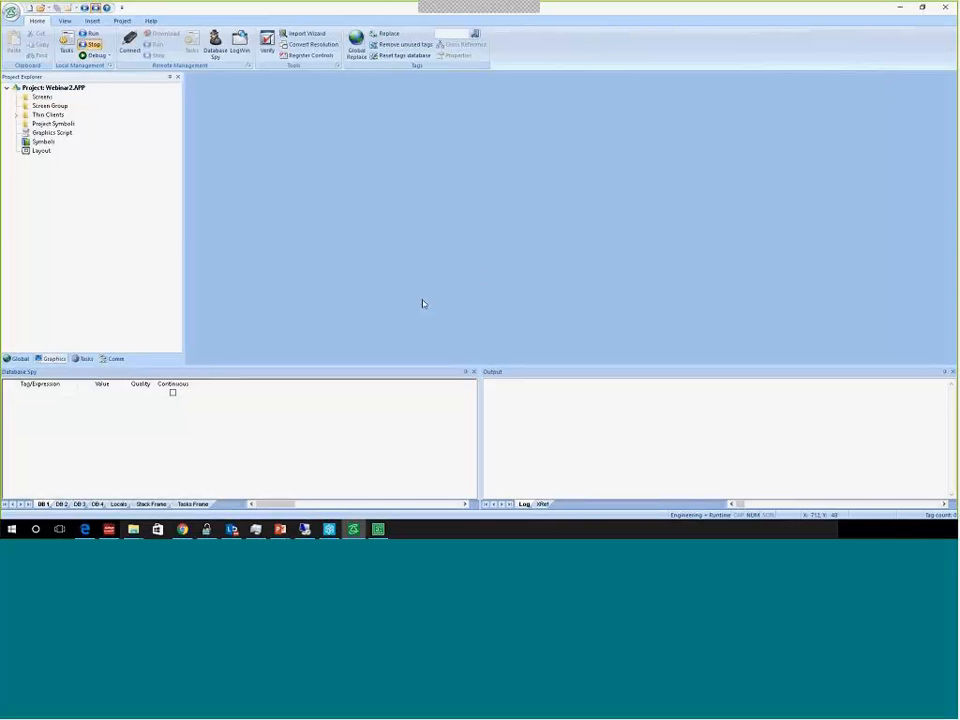
key(ctrl+o)
right_click(259, 176)
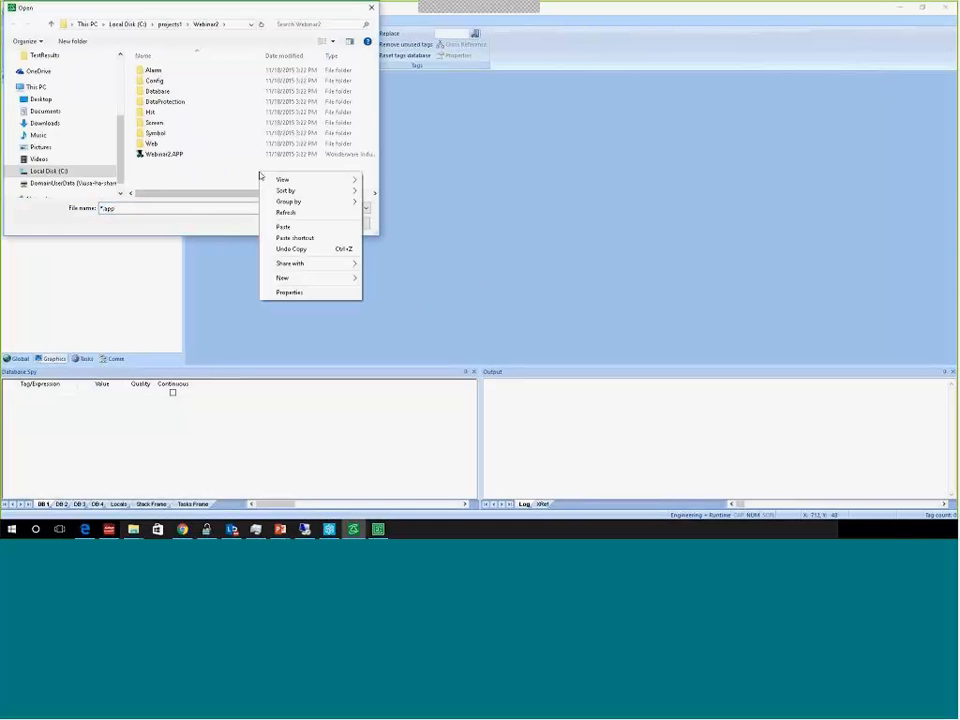
click(293, 227)
click(170, 24)
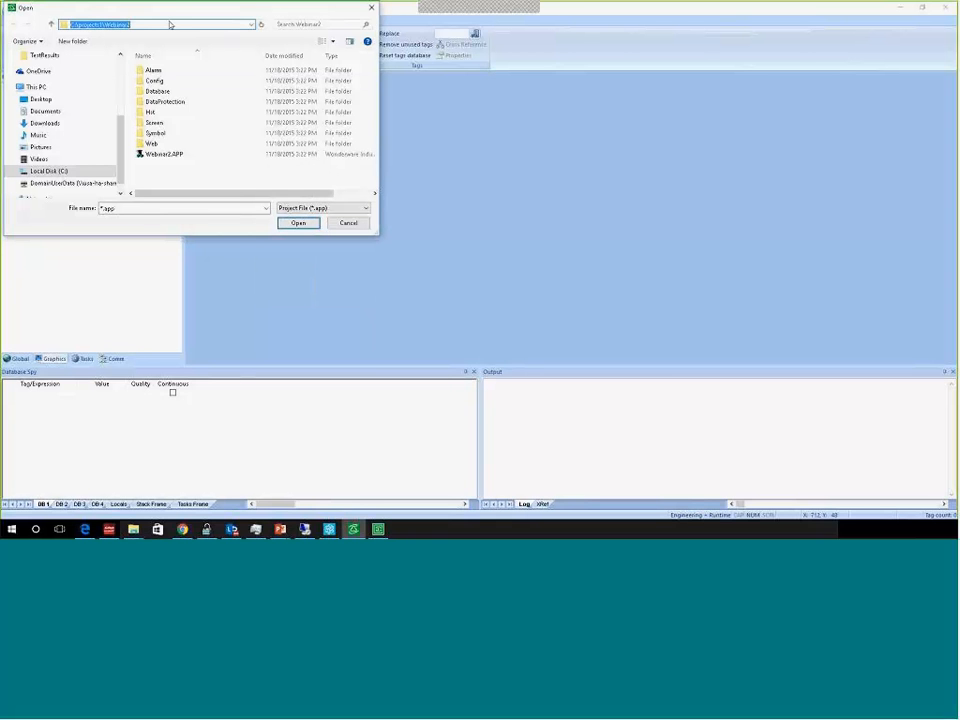
right_click(128, 24)
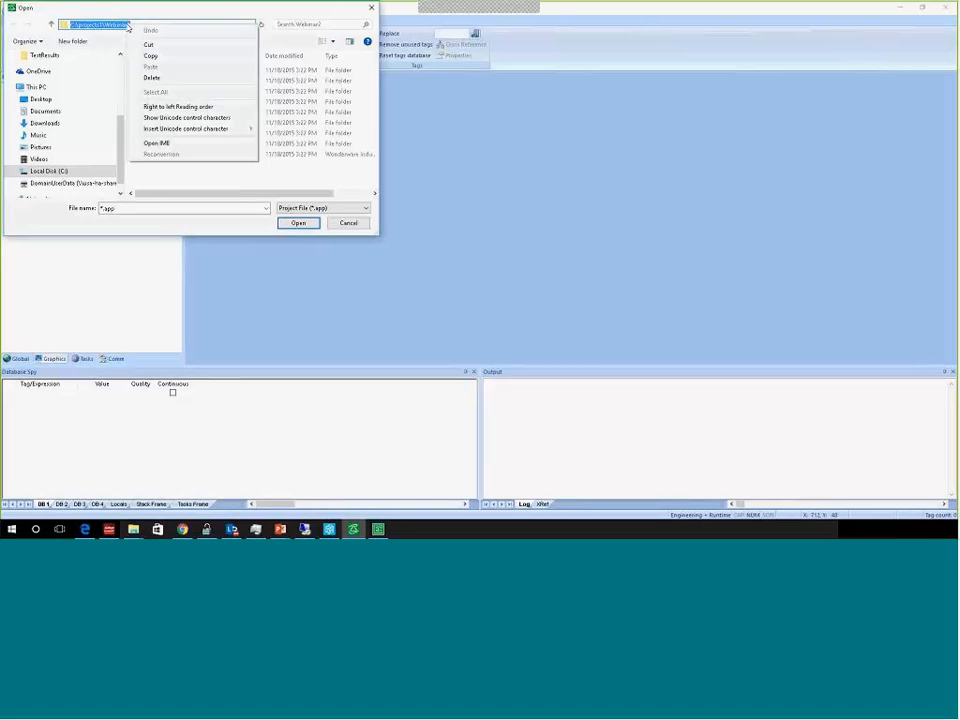
click(159, 55)
click(360, 226)
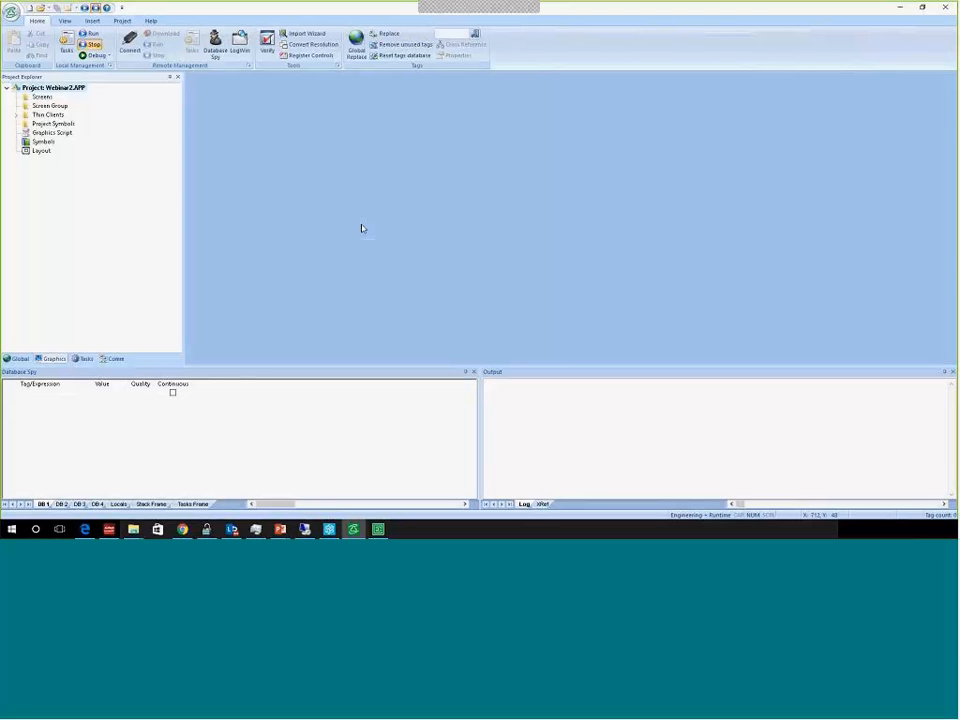
Start a new tag integration source in the project's communication settings, with Schneider Unity Modbus as its provider
click(113, 358)
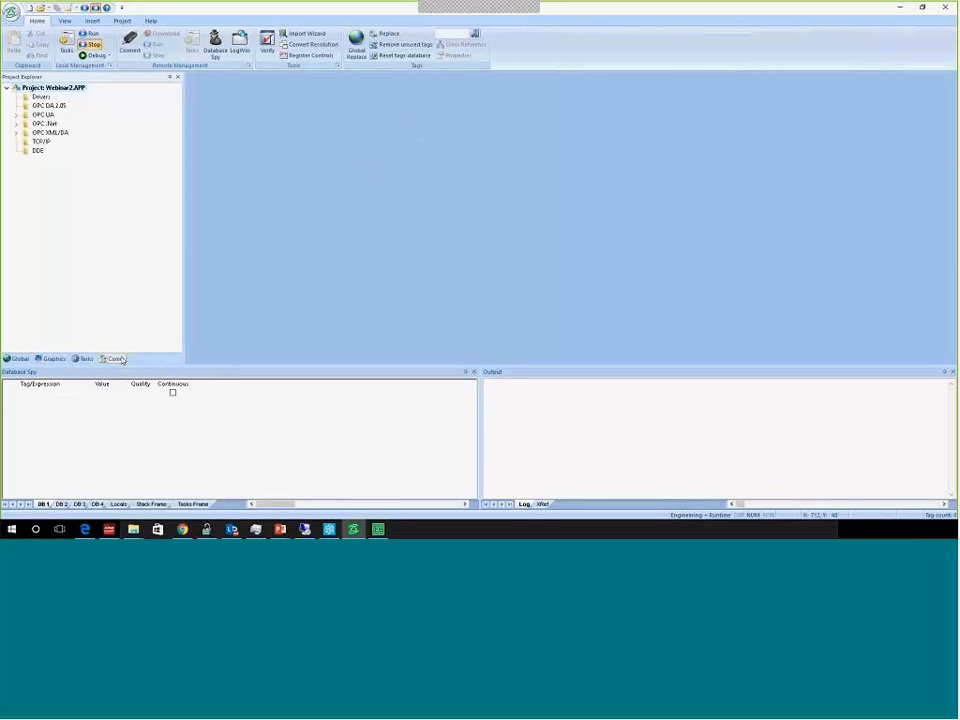
click(42, 97)
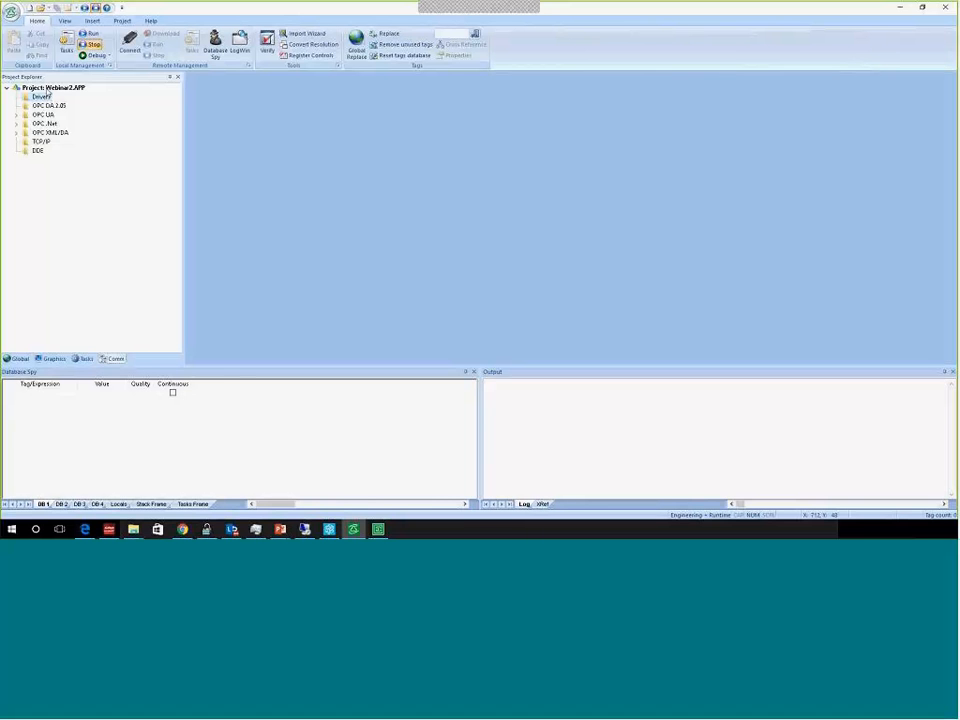
click(122, 21)
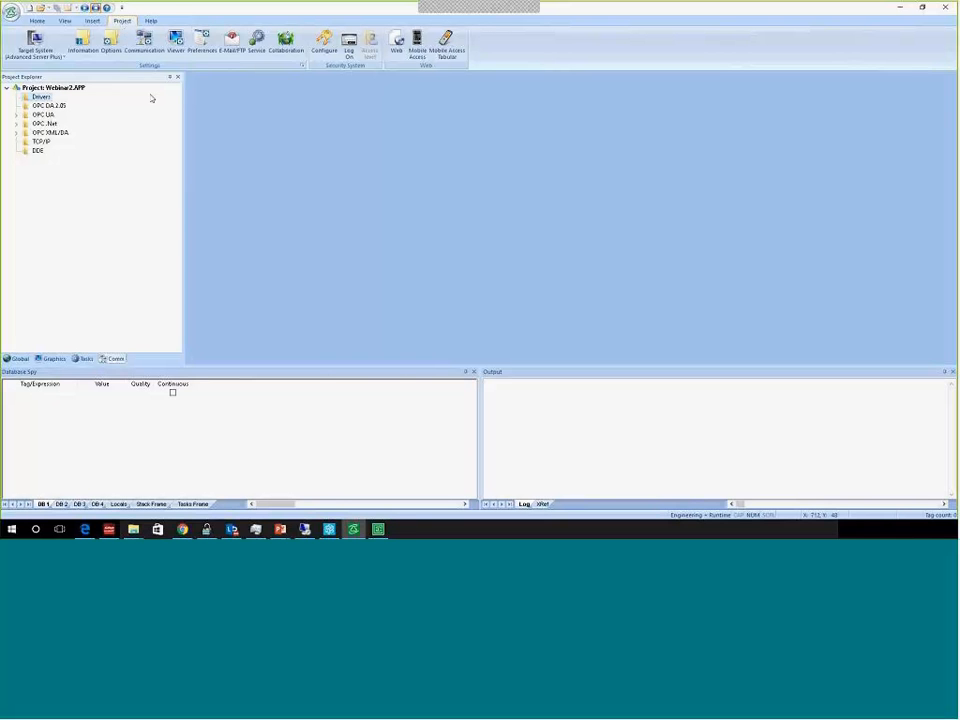
click(152, 45)
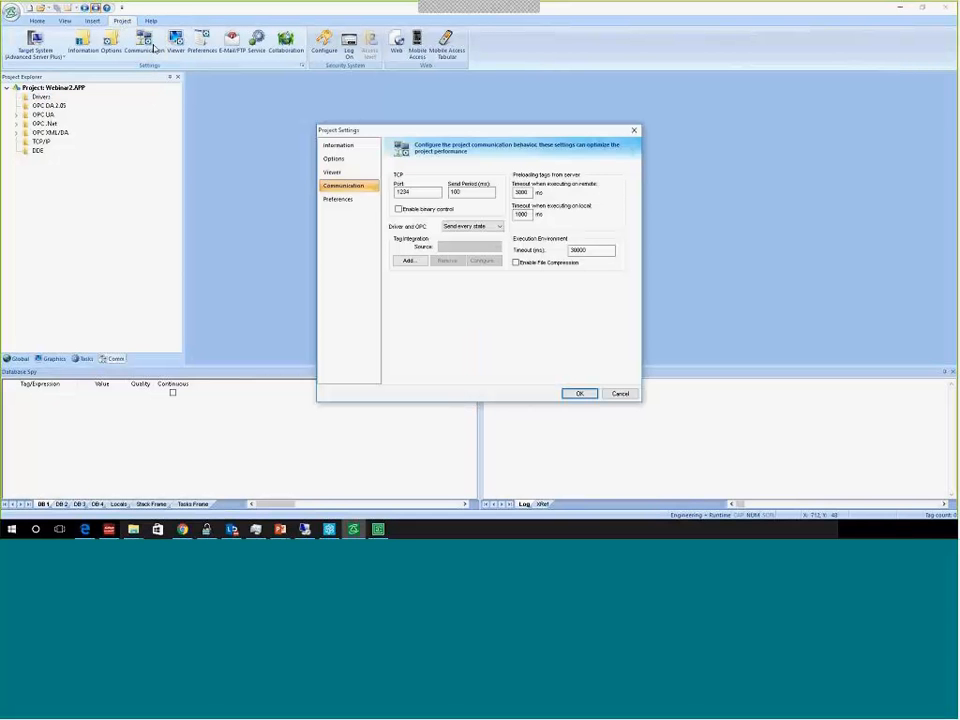
click(416, 261)
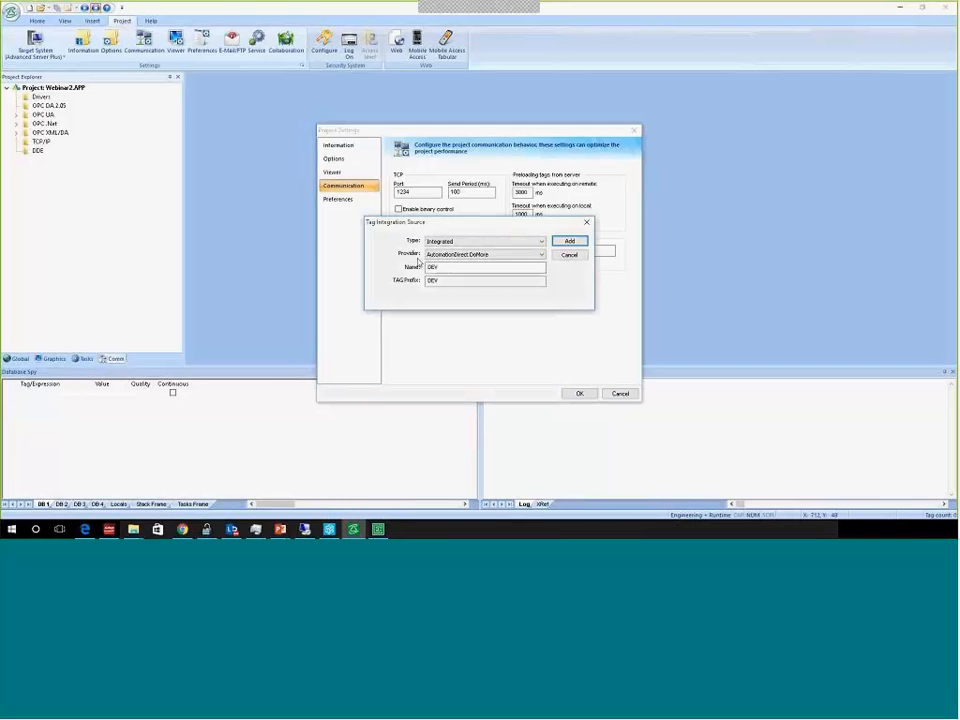
click(491, 254)
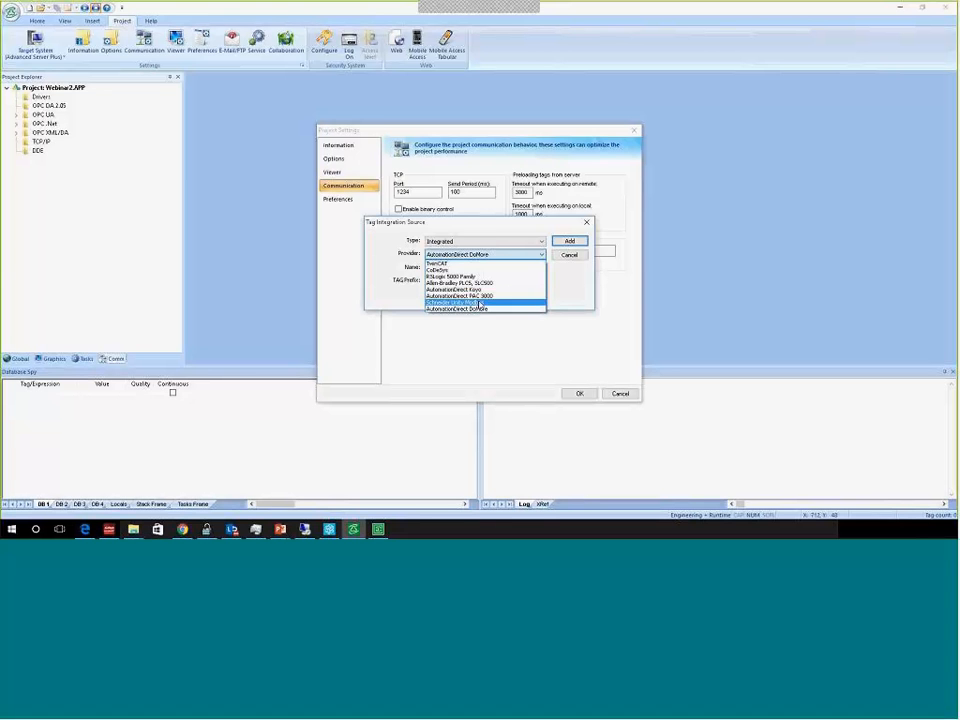
click(478, 302)
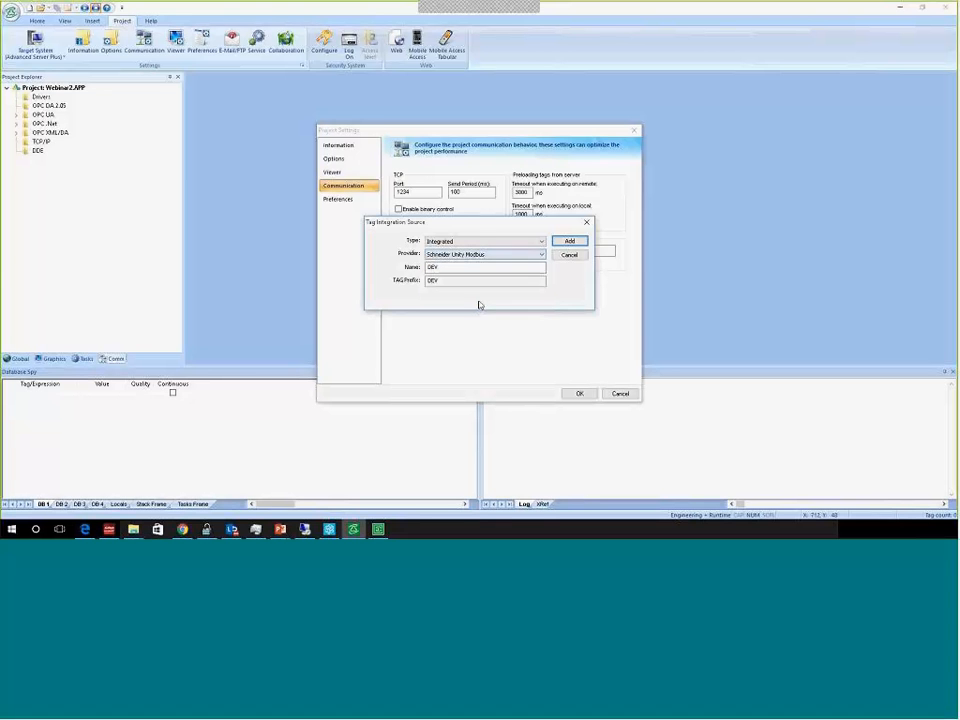
Name the tag integration source M340 with the same tag prefix and add it
double_click(436, 266)
text(M340)
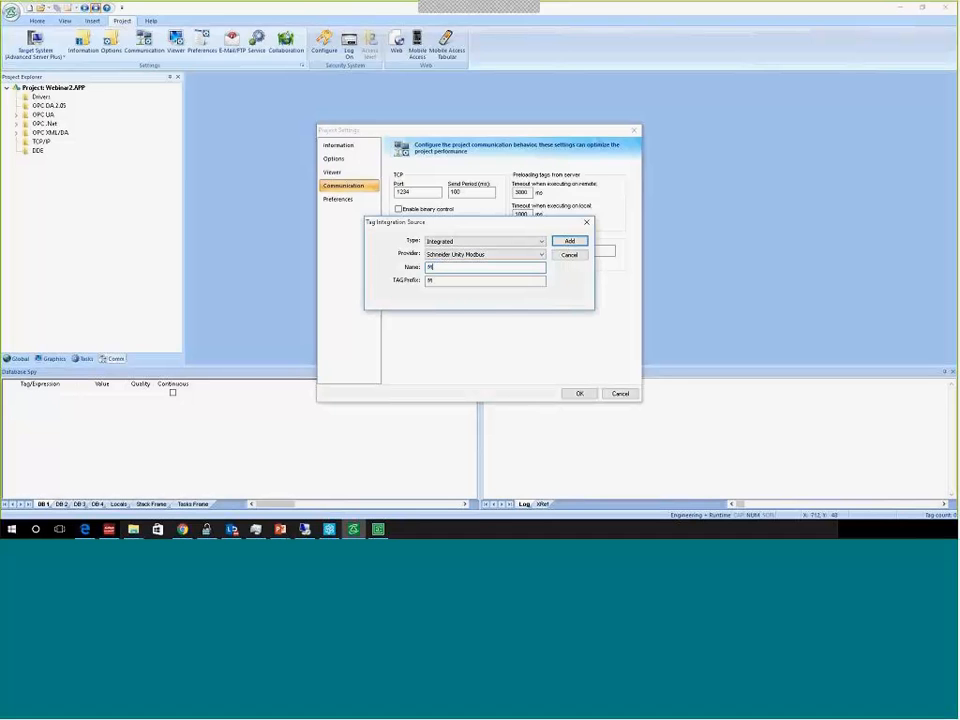
key(Tab)
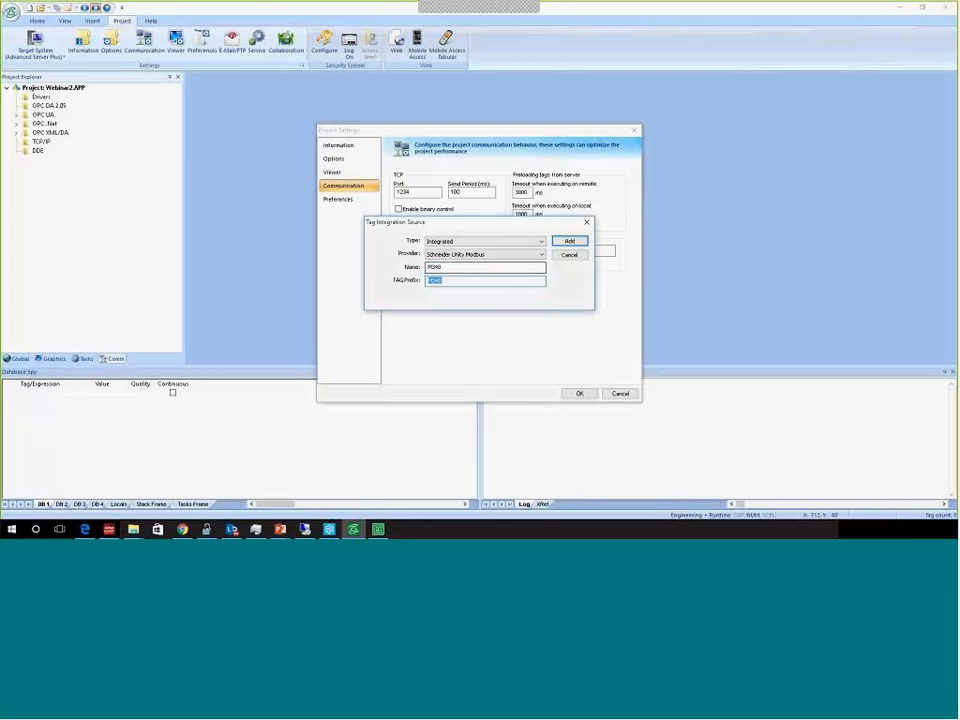
click(439, 267)
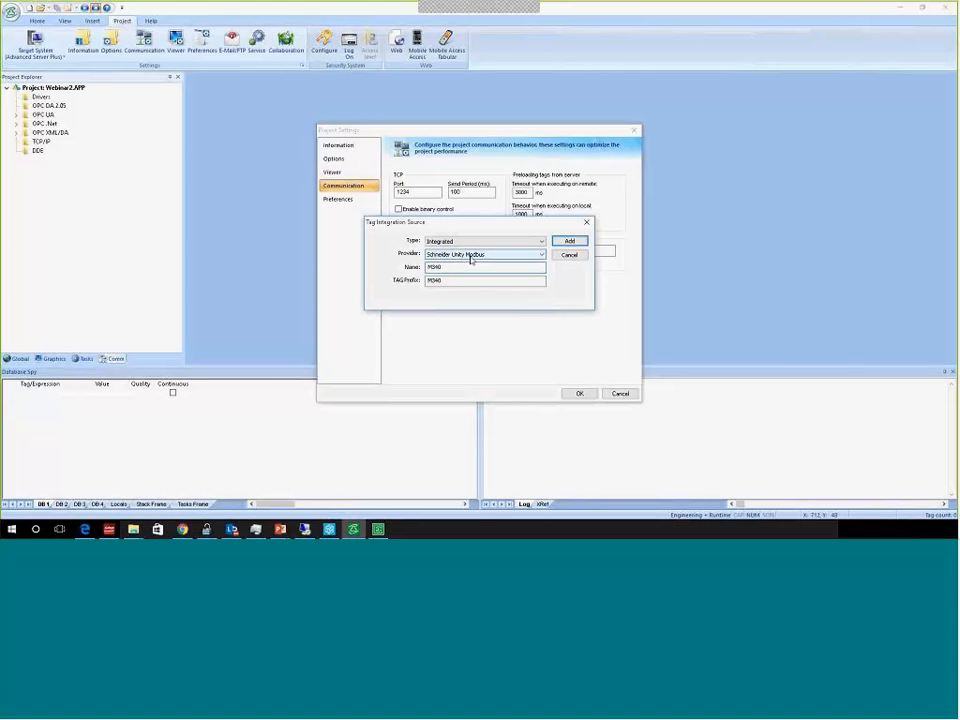
click(572, 242)
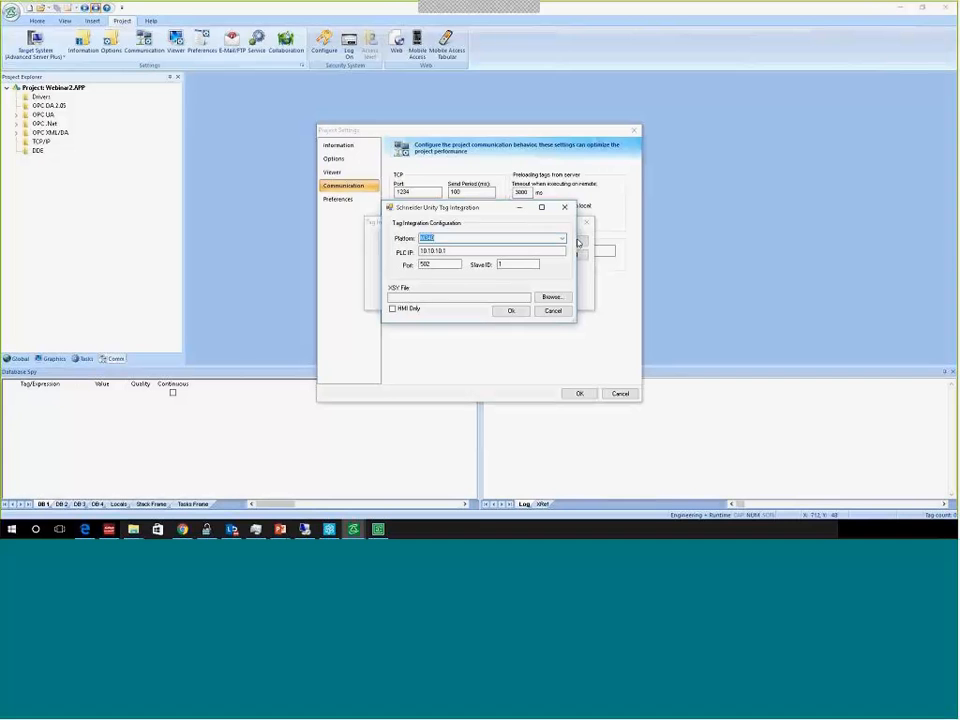
Set the M340 PLC IP to 10.13.63.99, load webinar2.xsy from the Webinar2 project folder, and accept the integration and project settings
key(Tab)
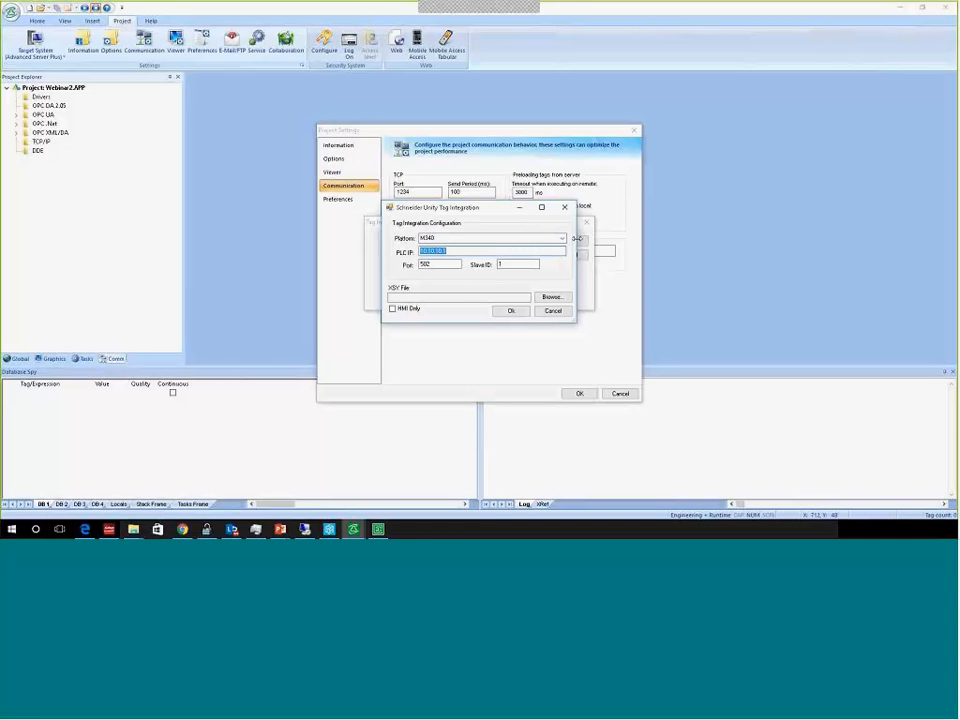
text(10.13.63.98)
click(523, 297)
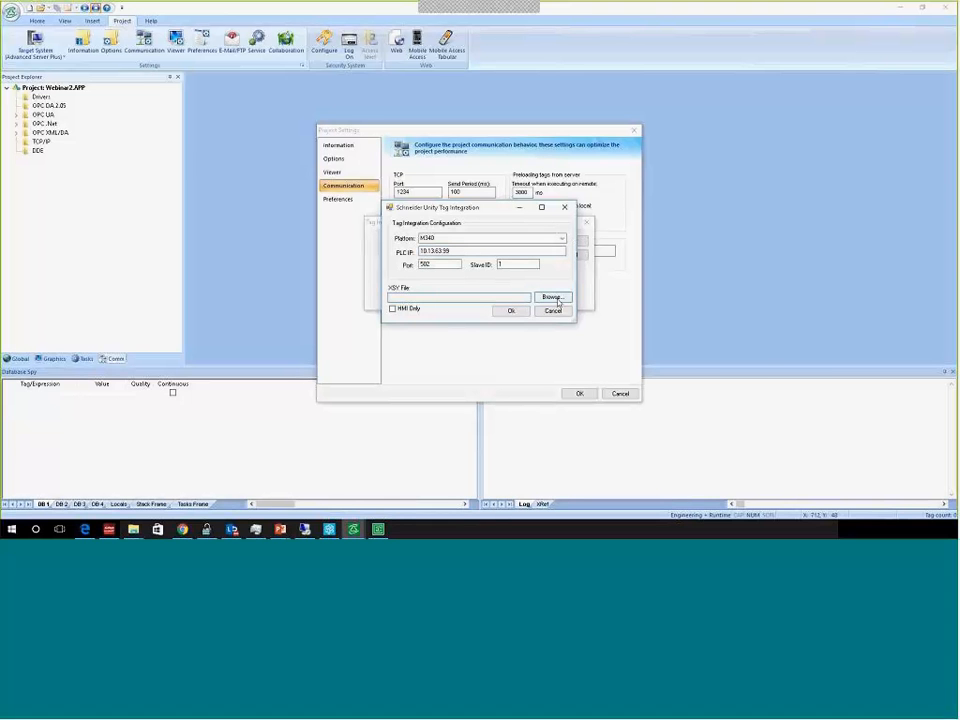
click(553, 297)
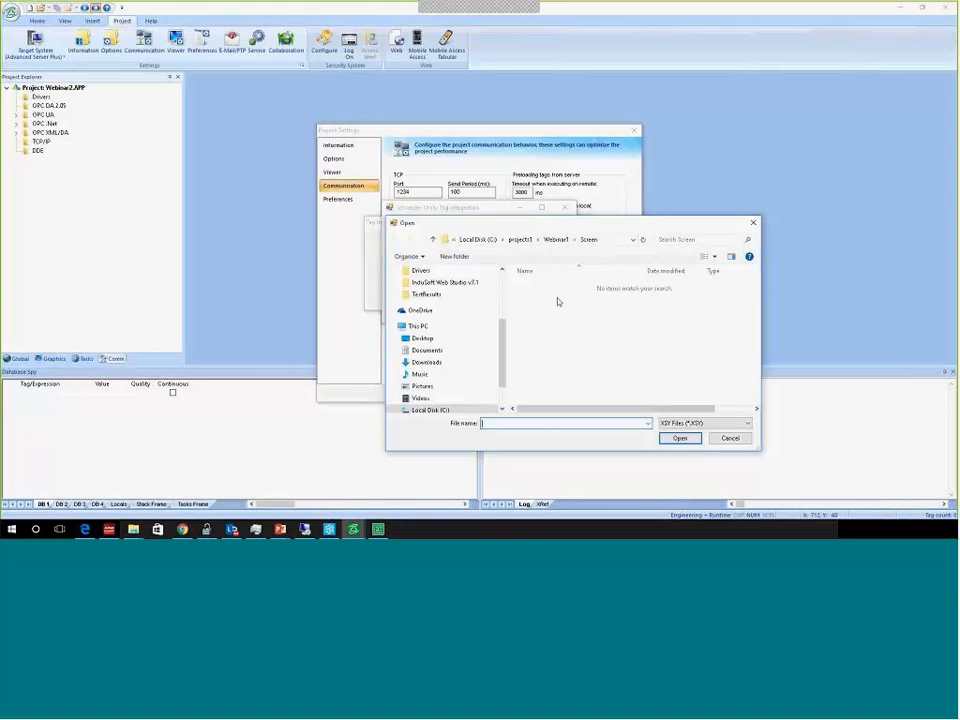
key(ctrl+v)
key(Return)
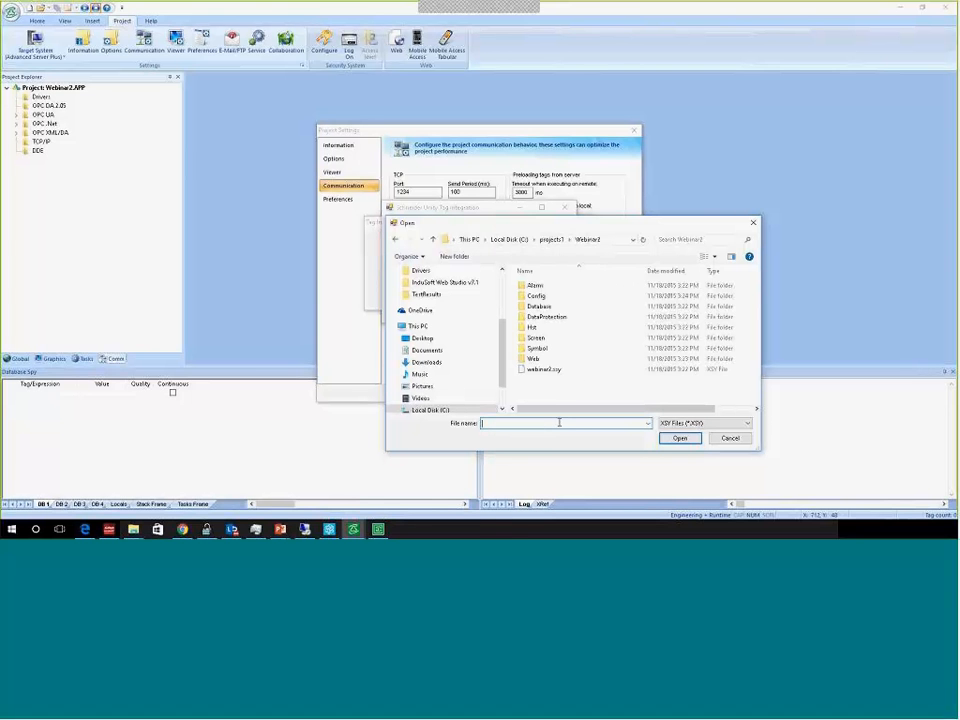
double_click(553, 369)
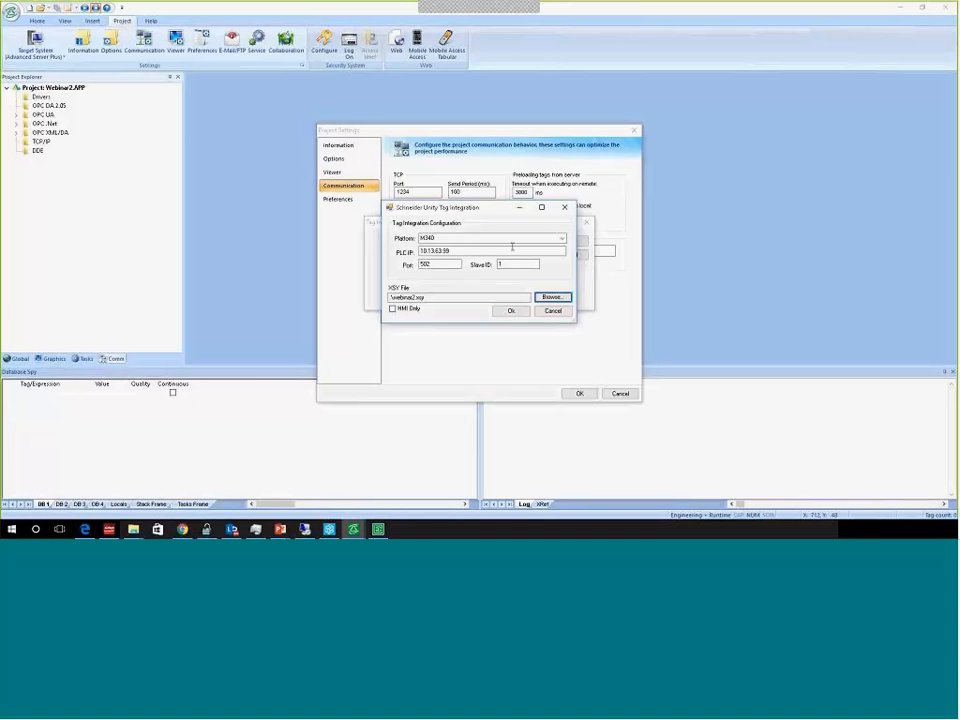
click(510, 311)
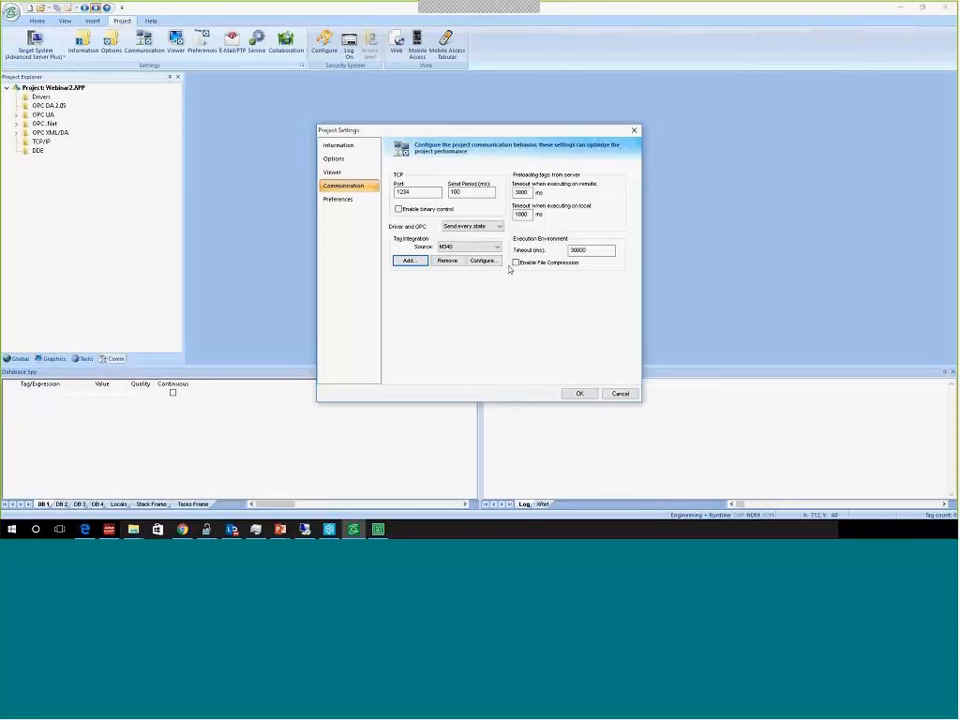
click(576, 393)
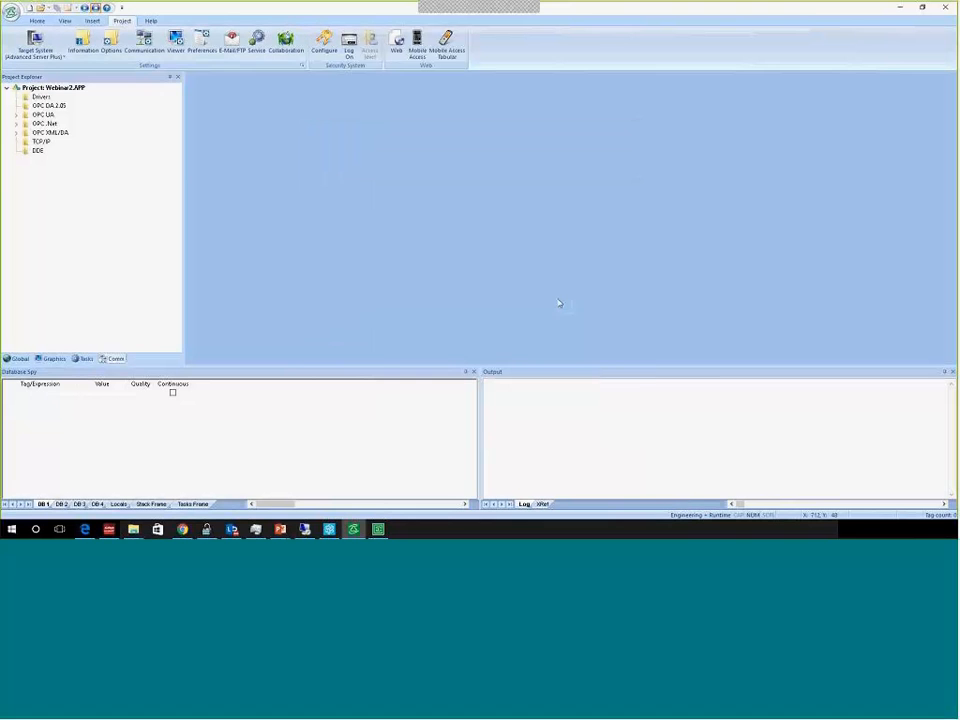
Create a new screen with the default attributes and draw a text box about 195 by 33 near its upper-left corner
click(52, 358)
right_click(42, 98)
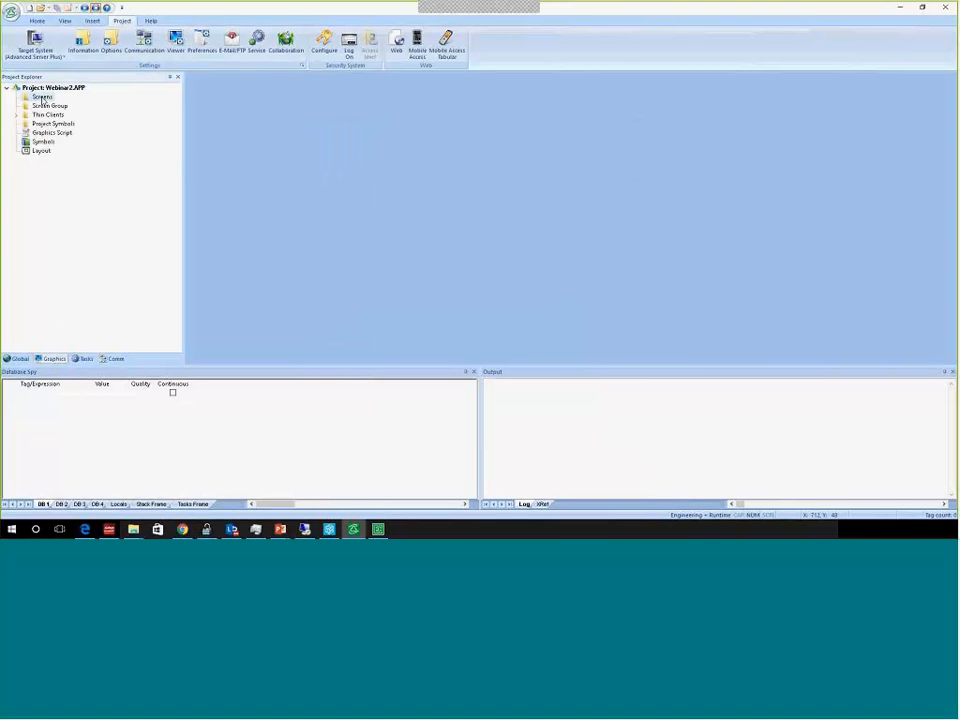
click(72, 106)
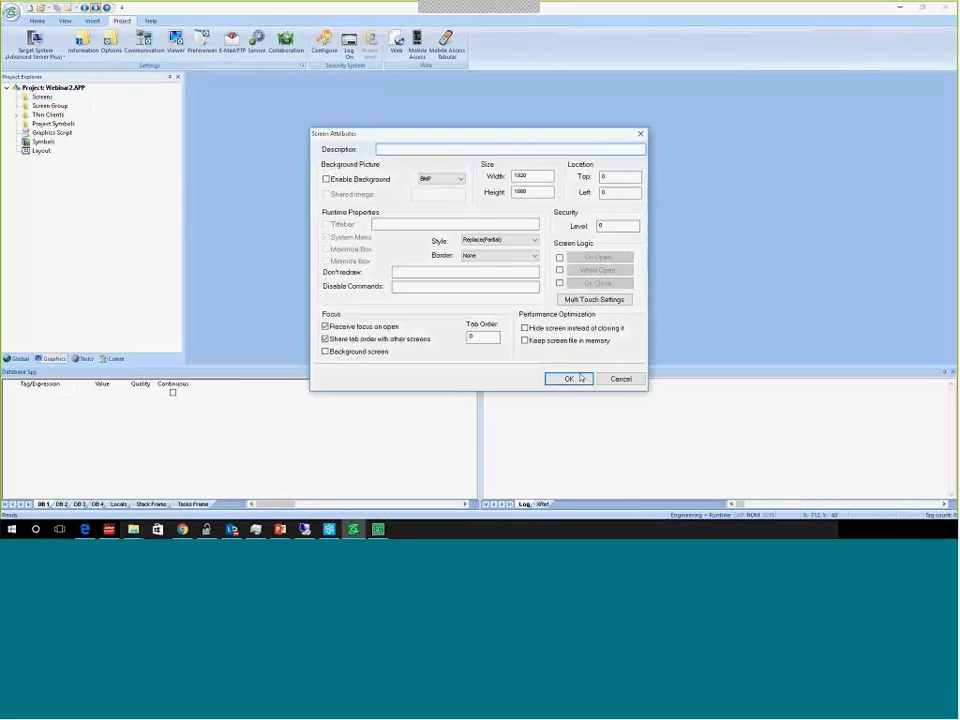
click(568, 377)
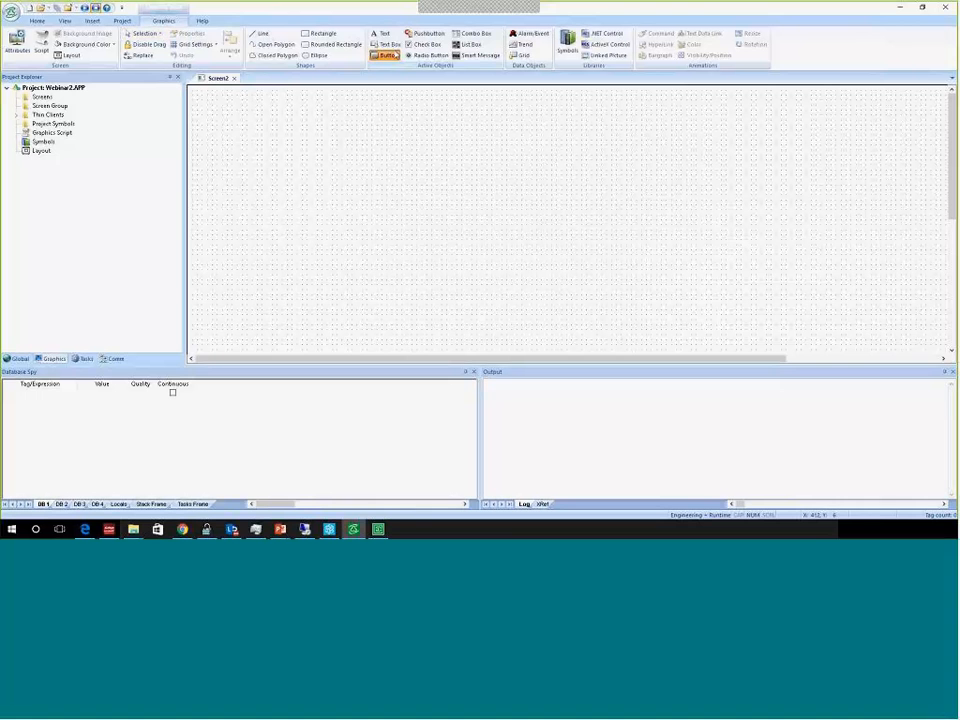
click(388, 44)
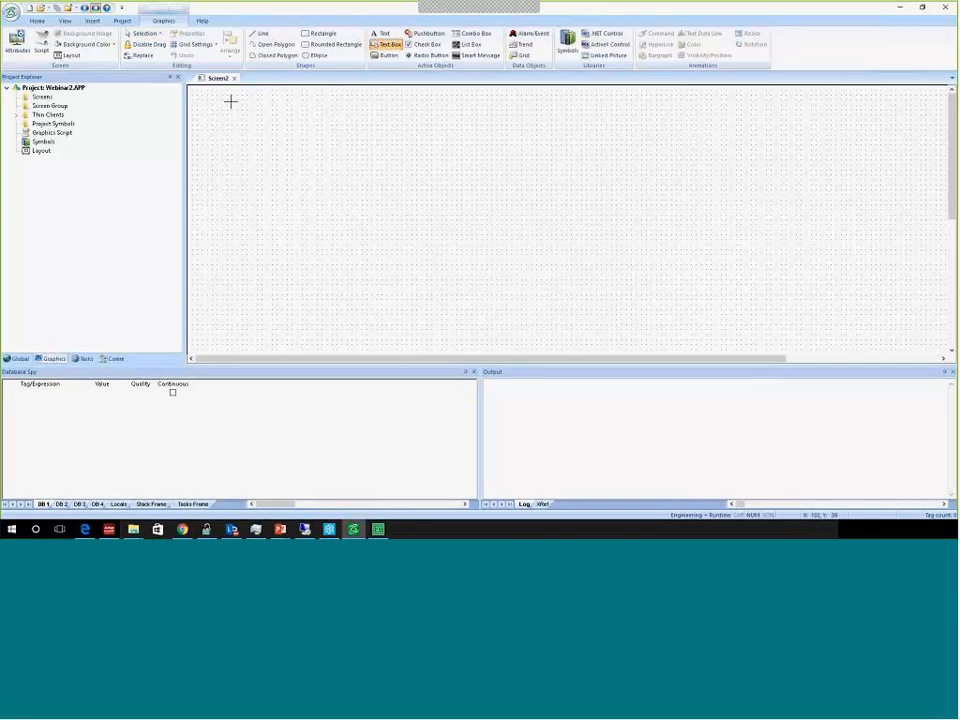
drag(230, 101, 330, 117)
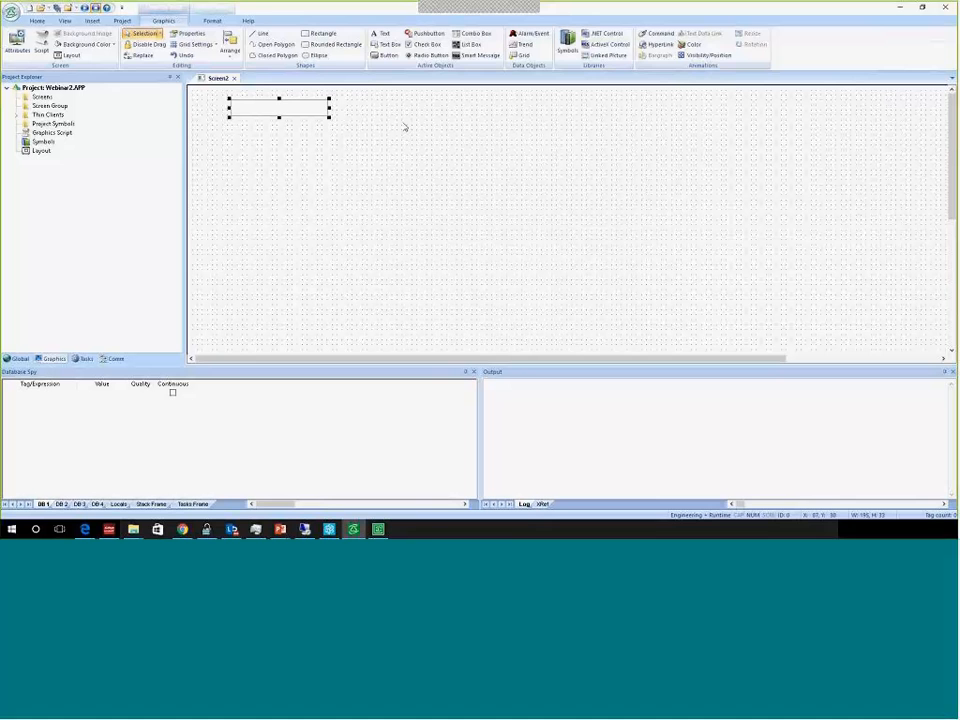
Try to pick a tag for the text box from the M340 device, refreshing the device list
double_click(326, 114)
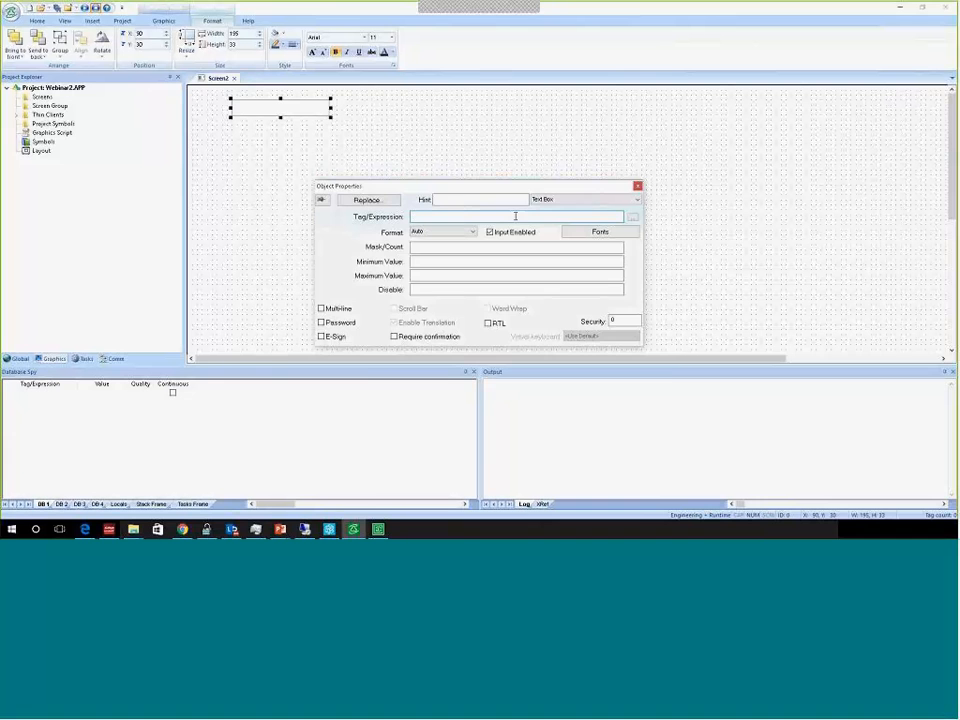
double_click(515, 216)
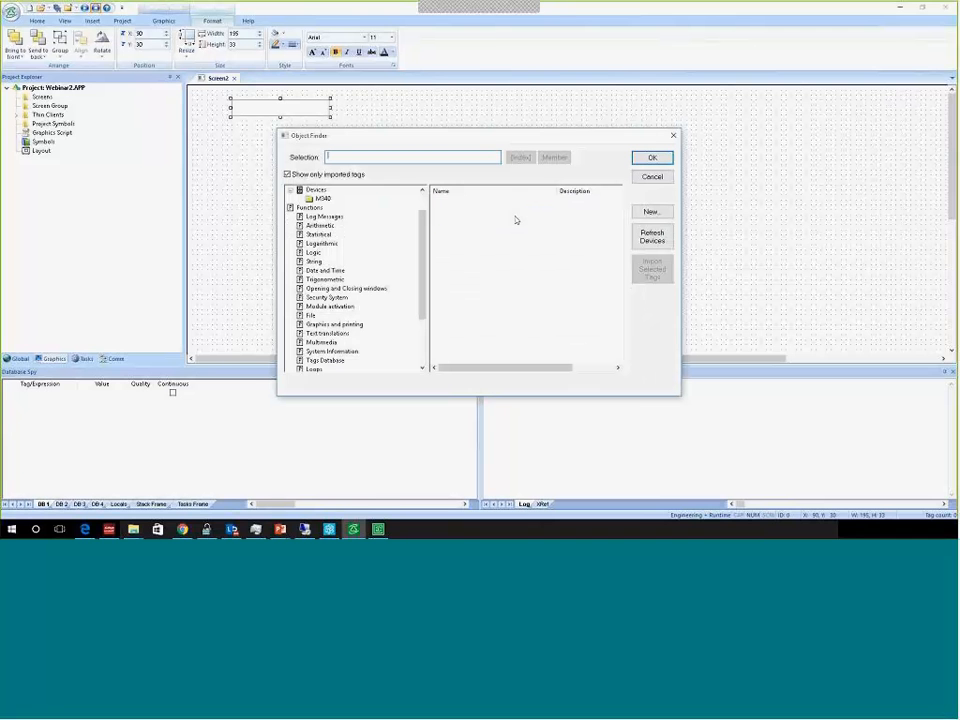
click(322, 199)
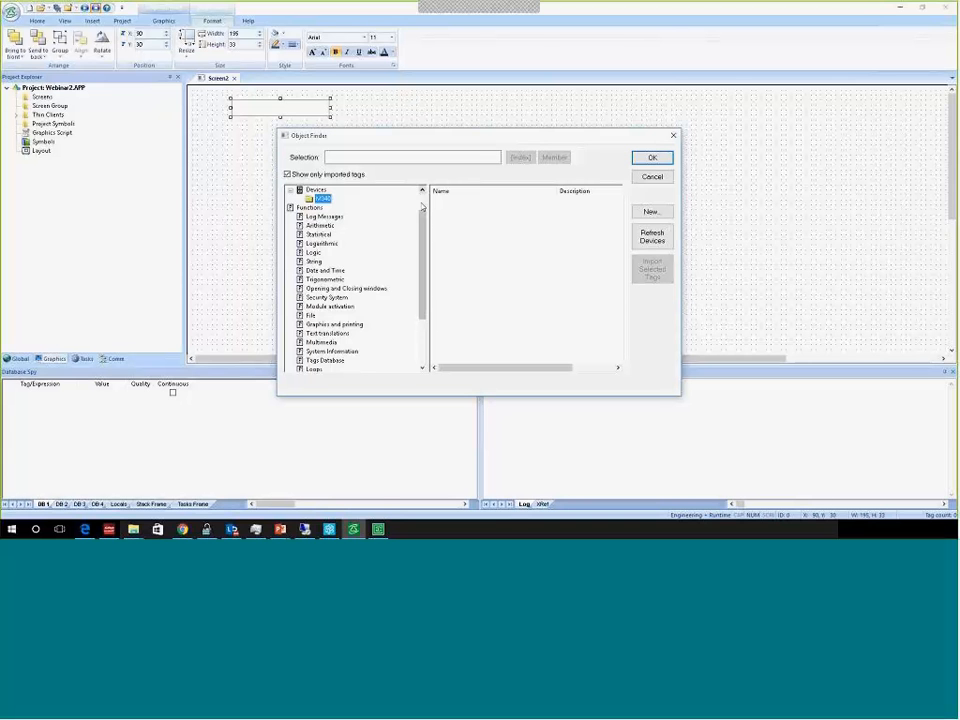
scroll(422, 207, up, 1)
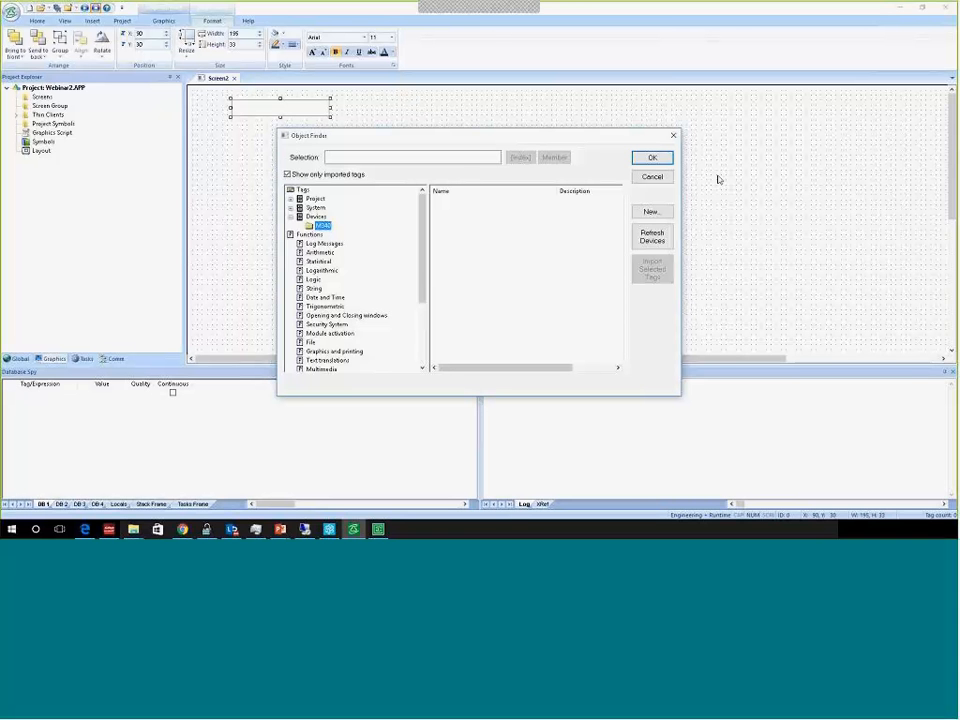
click(651, 238)
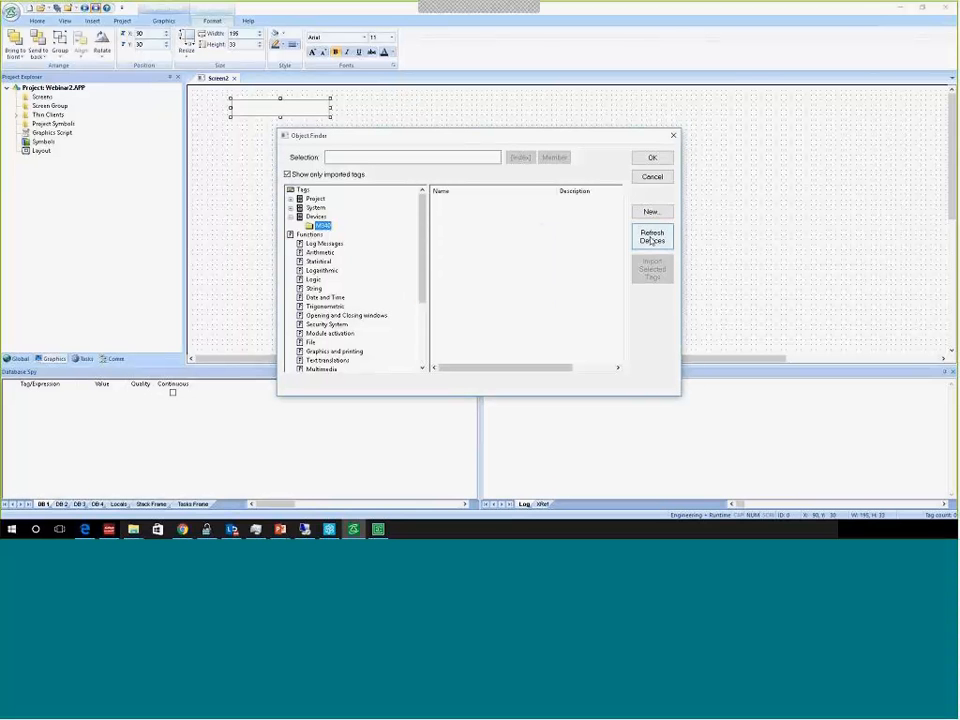
click(318, 217)
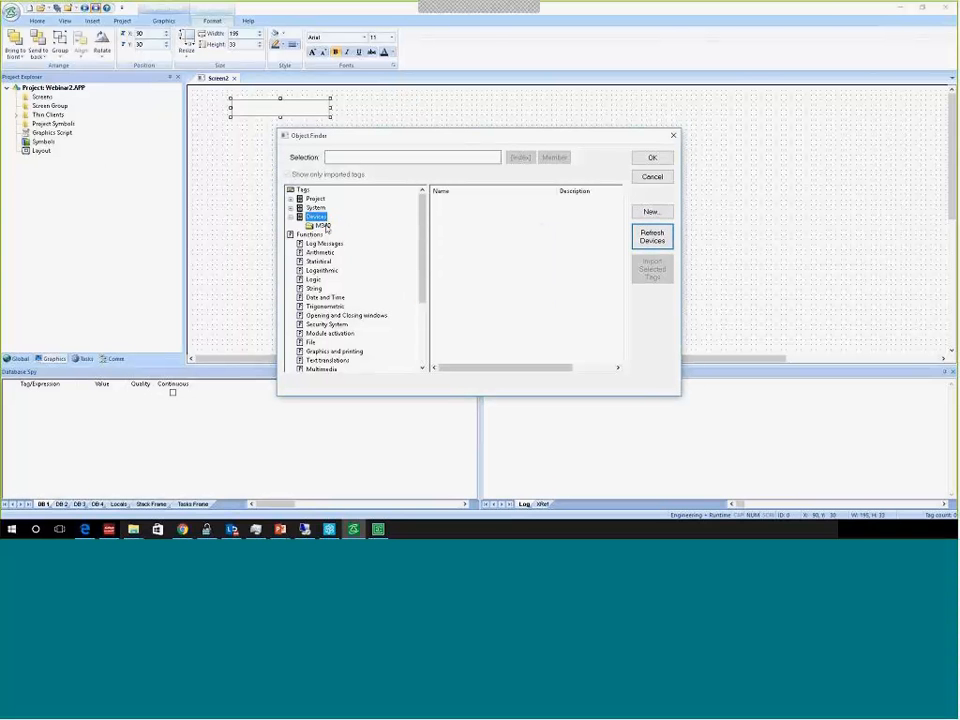
click(323, 226)
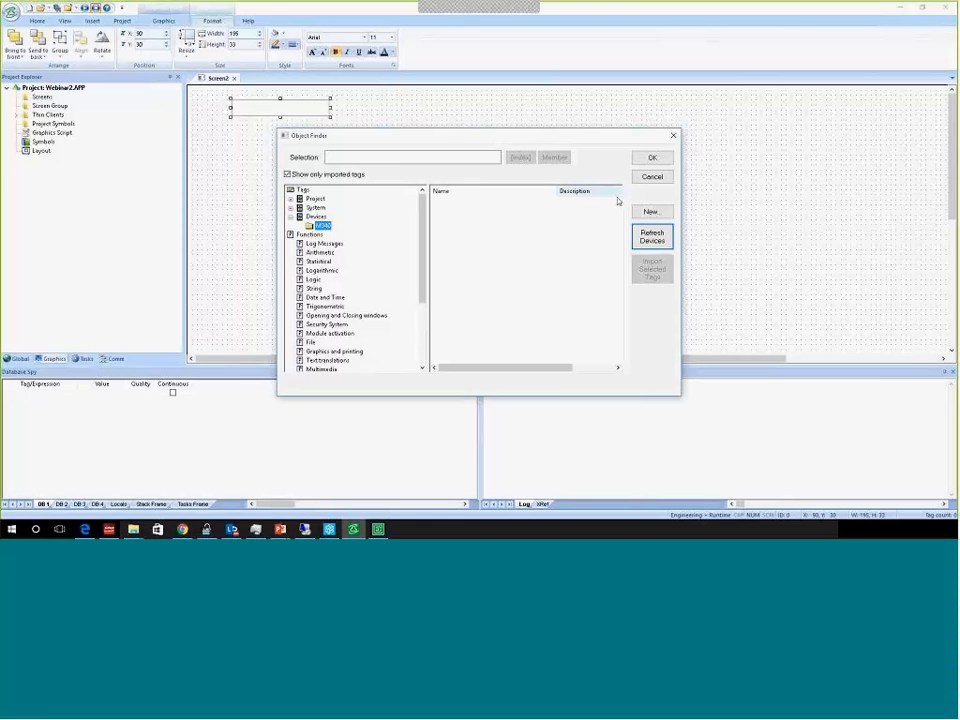
click(661, 181)
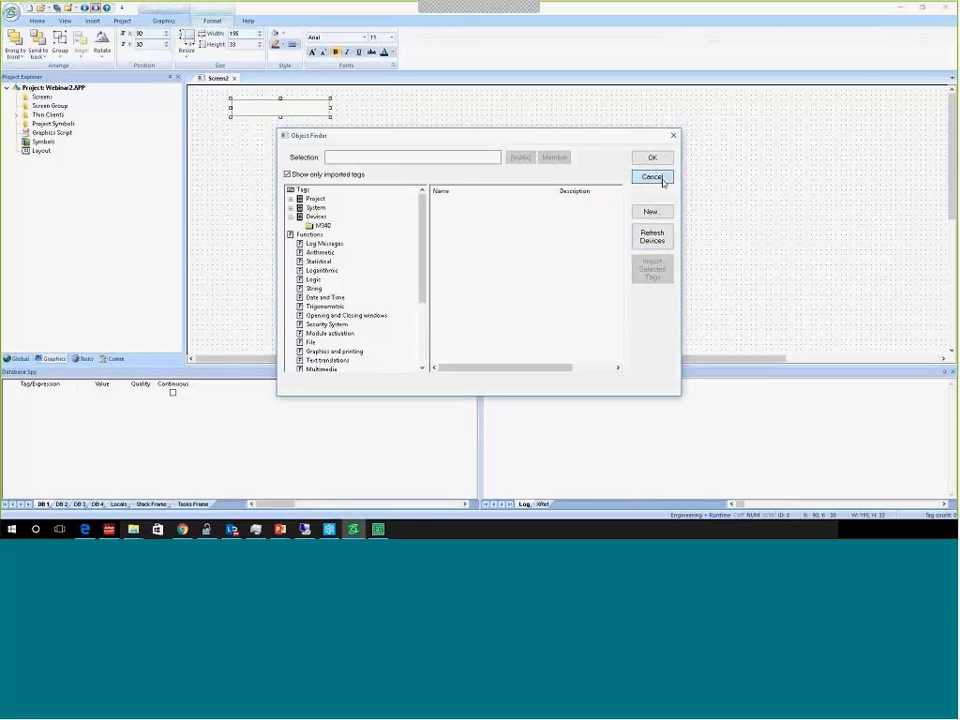
click(638, 187)
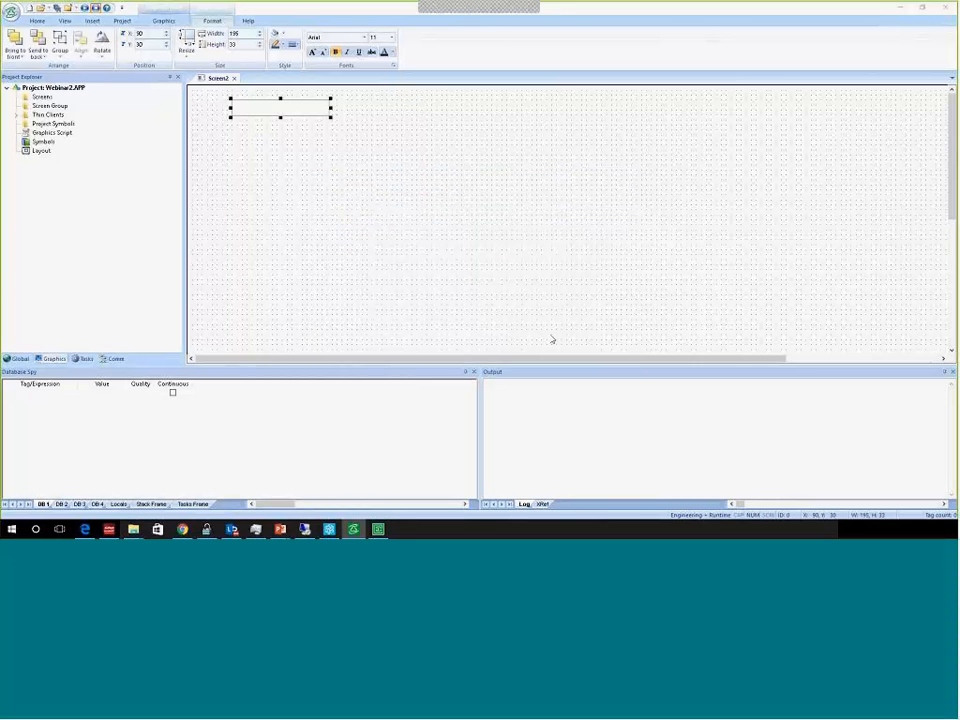
click(329, 529)
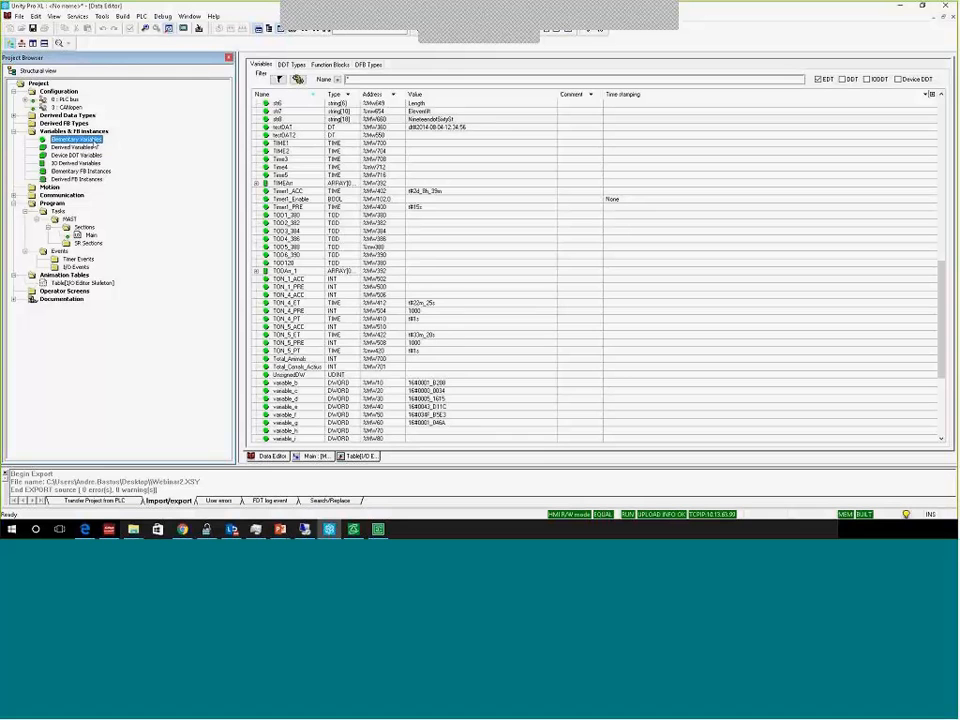
right_click(95, 146)
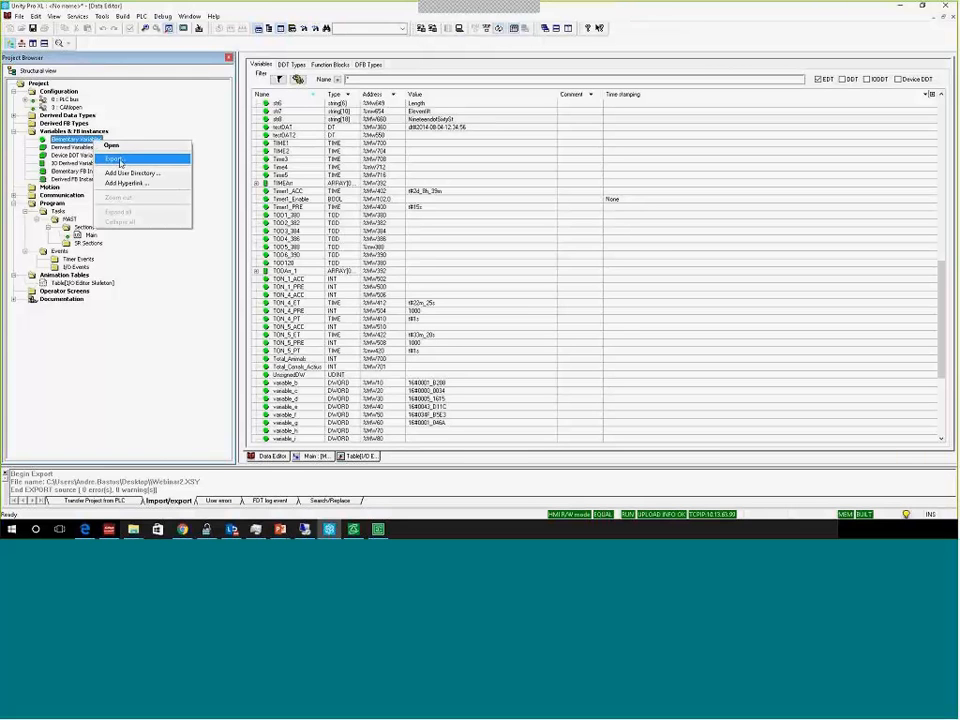
click(119, 158)
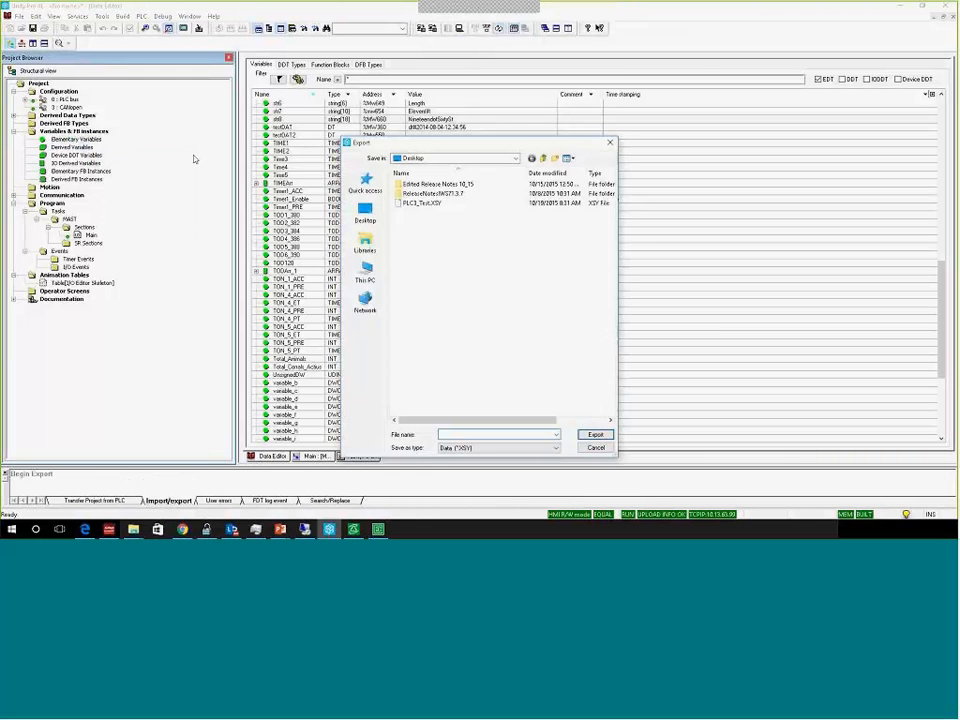
click(596, 446)
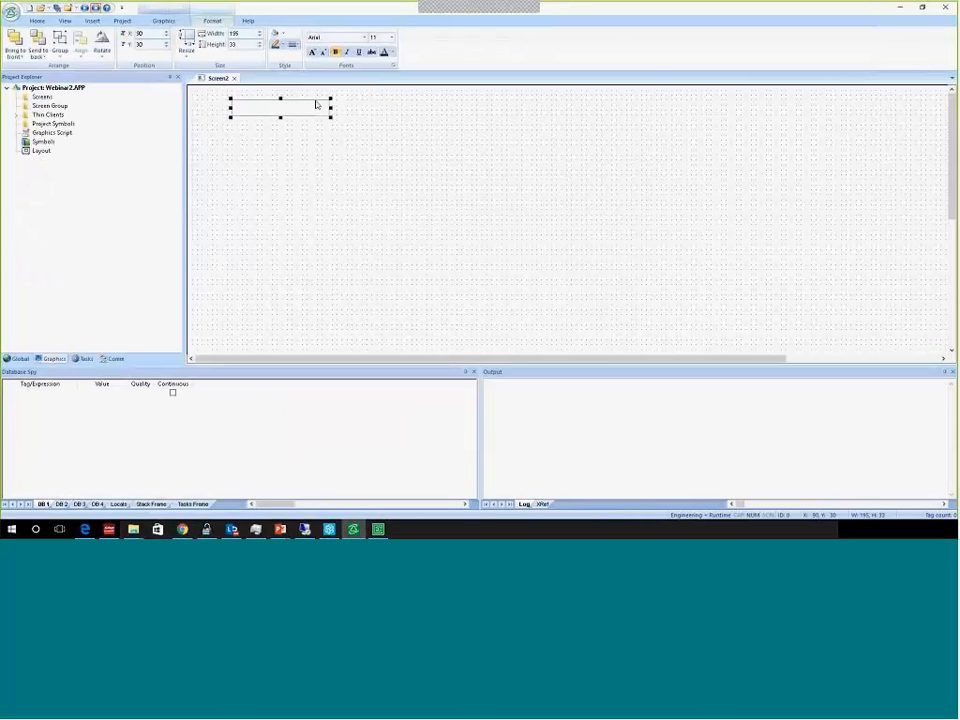
Browse tags for the text box's expression and list all M340 tags instead of only the imported ones
double_click(313, 108)
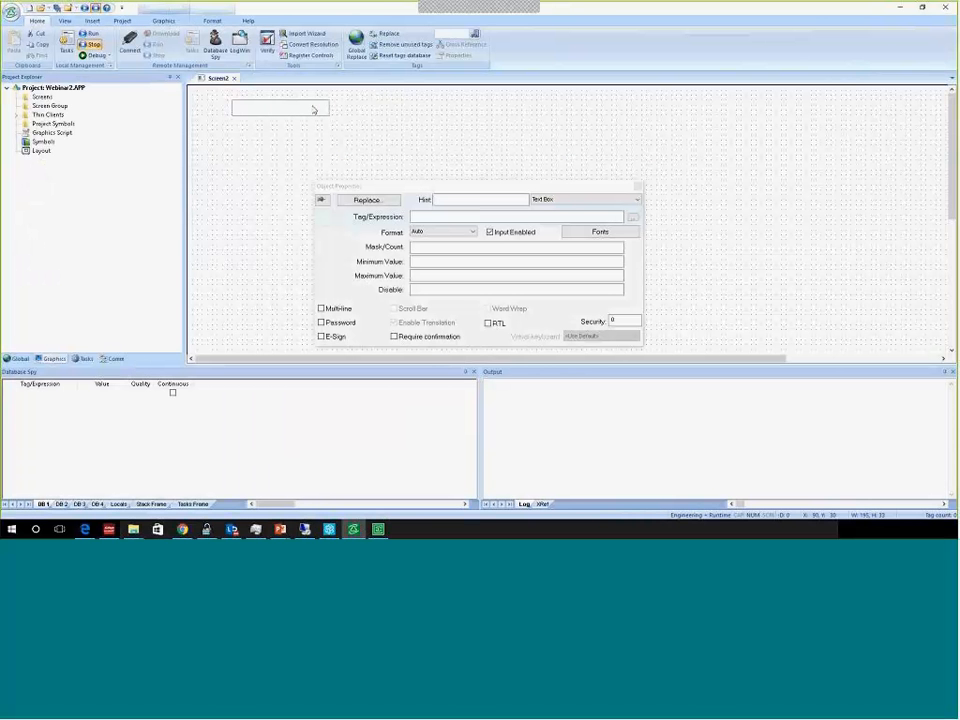
click(630, 218)
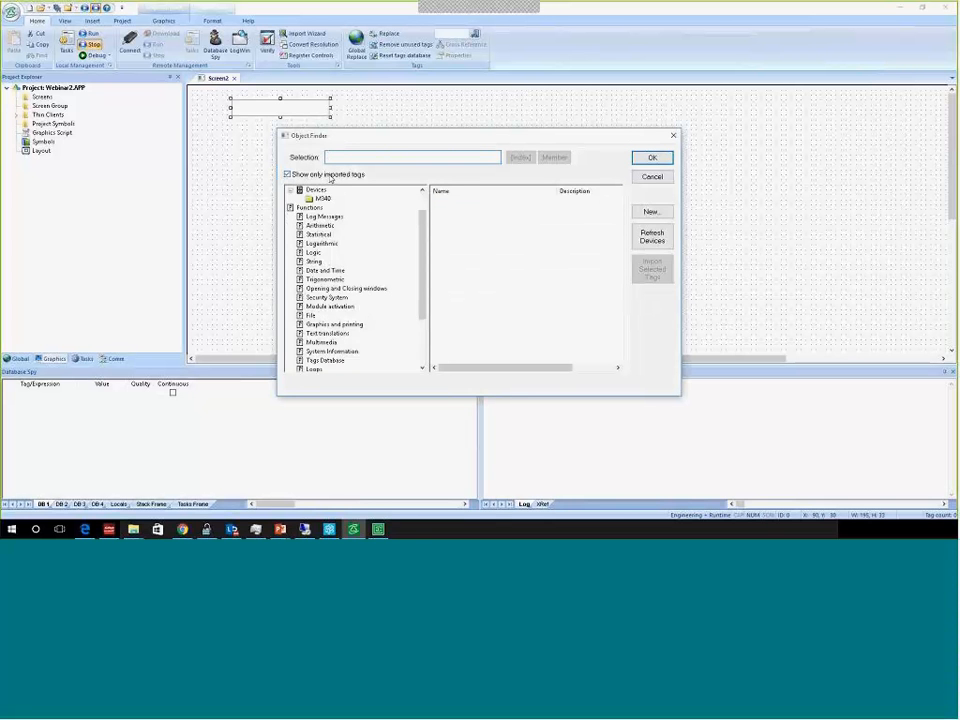
click(331, 179)
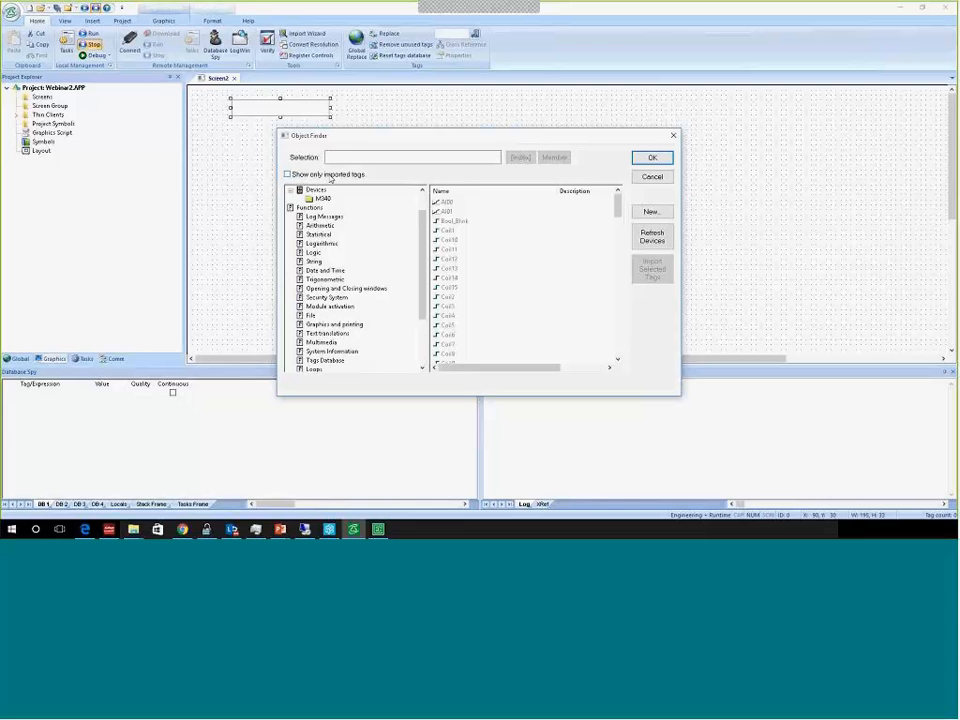
click(458, 239)
scroll(505, 263, down, 5)
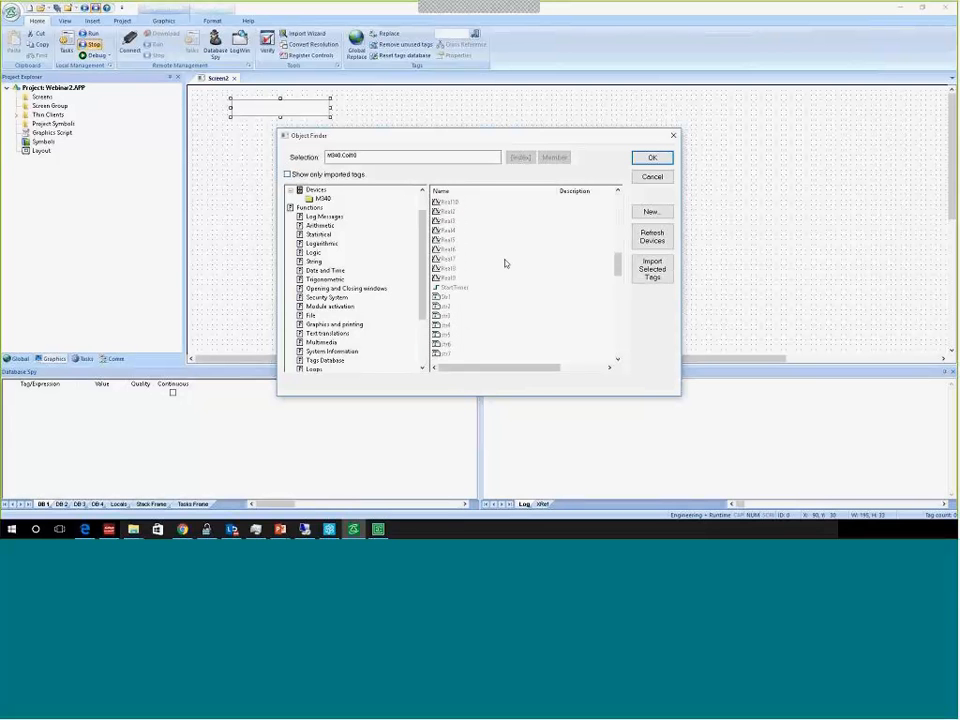
scroll(505, 263, down, 5)
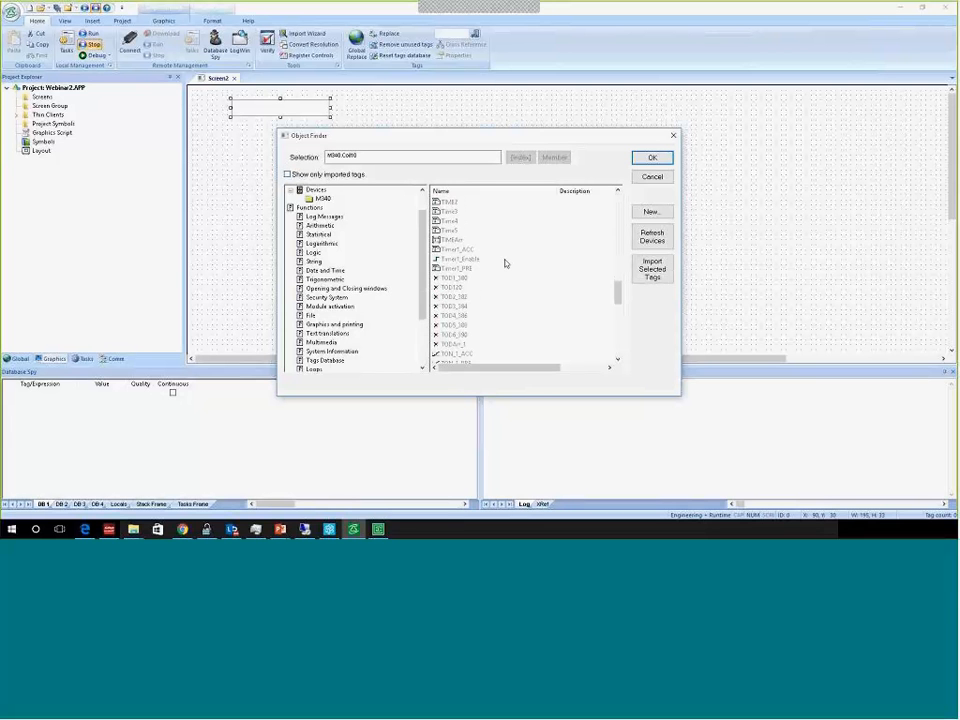
Switch to Unity Pro and examine the timer variables in the Main section and the I/O Editor Skeleton table
click(330, 530)
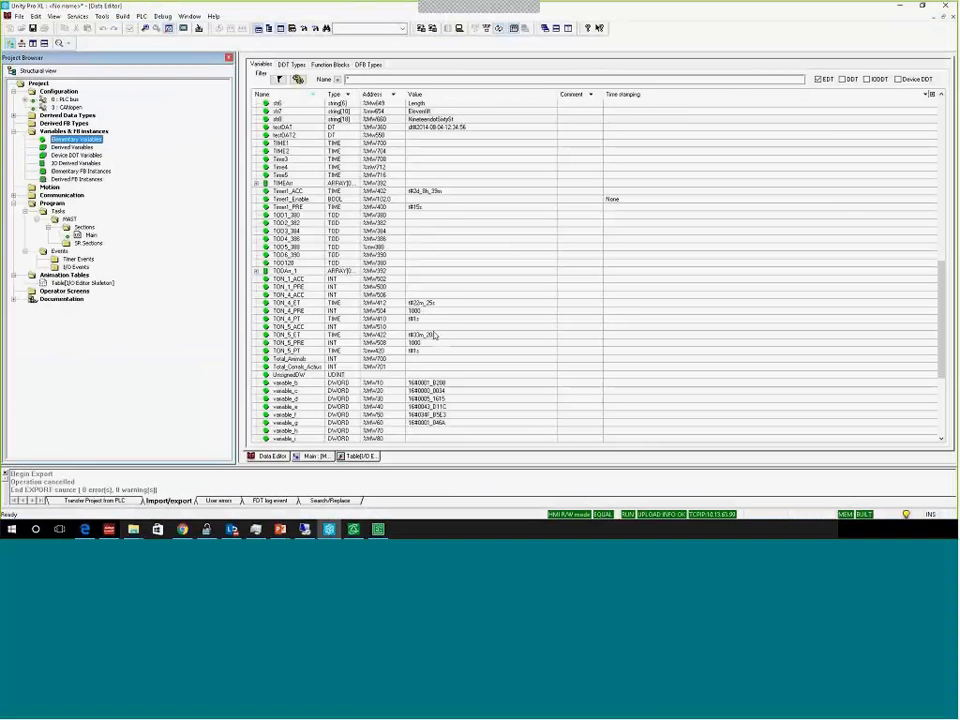
click(322, 456)
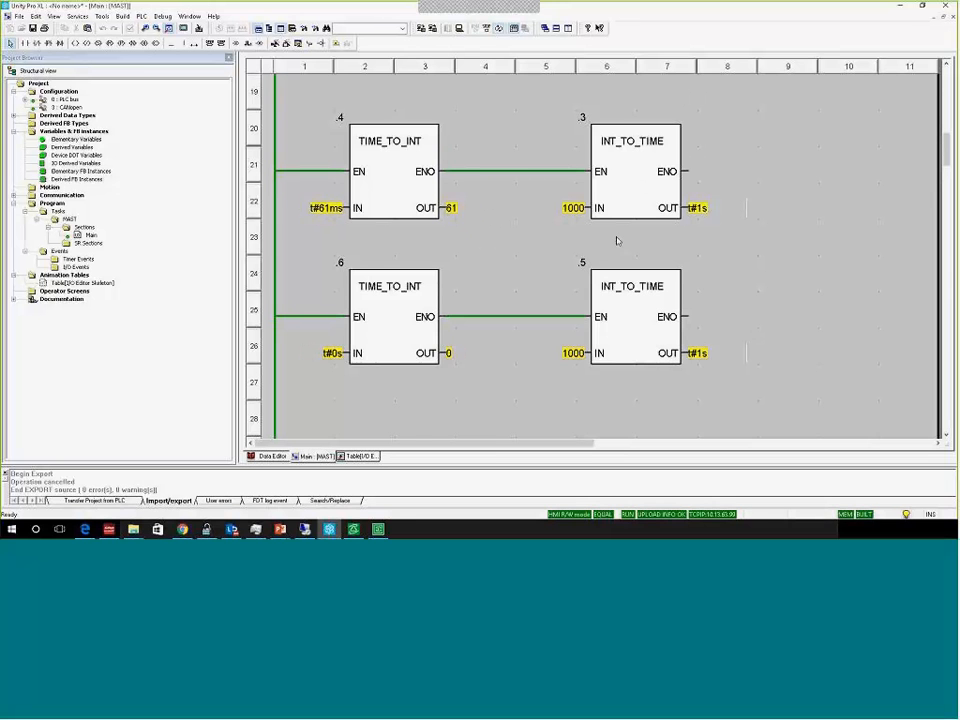
click(372, 457)
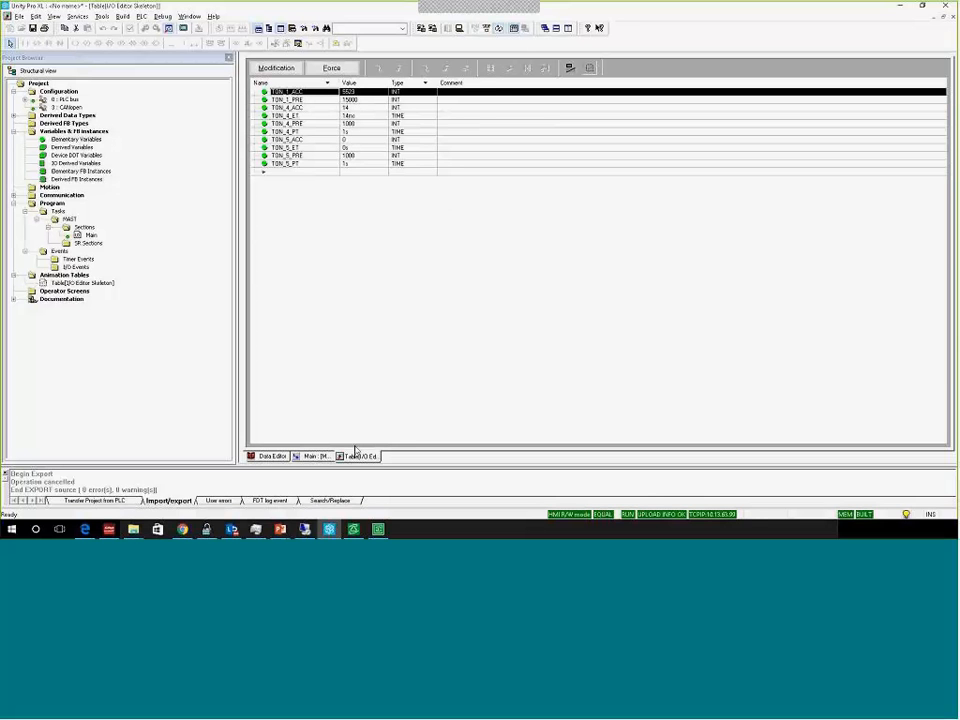
Back in InduSoft Web Studio, assign M340.TON_1_ACC to the text box and move the box closer to the screen's upper-left corner
click(356, 531)
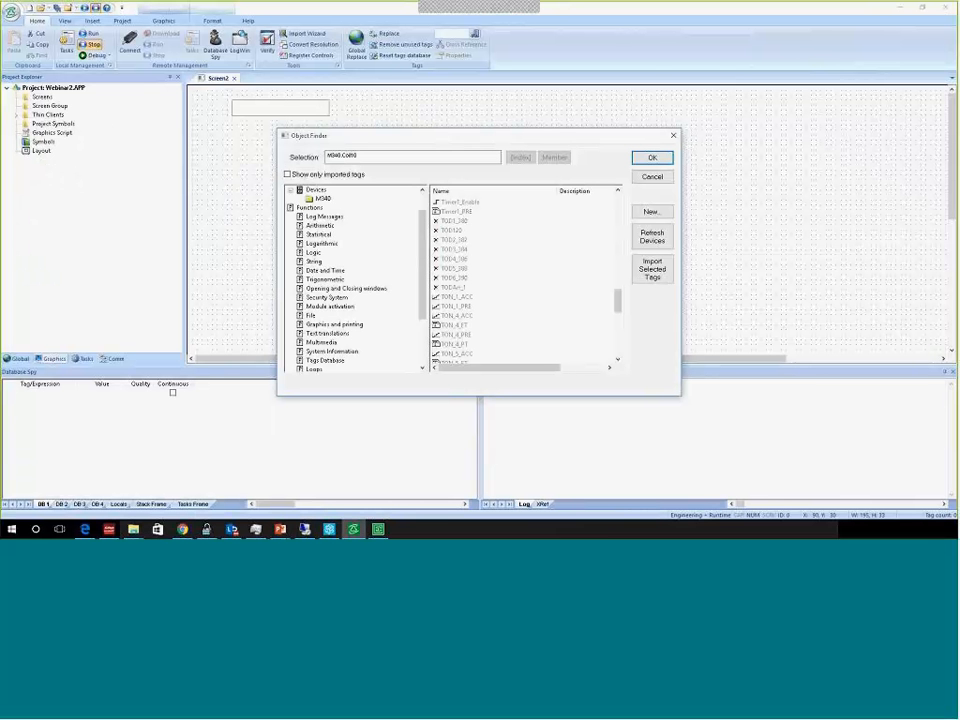
click(467, 299)
click(652, 158)
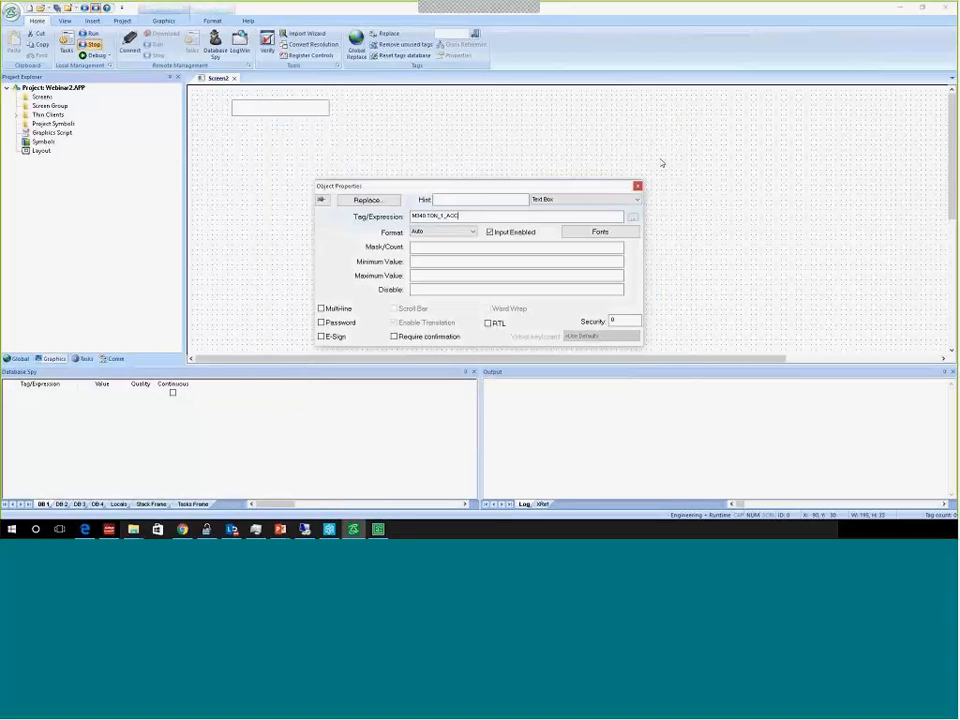
click(369, 155)
drag(276, 117, 238, 111)
click(443, 92)
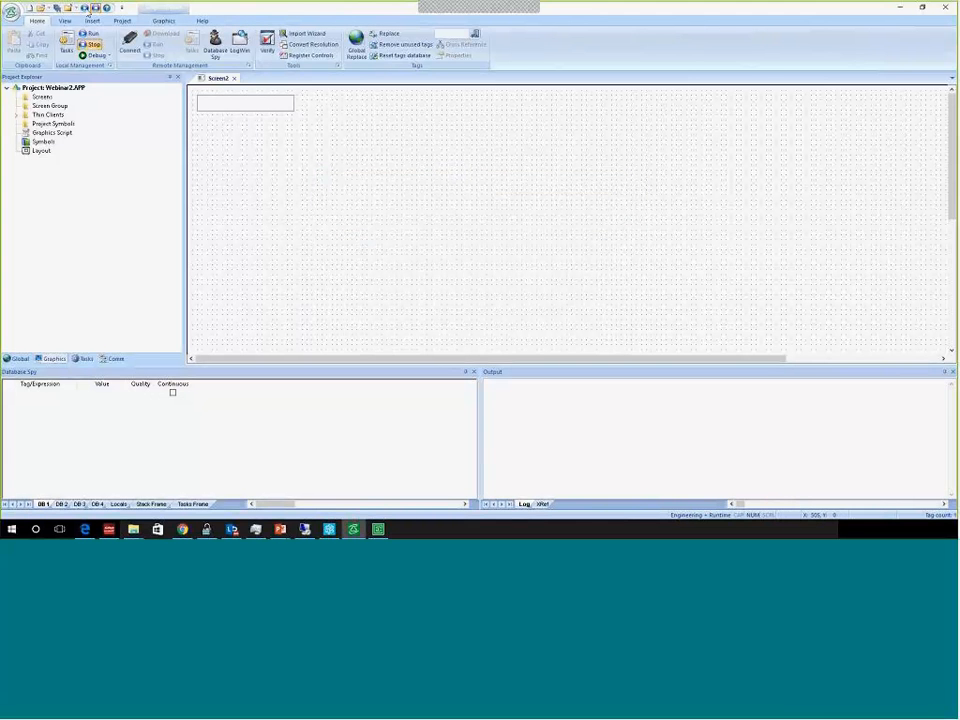
Place the Half_round_black_01 meter from the system symbols at about X 240, Y 70 on Screen2 and open its properties
click(163, 20)
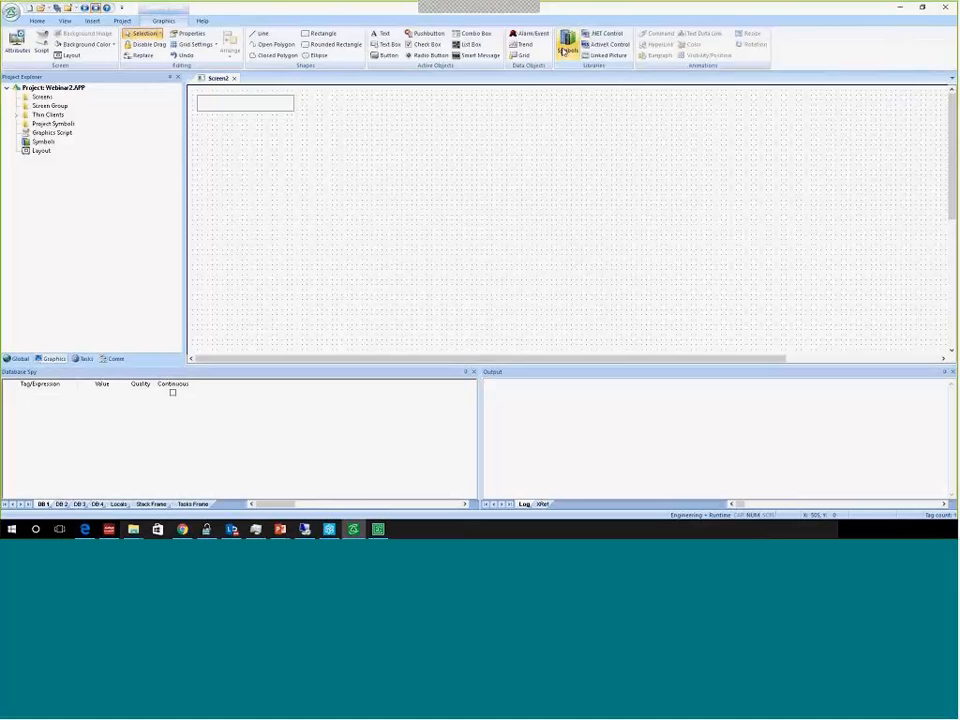
click(566, 45)
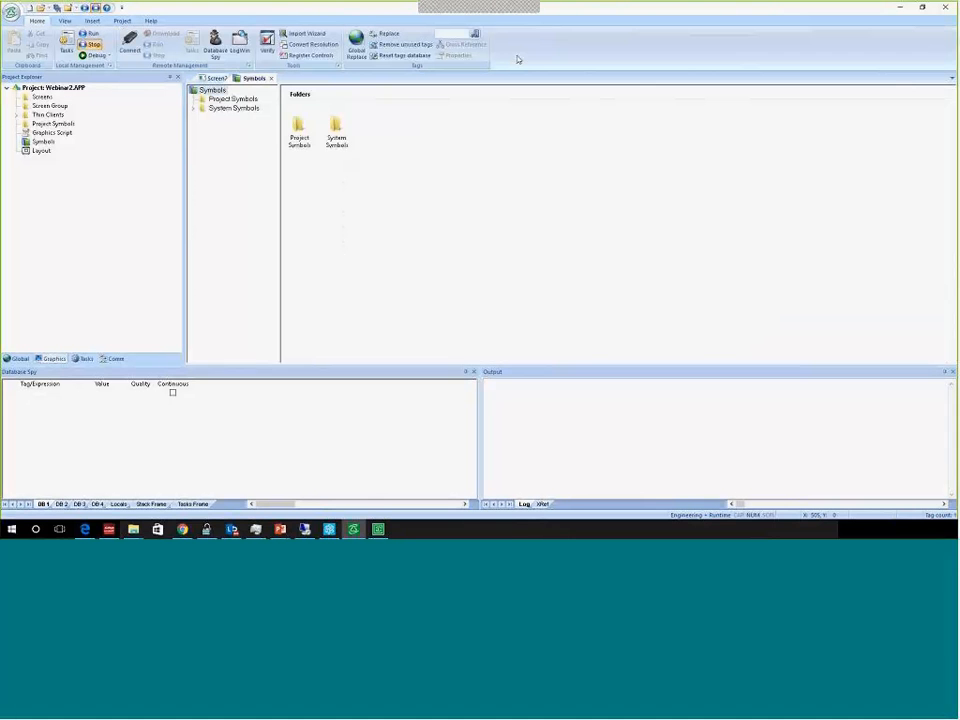
click(236, 108)
double_click(237, 109)
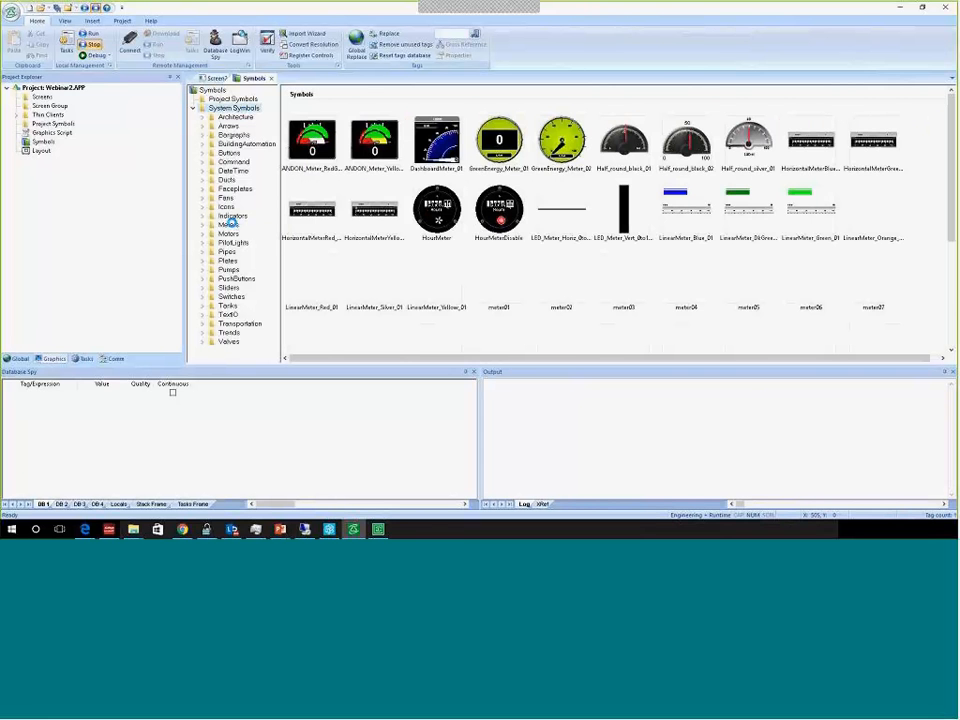
click(636, 150)
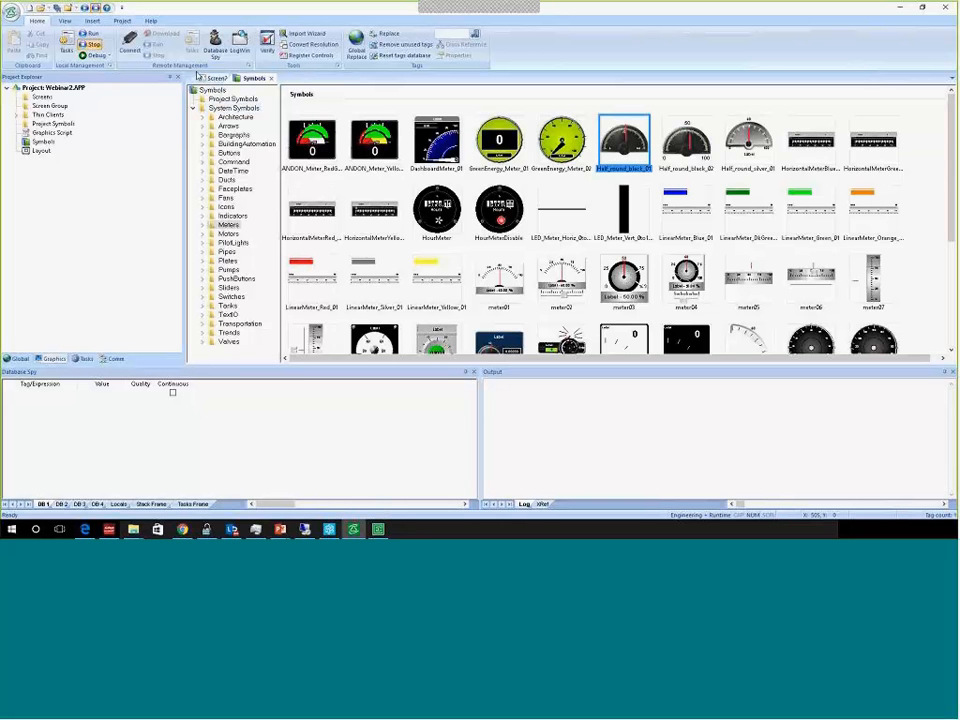
click(210, 78)
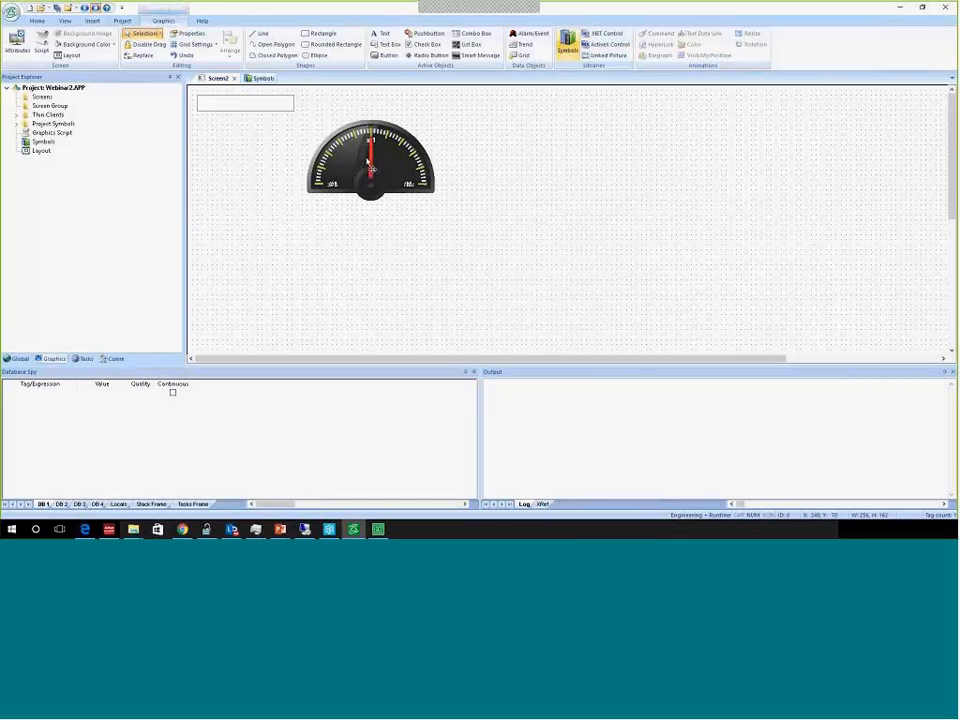
click(367, 158)
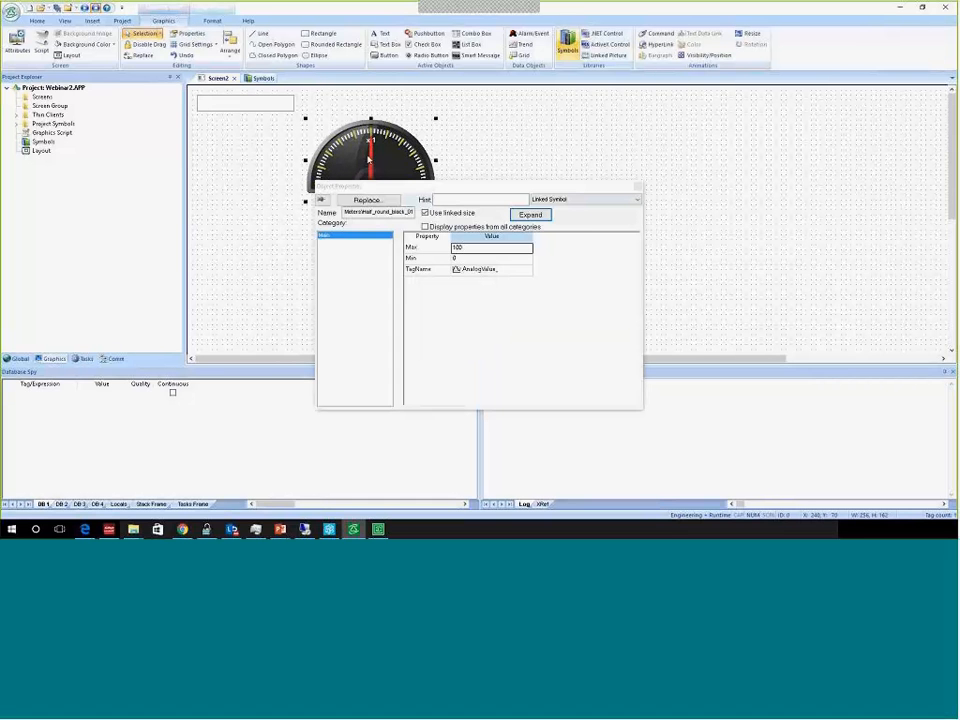
Set the meter's Max property to 15000, leaving its minimum at 0
click(492, 258)
key(Up)
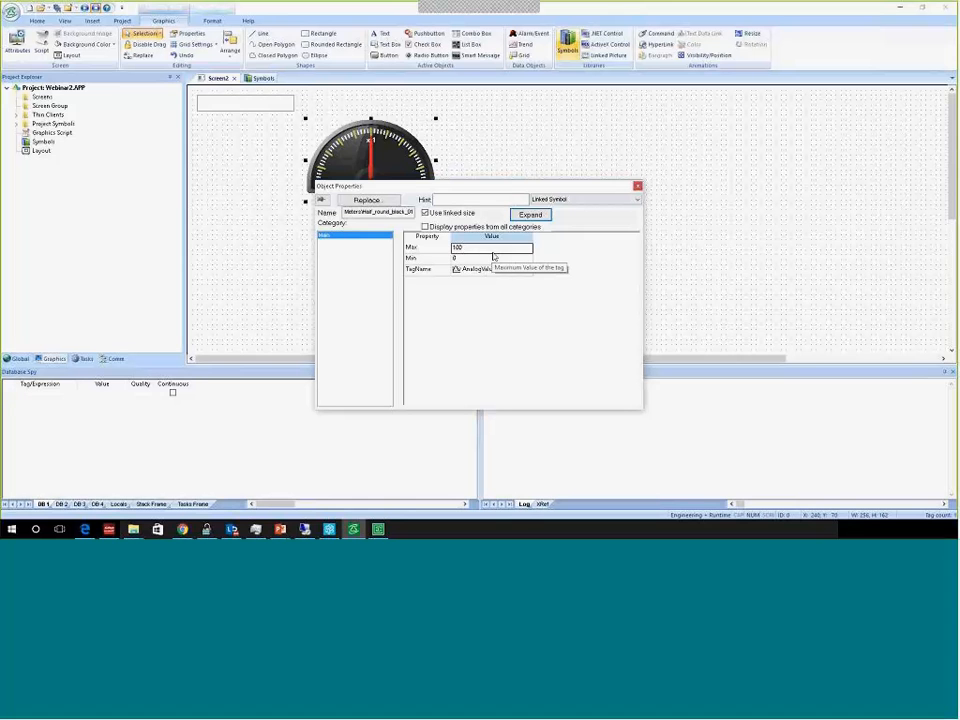
text(15000)
click(493, 258)
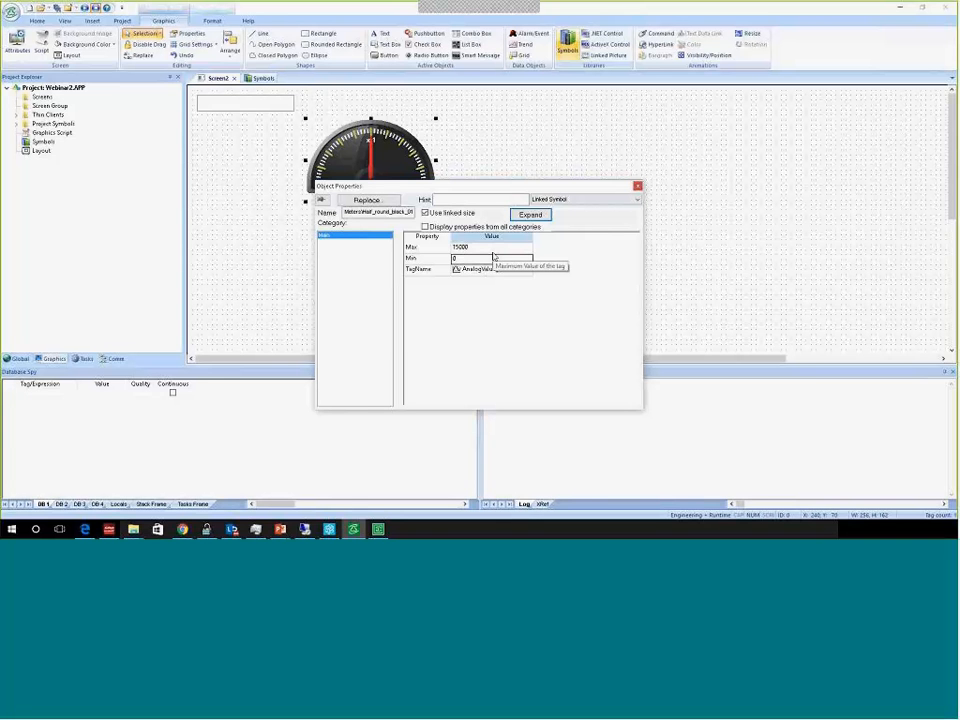
Link the meter's TagName to the imported tag M340.TON_1_ACC, listing only imported tags, and close its properties
click(487, 270)
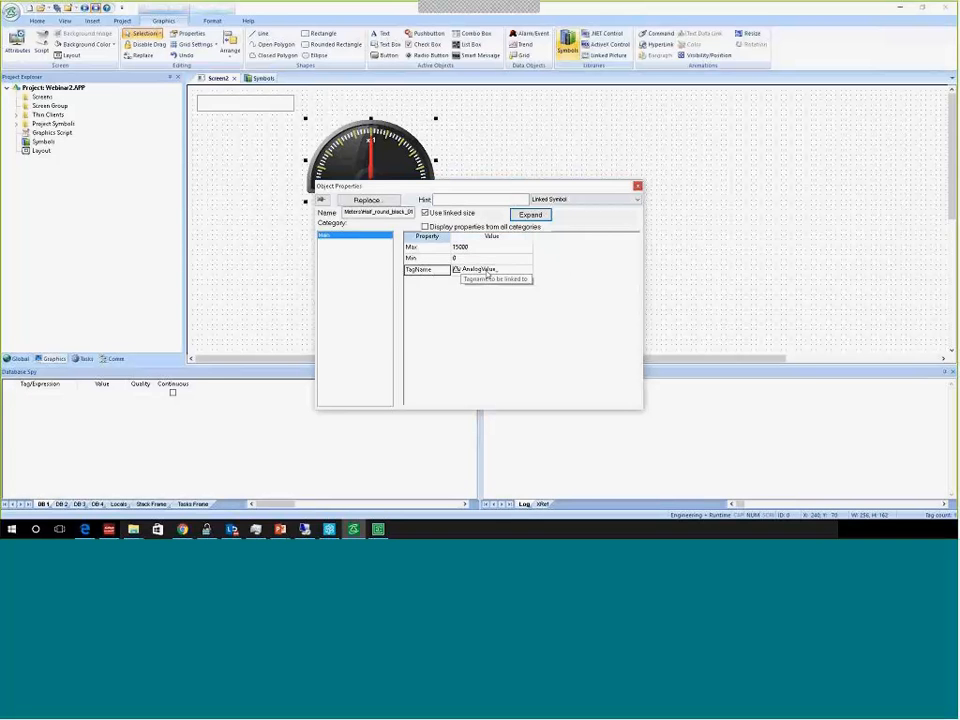
double_click(487, 272)
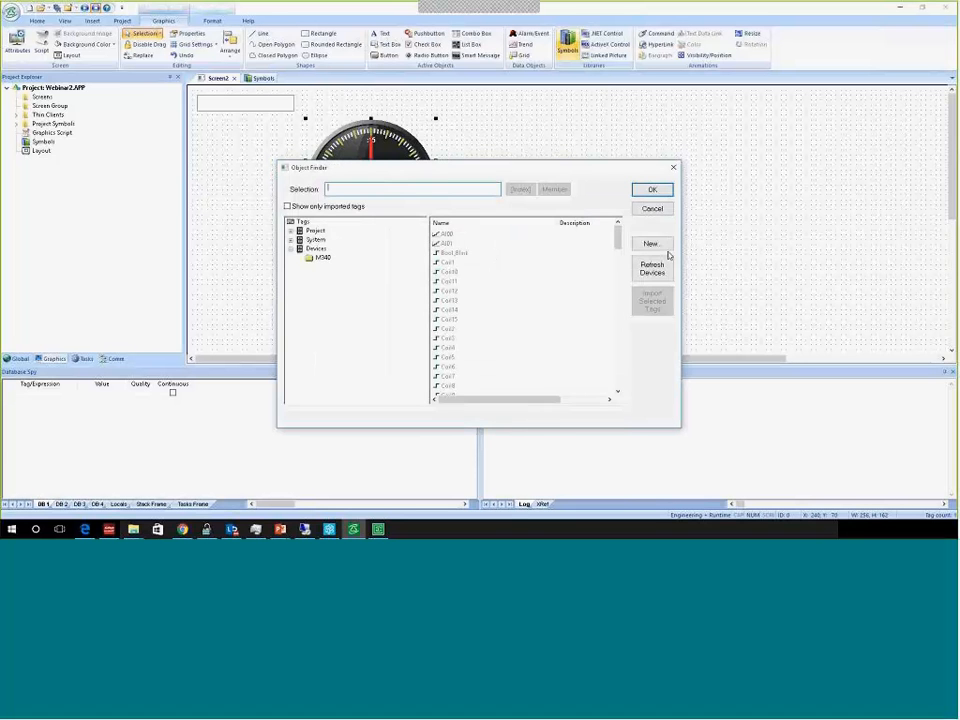
click(307, 207)
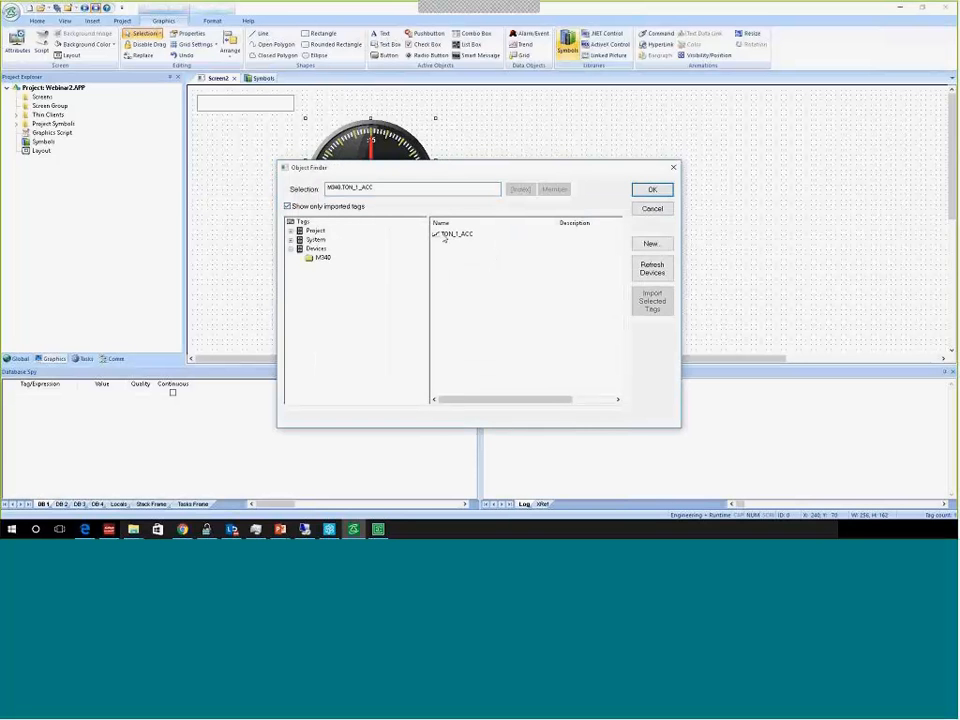
click(452, 234)
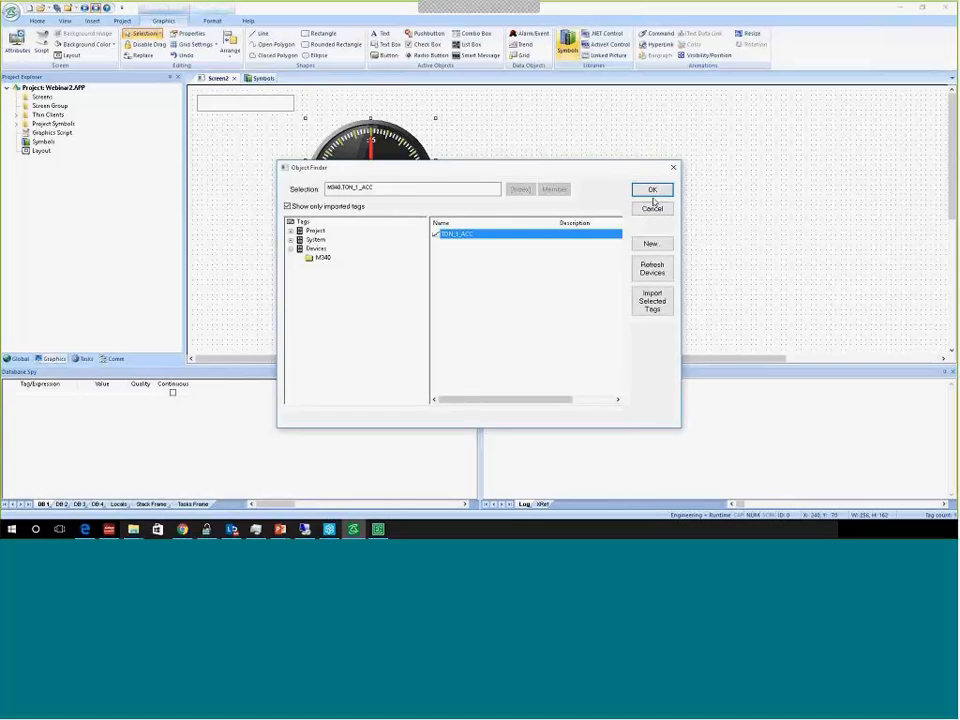
click(651, 190)
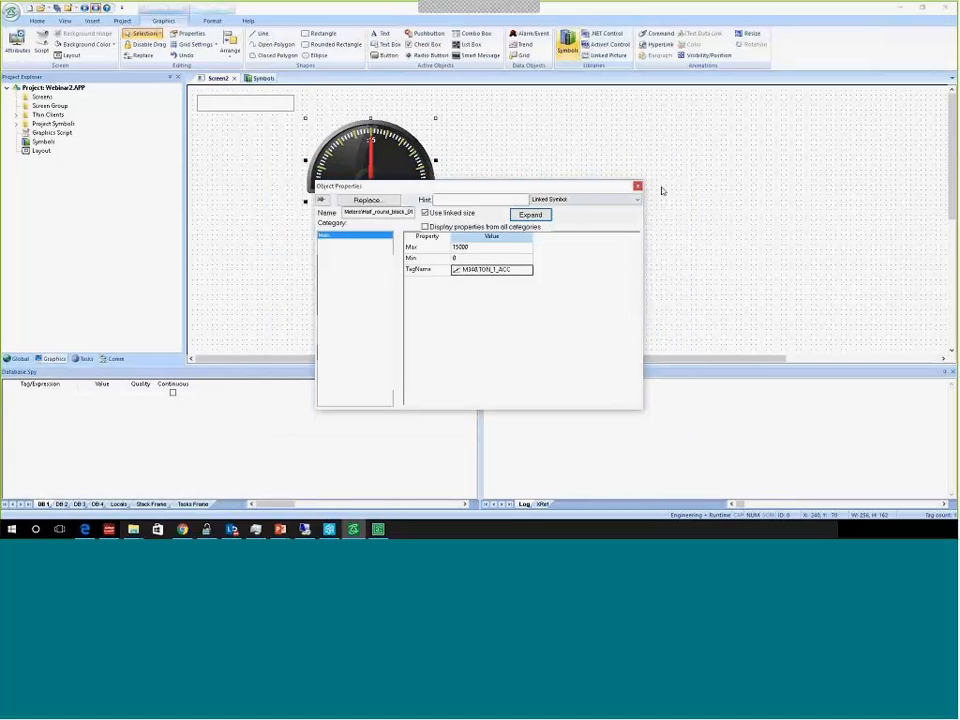
click(478, 160)
click(379, 161)
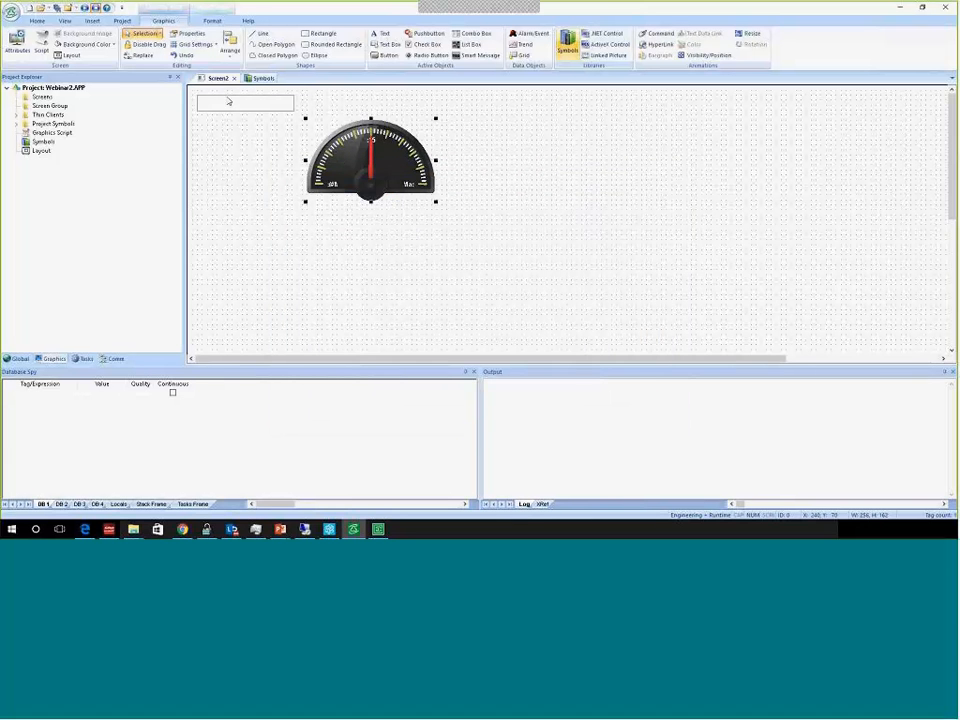
Save the screen under the file name Main
click(57, 8)
text(Main)
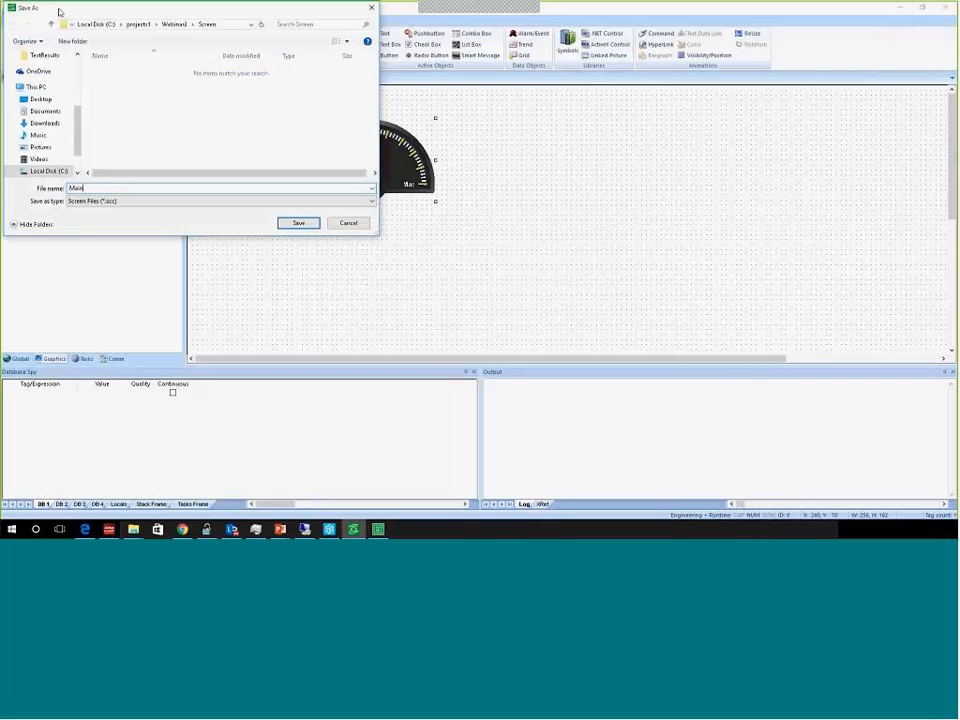
key(Return)
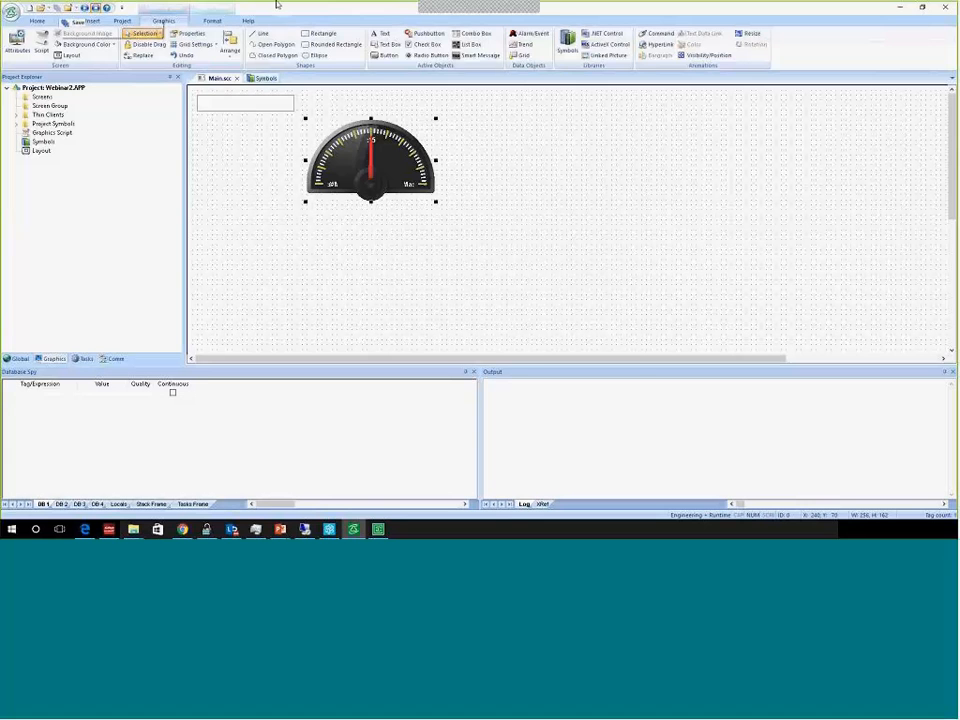
Enable the minimize box and the menu in the project's viewer settings
click(121, 20)
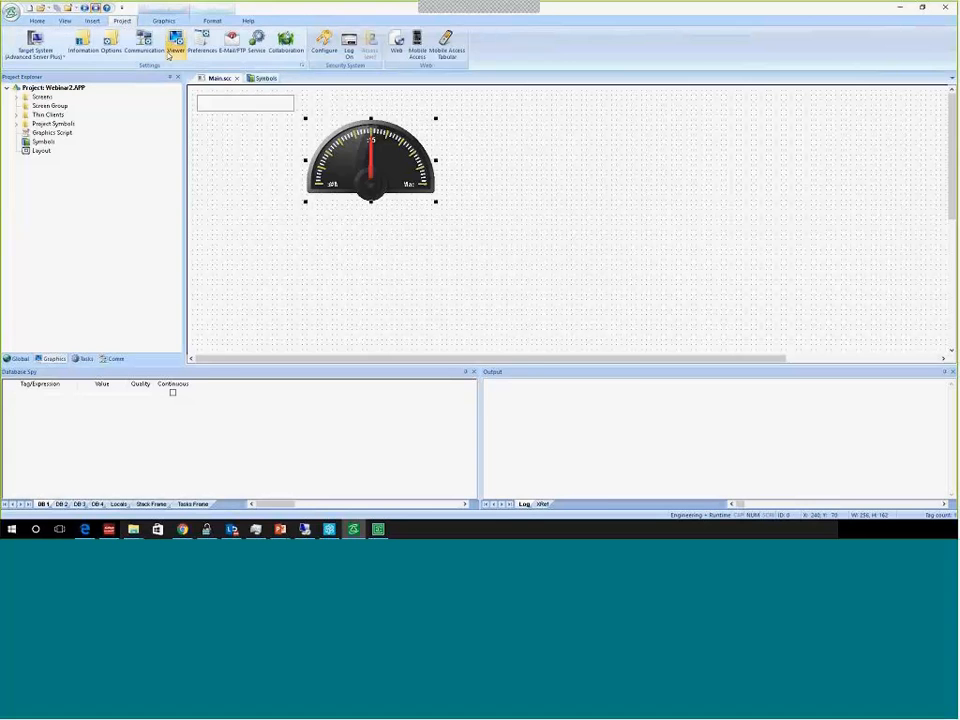
click(411, 181)
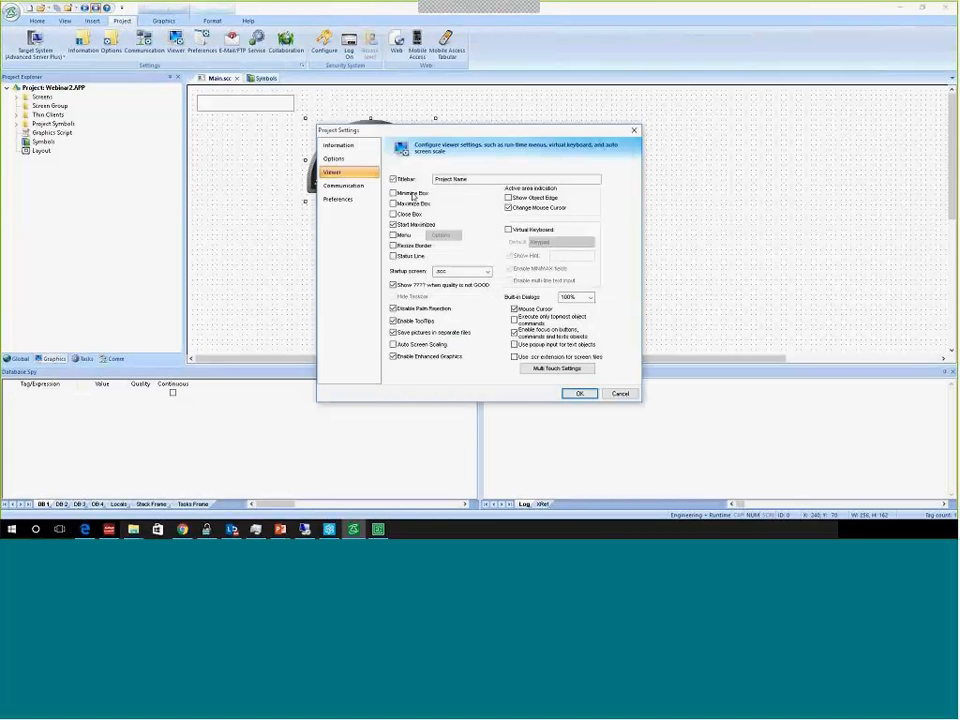
click(412, 194)
click(404, 235)
click(579, 394)
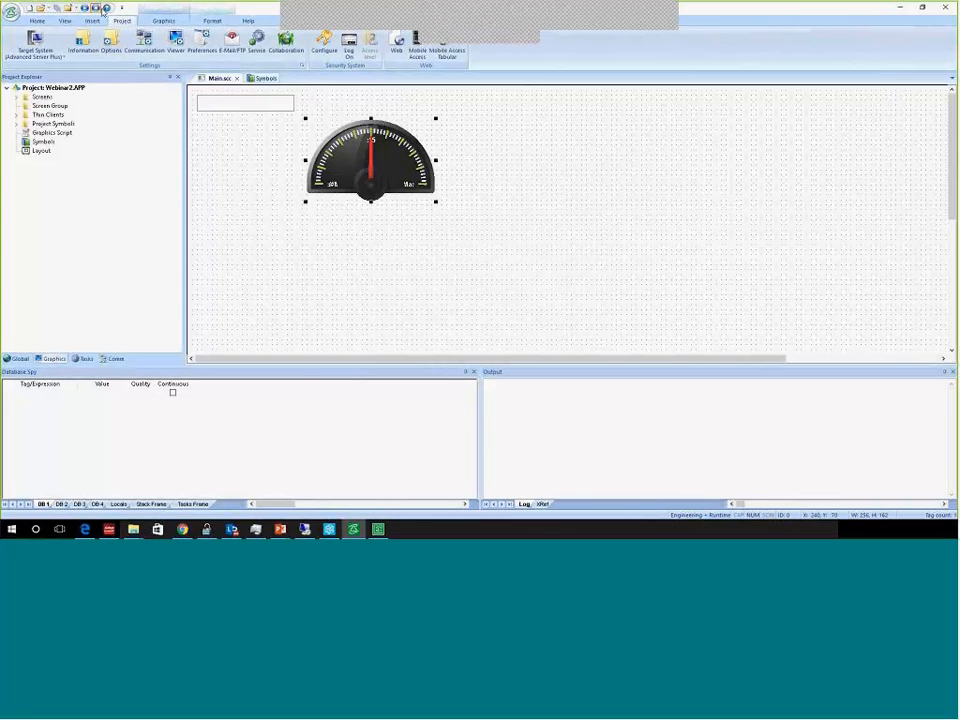
Run the project and move the viewer window aside, clear of the text box and meter in the screen editor
click(86, 9)
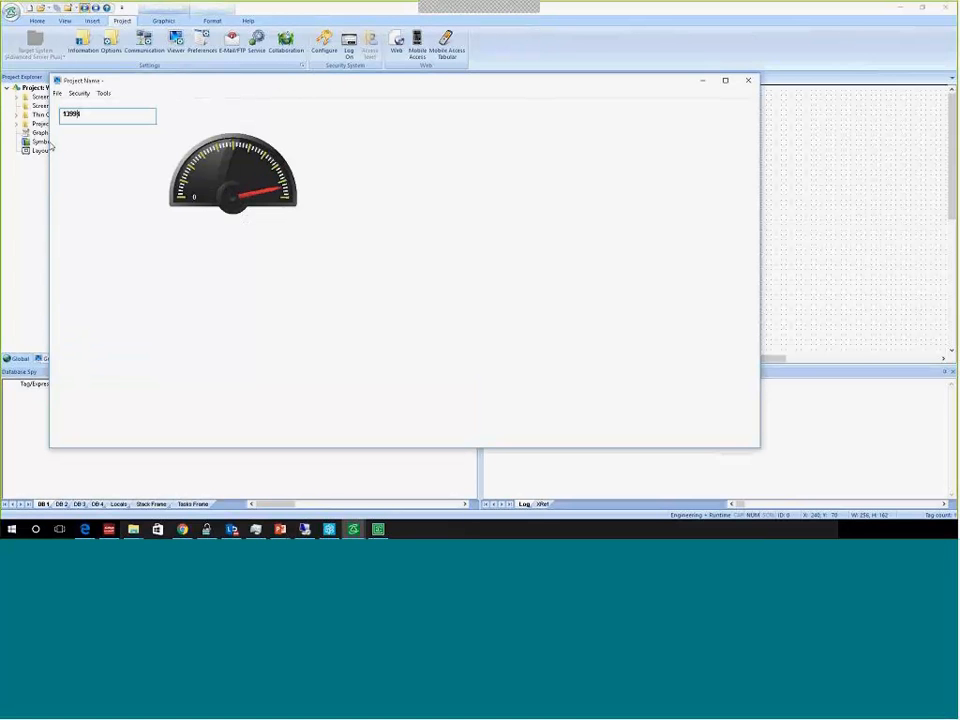
drag(170, 80, 437, 80)
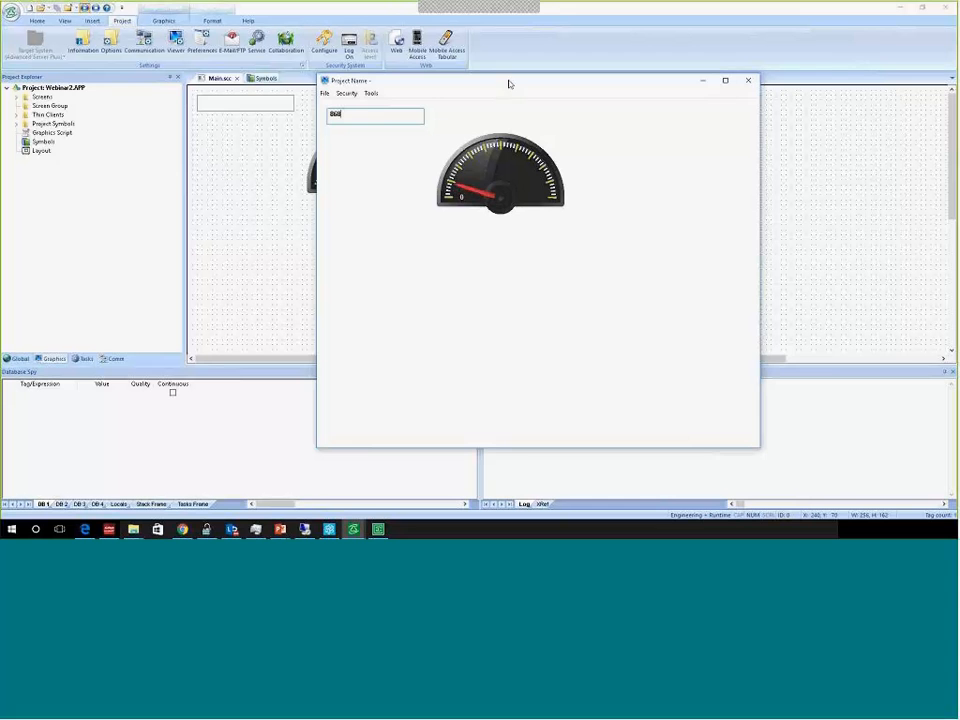
drag(508, 84, 643, 56)
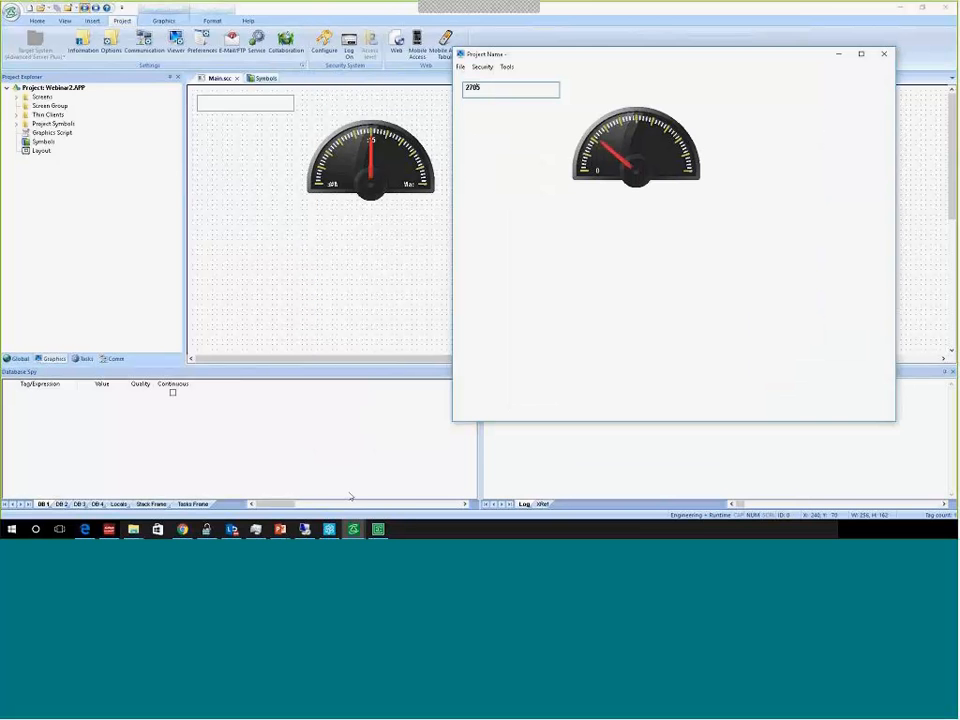
Switch to Unity Pro and compare TON_1_ACC in the animation table with the value in the running viewer
click(376, 533)
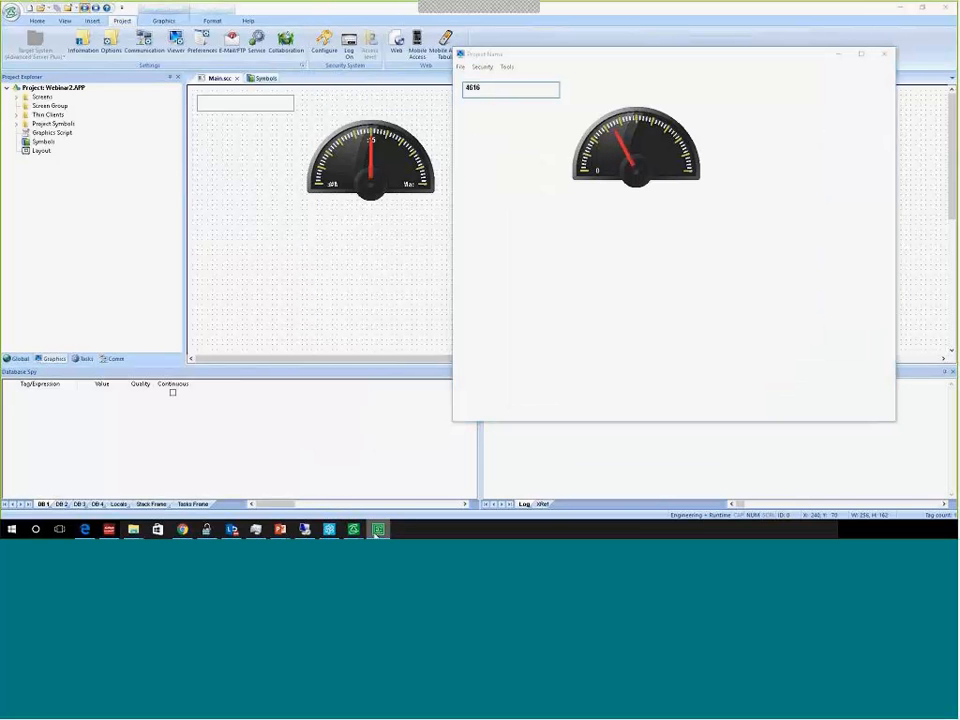
click(330, 530)
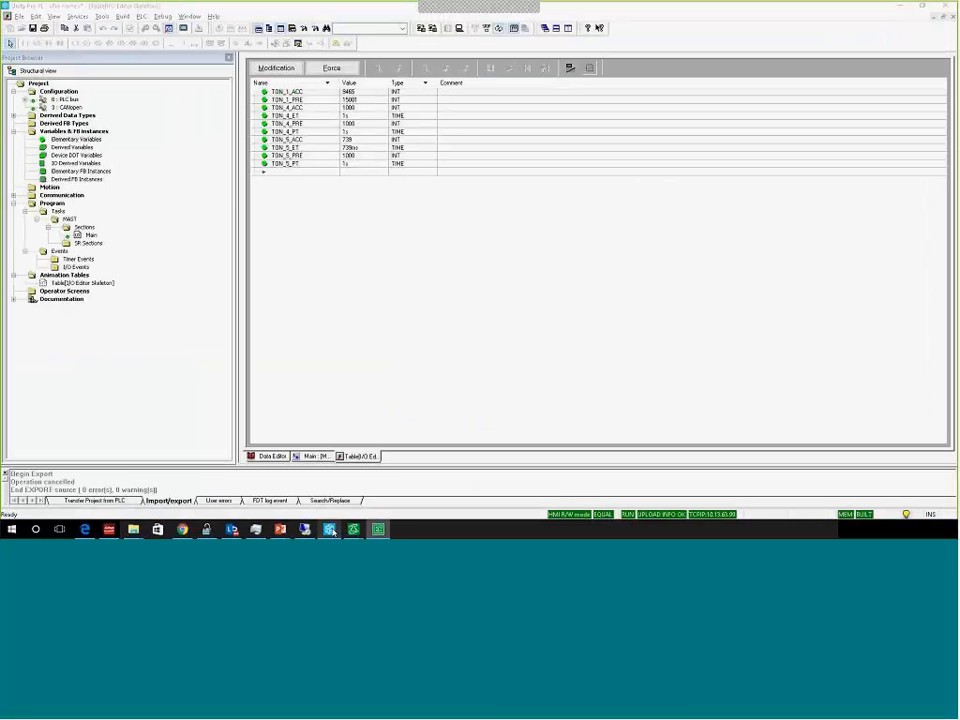
click(353, 529)
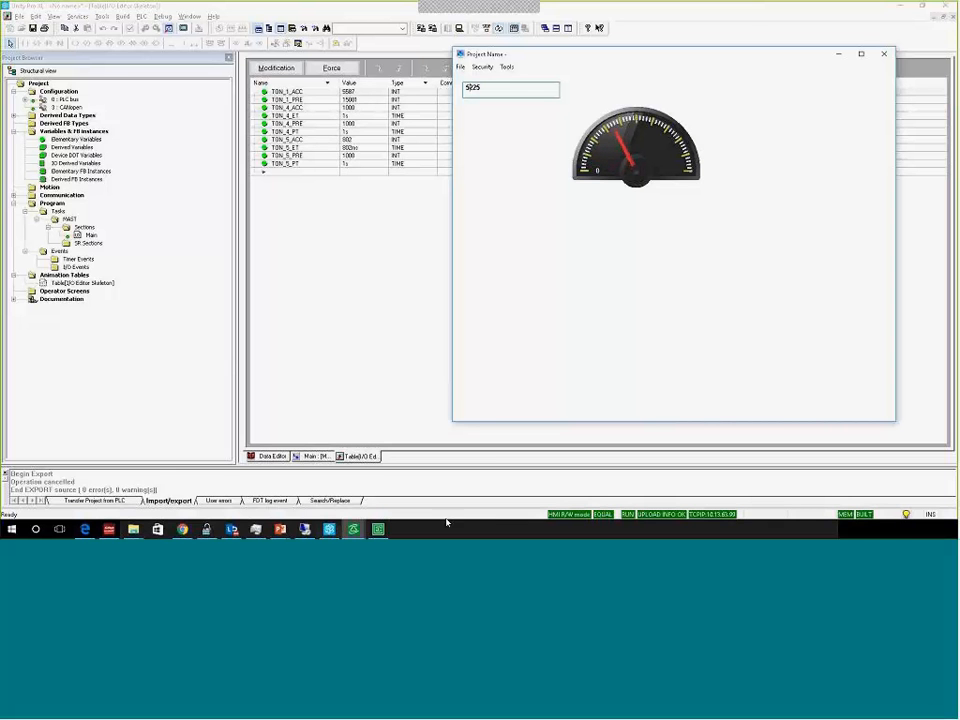
Back in the InduSoft Web Studio editor, draw a vertical rectangle about 51 wide and 261 high below the text box
click(353, 529)
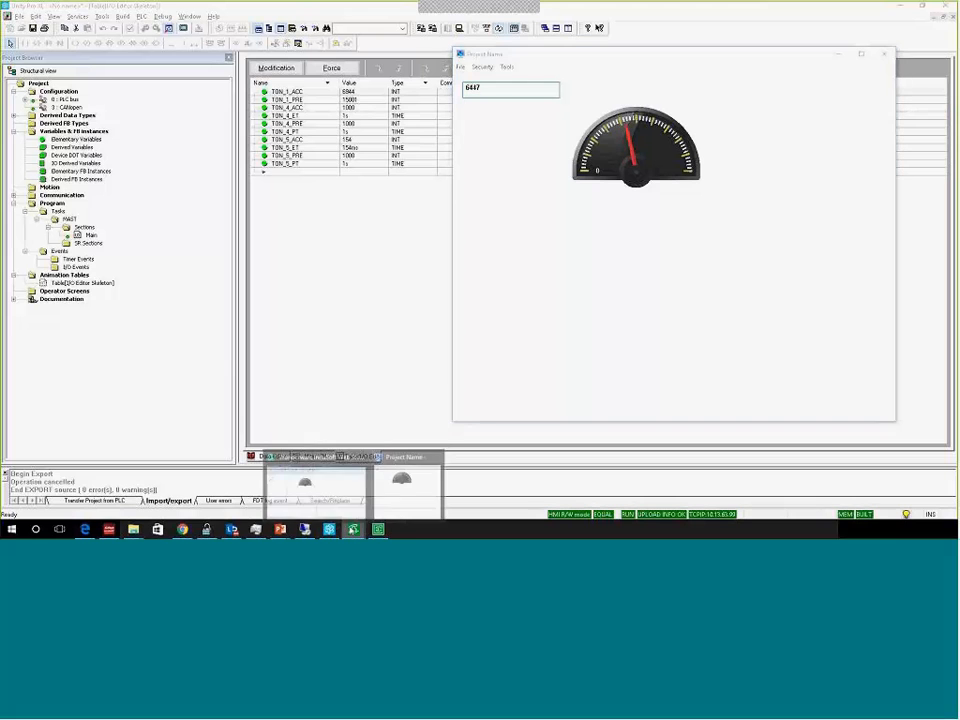
click(339, 496)
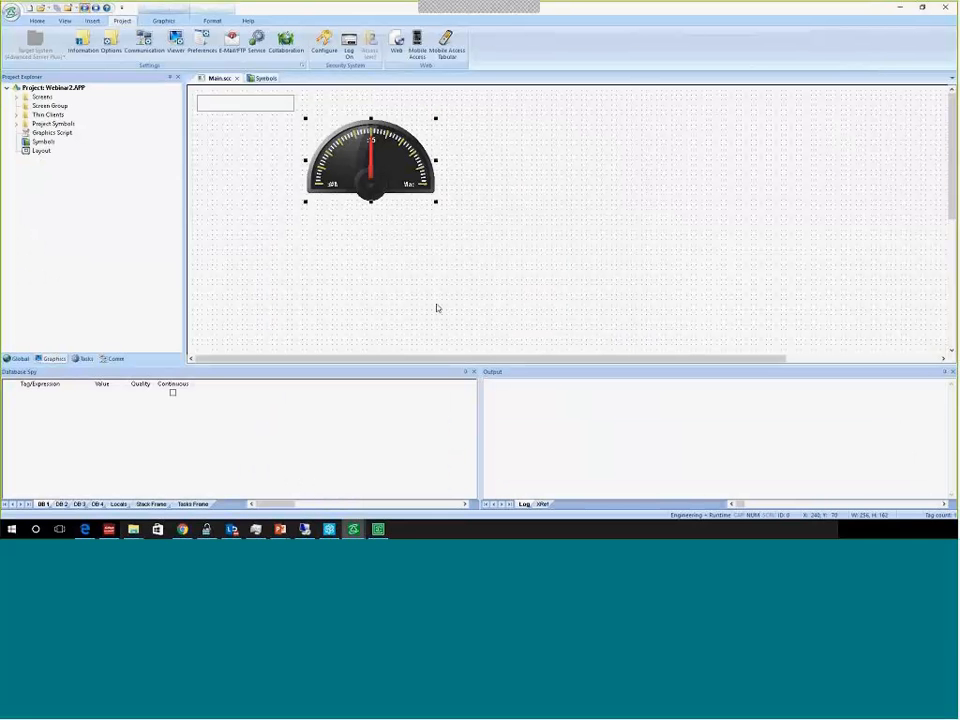
click(228, 149)
click(163, 20)
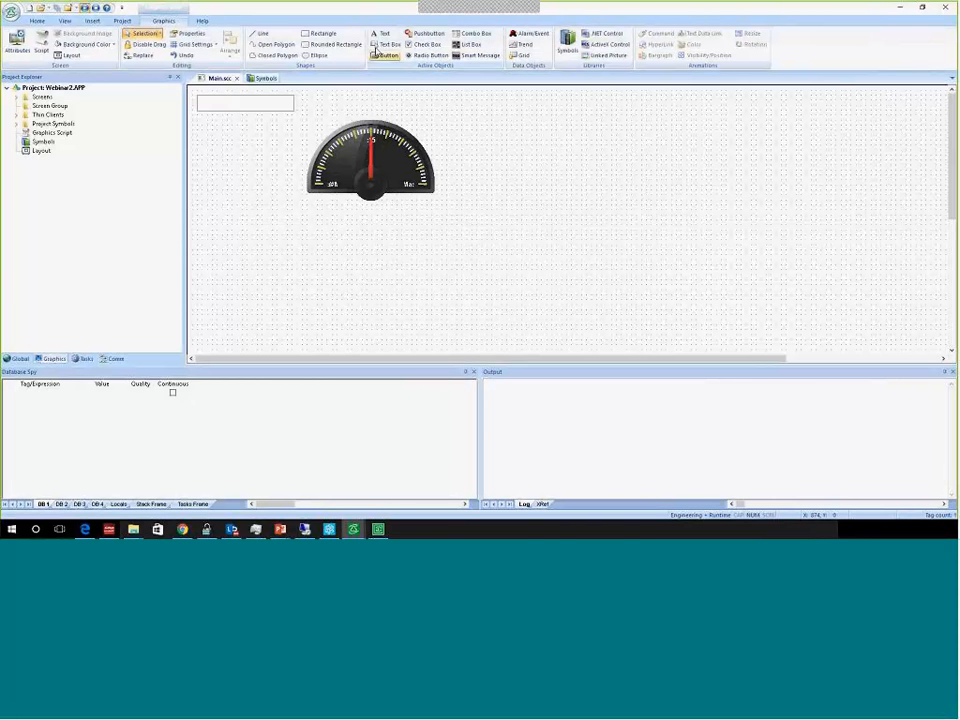
click(320, 33)
drag(227, 131, 252, 259)
Add a Bargraph animation to the rectangle, driven by the M340 device tag TON_5_ACC, and close its properties
double_click(243, 242)
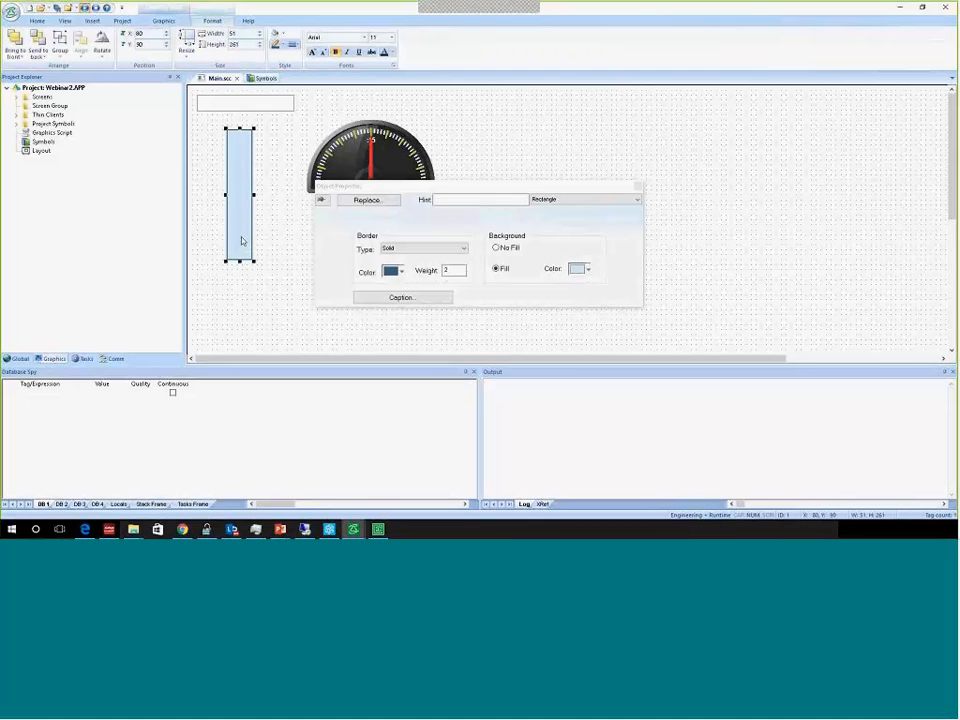
click(163, 20)
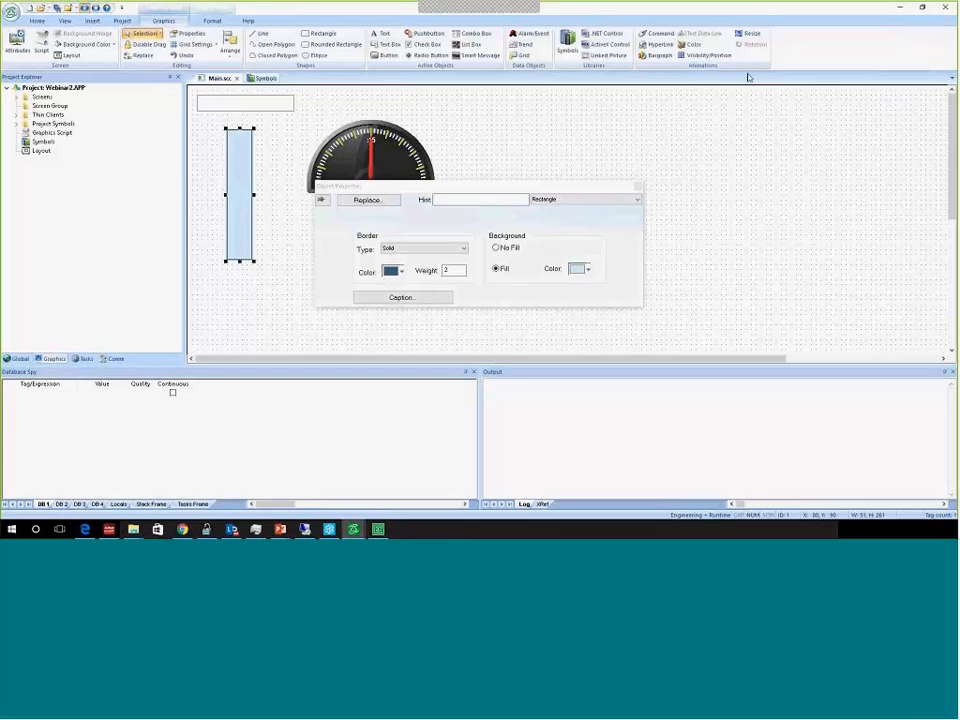
click(662, 55)
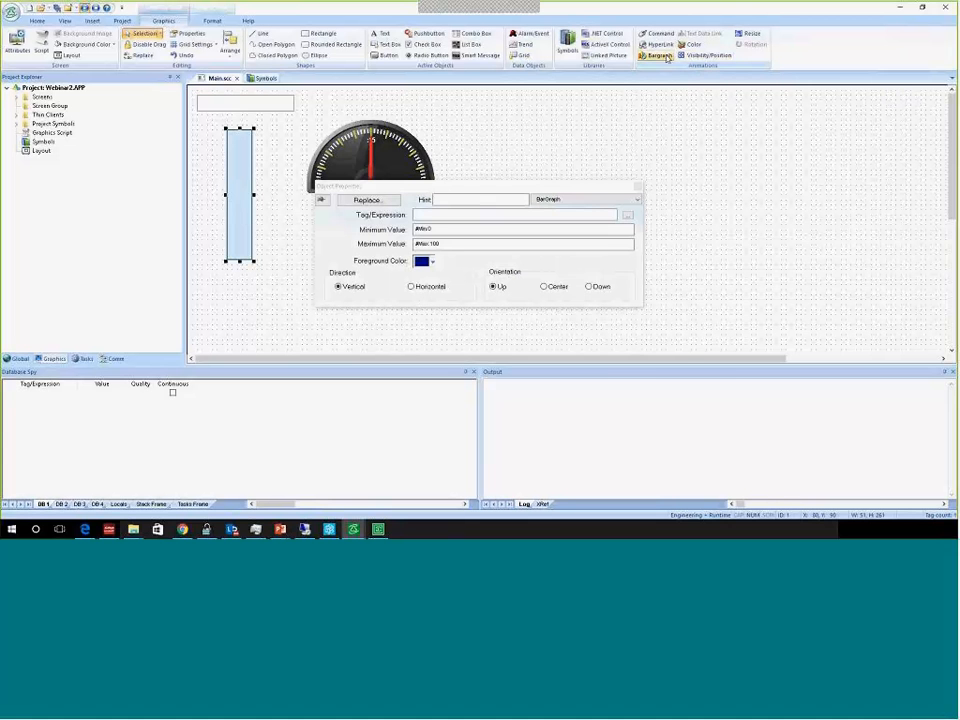
click(627, 215)
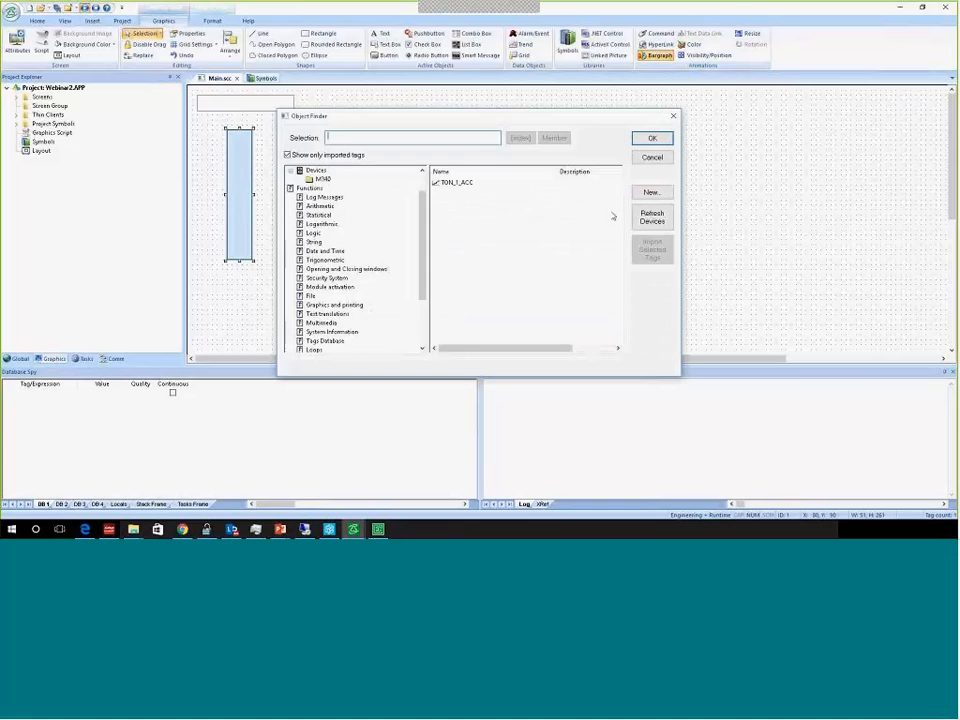
click(360, 156)
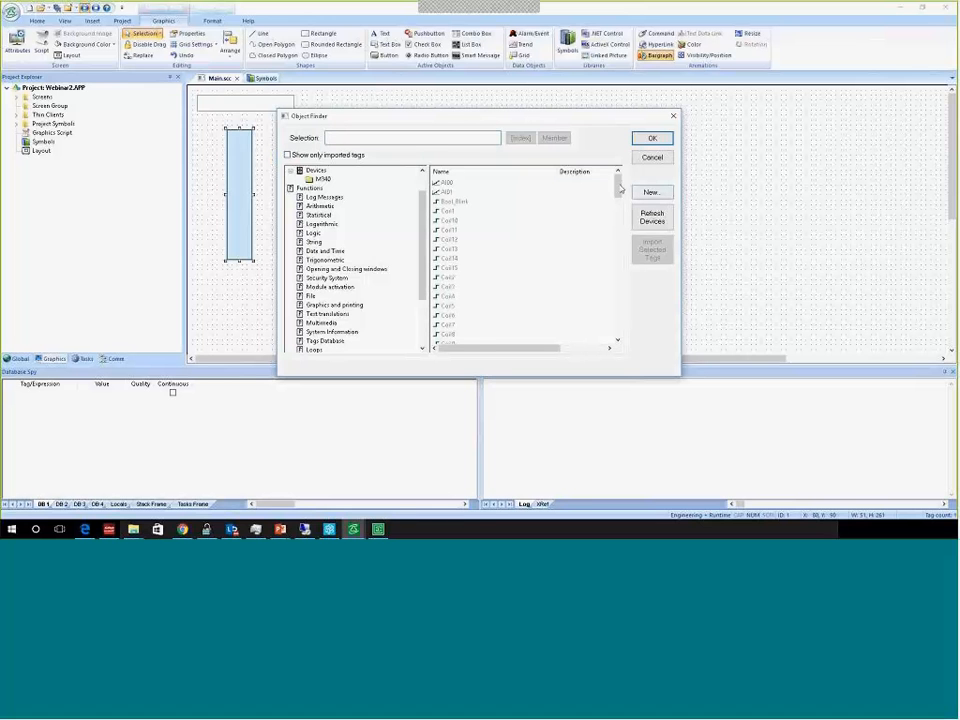
drag(617, 188, 595, 288)
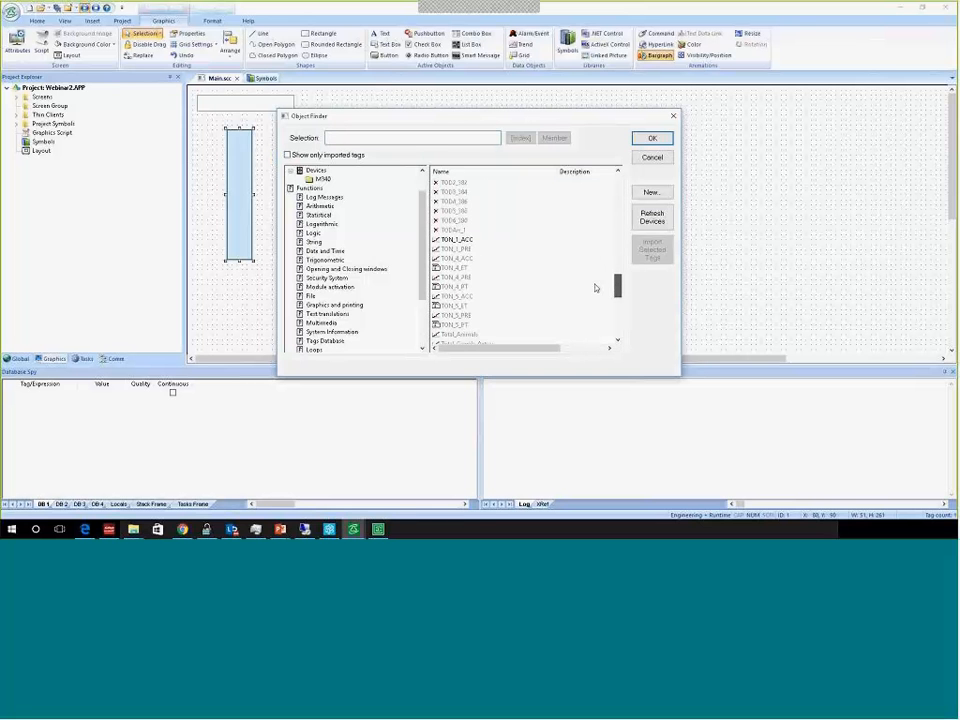
click(466, 297)
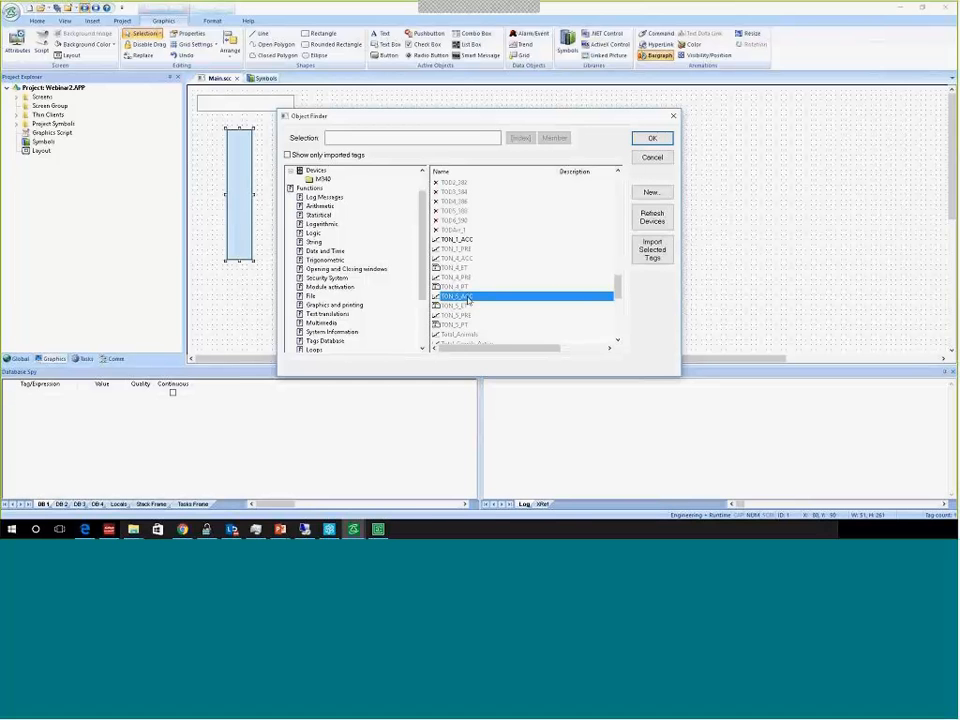
double_click(466, 297)
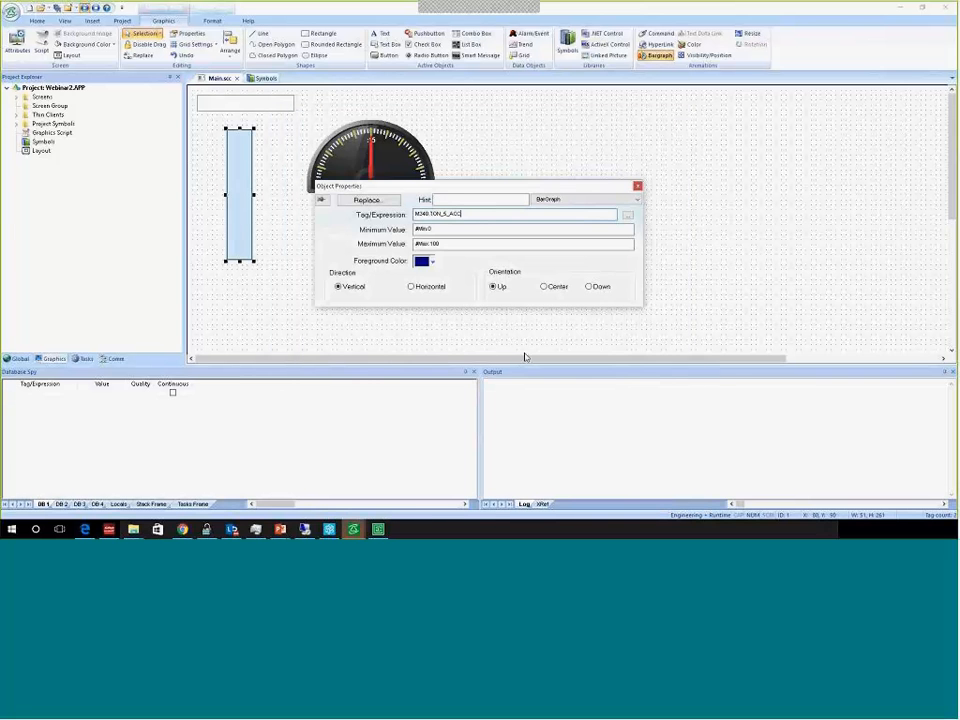
click(477, 134)
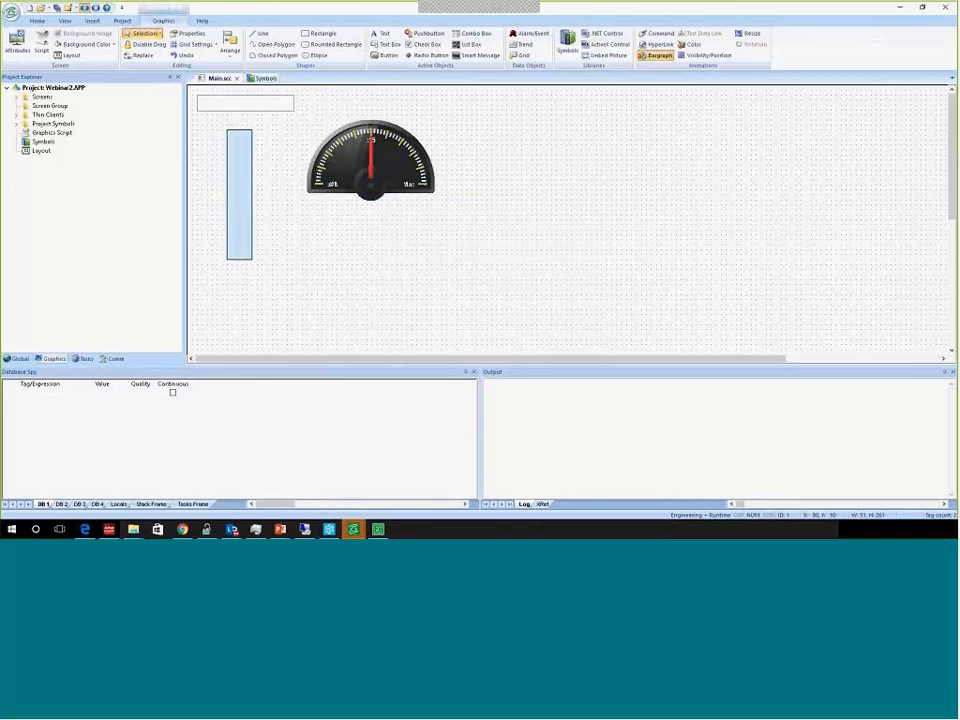
Draw a circle about 51 wide and 51 high beside the bargraph rectangle on the Main screen and open its properties
click(320, 57)
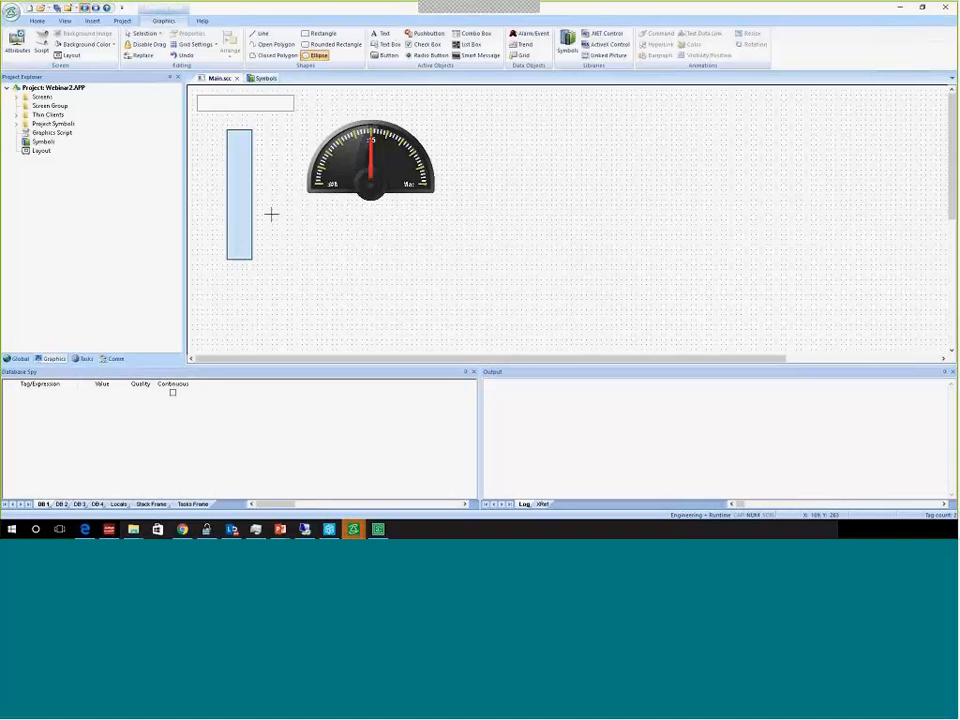
drag(271, 216, 298, 240)
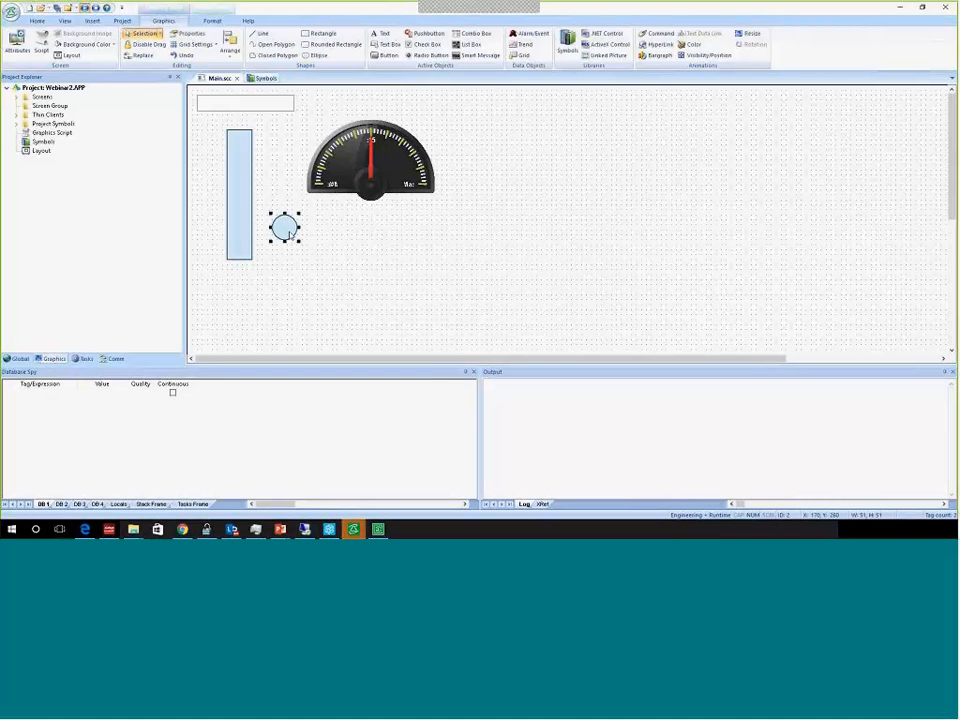
double_click(290, 232)
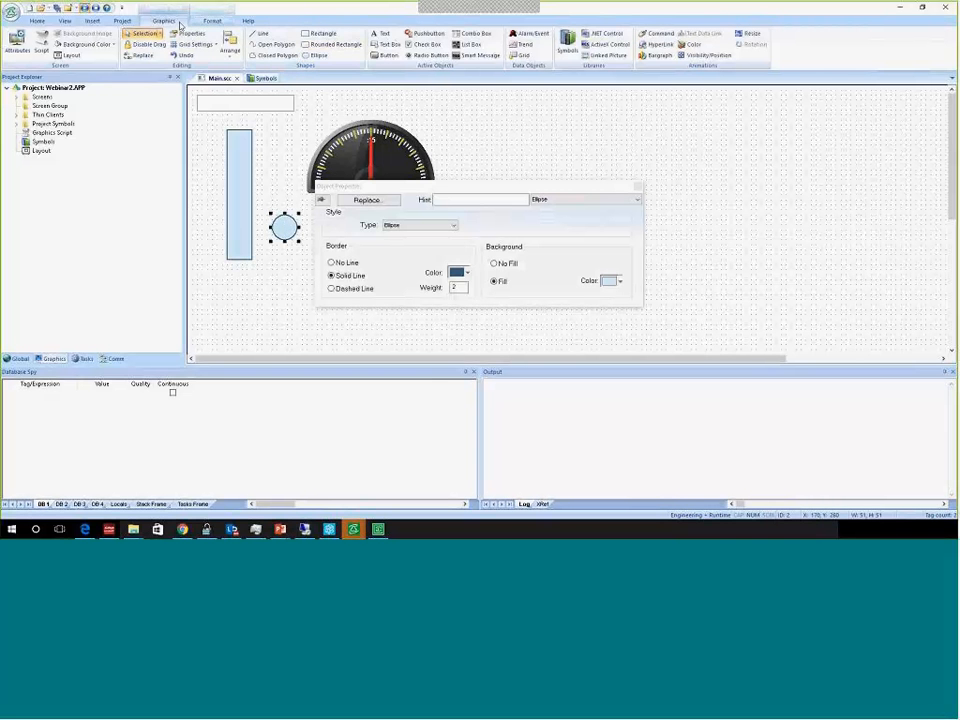
Add a Color animation to the circle, driven by the M340 device tag Bool_Blink, and move the circle down to about Y 310
click(690, 44)
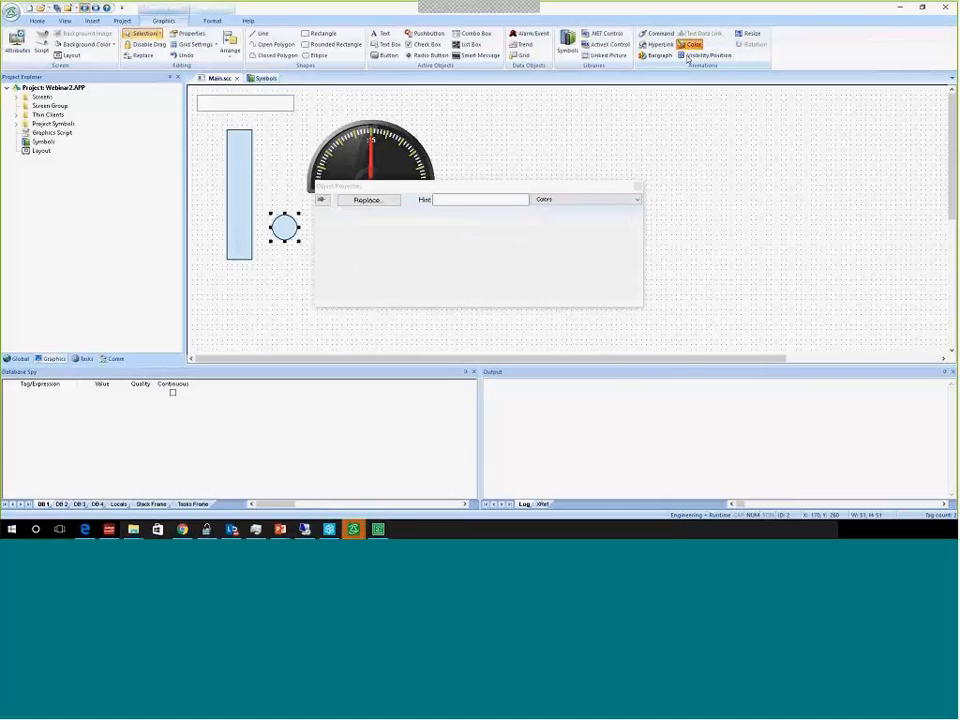
double_click(590, 218)
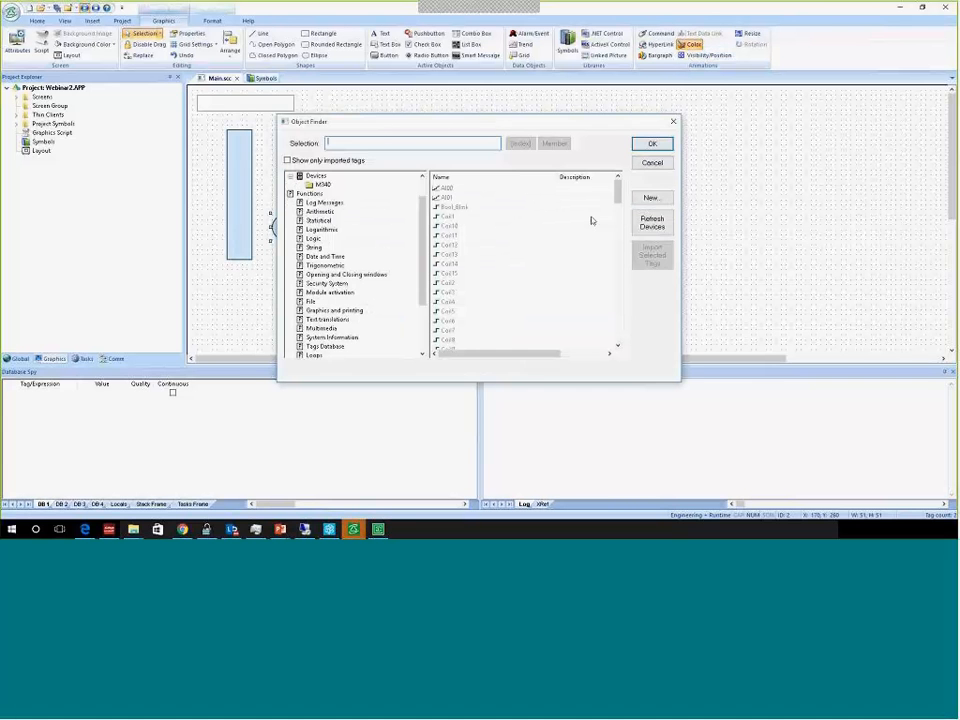
double_click(452, 207)
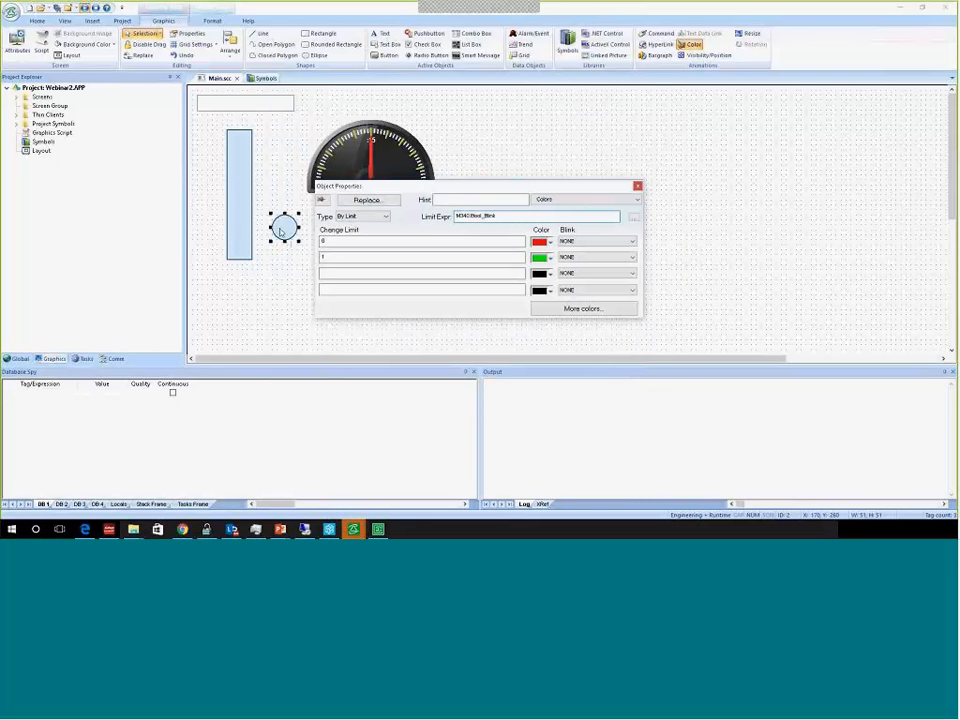
click(282, 278)
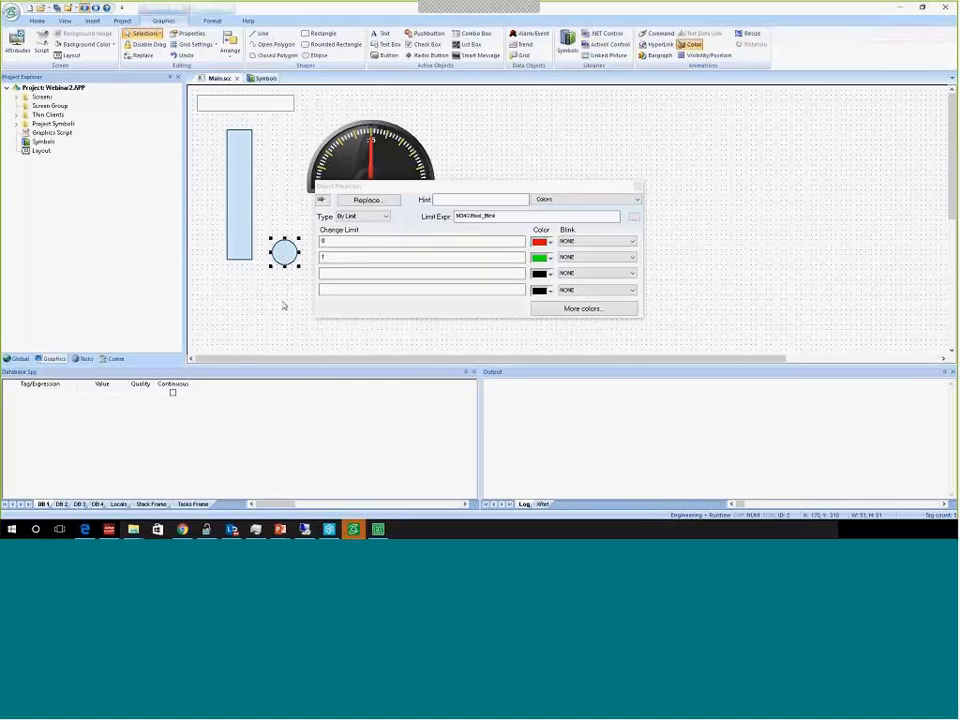
click(282, 301)
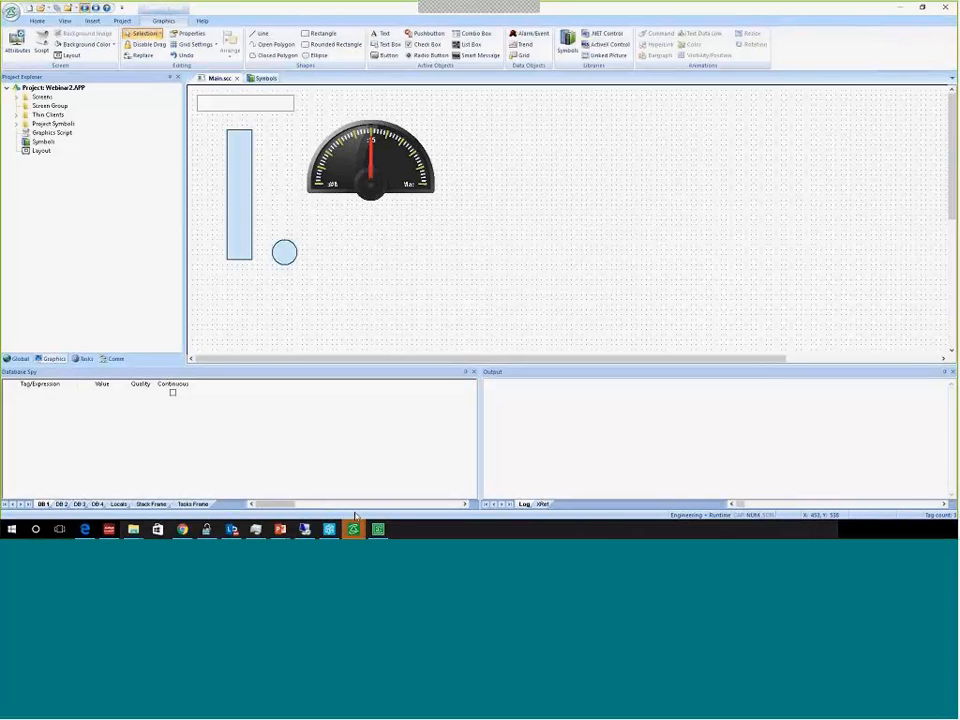
Bring the running project viewer to the front and watch the bargraph and the colour-animated circle
mouse_move(353, 529)
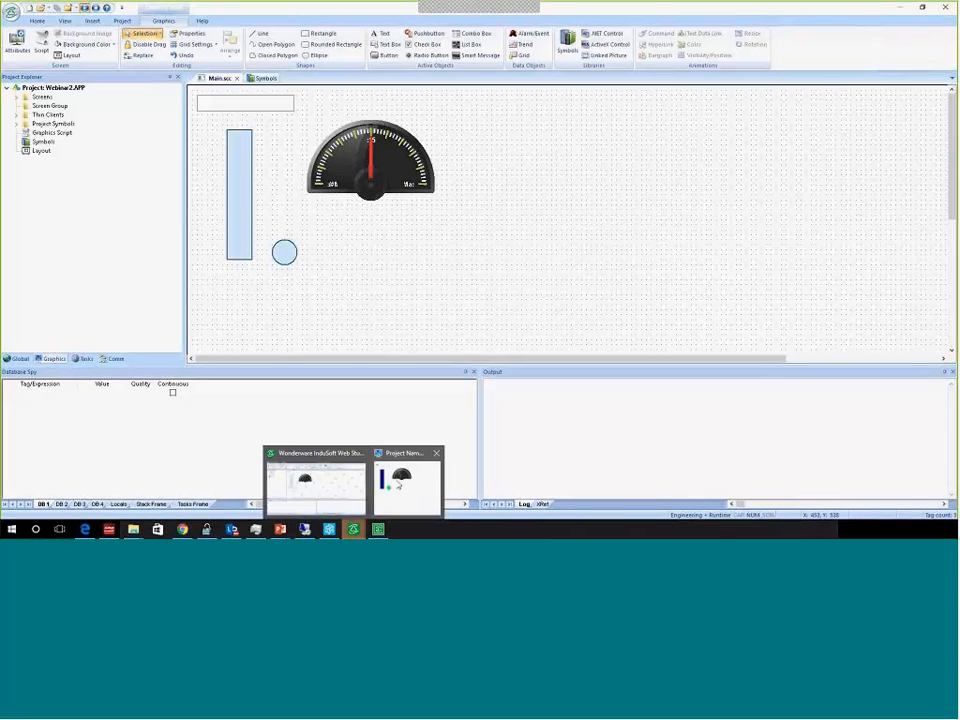
click(405, 482)
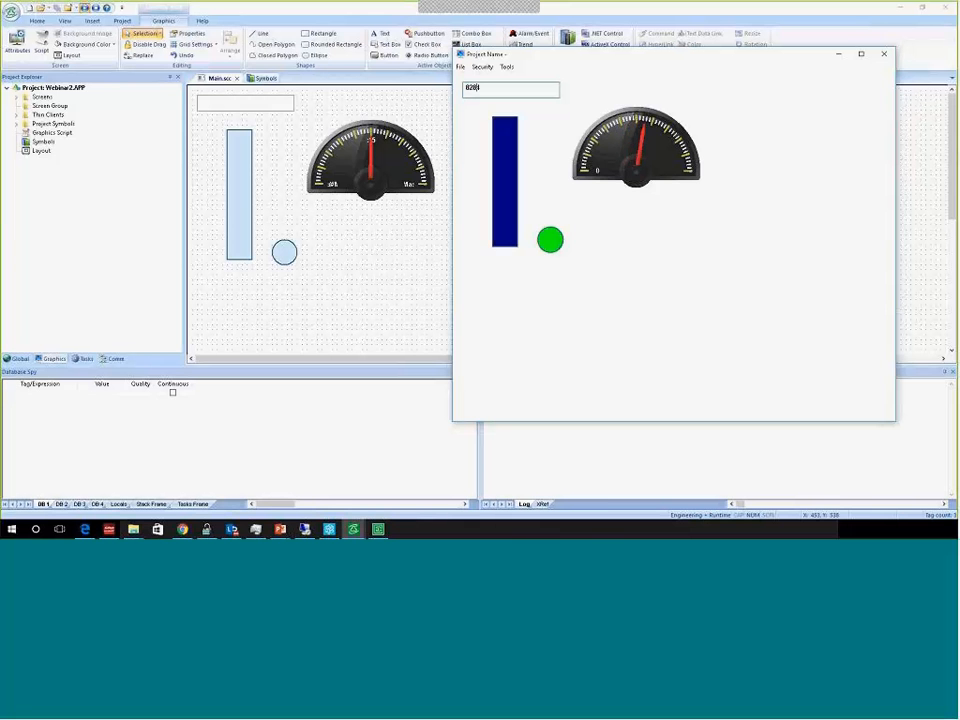
click(92, 10)
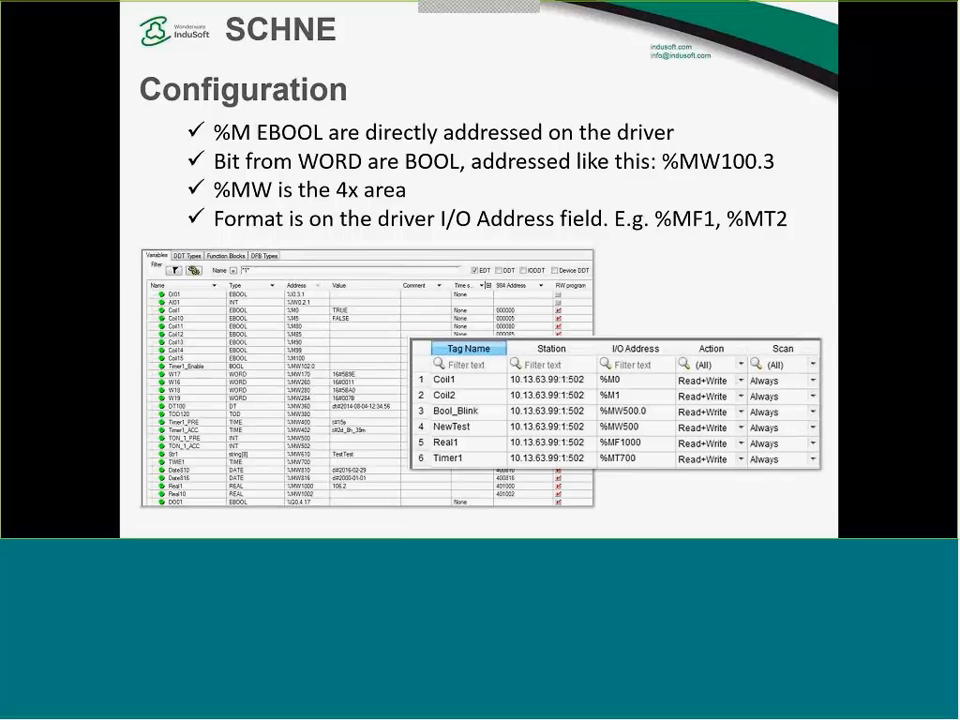
key(Right)
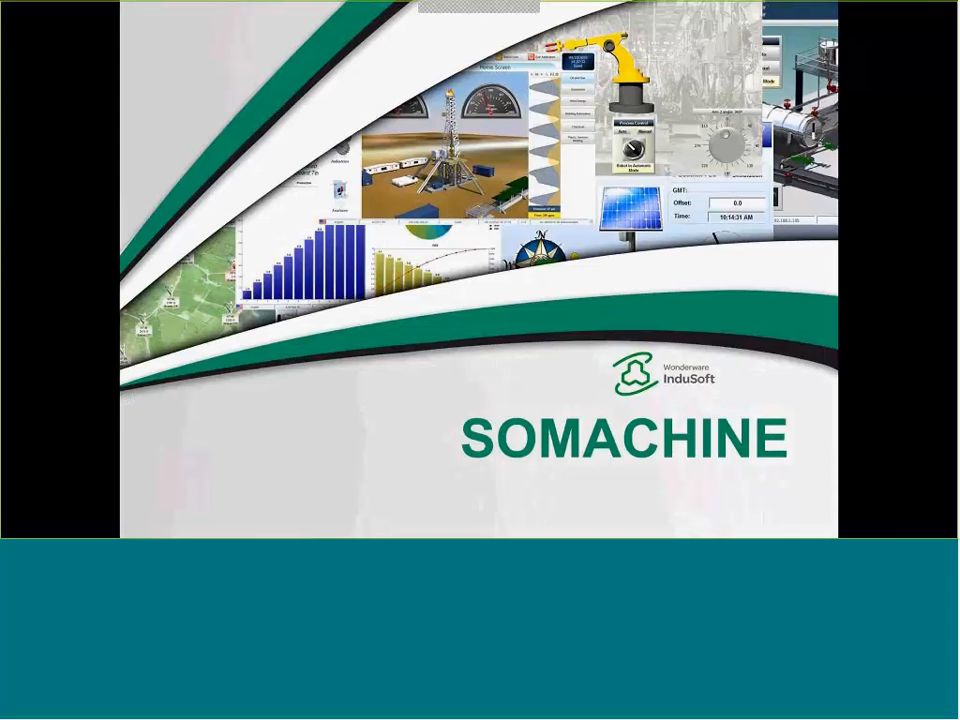
key(Right)
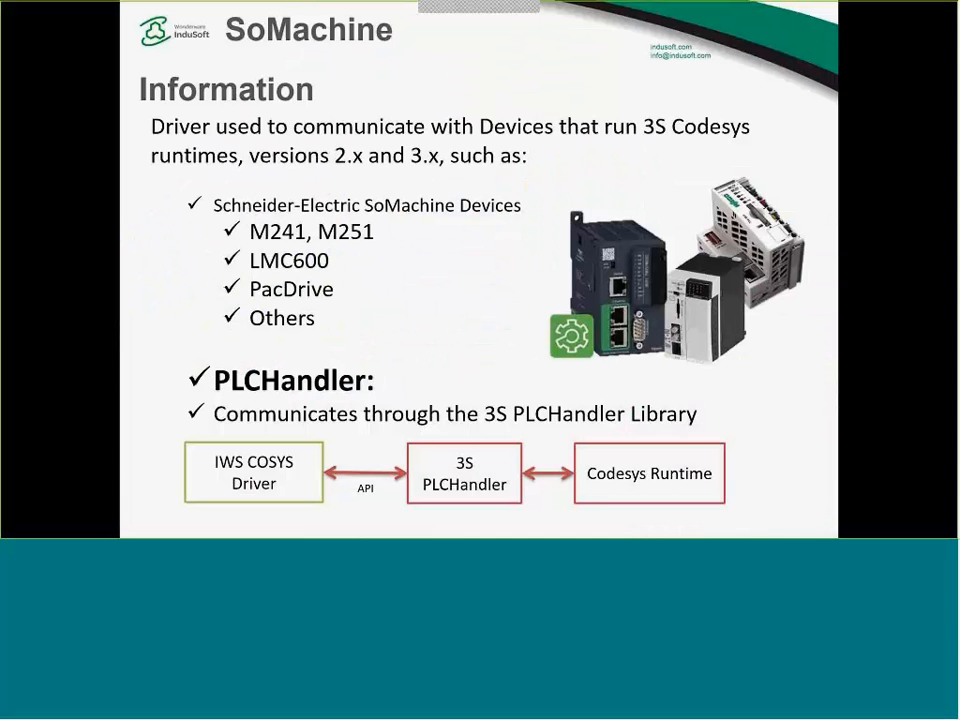
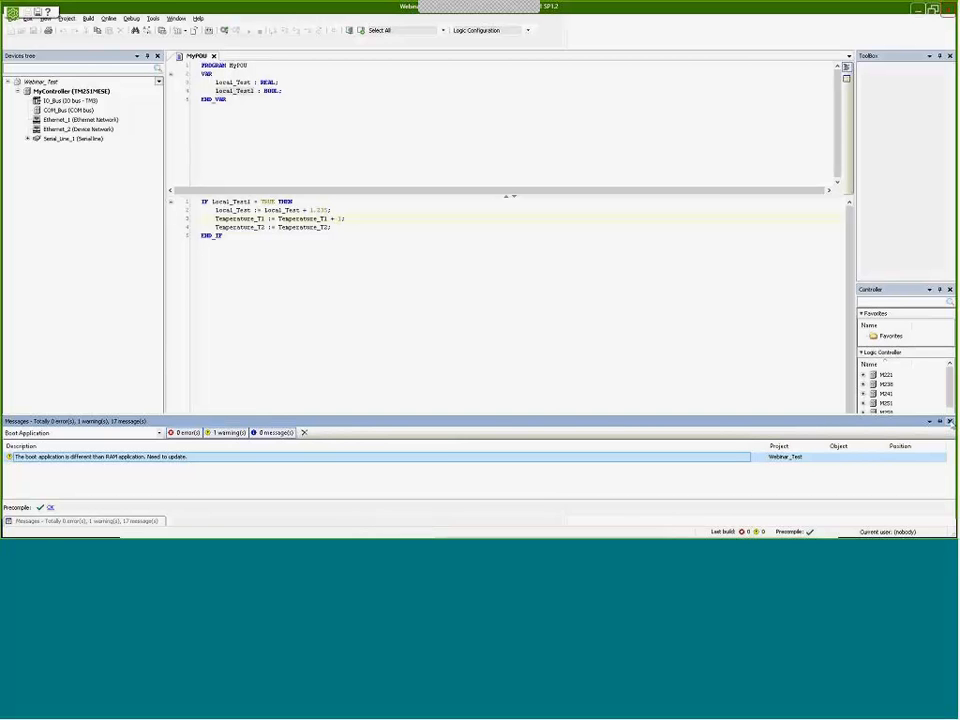
In the SoMachine project Webinar_Test, close the Messages pane and open MyController (TM251MESE) from the devices tree
click(950, 421)
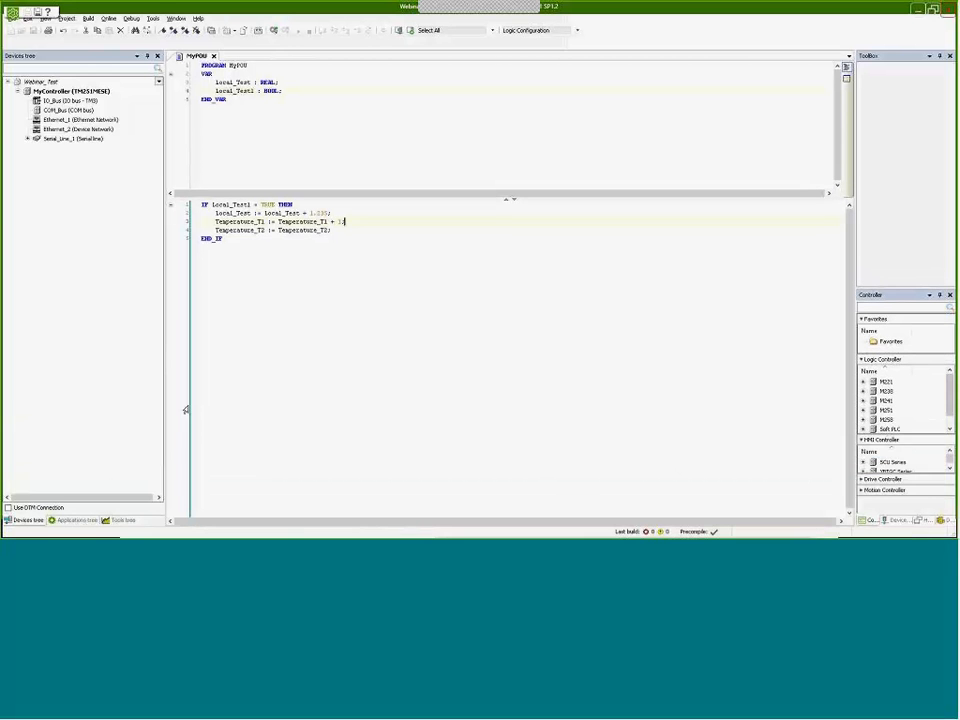
click(77, 520)
click(36, 521)
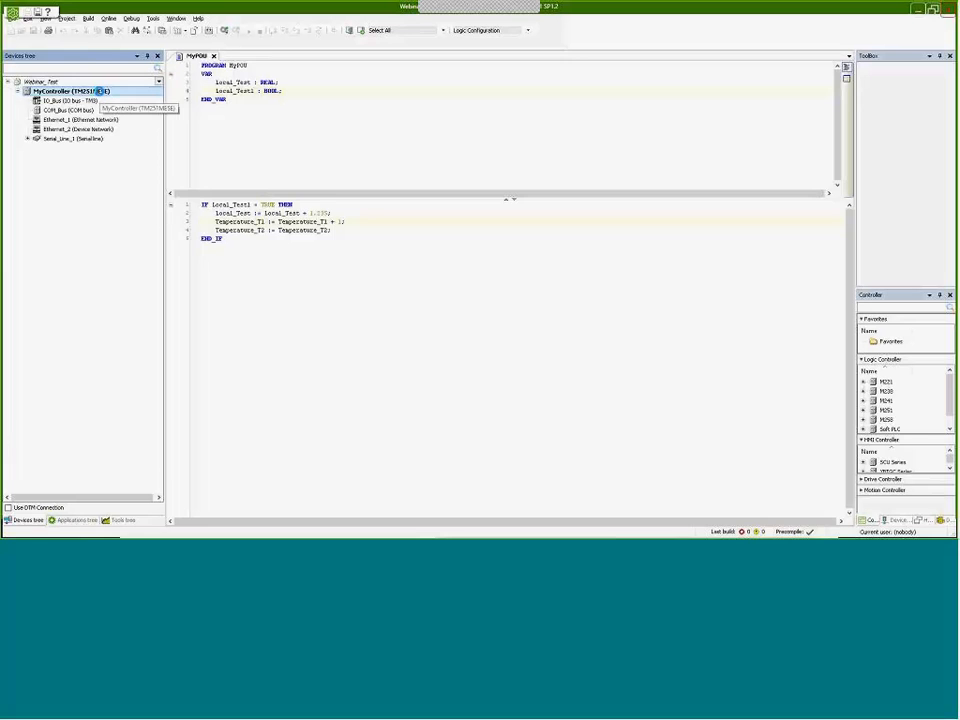
double_click(101, 91)
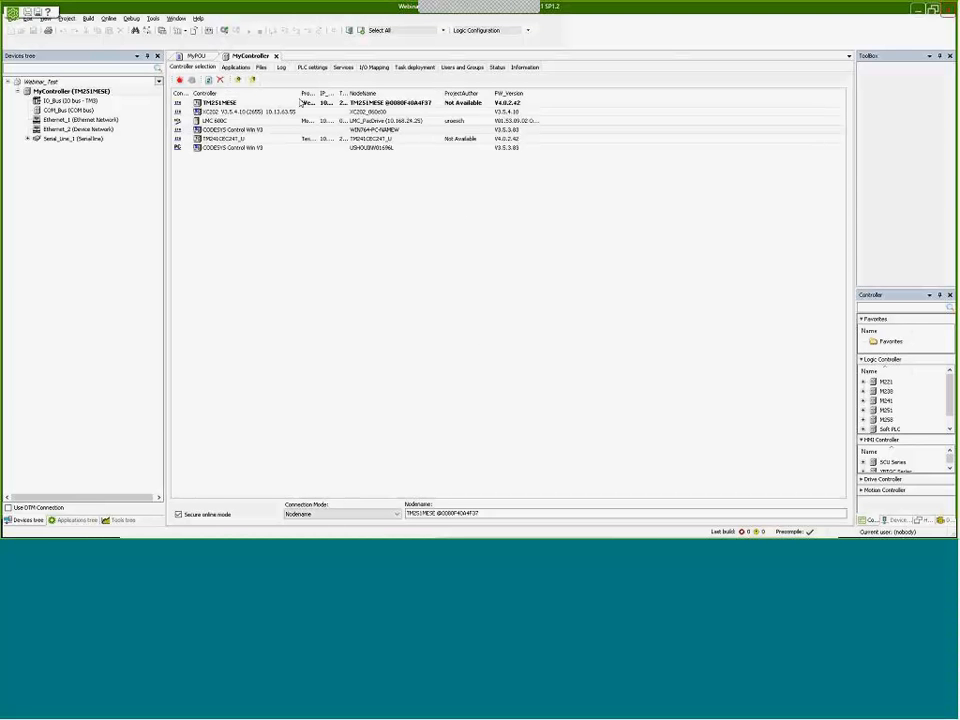
Select the TM251MESE controller and copy its full device name from the Change device name dialog without renaming it
click(302, 102)
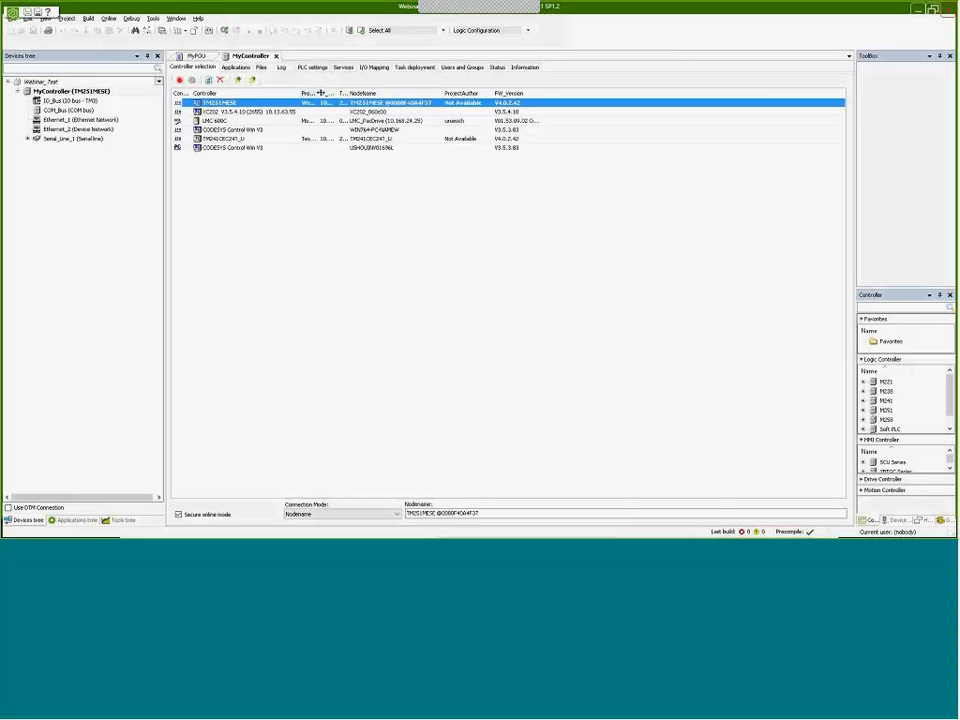
drag(320, 92, 342, 92)
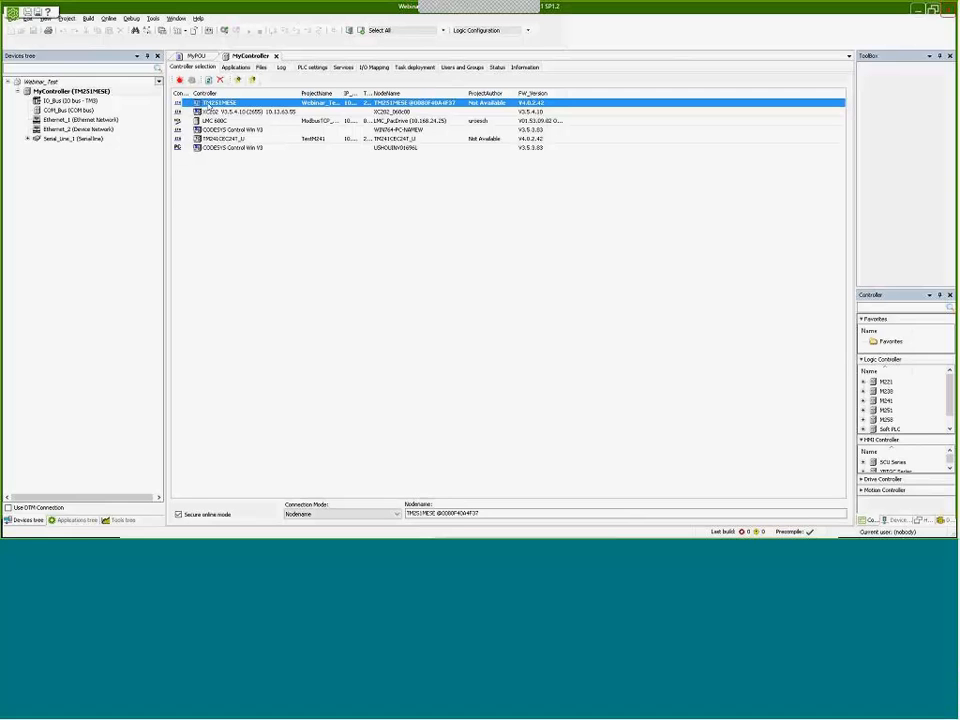
right_click(436, 106)
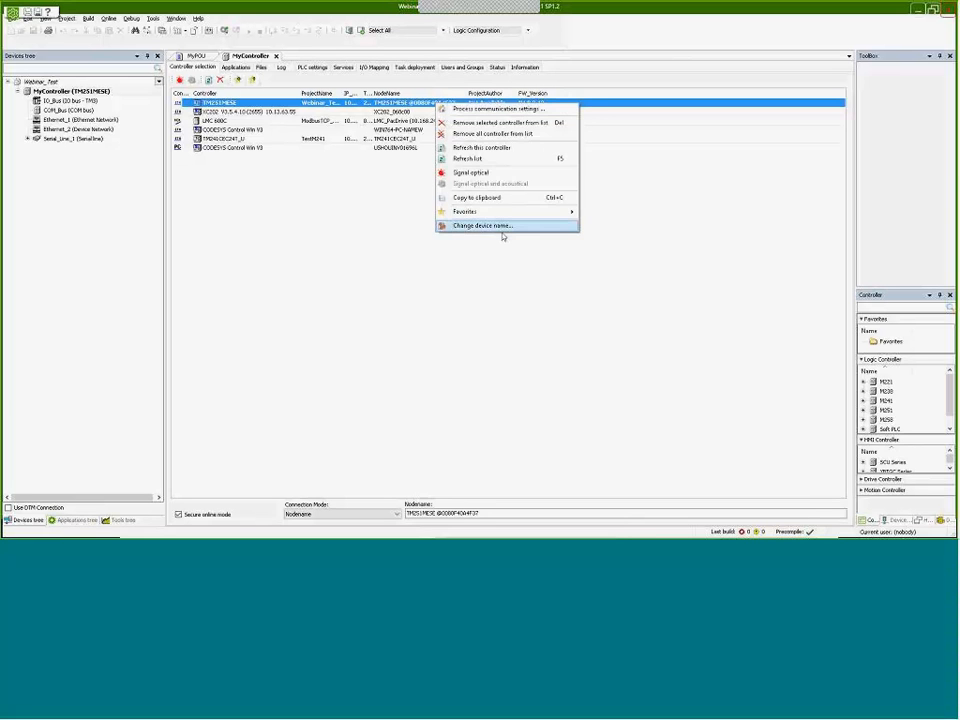
click(500, 226)
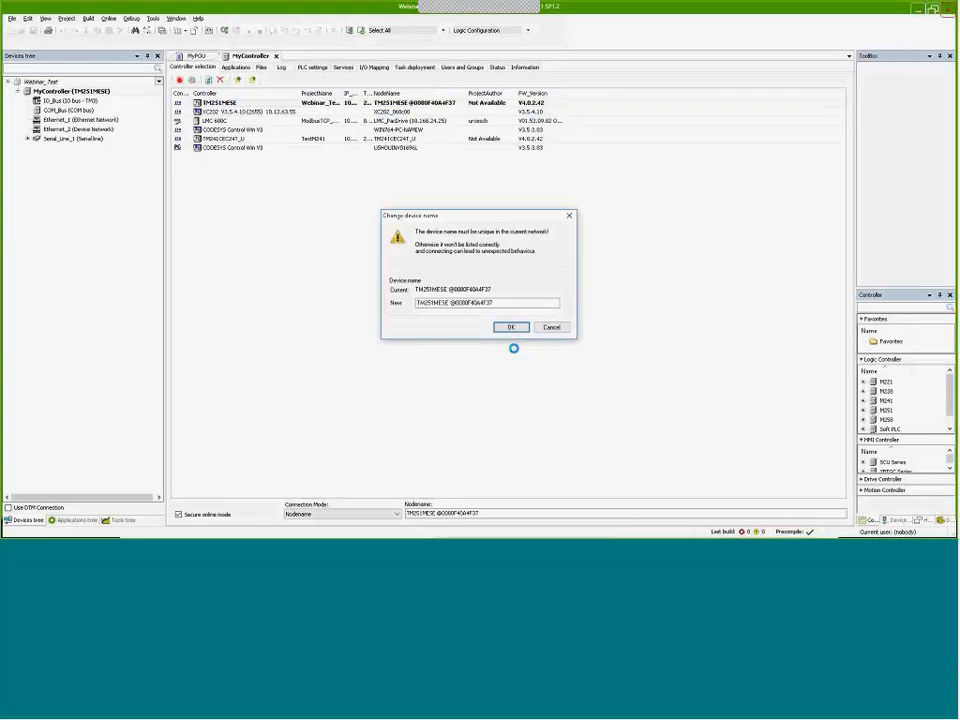
drag(503, 302, 416, 303)
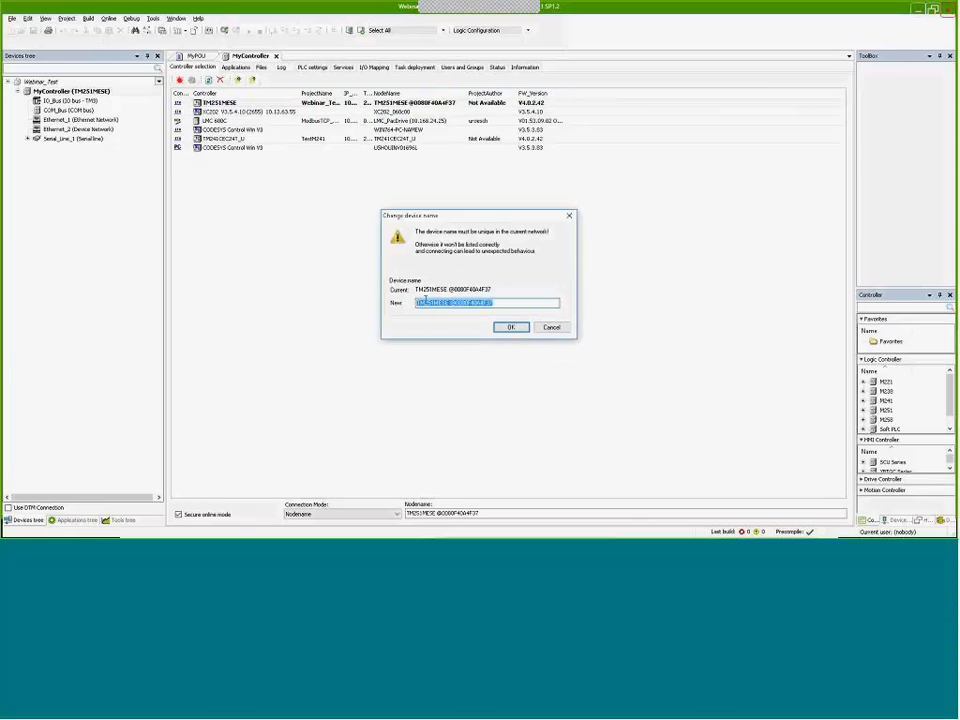
right_click(427, 305)
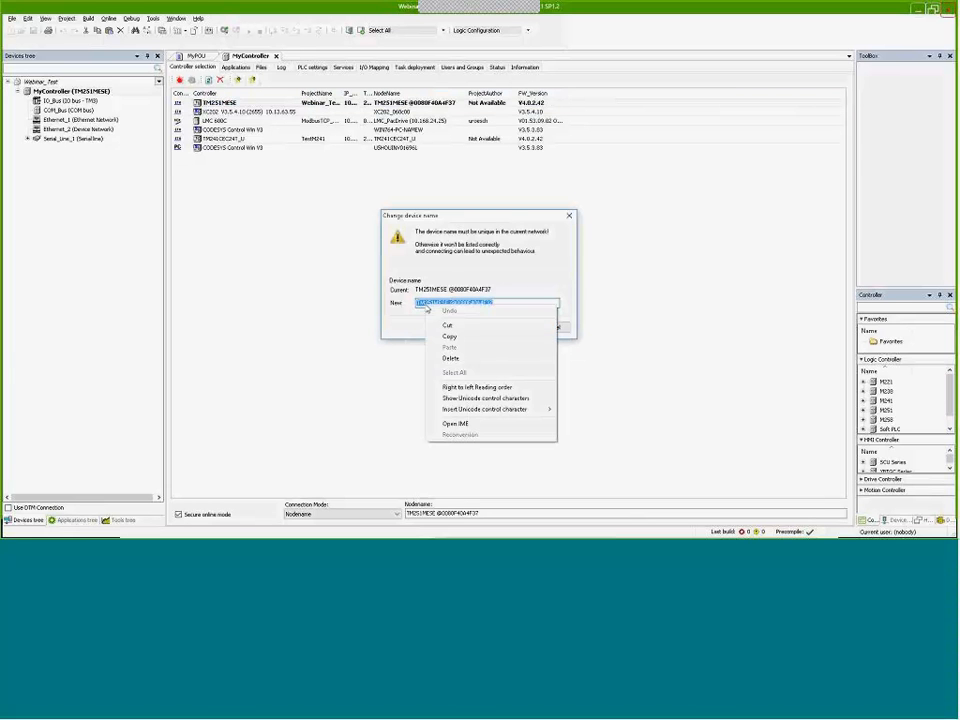
click(447, 338)
click(555, 326)
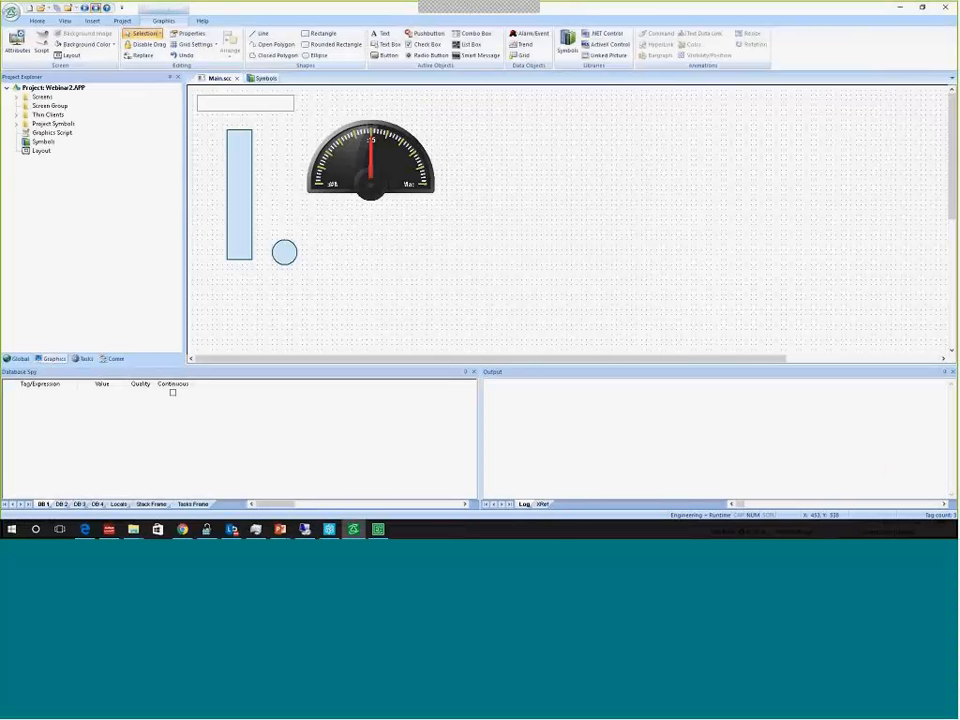
Back in InduSoft Web Studio, add an integrated tag integration source named M251 with the CoDeSys provider in the project's communication settings
click(122, 21)
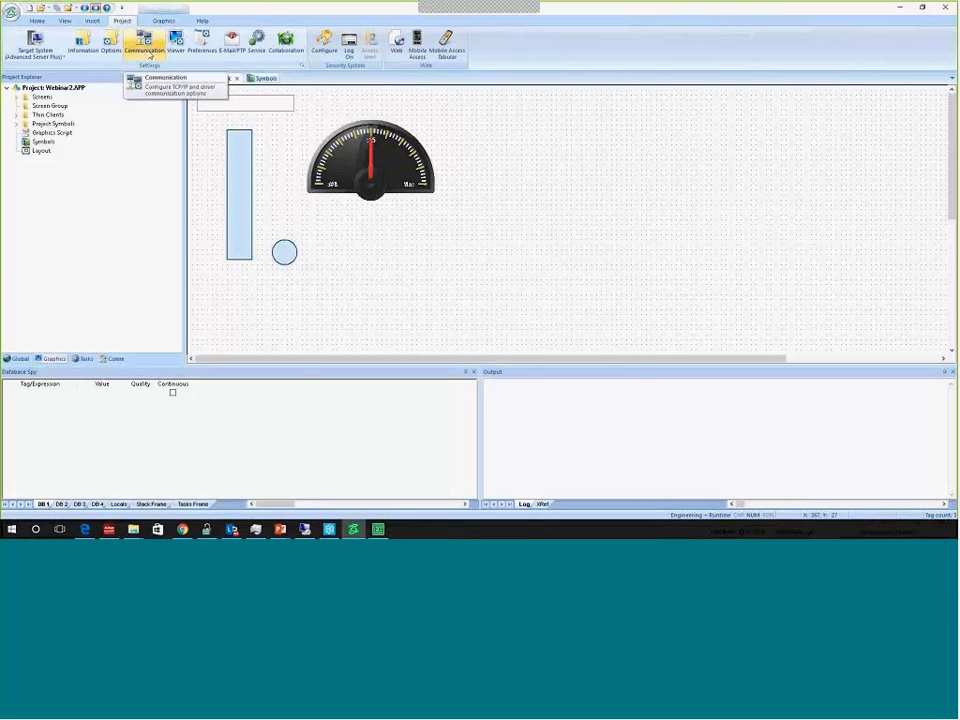
click(148, 52)
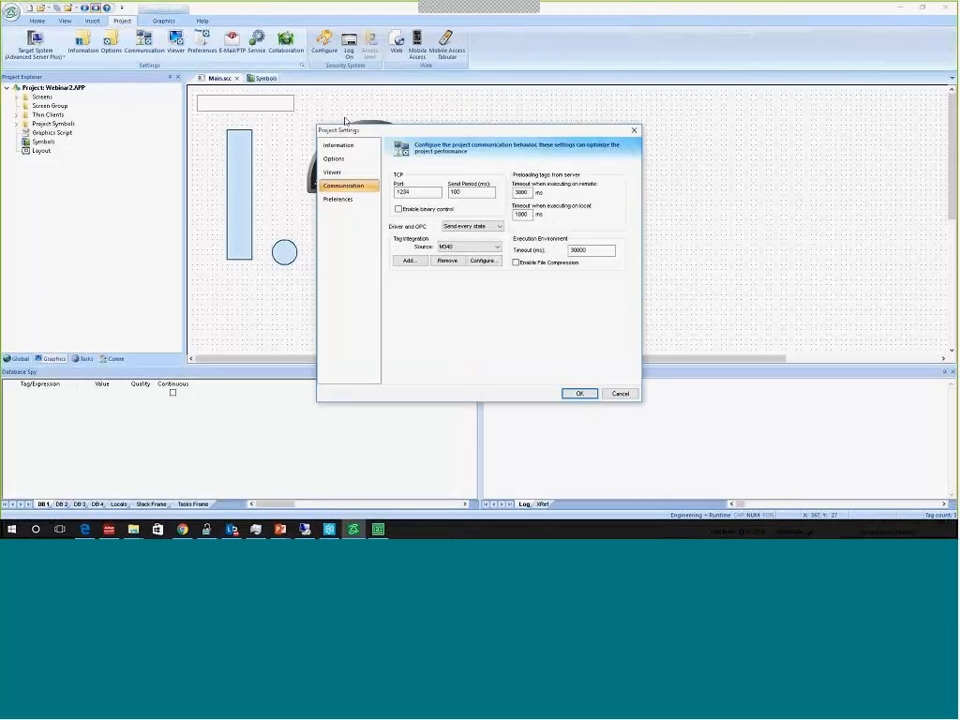
click(408, 261)
click(510, 254)
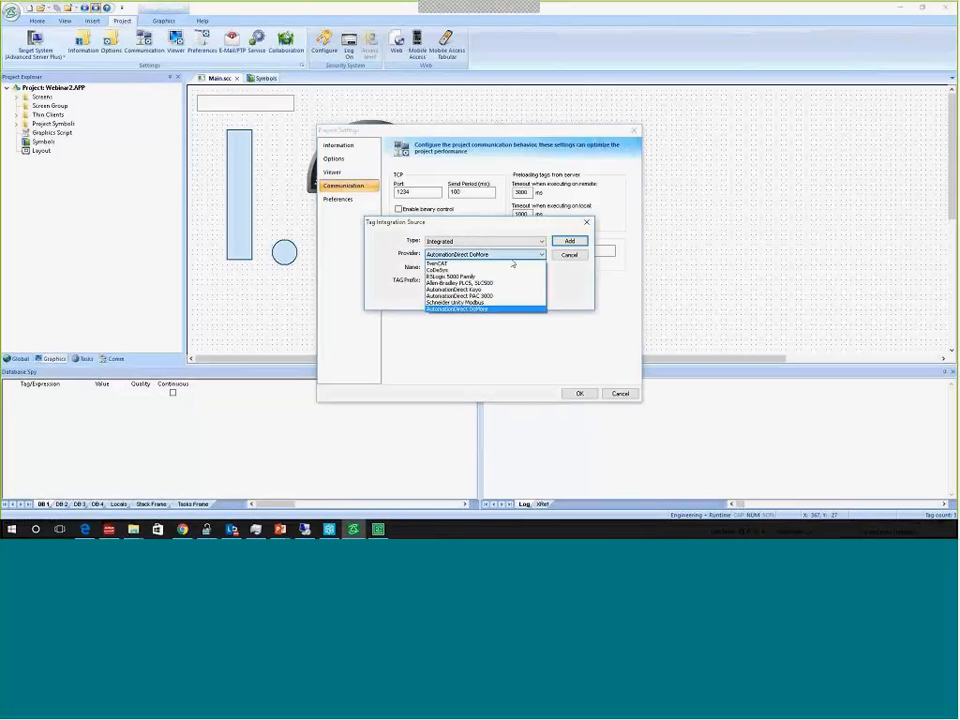
click(483, 269)
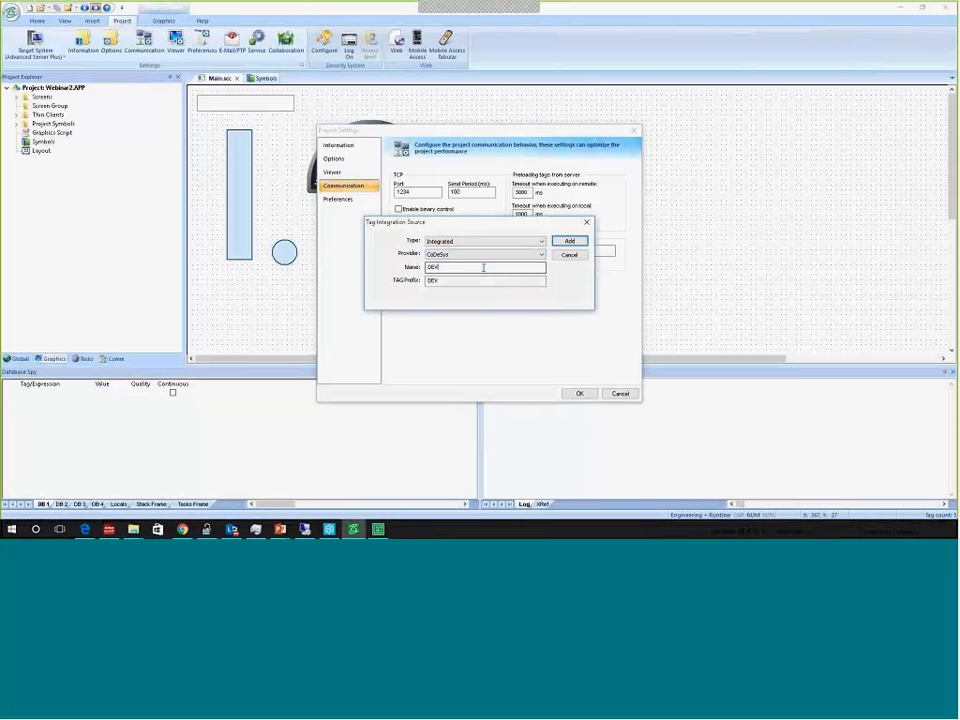
double_click(483, 268)
text(M)
text(21)
key(BackSpace)
text(51)
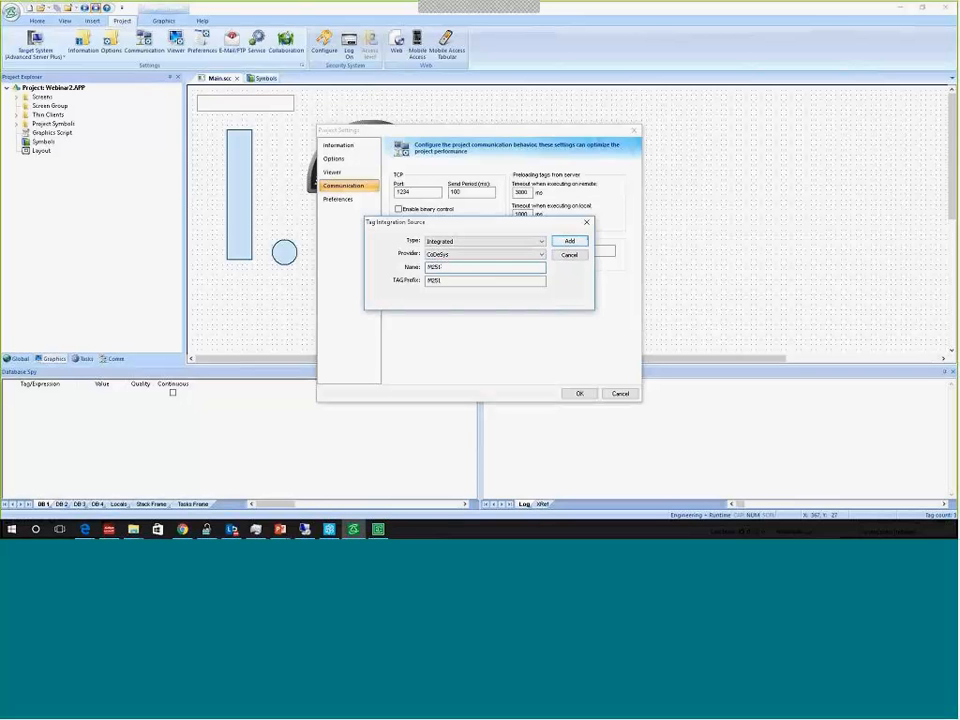
click(569, 242)
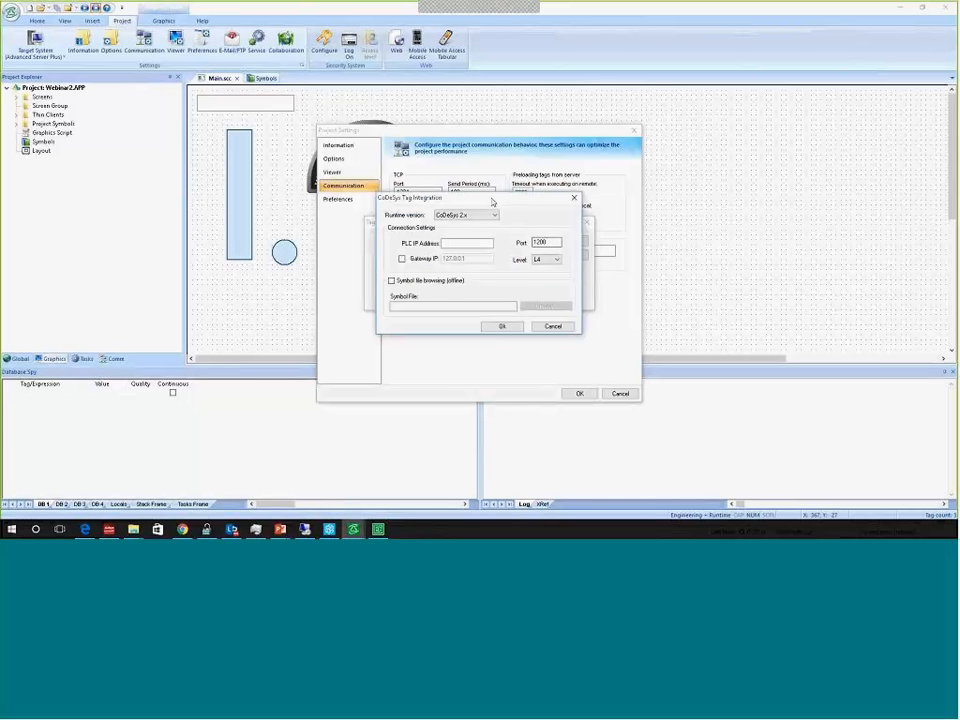
Set the M251 source to runtime version CoDeSys 3.x, paste the copied device name as runtime address, and confirm the project settings
click(493, 215)
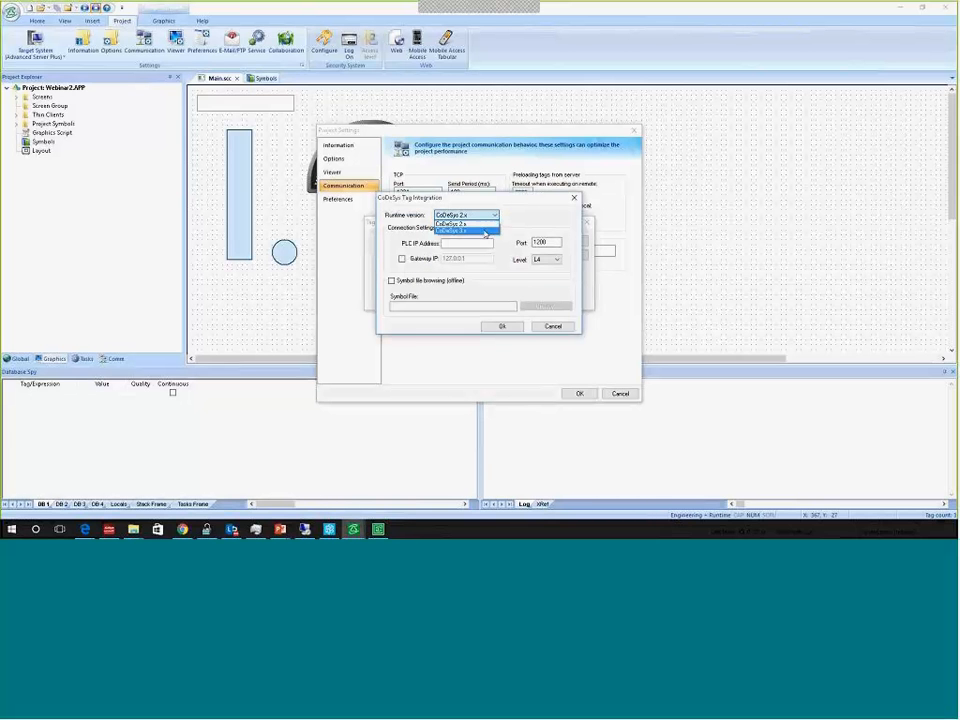
click(488, 231)
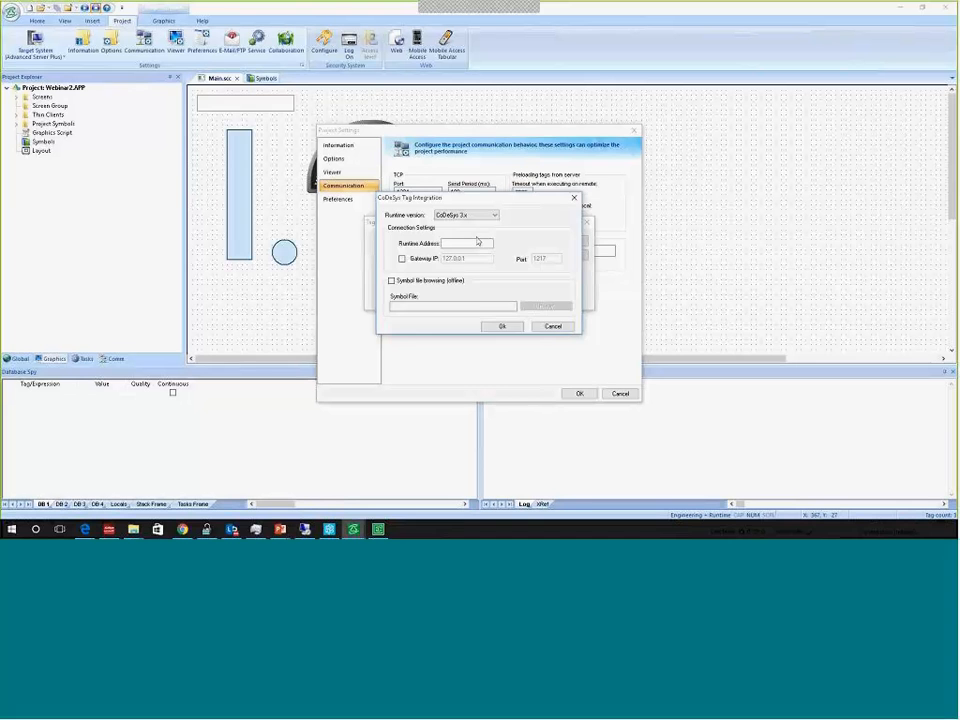
right_click(478, 243)
click(498, 286)
click(501, 326)
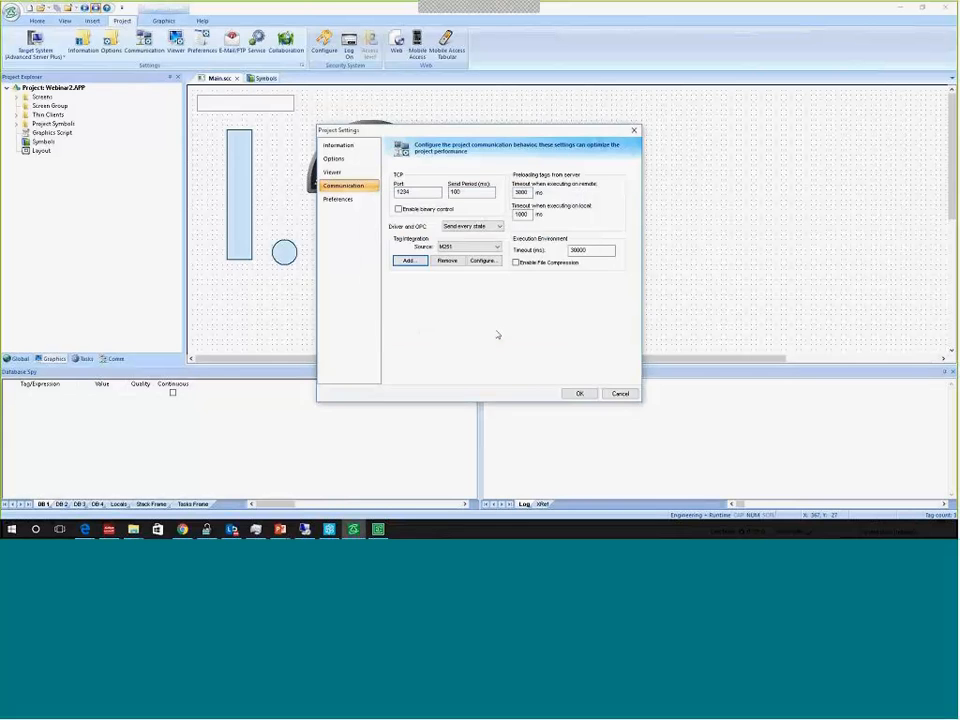
click(581, 394)
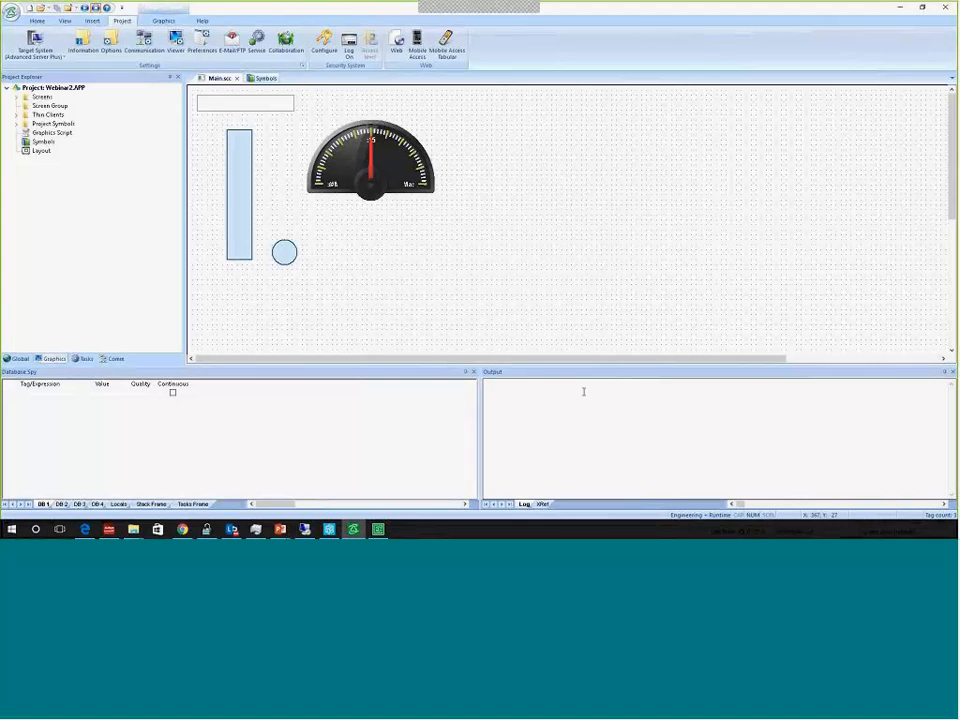
click(163, 21)
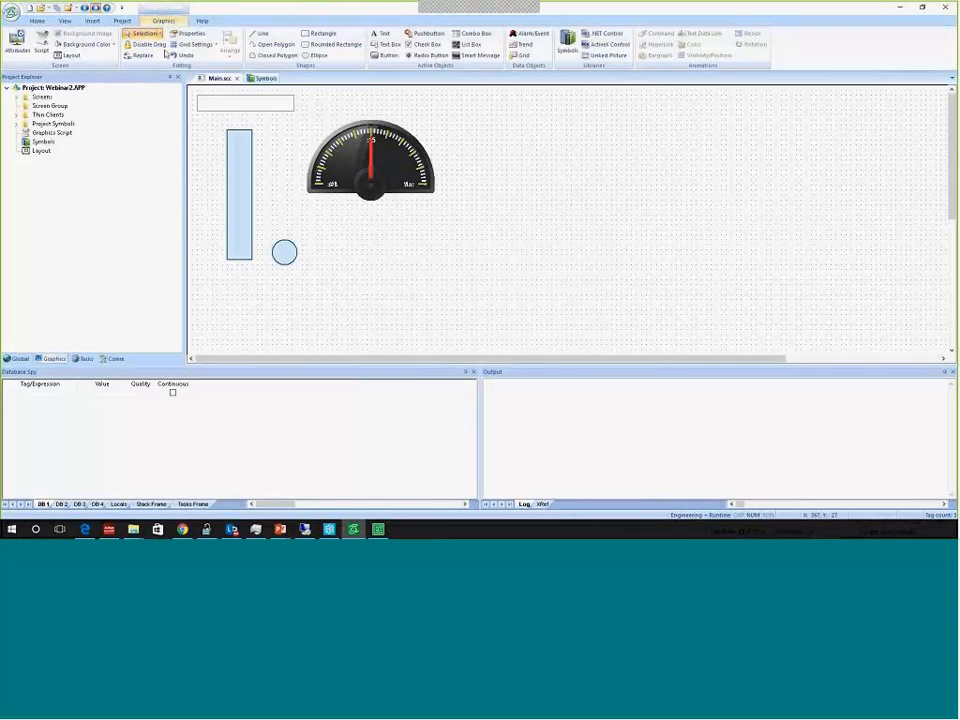
Add a text box about 191 by 38 pixels to the right of the gauge on the Main screen and open its properties
click(380, 47)
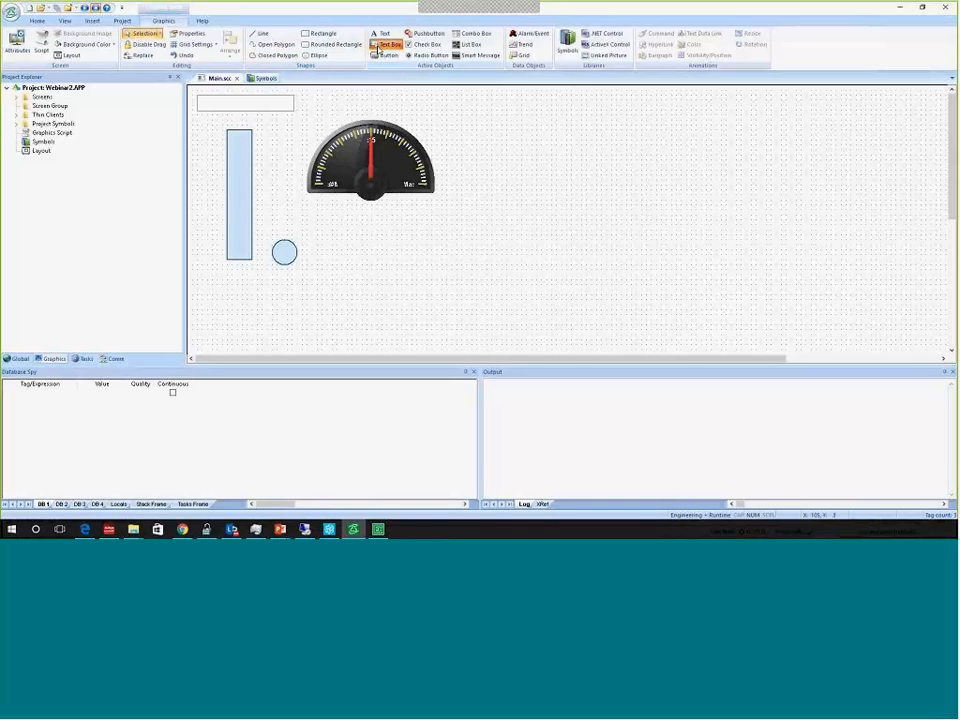
drag(503, 96, 600, 115)
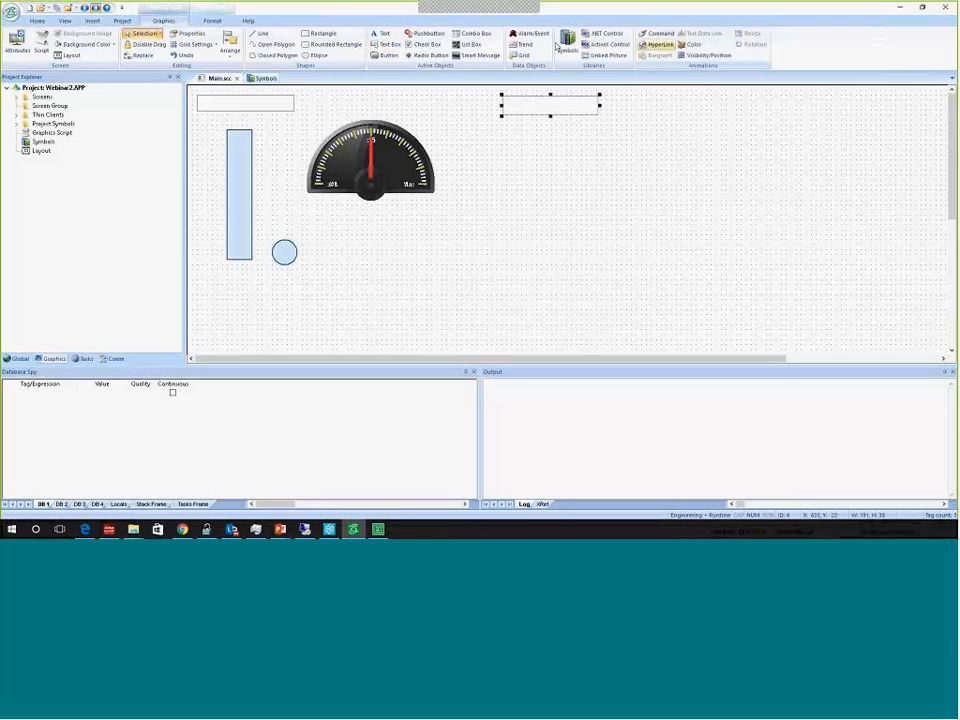
double_click(568, 108)
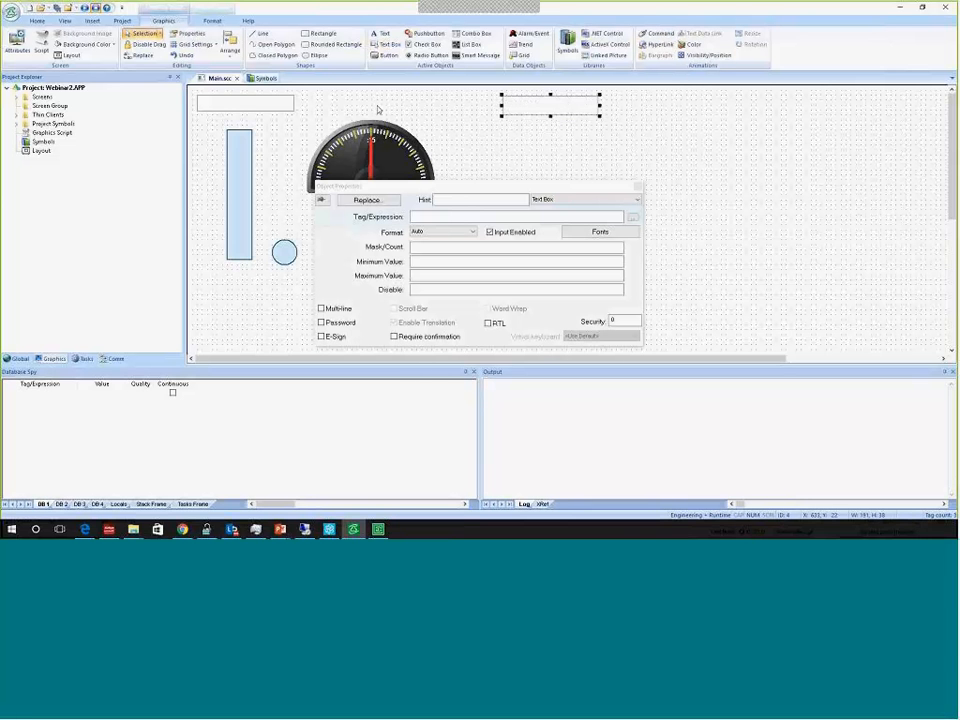
click(479, 218)
drag(519, 186, 665, 153)
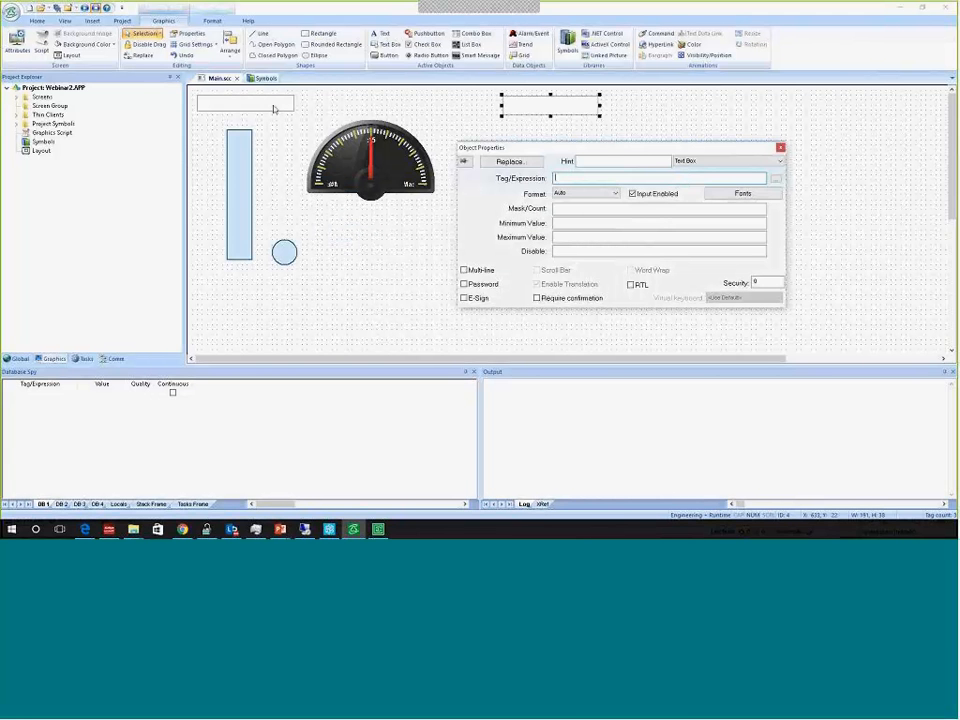
Link the new text box to the M251 device tag Application.MYPOU.Local_Test through the Object Finder
double_click(580, 180)
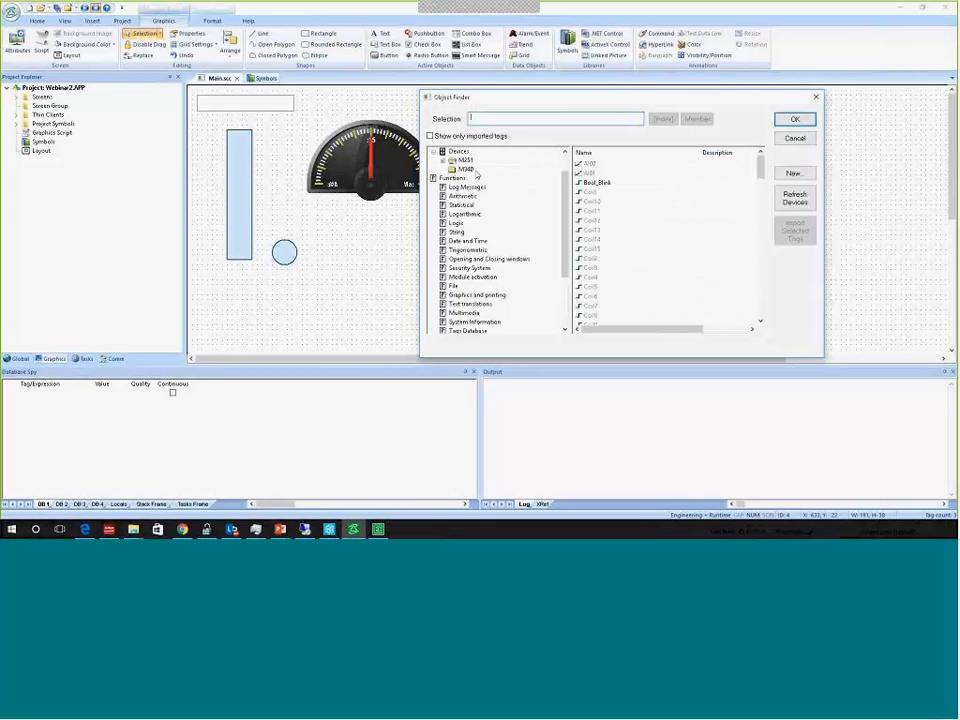
click(465, 160)
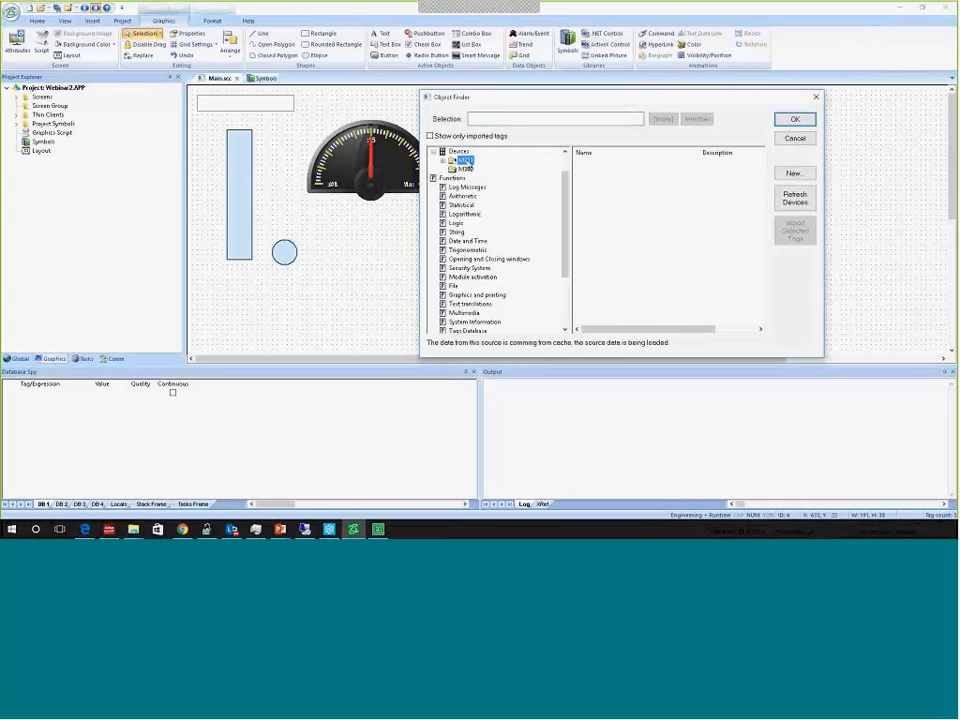
double_click(467, 162)
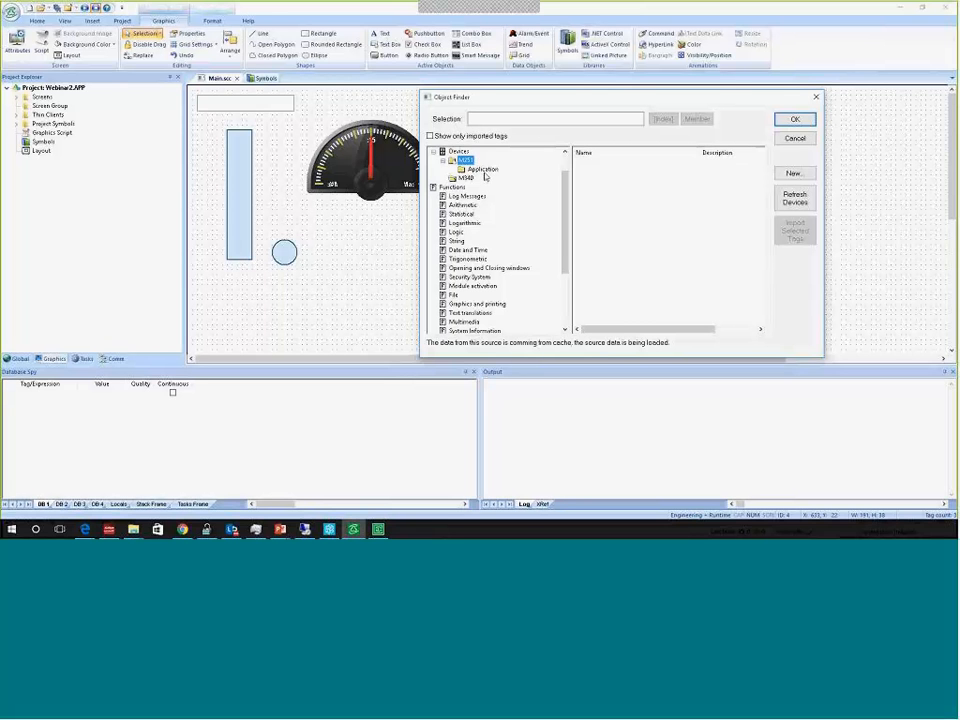
click(483, 170)
double_click(484, 171)
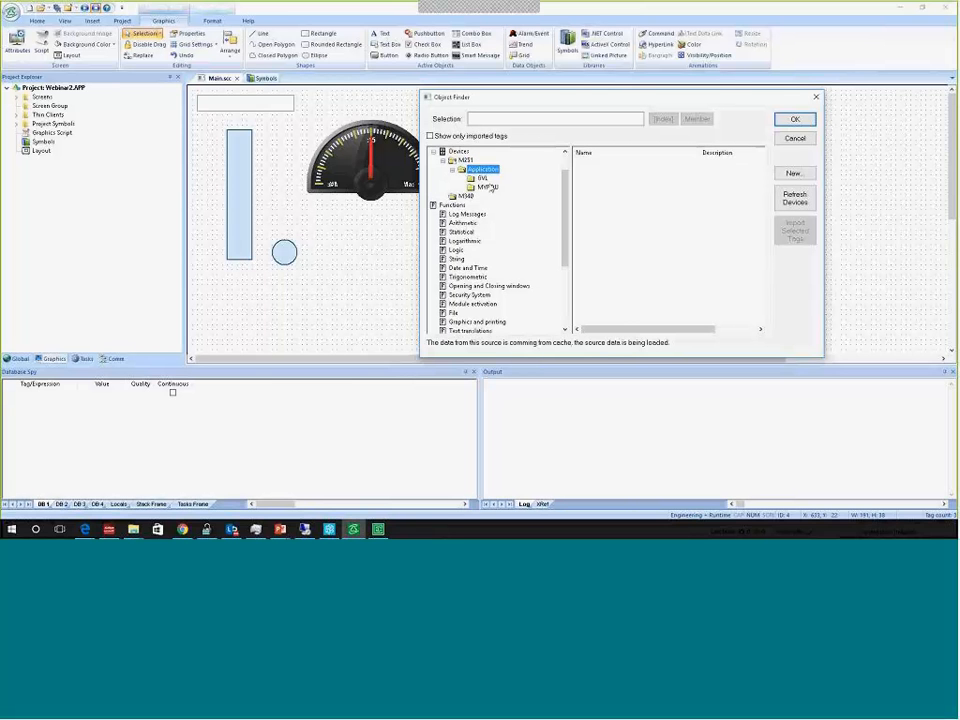
click(482, 178)
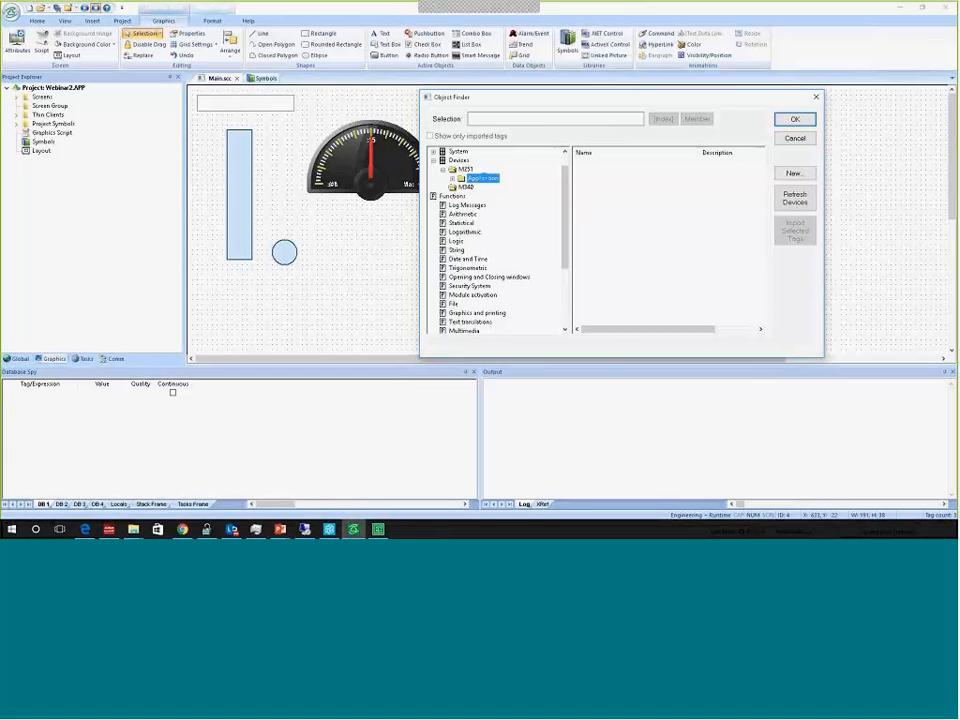
double_click(483, 178)
click(481, 187)
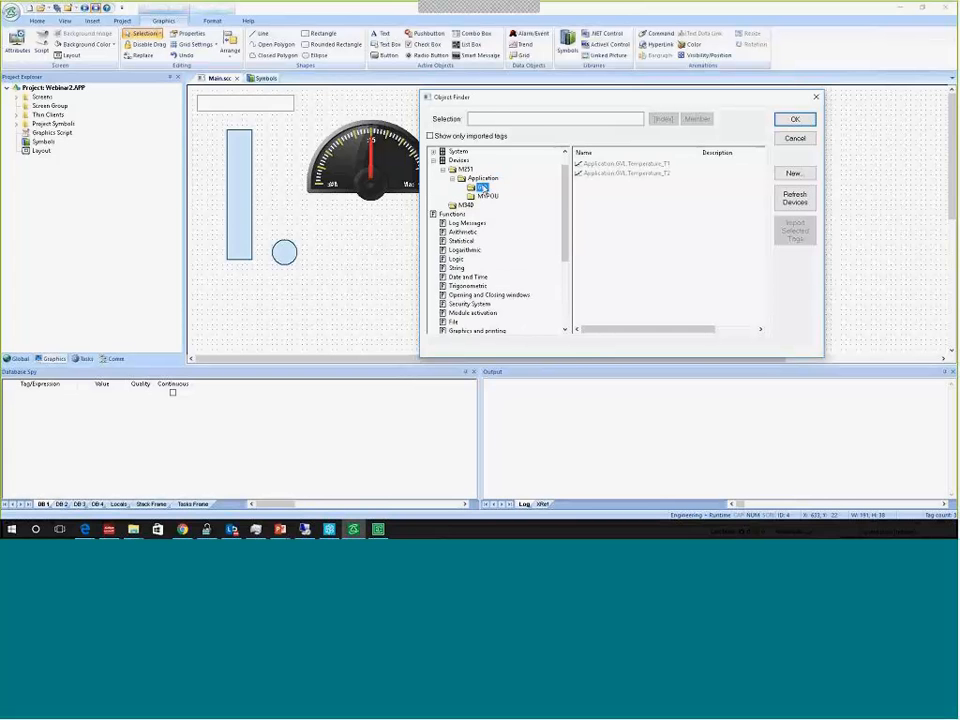
click(489, 196)
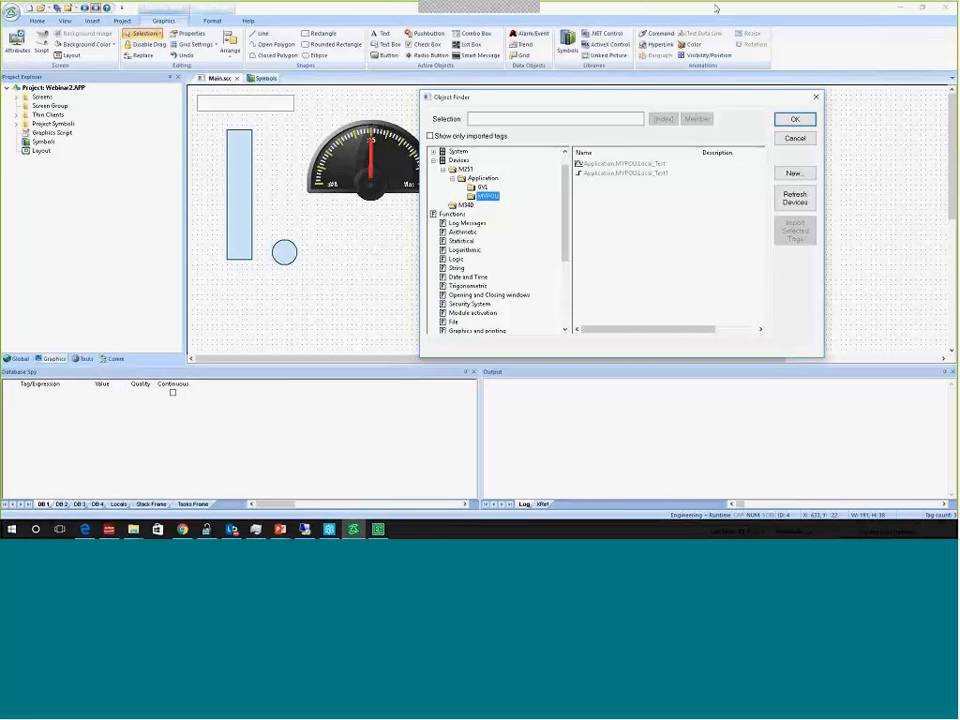
click(645, 166)
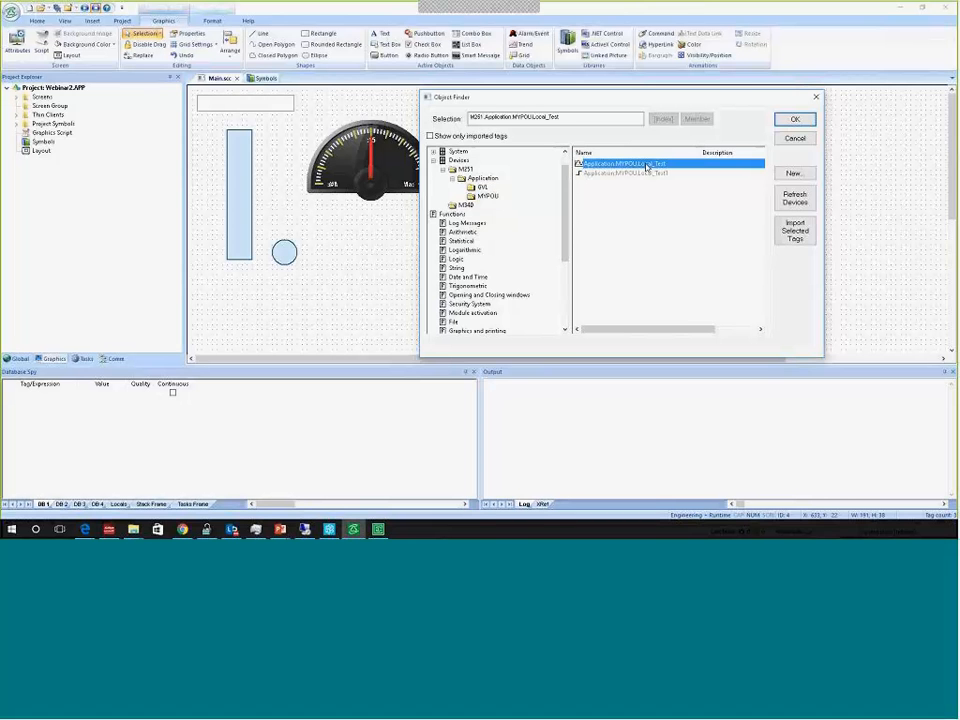
double_click(647, 167)
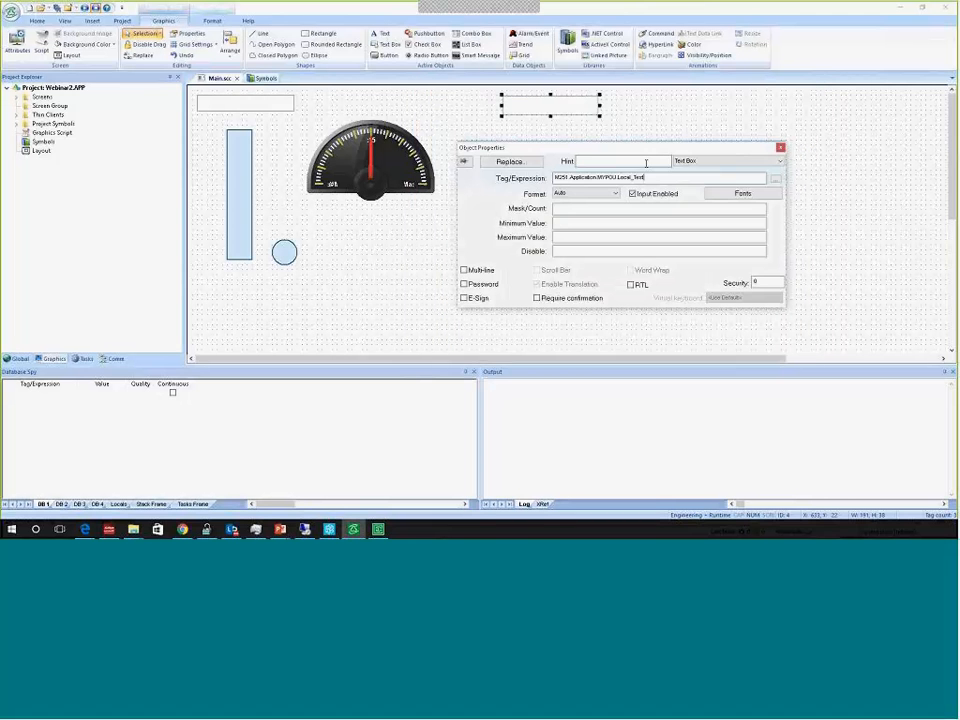
click(569, 130)
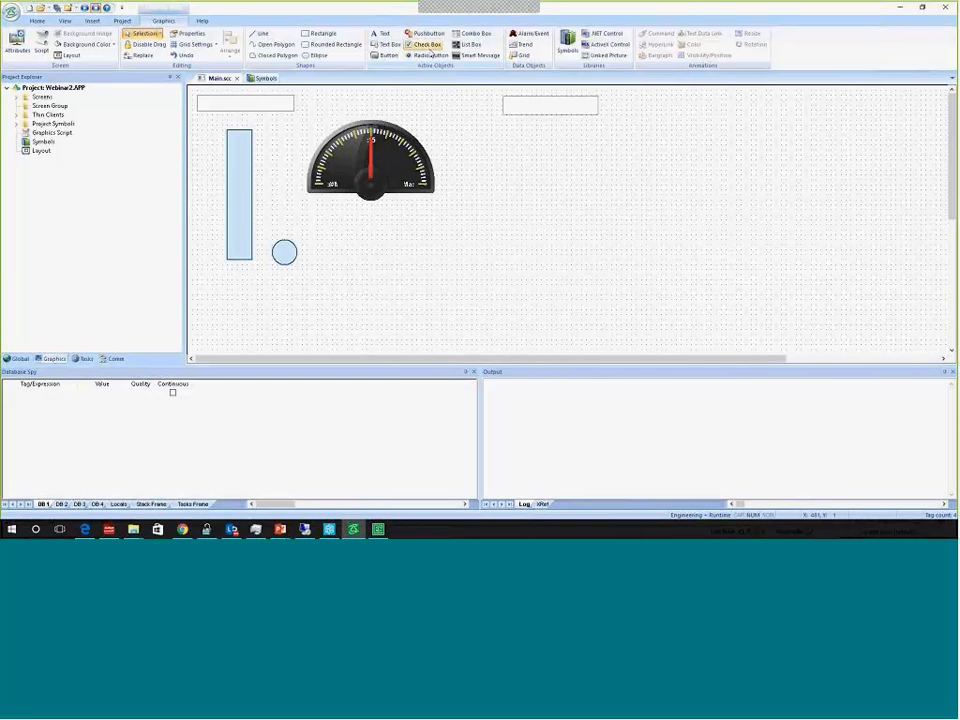
Add a check box about 120 by 36 pixels below the new text box and link it to the M251 tag Application.MYPOU.Local_Test1
click(430, 50)
mouse_move(508, 128)
mouse_down()
mouse_move(556, 153)
mouse_move(568, 147)
mouse_up()
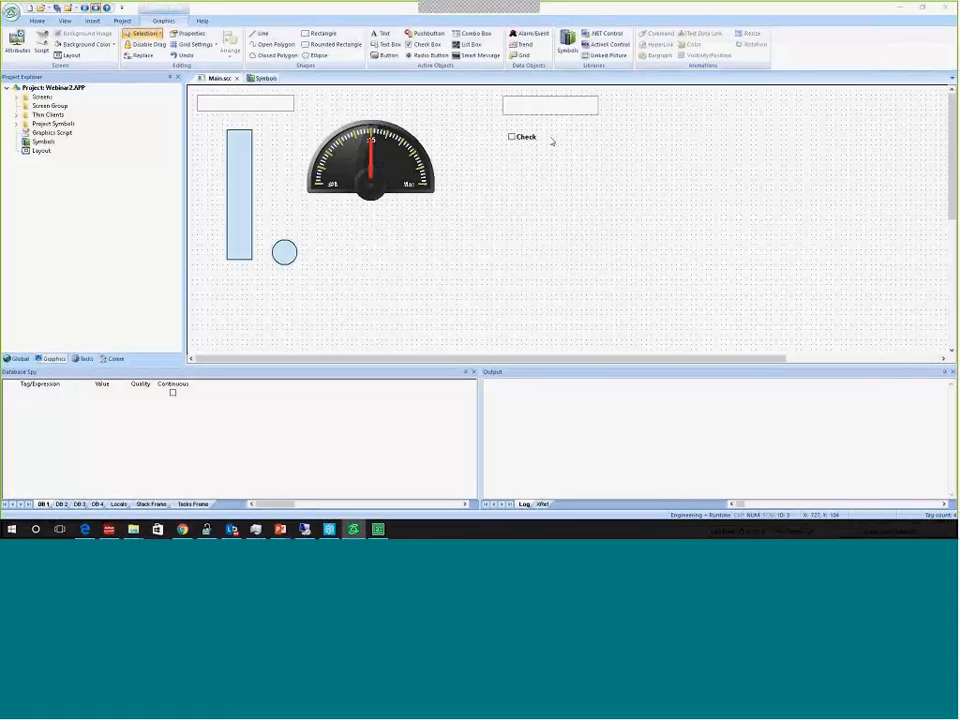
double_click(552, 141)
double_click(595, 190)
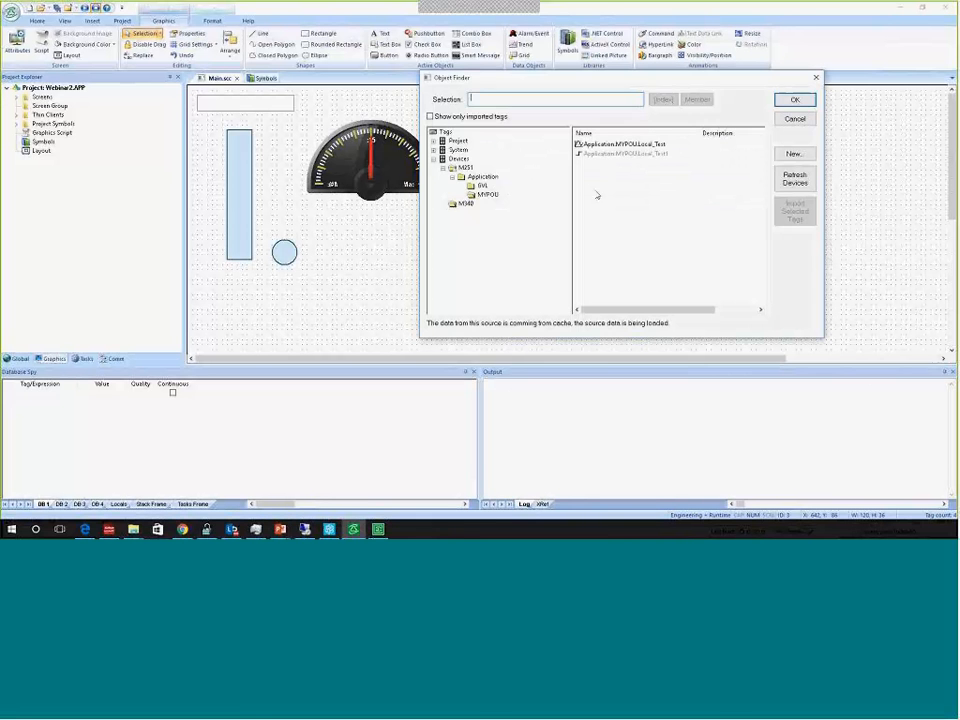
click(584, 155)
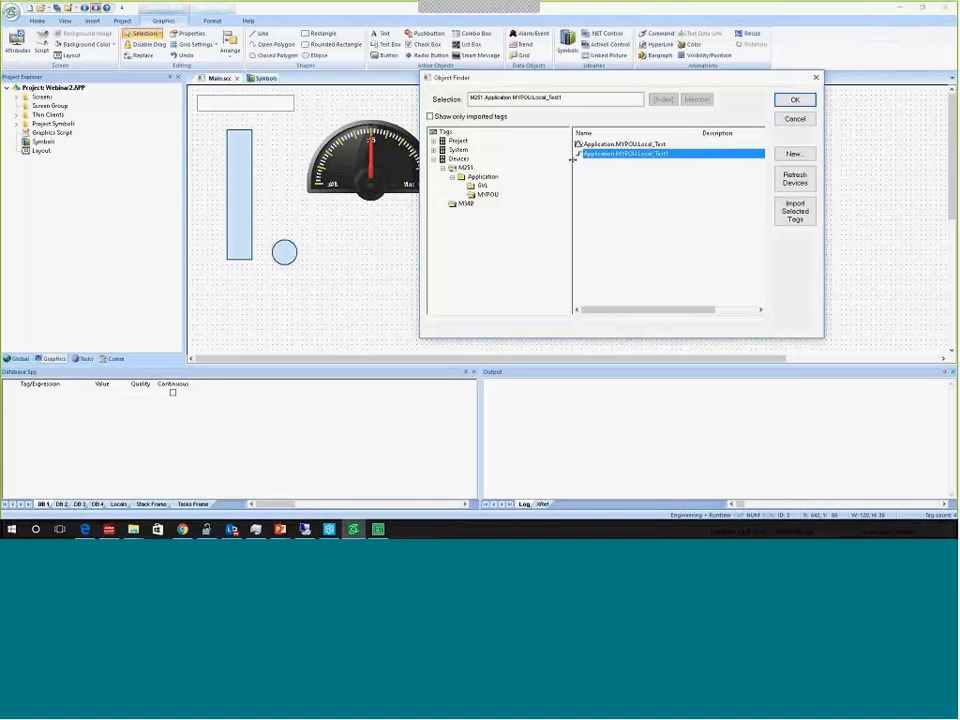
double_click(614, 156)
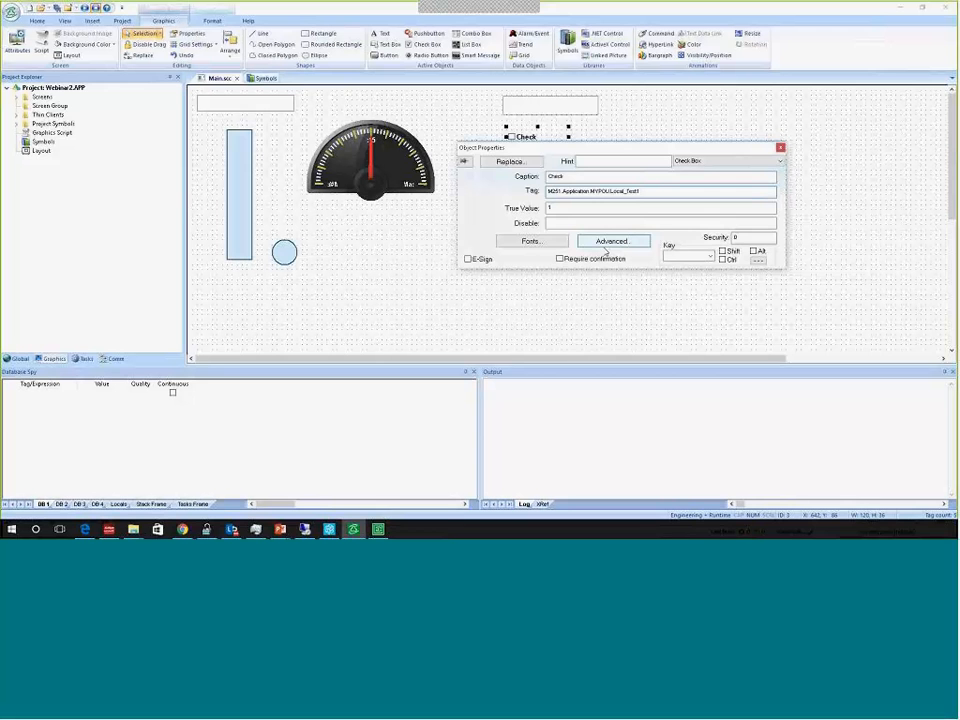
Enable the Push Like option in the check box's advanced properties and close its properties
drag(622, 152, 613, 212)
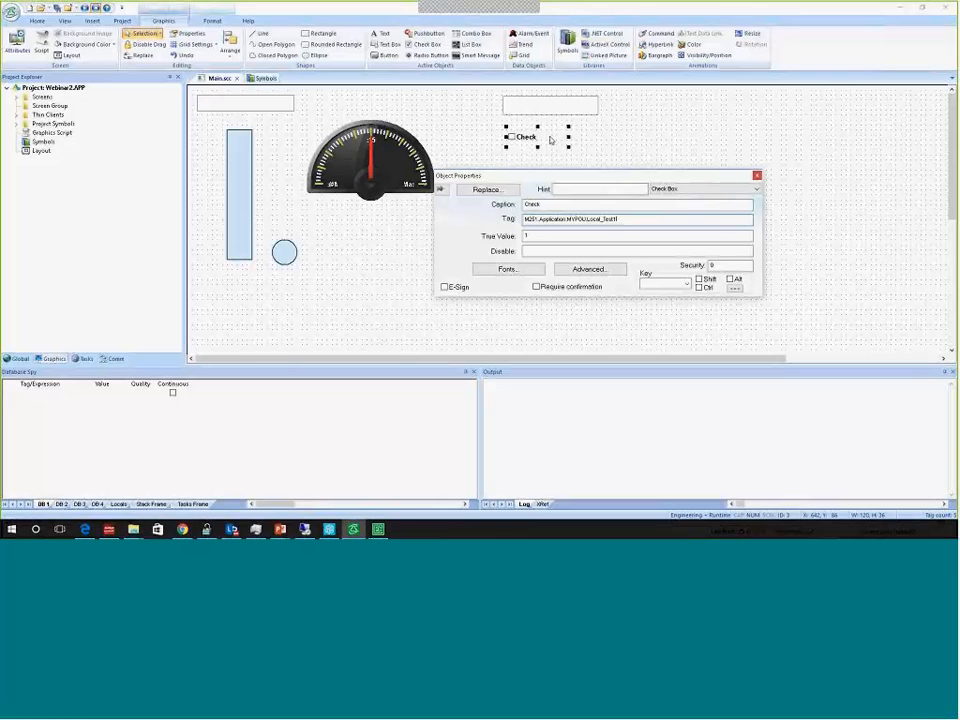
click(578, 274)
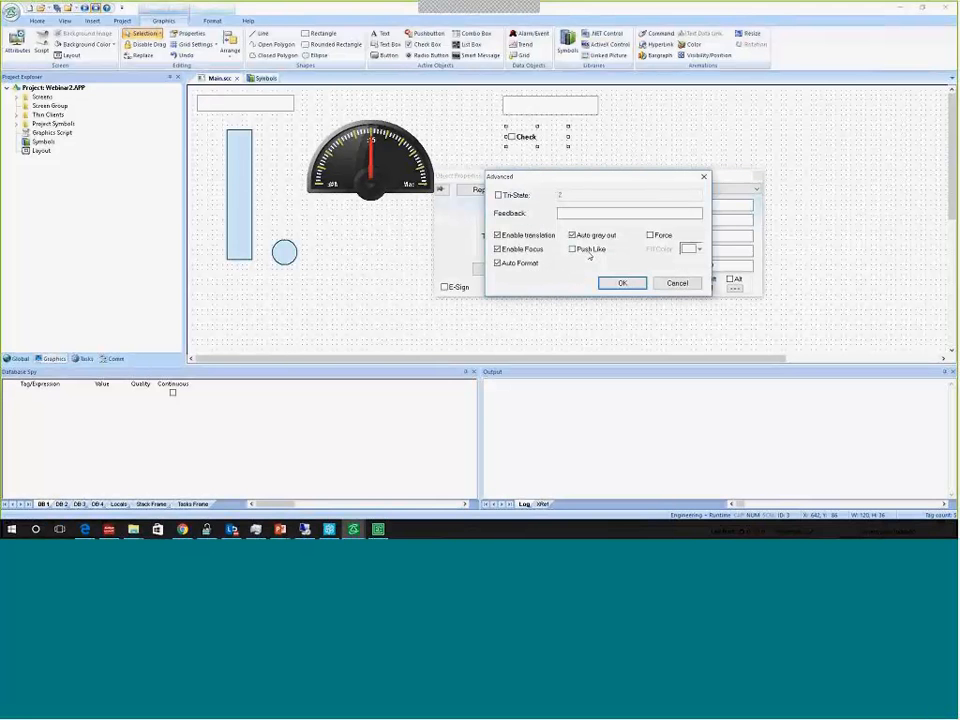
click(589, 250)
click(632, 283)
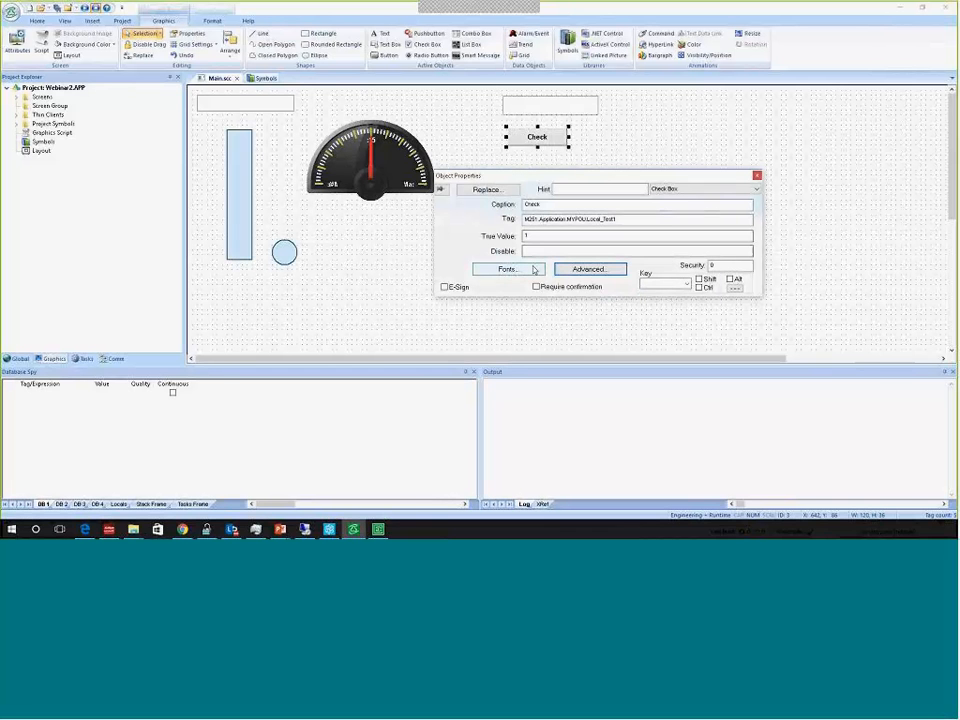
click(598, 268)
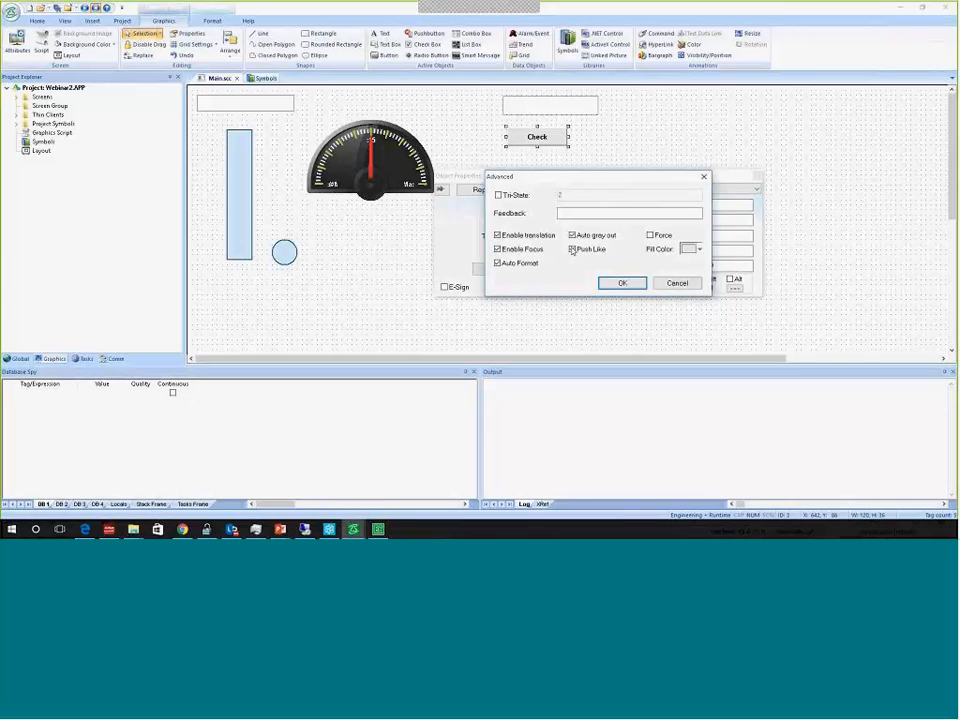
click(498, 249)
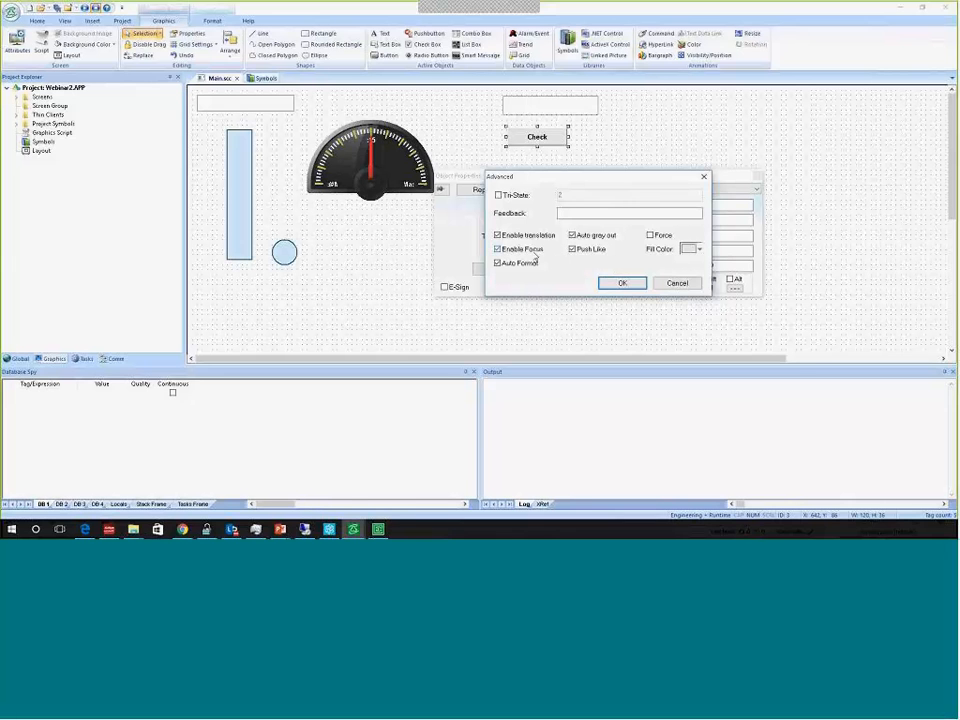
click(624, 283)
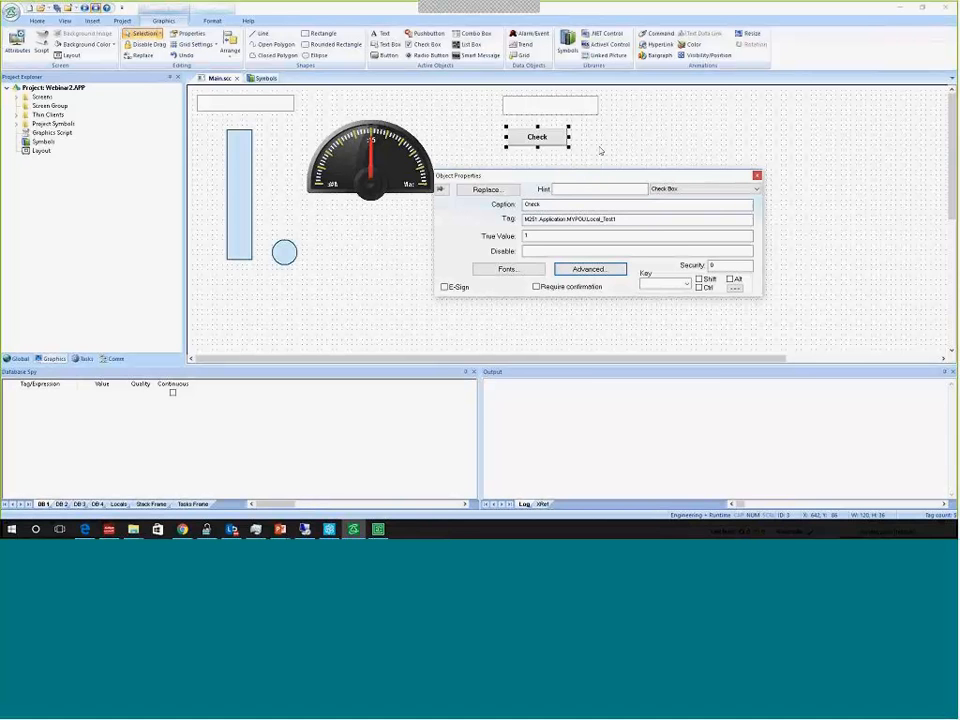
click(600, 151)
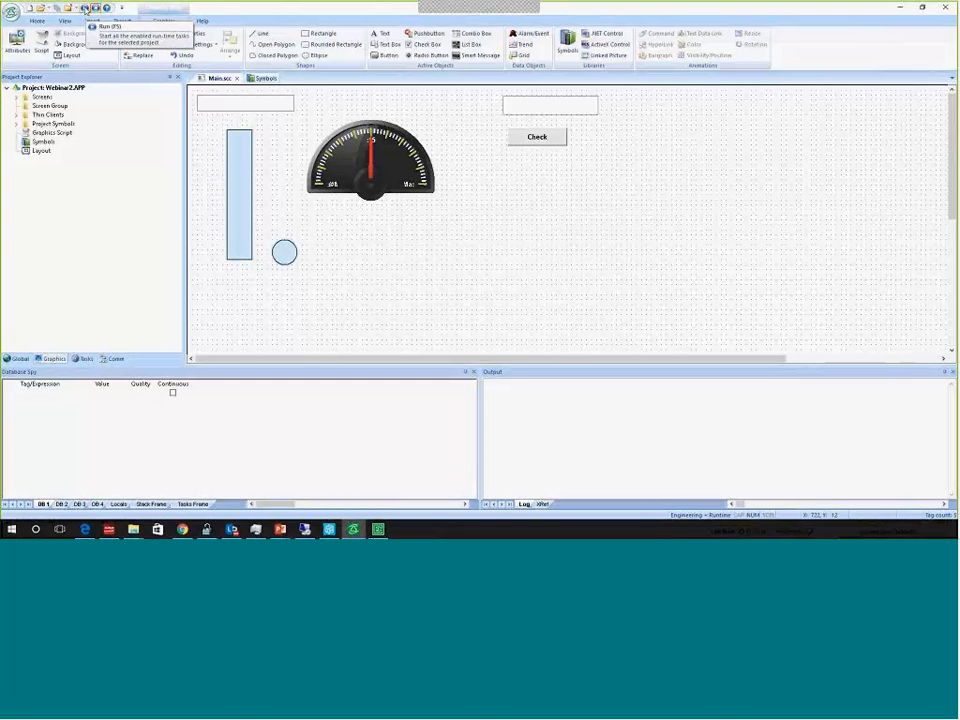
Run the Webinar2 project and reposition the runtime window
click(86, 9)
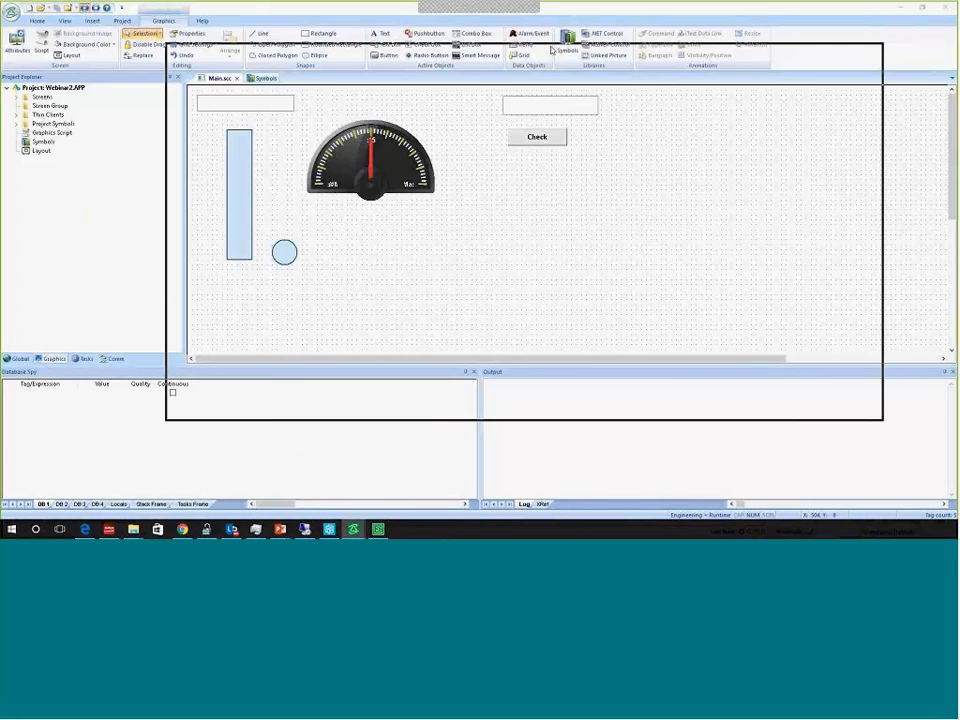
drag(530, 45, 578, 61)
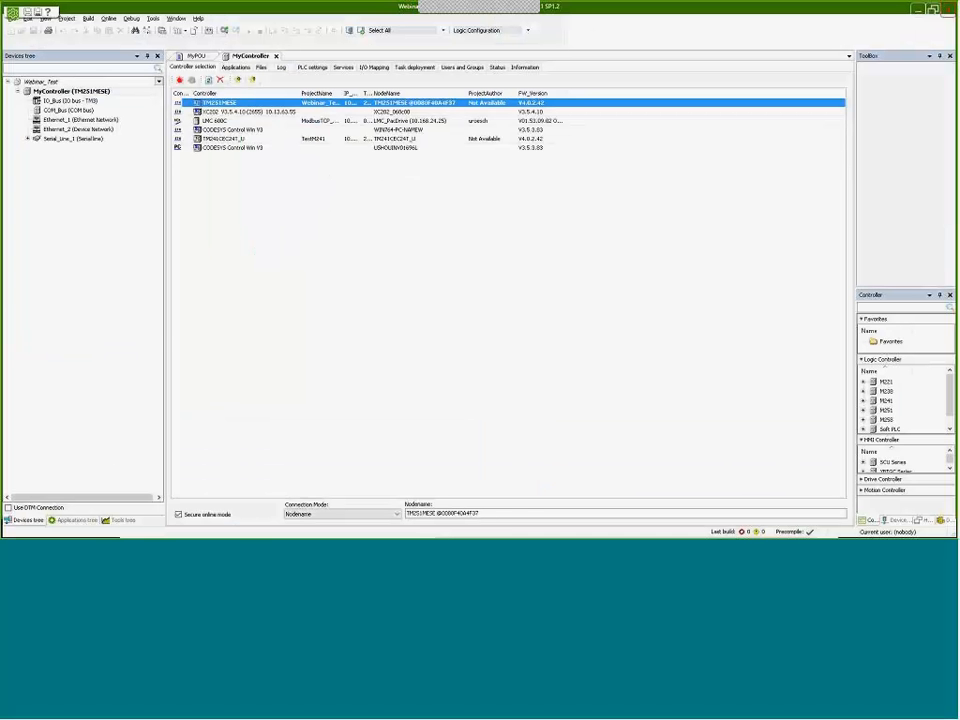
Switch to SoMachine, open the MyPOU program from the applications tree, log in to the controller and acknowledge the post configuration warning
click(79, 521)
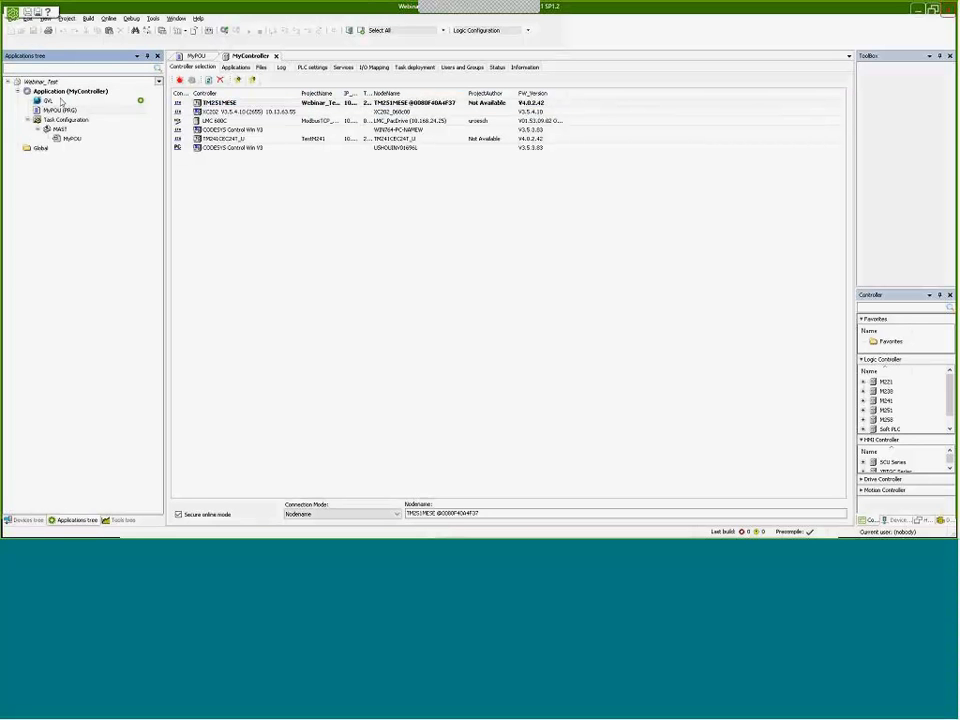
click(64, 111)
double_click(64, 111)
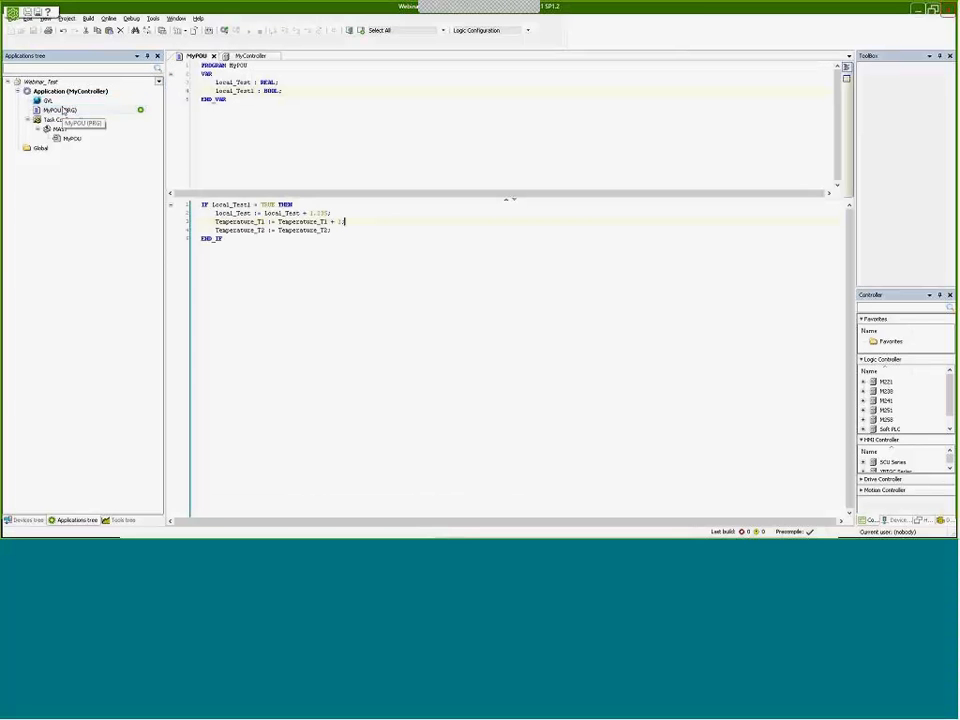
click(108, 18)
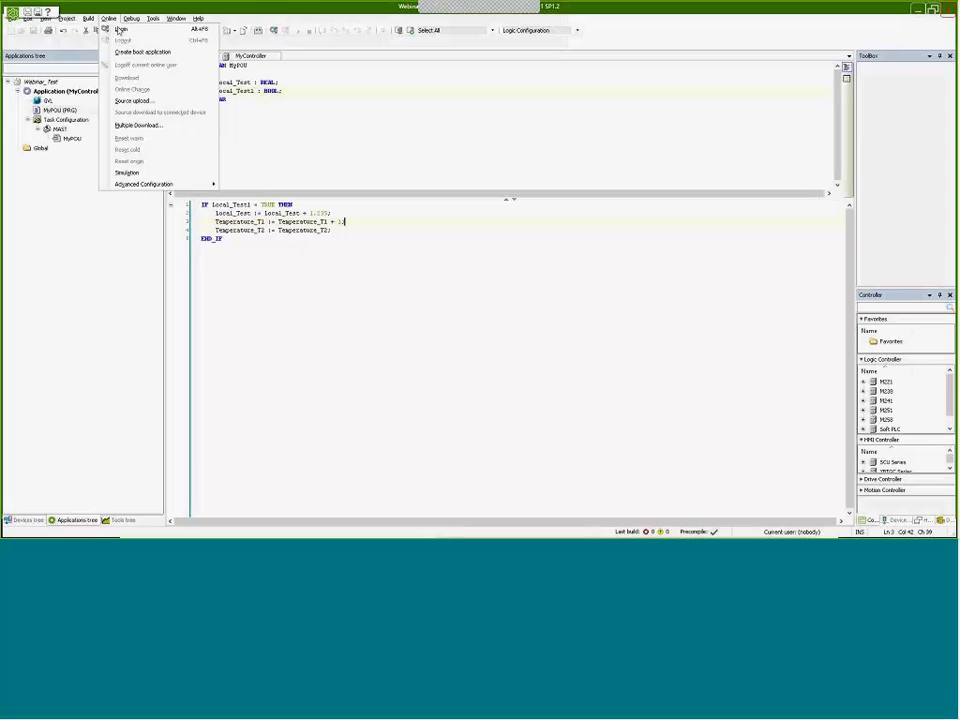
click(120, 29)
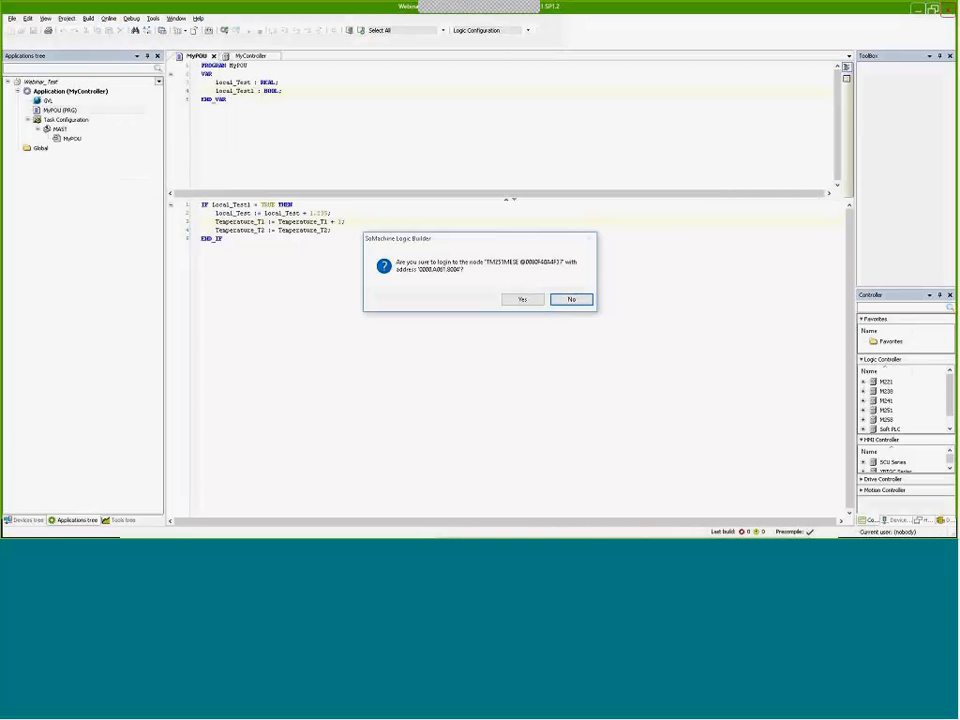
click(537, 300)
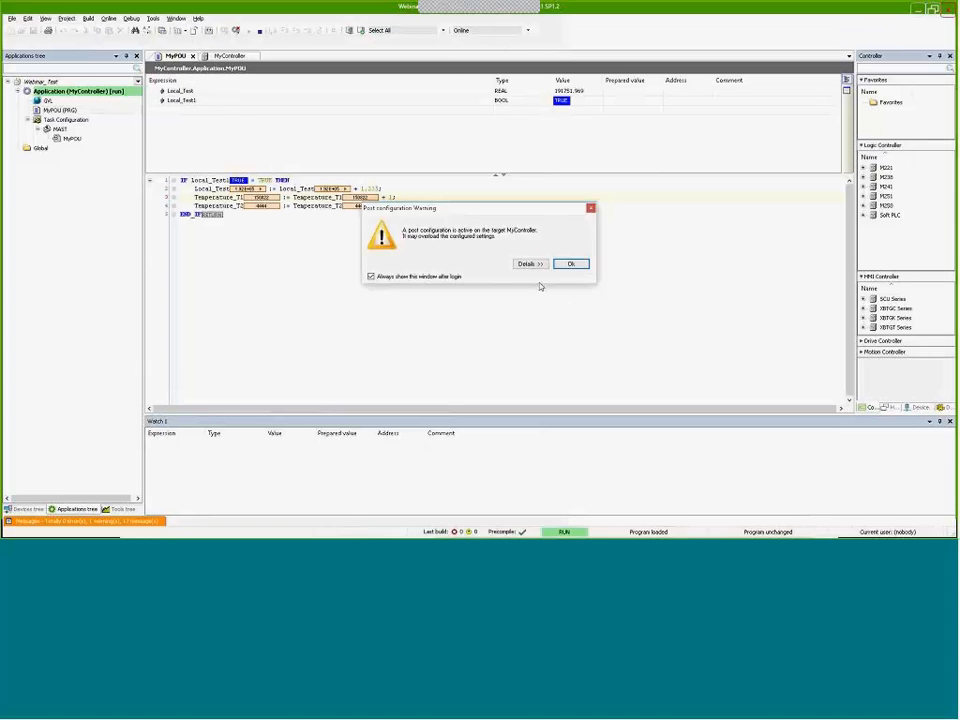
click(568, 264)
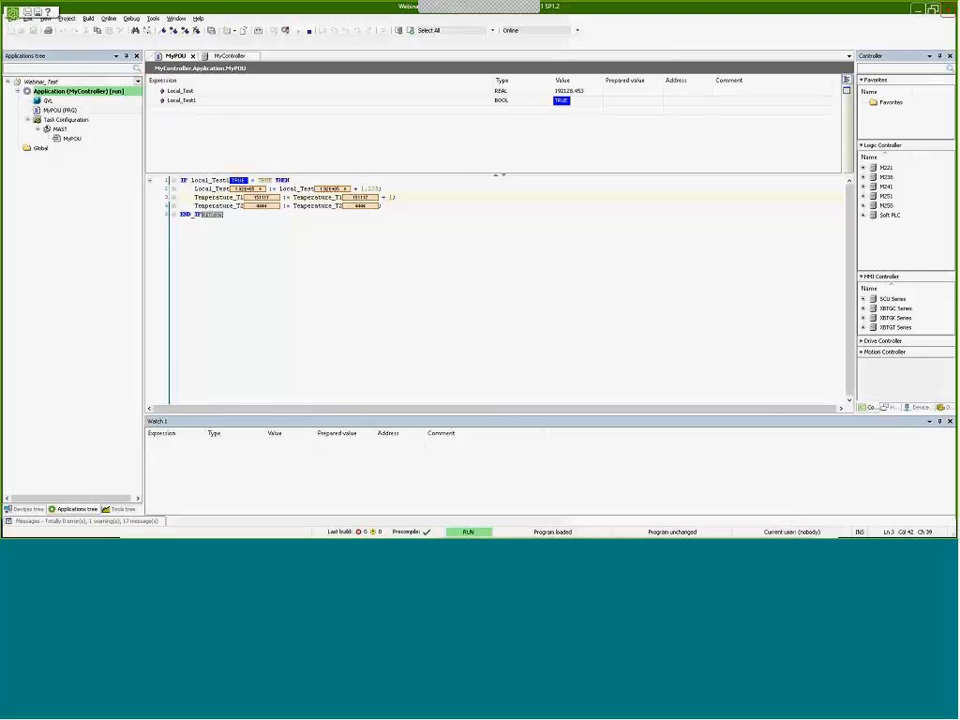
Switch back to the running InduSoft screen and place it below MyPOU's online variables so both sets of live values can be compared
key(alt+Tab)
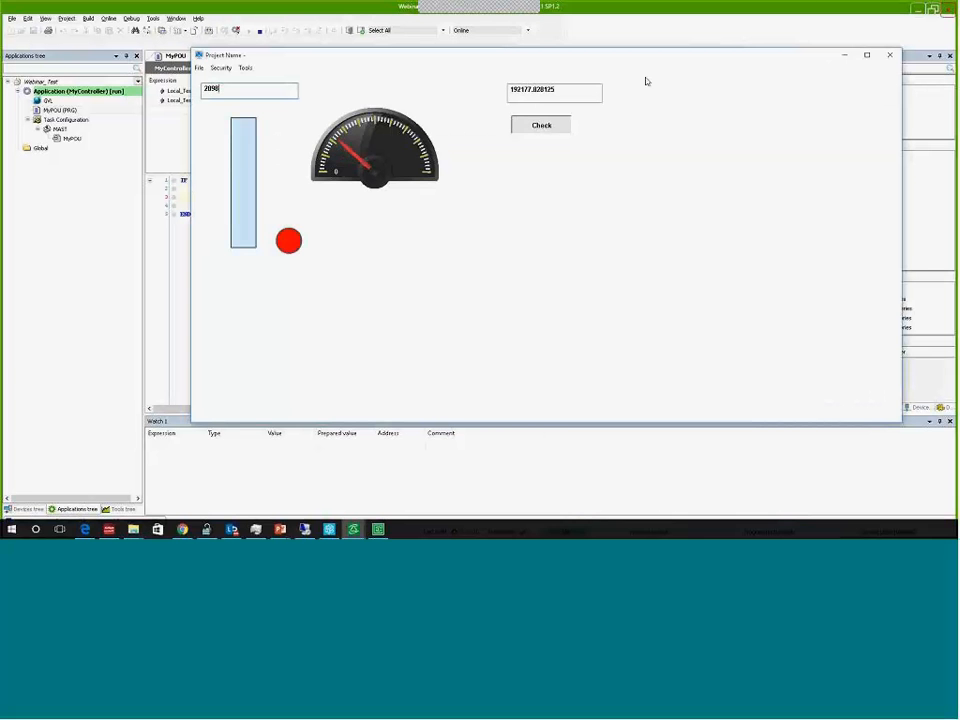
drag(602, 56, 602, 157)
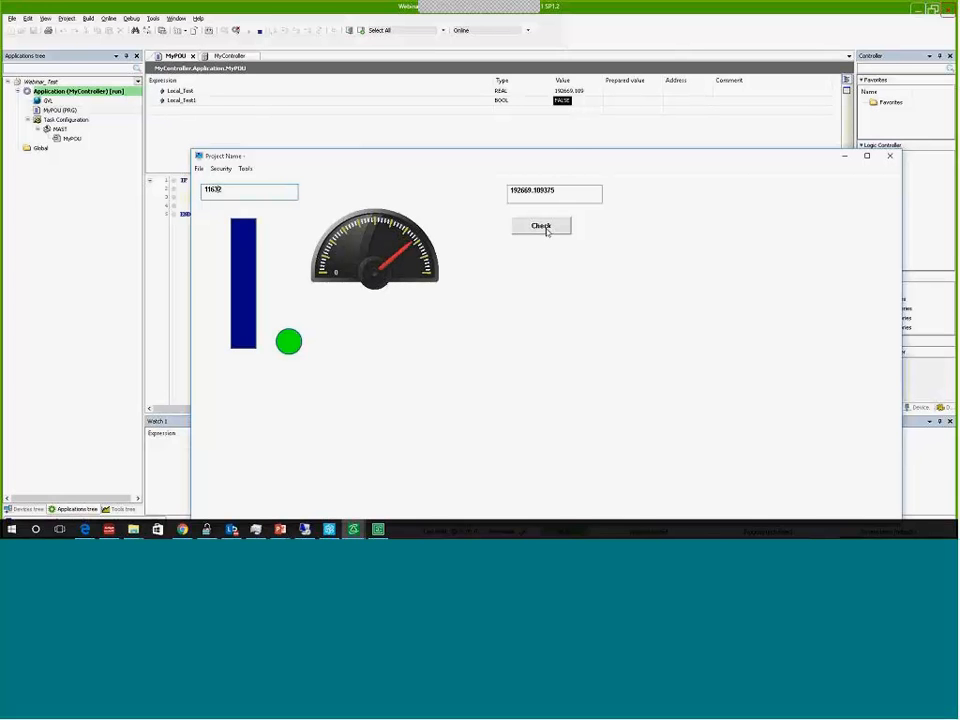
On the running screen, set the Local_Test value to 777 and switch on the Check button
drag(574, 195, 510, 196)
text(777)
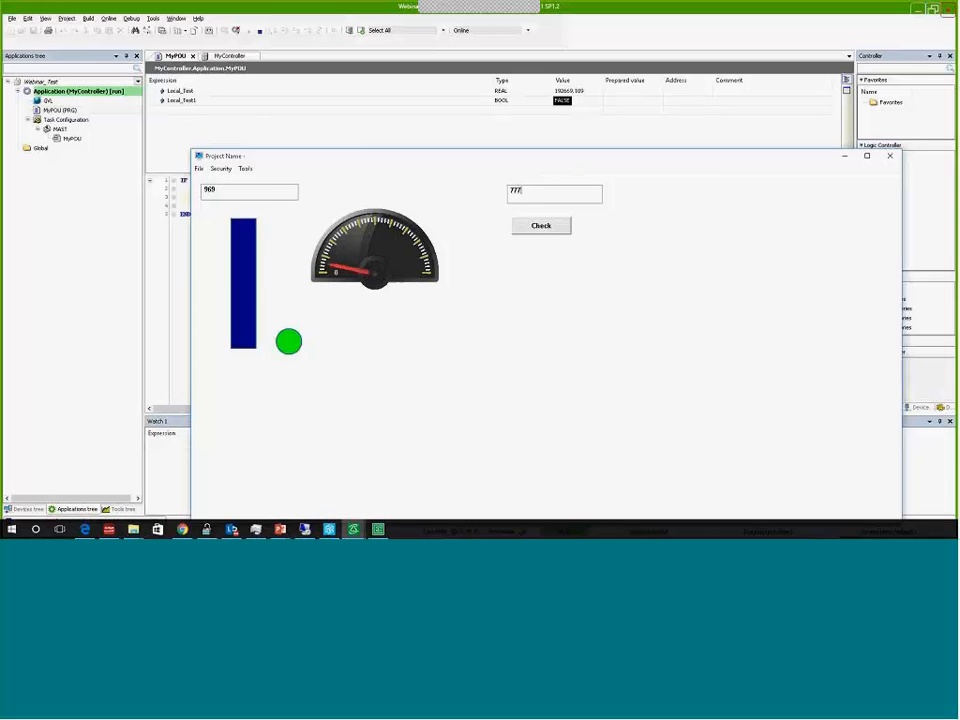
key(Return)
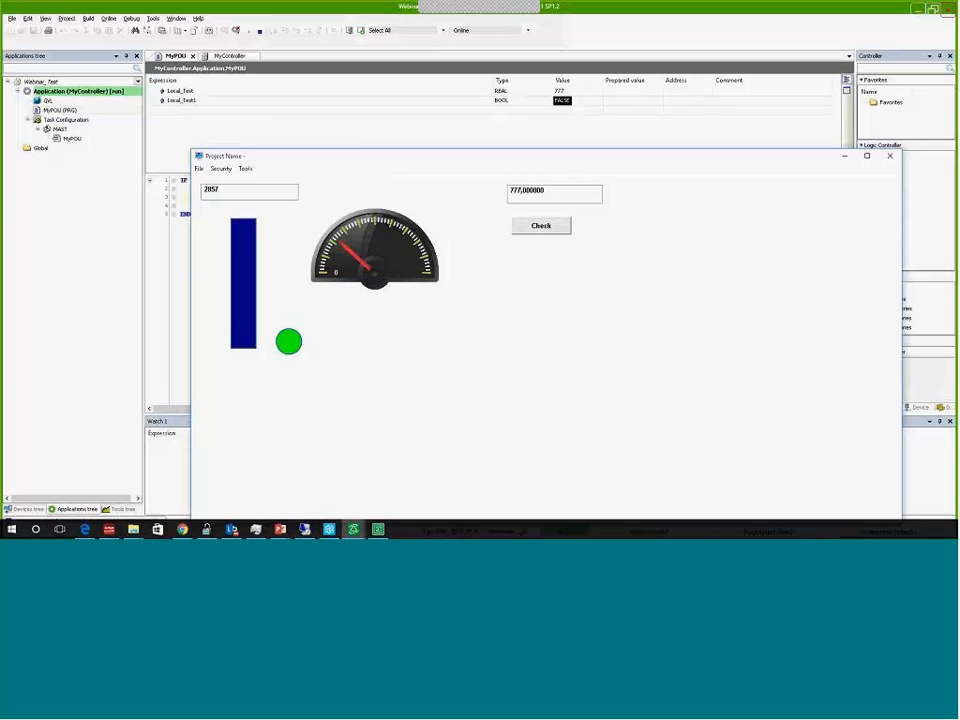
click(534, 228)
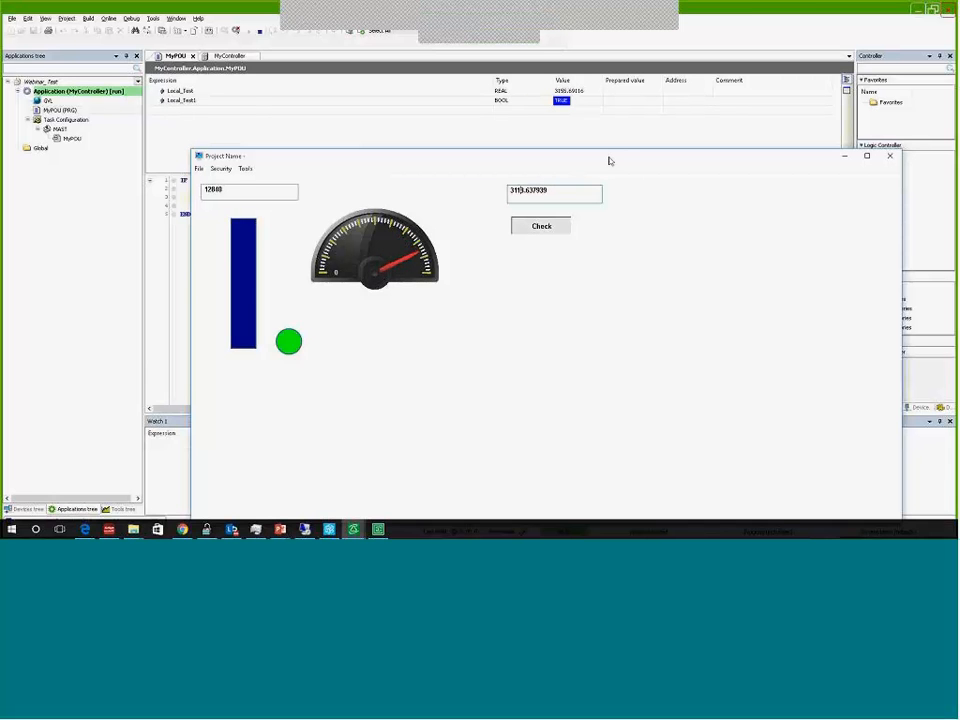
Switch to the InduSoft screen editor and duplicate the Local_Test text box just below the Check button
drag(609, 158, 562, 108)
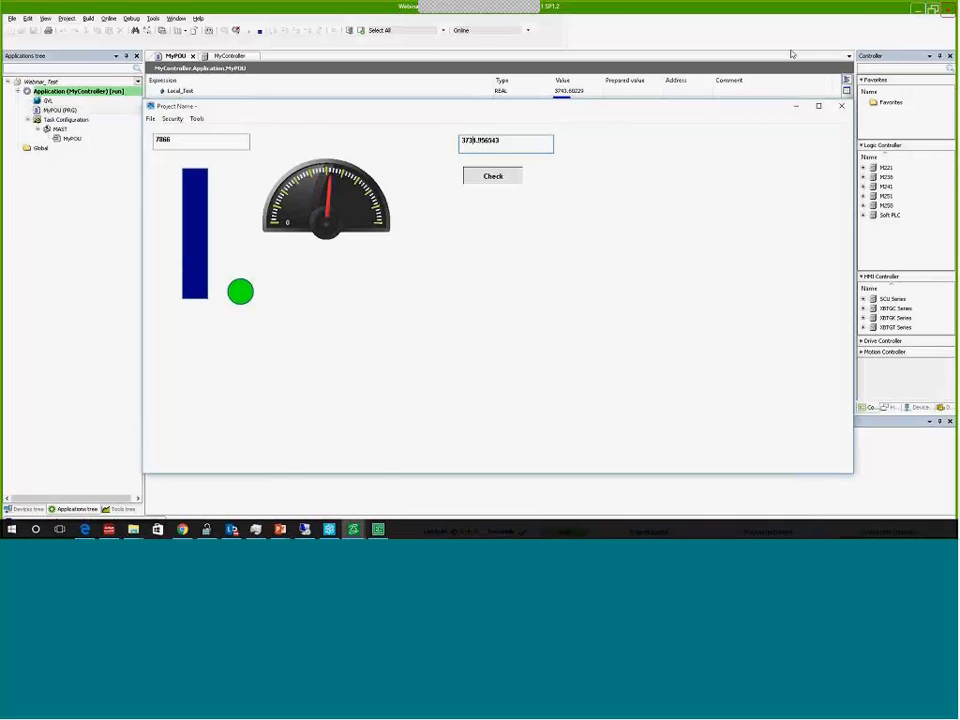
mouse_move(353, 529)
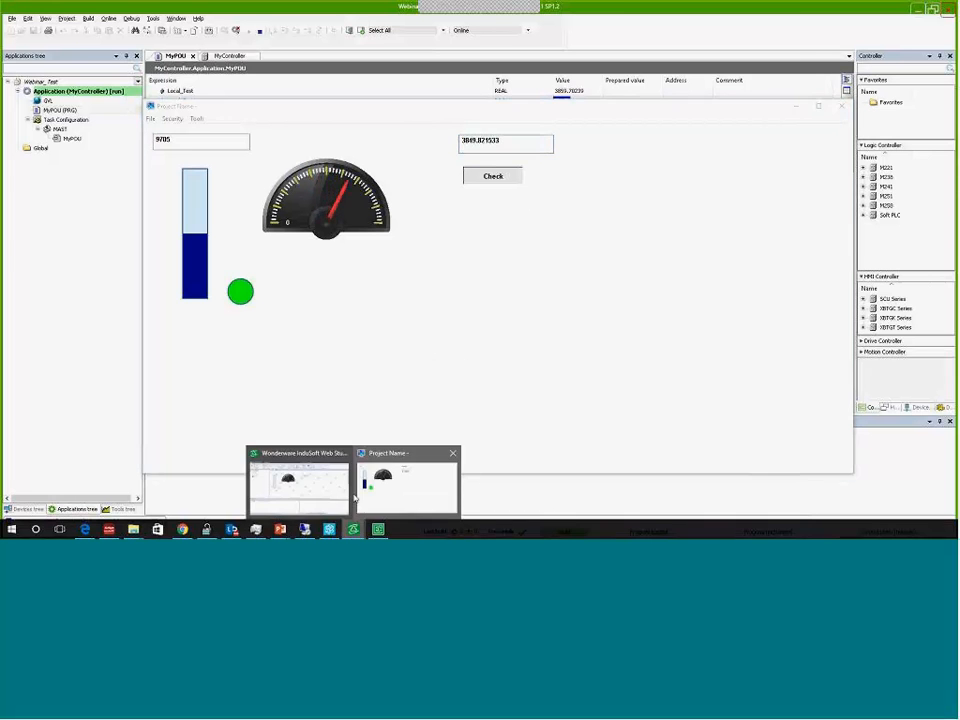
click(326, 496)
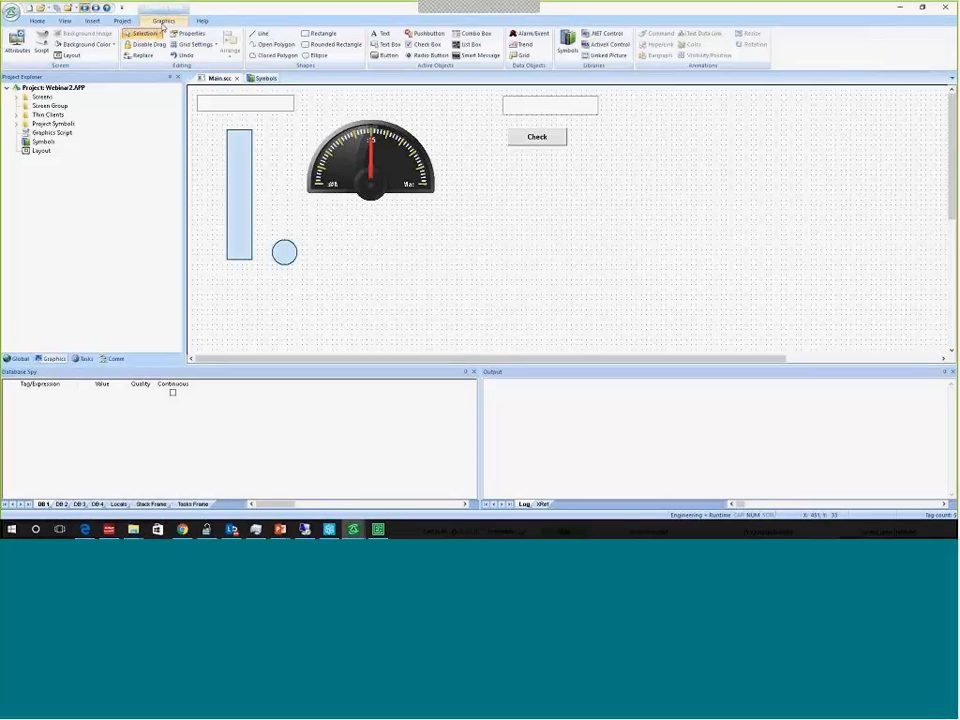
click(537, 109)
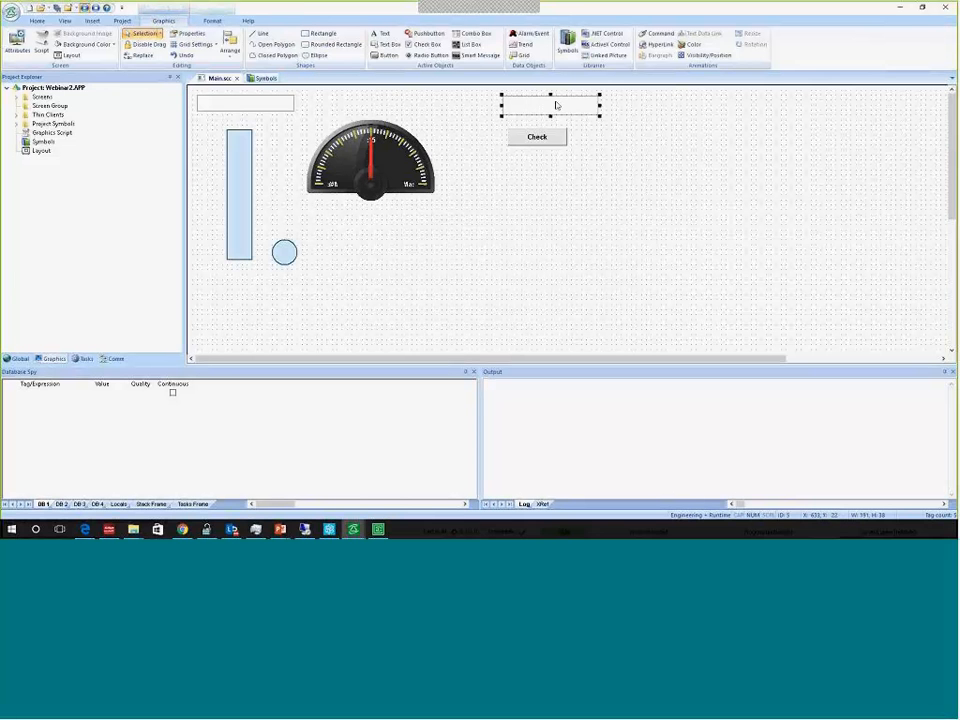
drag(557, 103, 556, 172)
Link the duplicated text box to the M251 tag Application.GVL.Temperature_T1 and close its properties
double_click(557, 177)
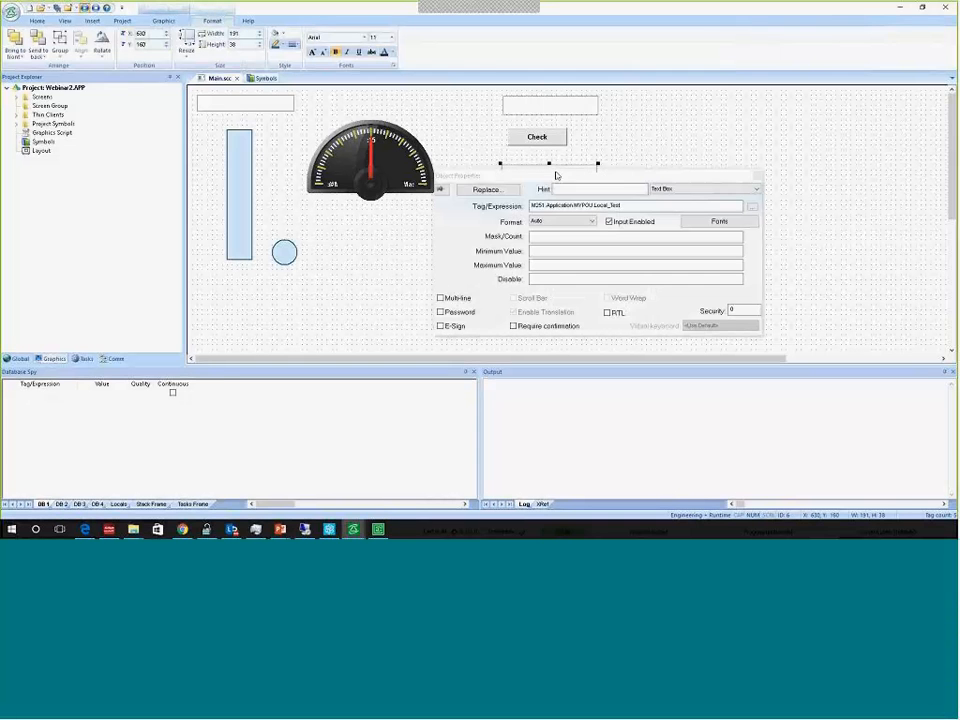
click(752, 206)
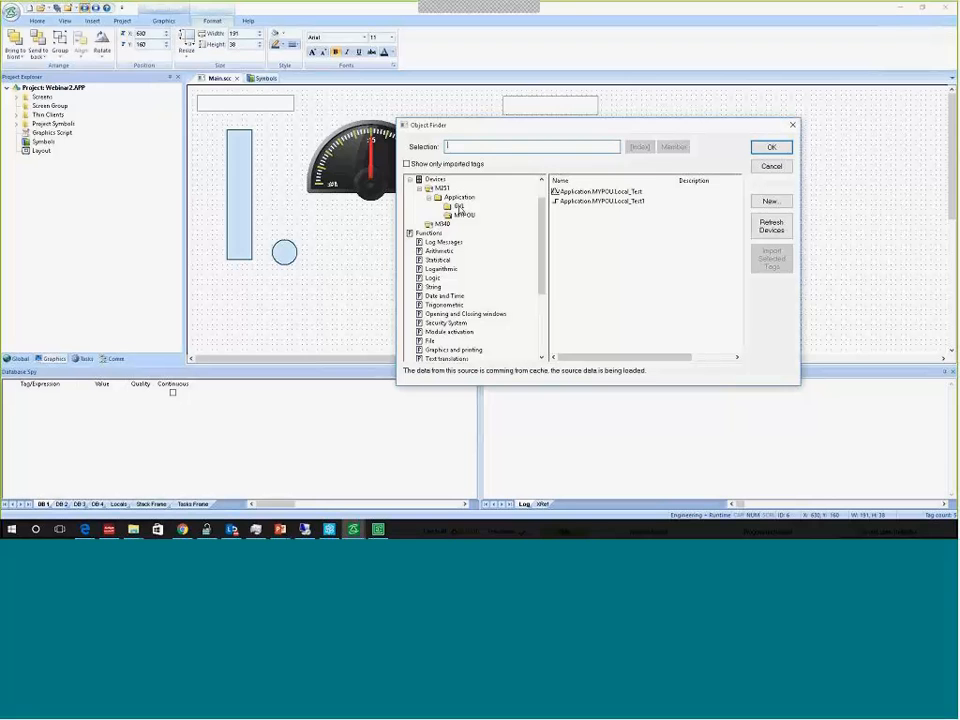
click(459, 206)
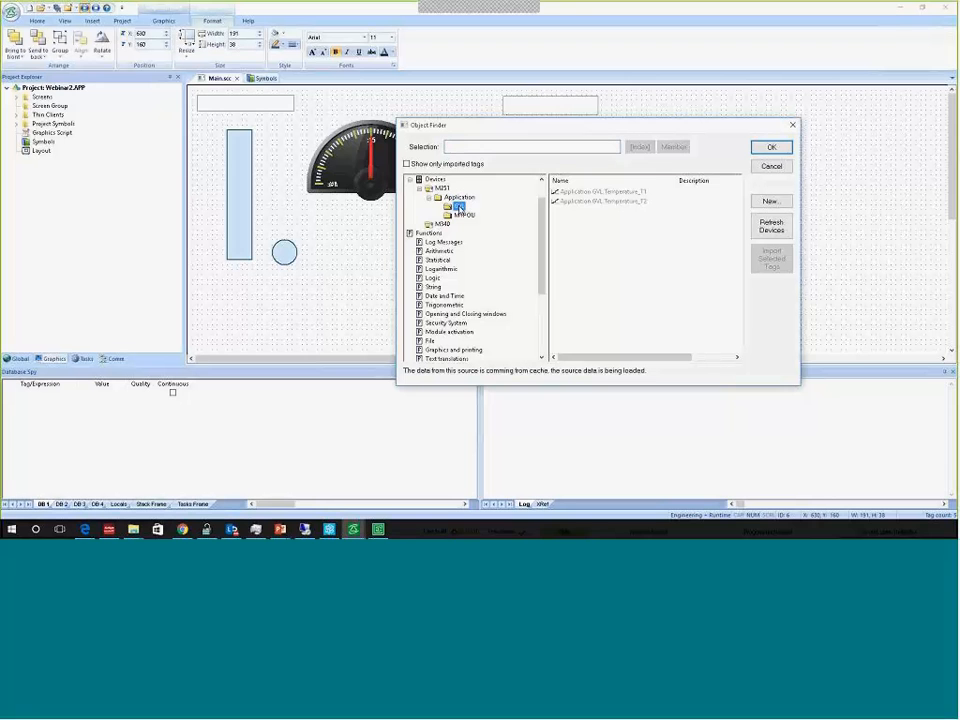
click(622, 193)
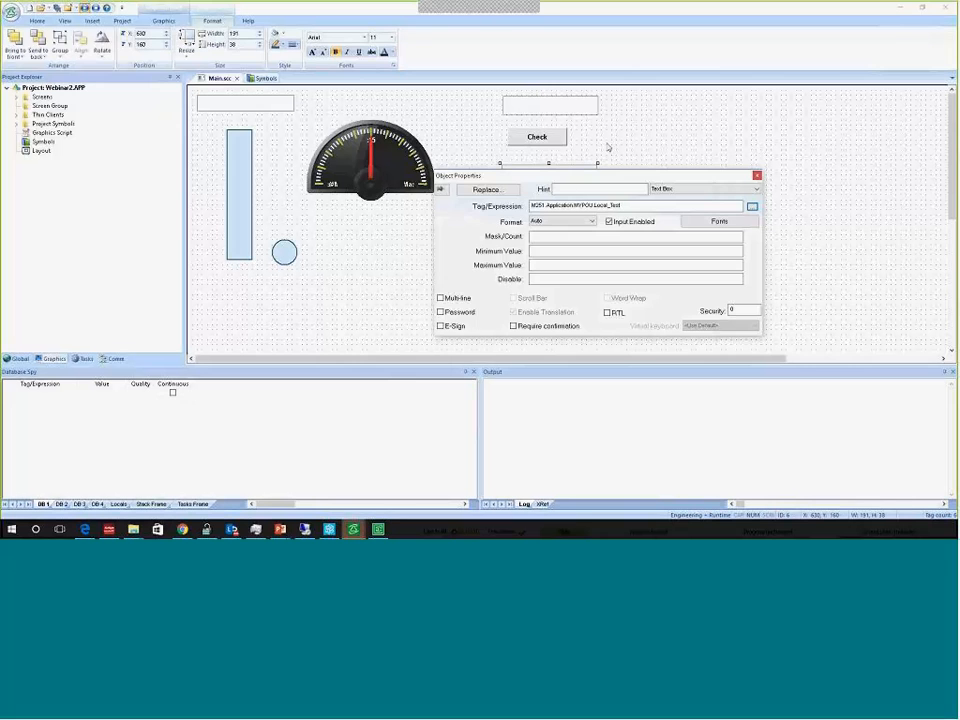
click(606, 147)
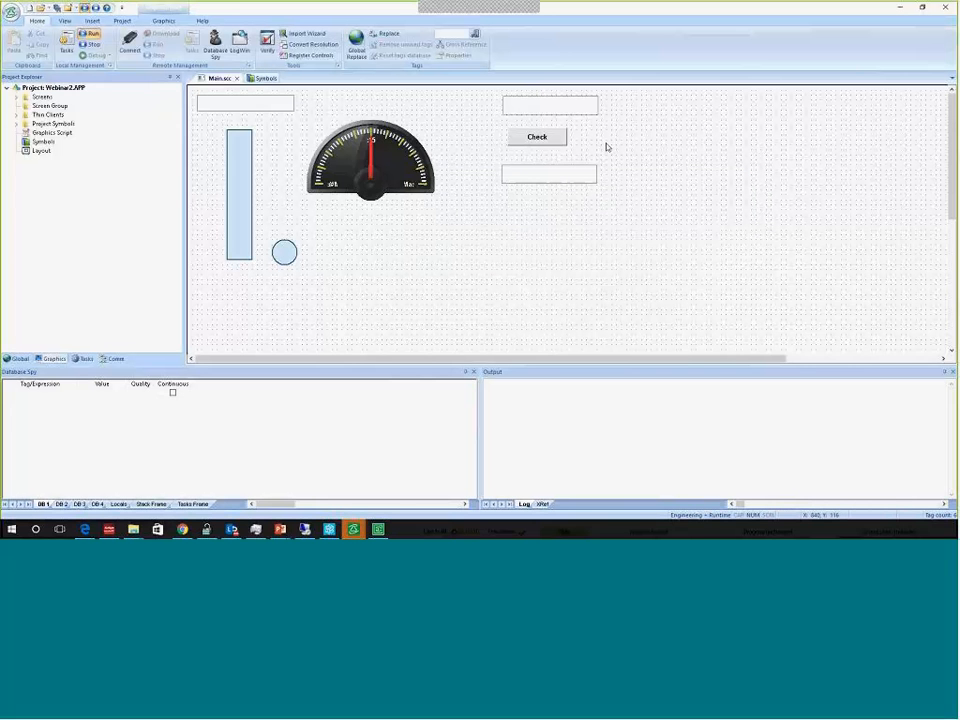
Switch to the running screen and move its window clear of MyPOU's online code and variables
click(351, 530)
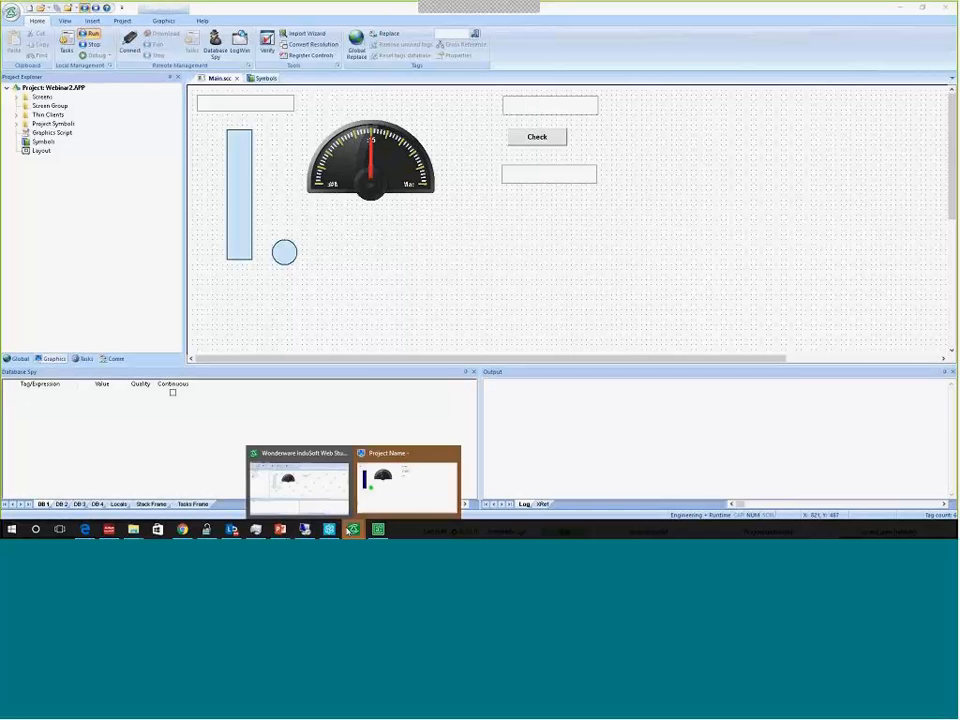
click(387, 479)
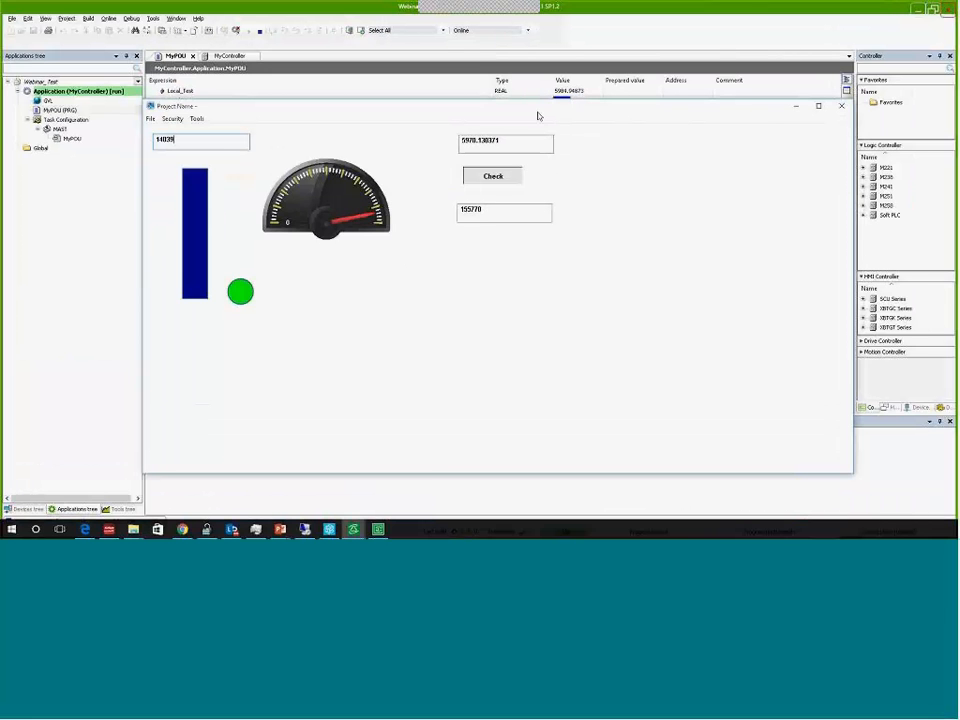
drag(537, 113, 829, 253)
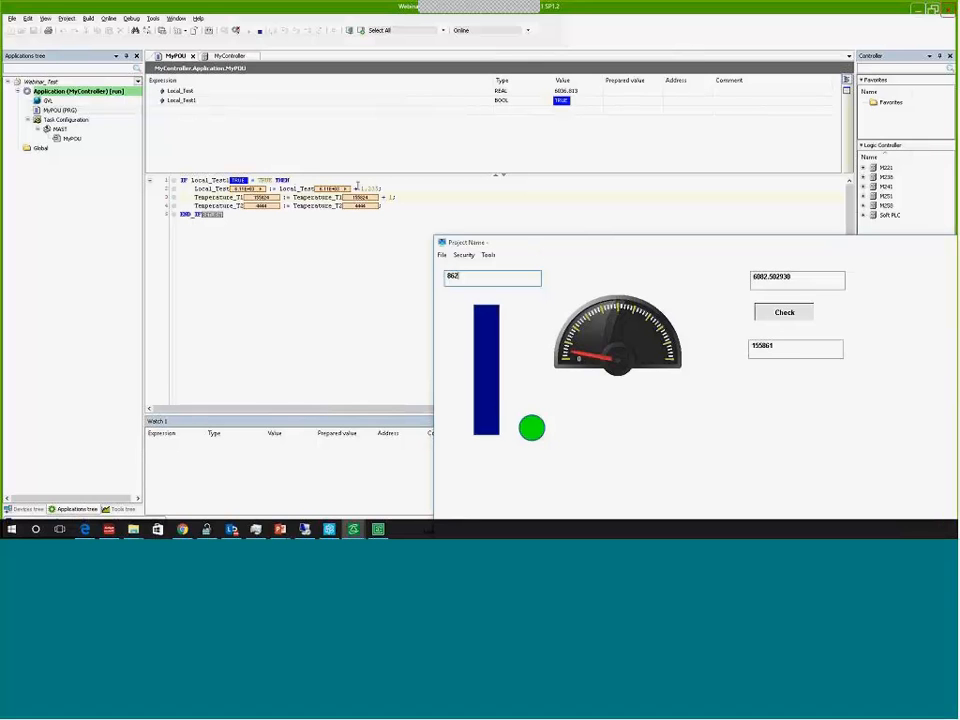
Set the Temperature_T1 value to 72 in the new text box on the running screen
double_click(769, 353)
text(0)
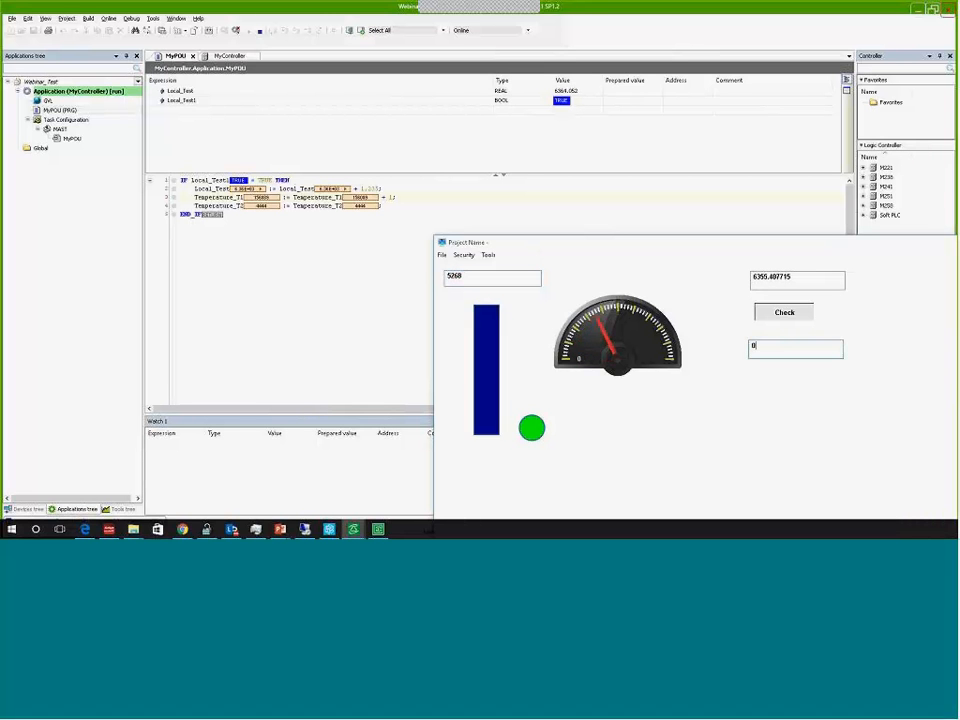
key(BackSpace)
text(72)
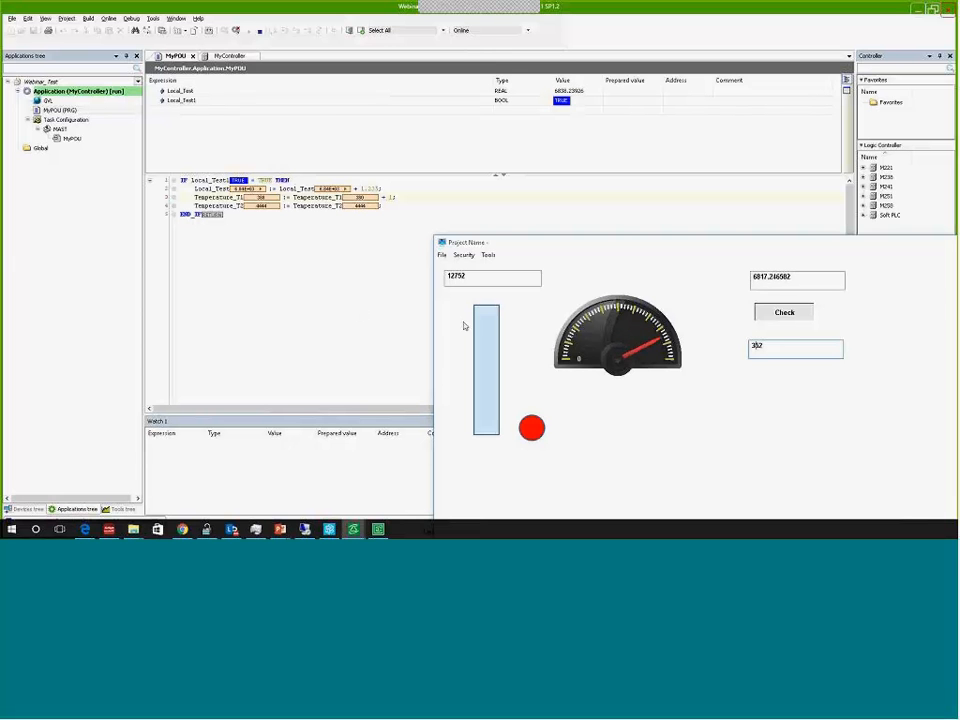
Minimize the runtime window, switch back to the InduSoft editor and stop the Webinar2 project
drag(551, 244, 293, 102)
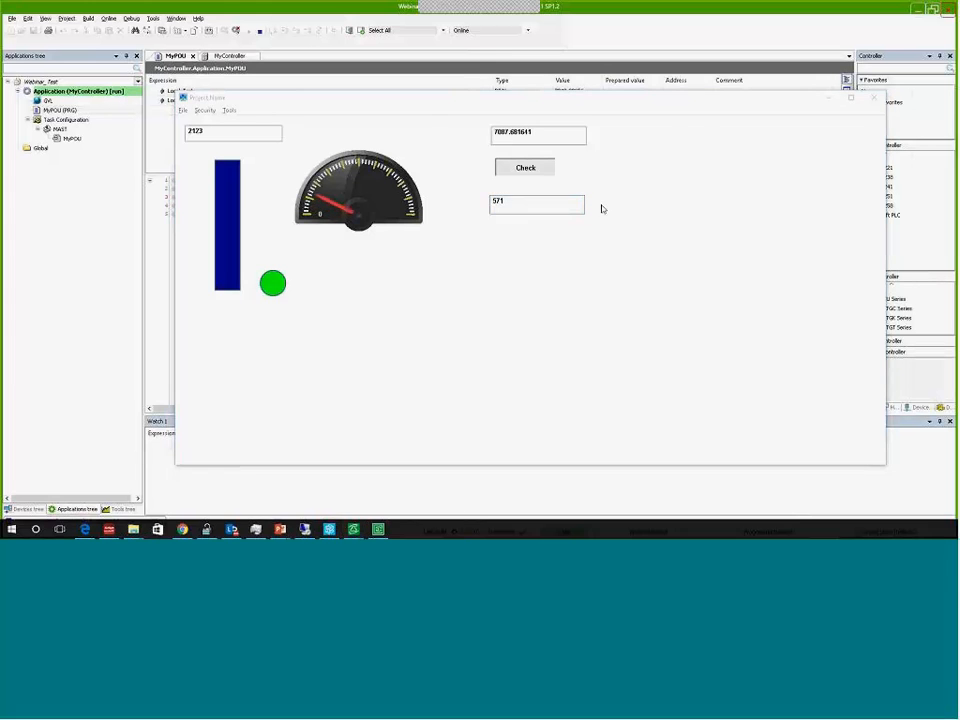
click(828, 98)
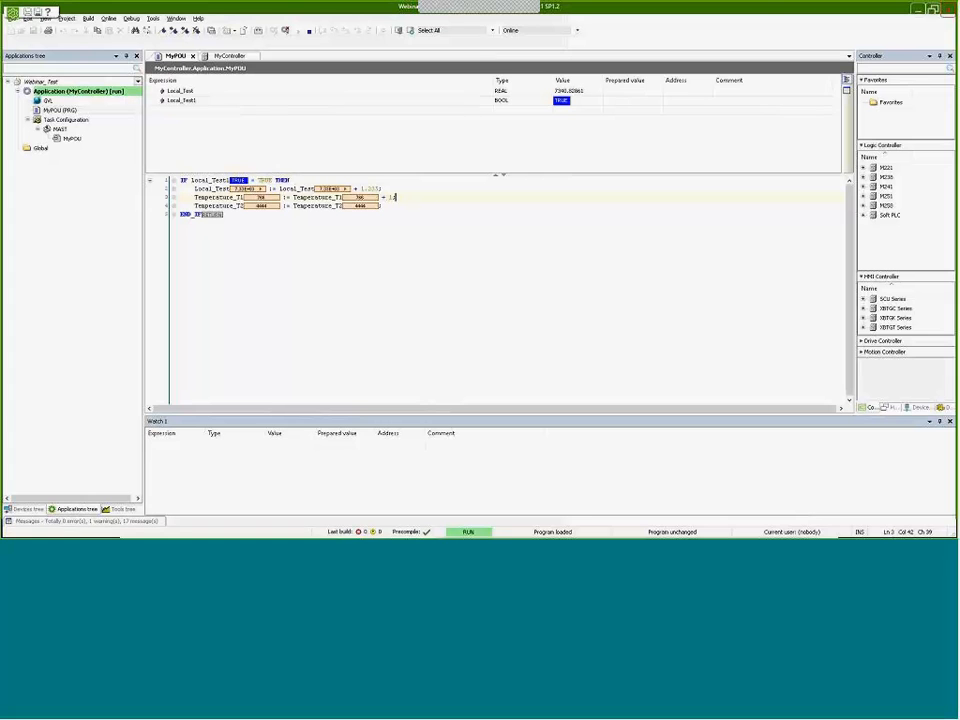
click(469, 4)
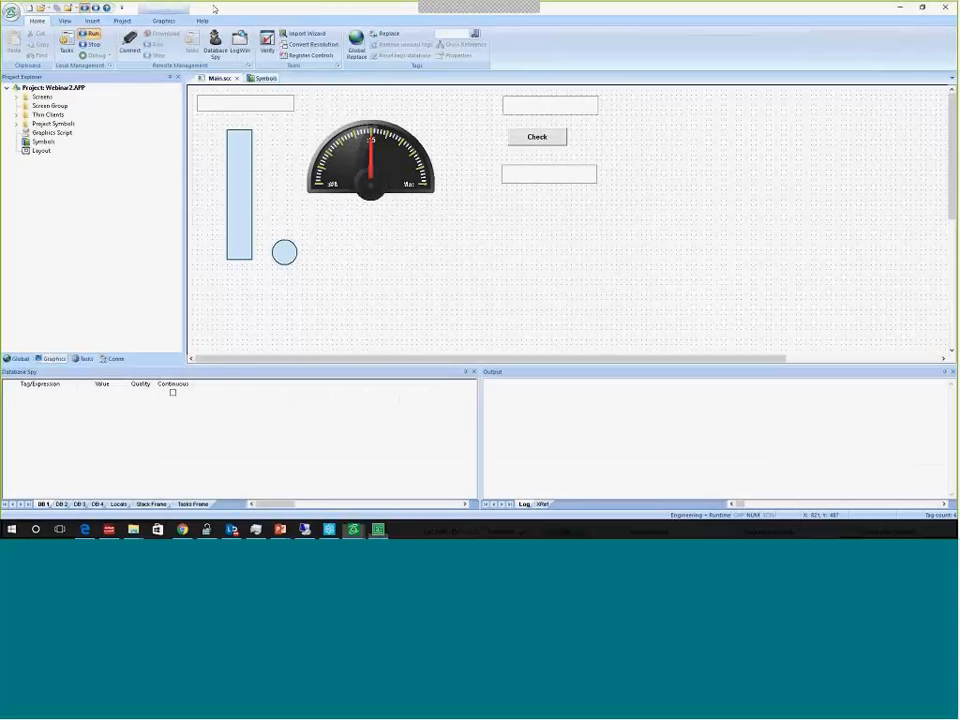
click(93, 44)
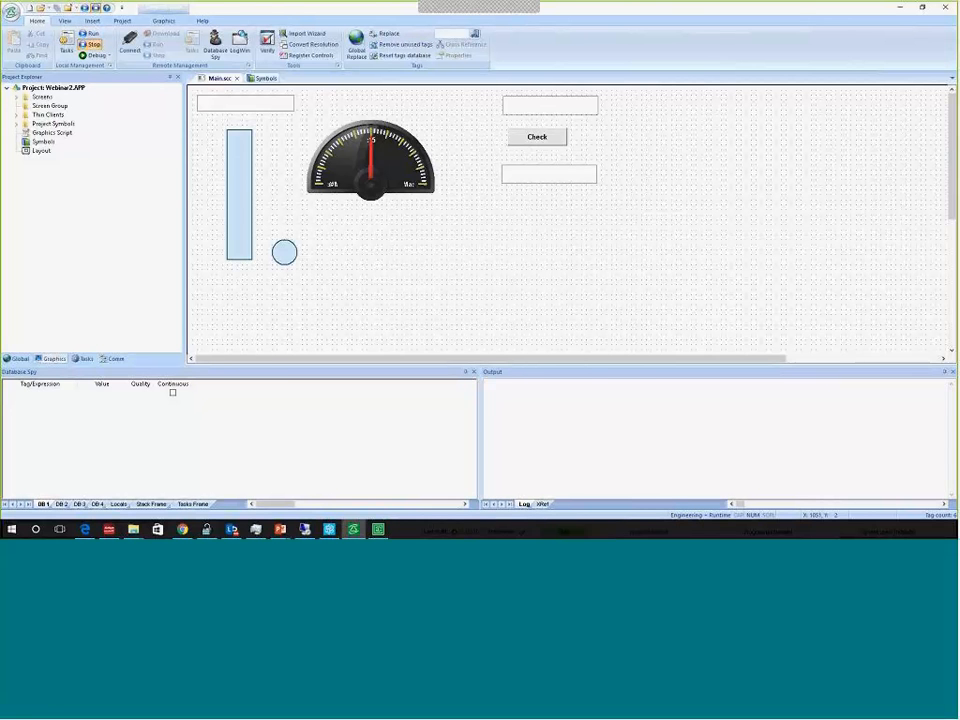
key(alt+Tab)
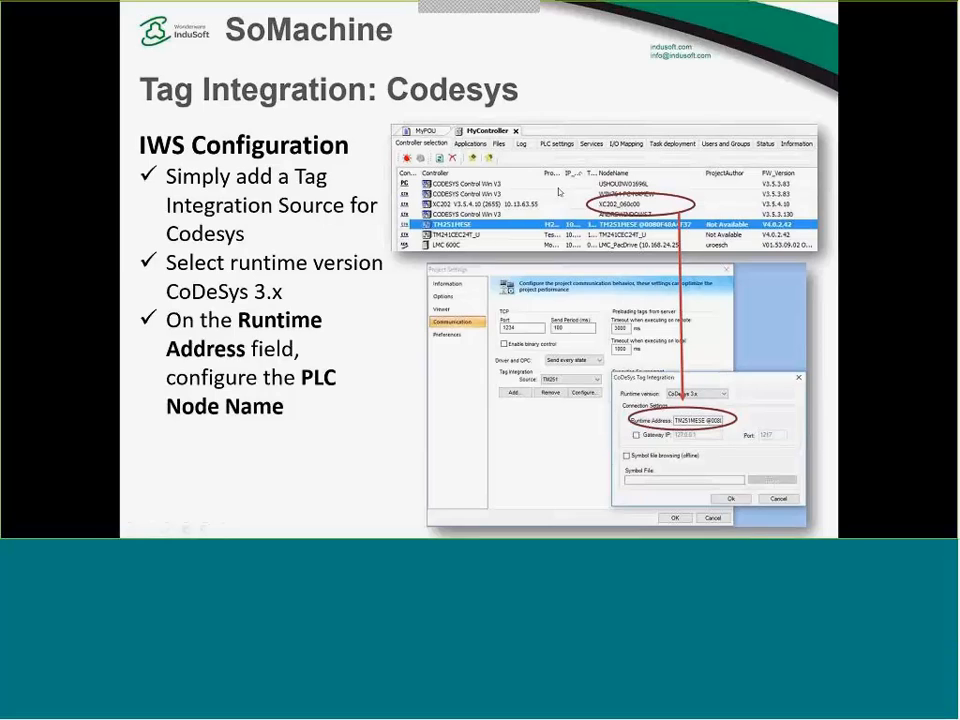
click(560, 190)
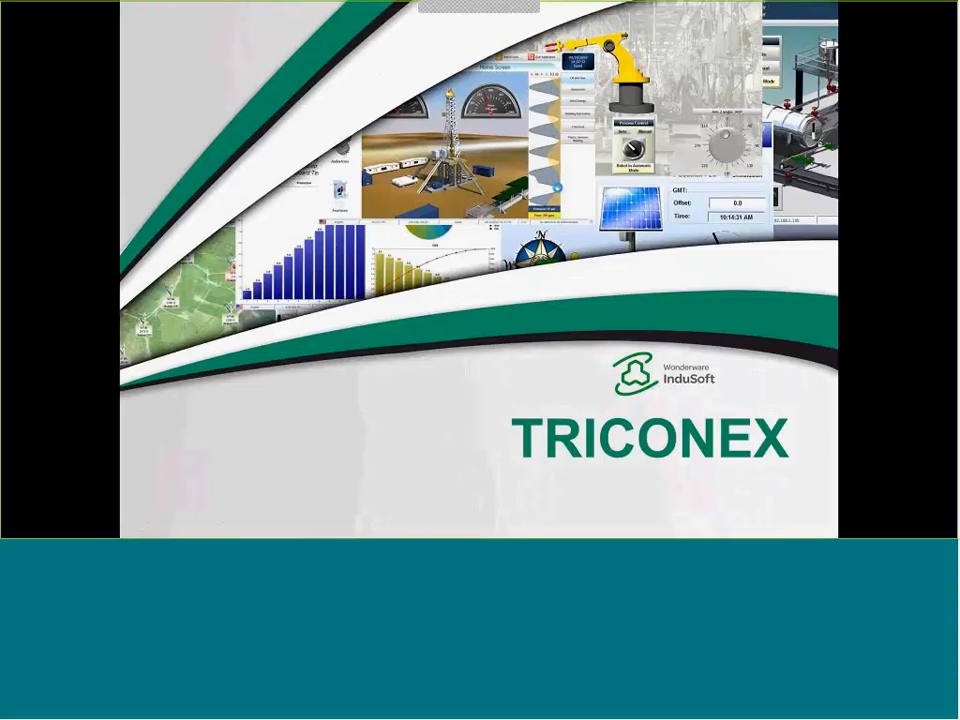
click(557, 188)
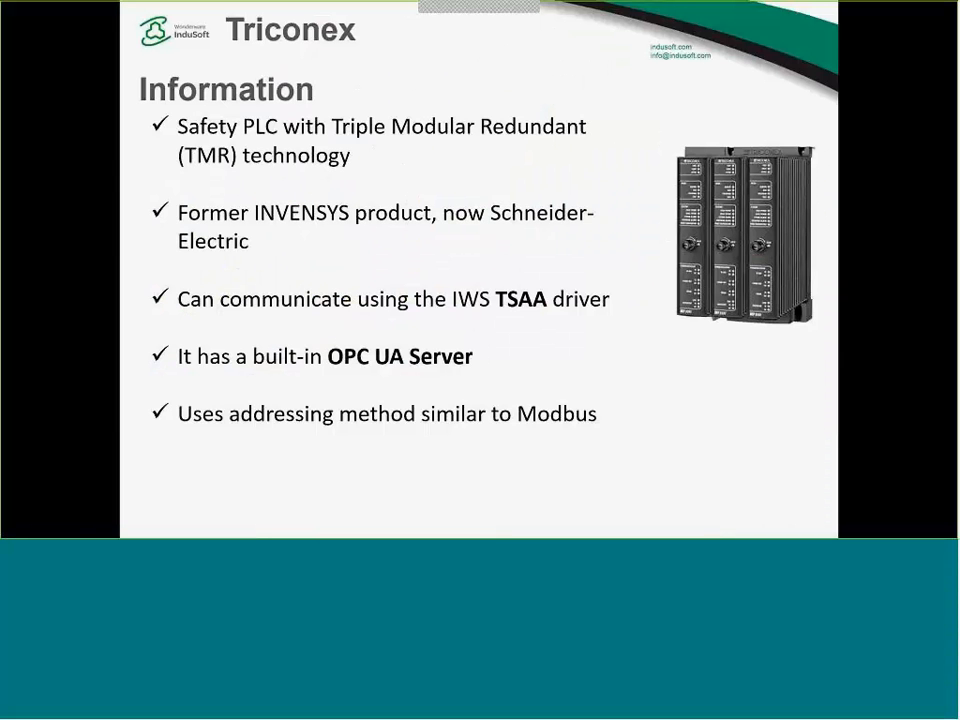
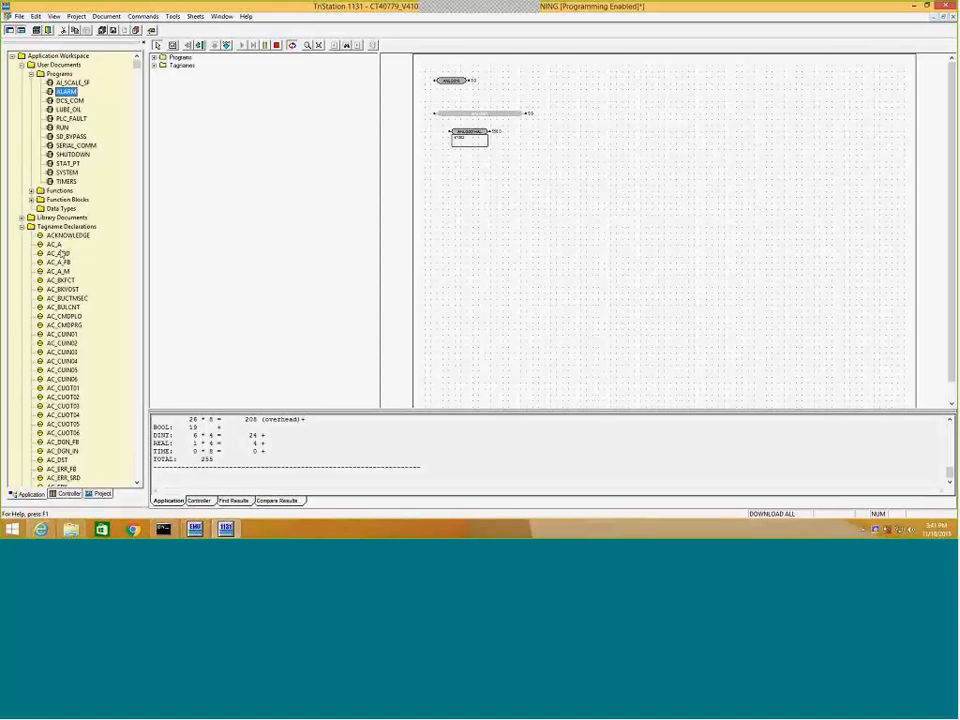
Open the AC_AOD tagname's properties in TriStation 1131, try the Read Aliased alias type, restore Unaliased and close the properties
double_click(58, 253)
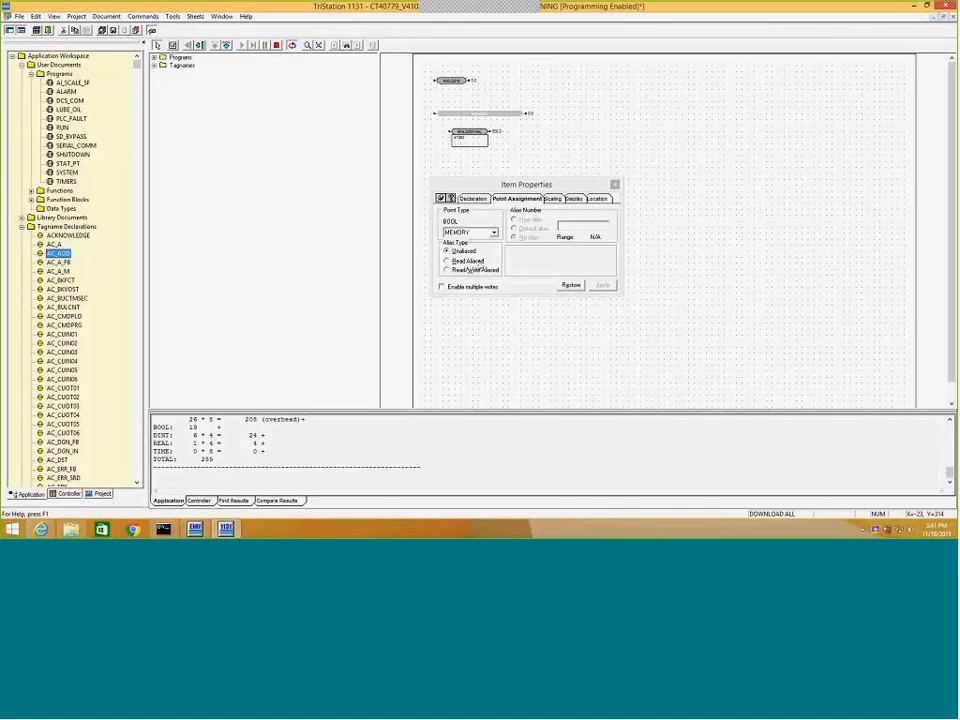
click(478, 261)
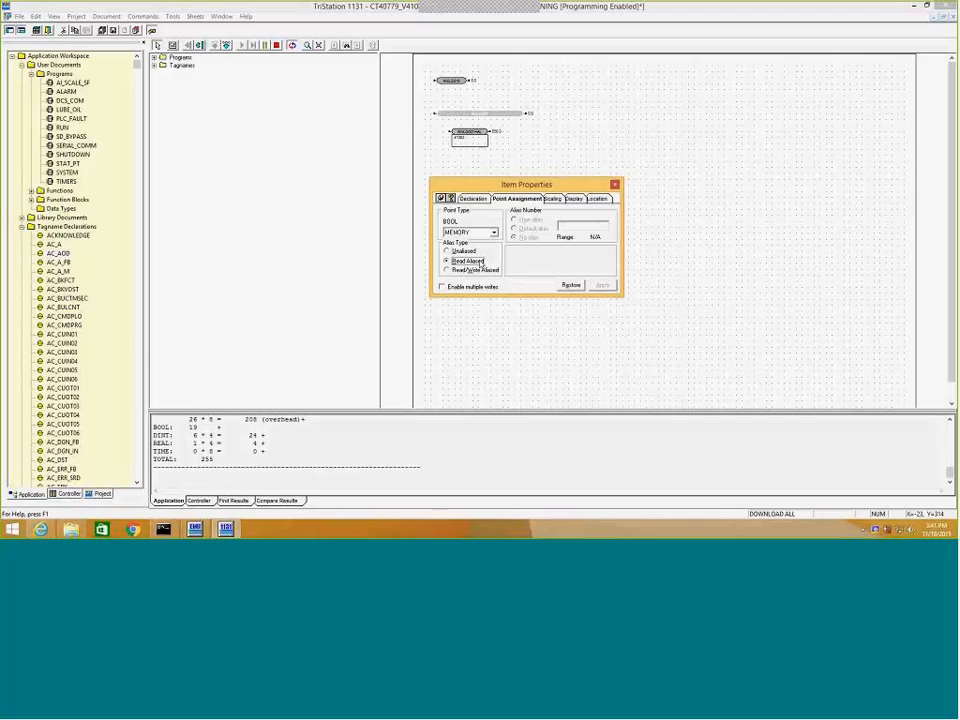
click(468, 251)
click(615, 184)
click(60, 253)
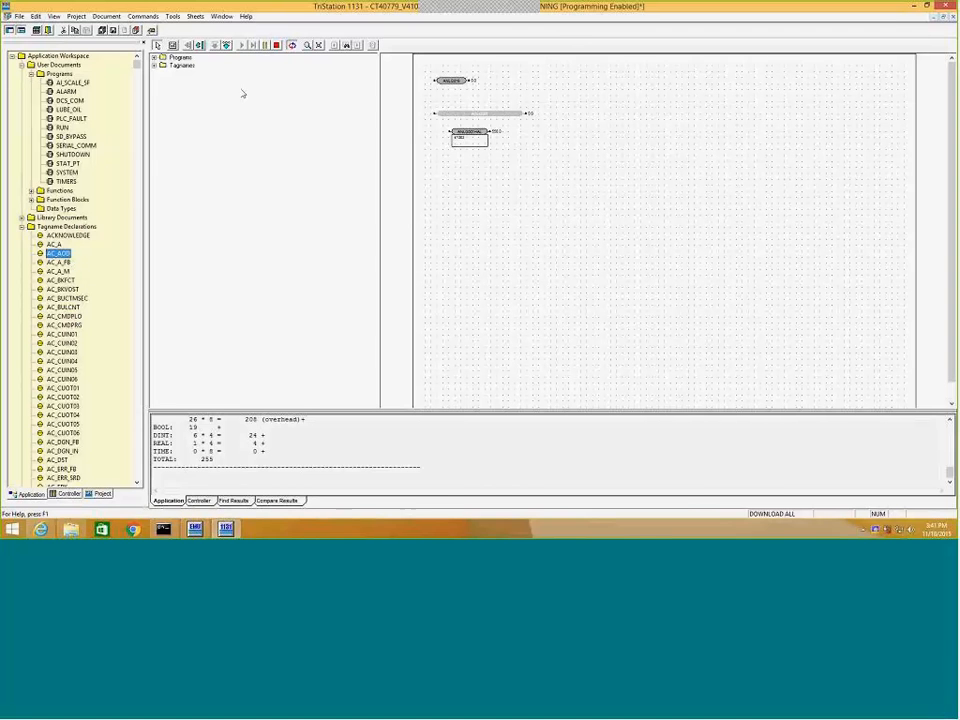
Display the Tagname Declarations in tabular view and examine the alias types and numbers of the ANLG tags
mouse_move(136, 67)
mouse_down()
mouse_move(136, 201)
mouse_move(132, 105)
mouse_move(144, 52)
mouse_up()
right_click(96, 227)
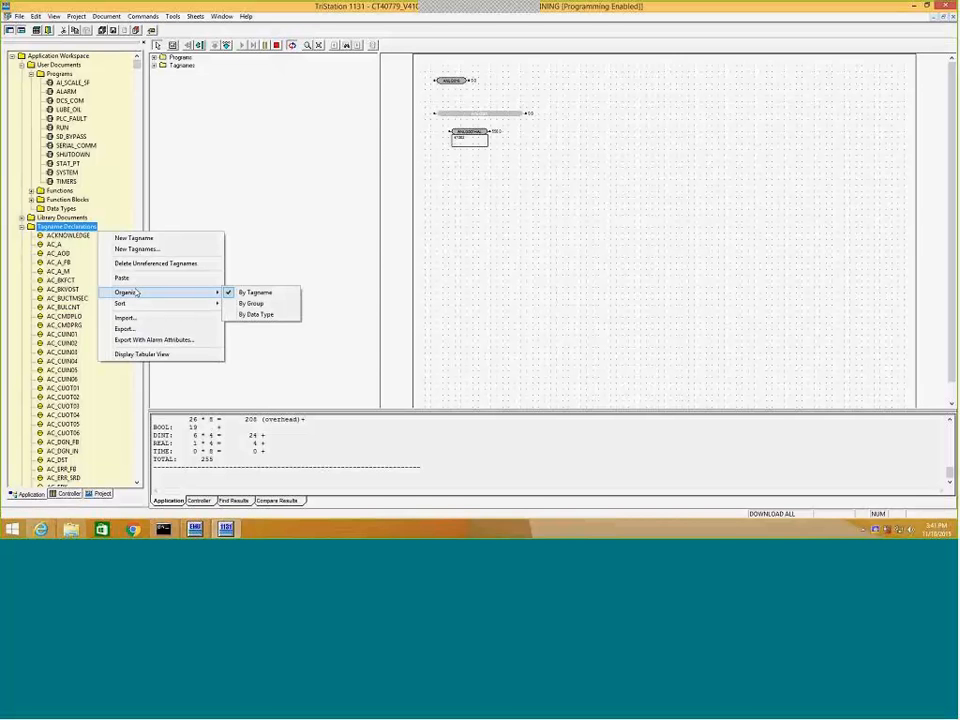
click(150, 355)
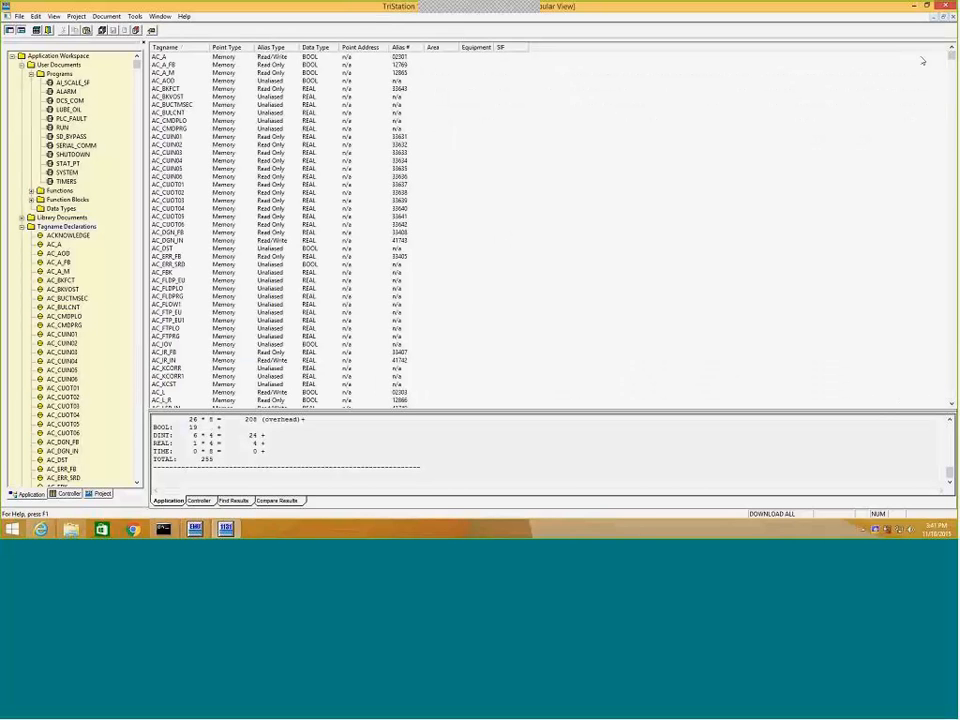
drag(951, 56, 951, 97)
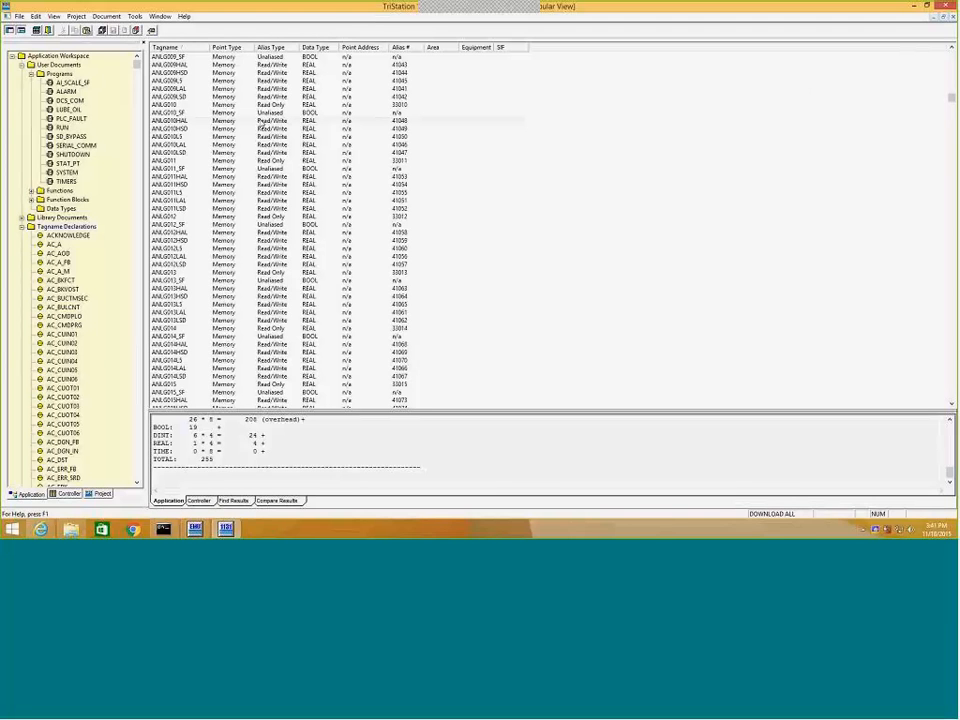
View the running emulator's control sheet, and return to the Tagname Tabular View to compare alias numbers
click(160, 16)
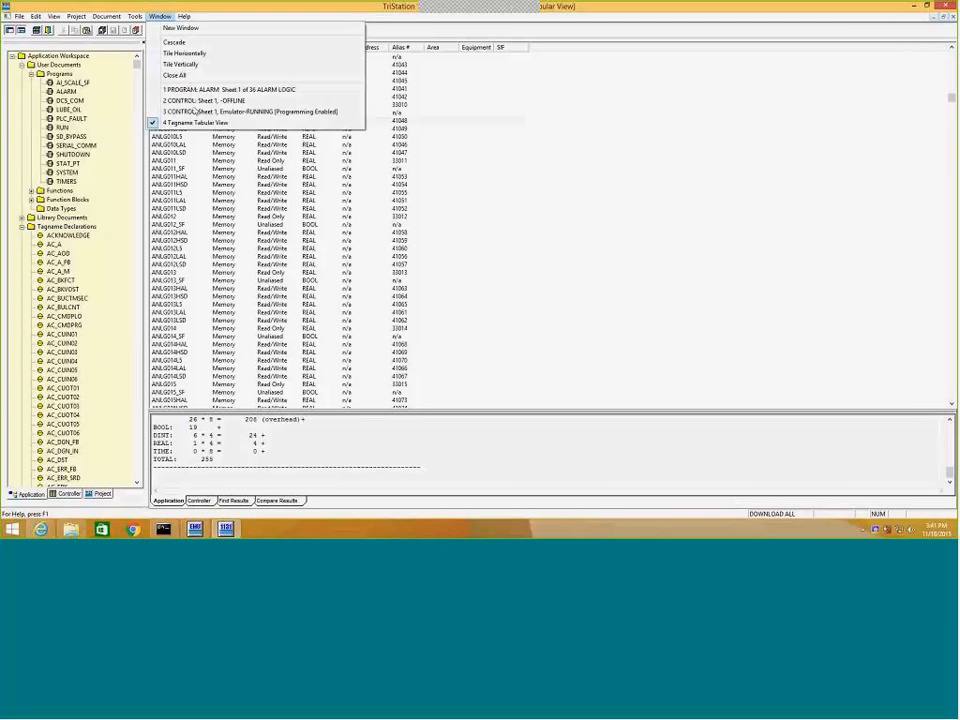
click(198, 111)
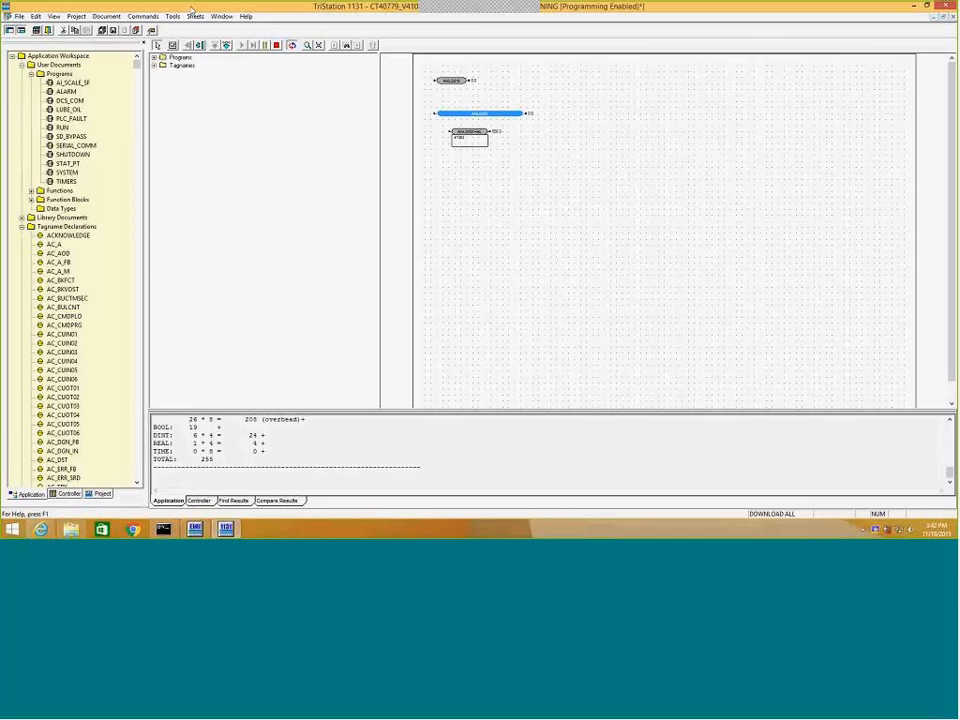
click(224, 17)
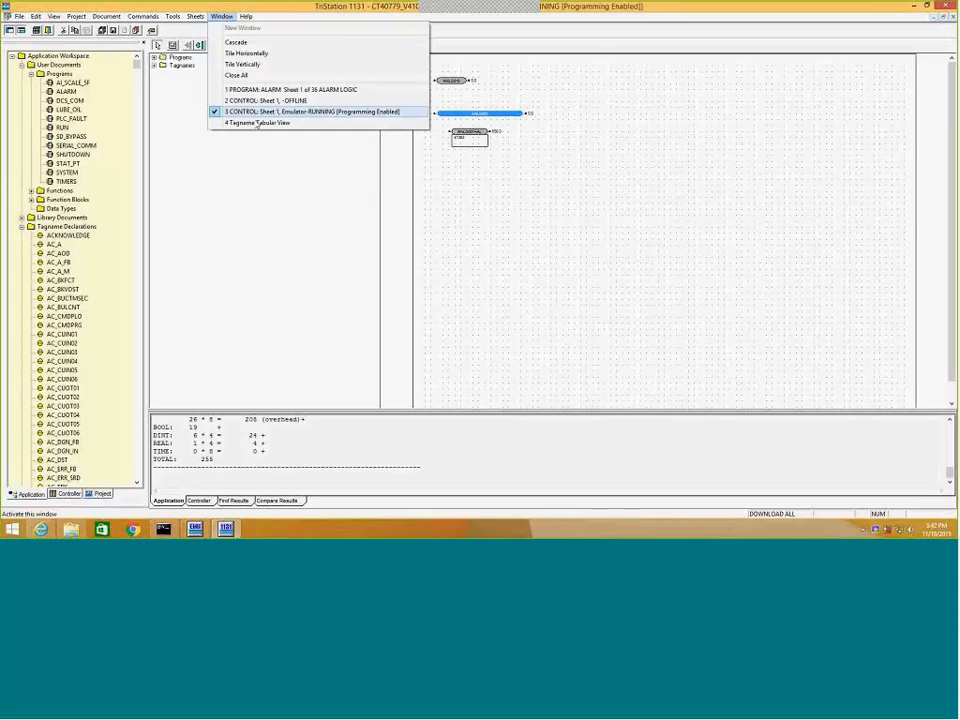
click(256, 122)
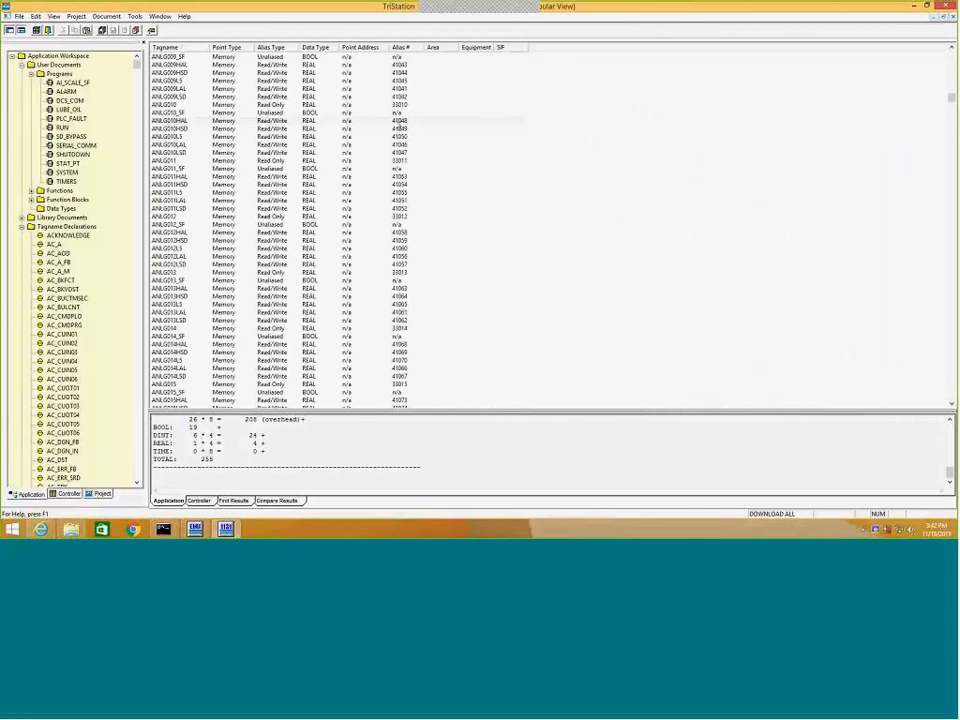
Examine the alias types and numbers of the first ANLG tags in the tabular view
scroll(294, 72, up, 1)
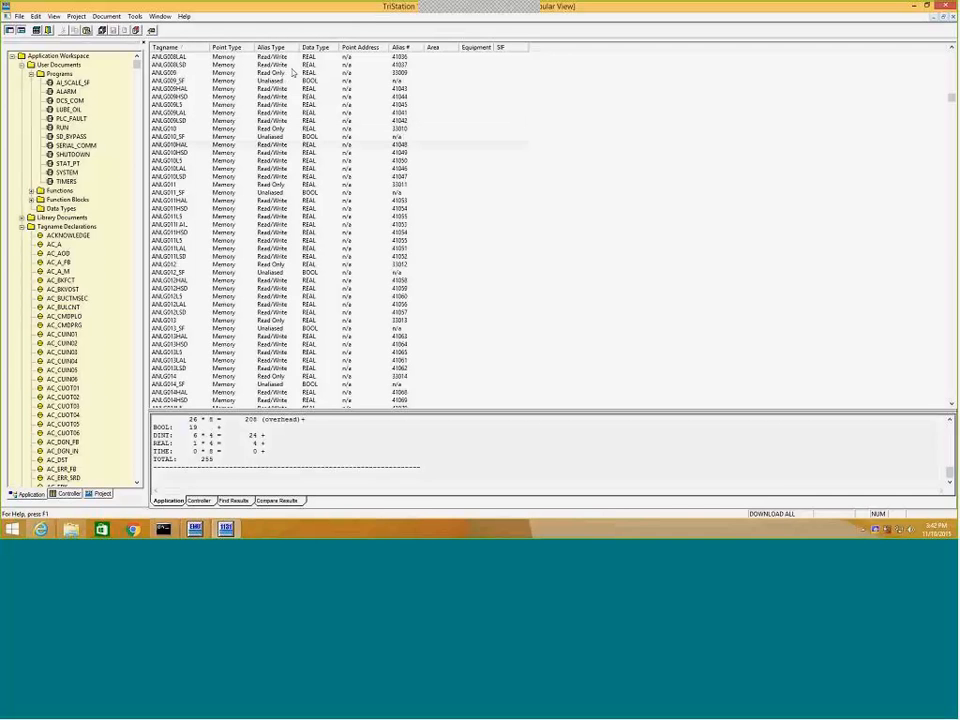
scroll(294, 72, up, 12)
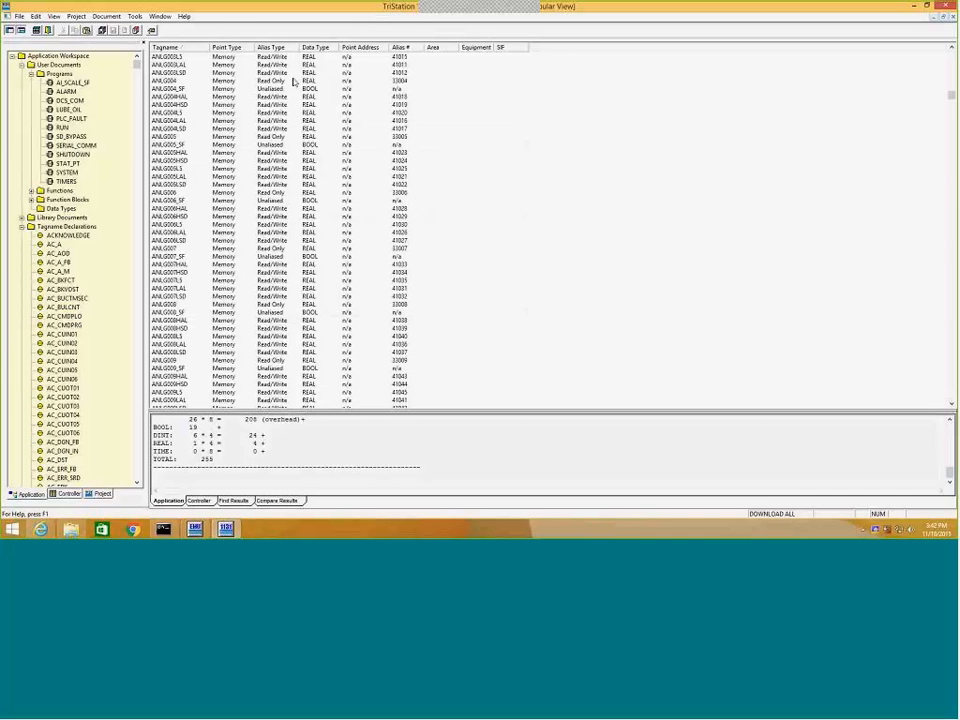
scroll(294, 80, up, 5)
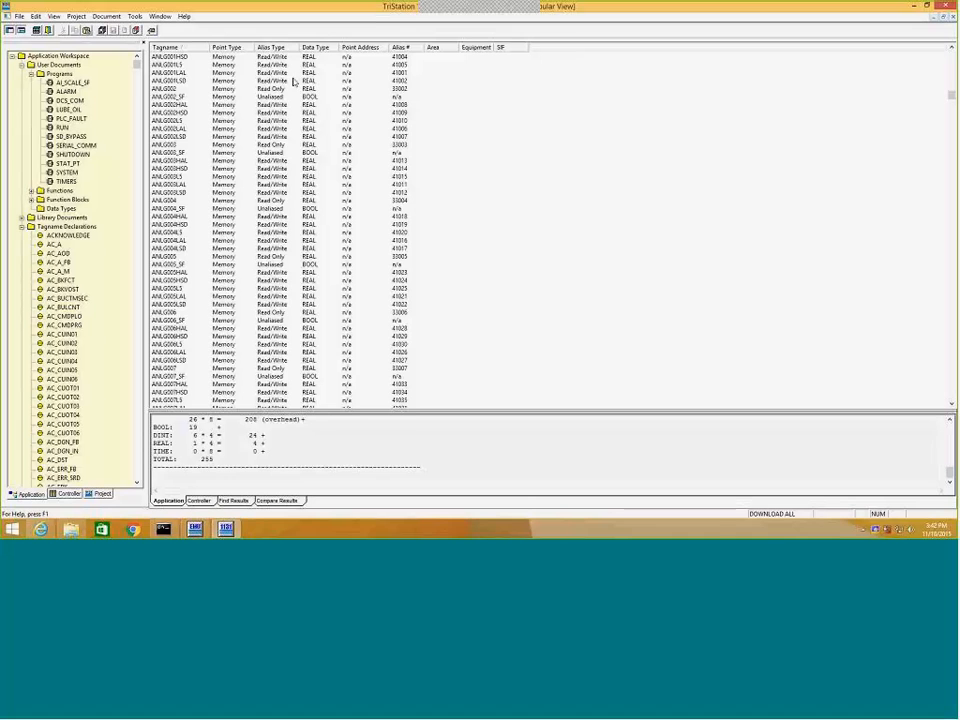
scroll(294, 80, up, 2)
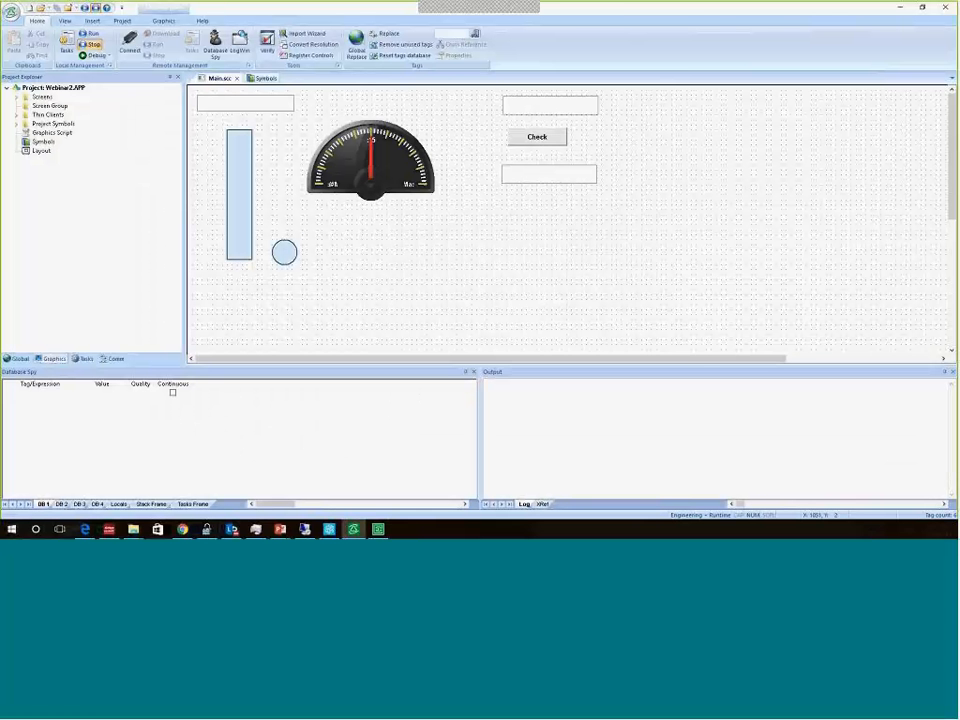
Switch to the InduSoft editor and add the TSAA (TRICON, TSAA Protocol) communication driver to the Webinar2 project
click(114, 358)
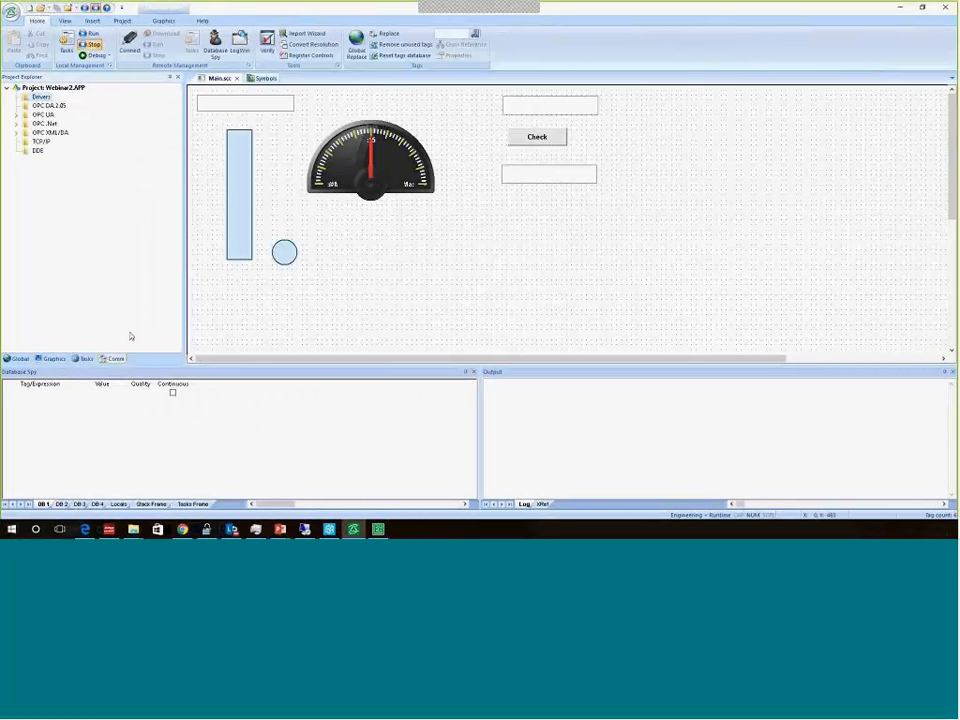
double_click(41, 97)
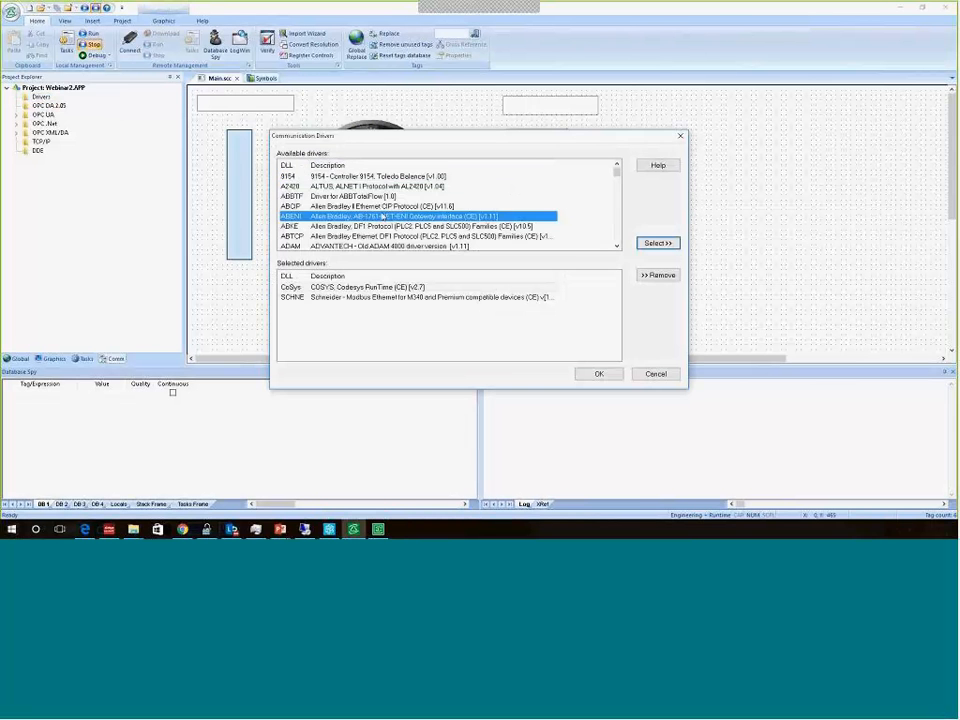
text(ts)
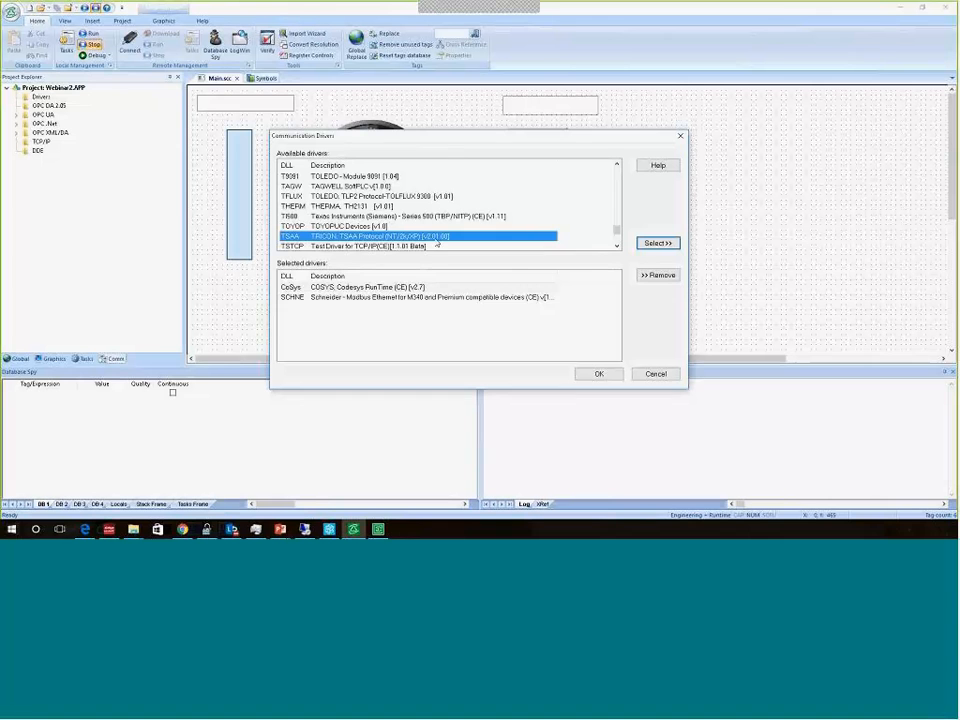
key(Return)
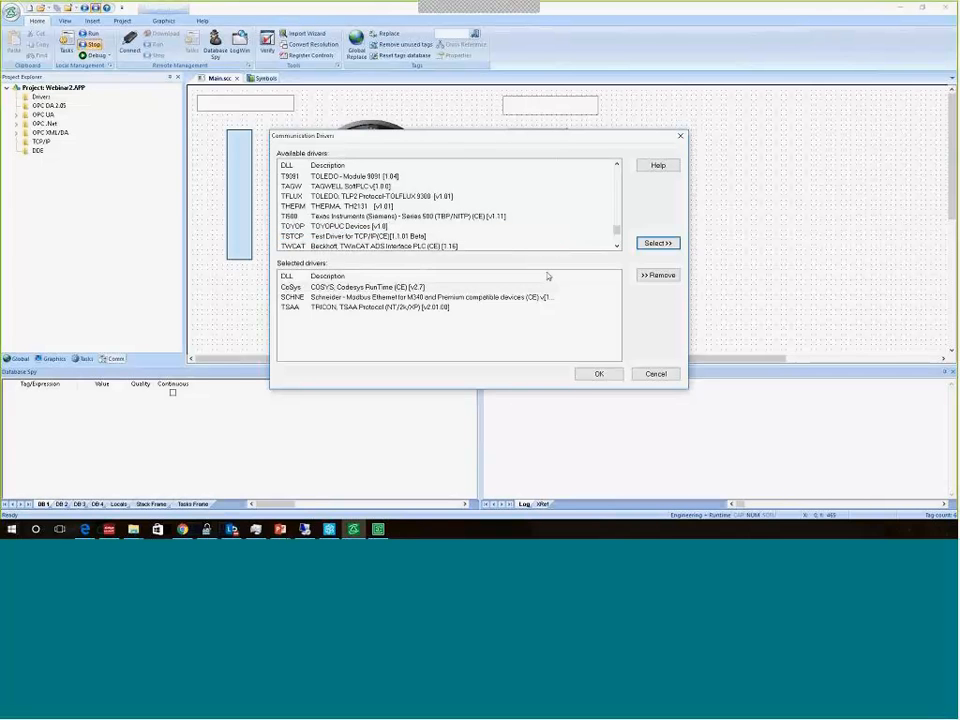
click(585, 374)
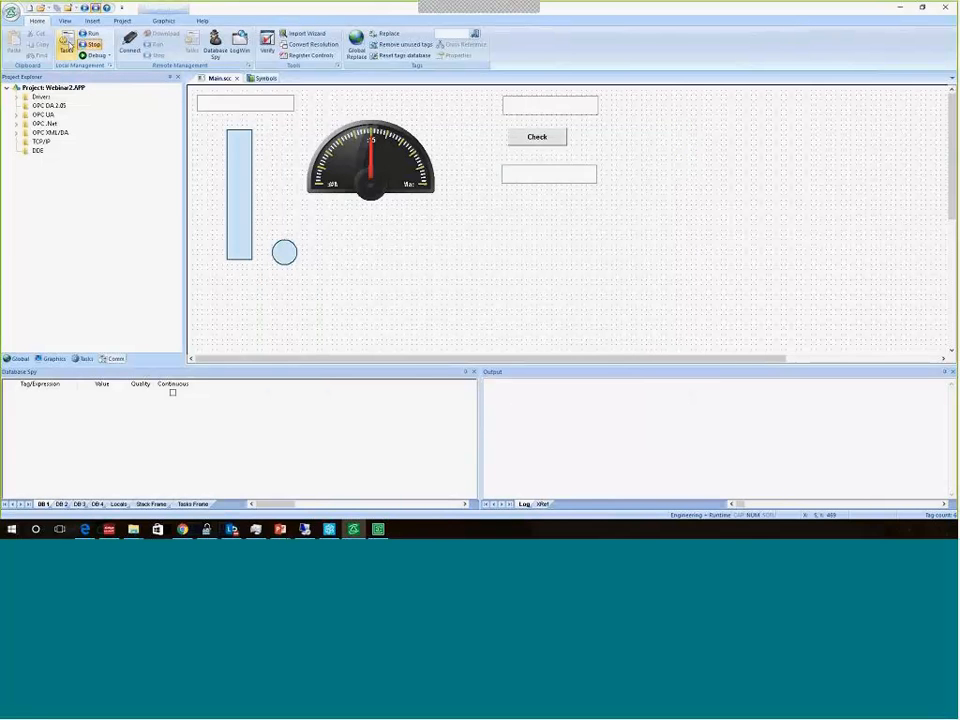
Configure the TSAA driver settings with TRIDENT with Symbol Table as the device
click(17, 96)
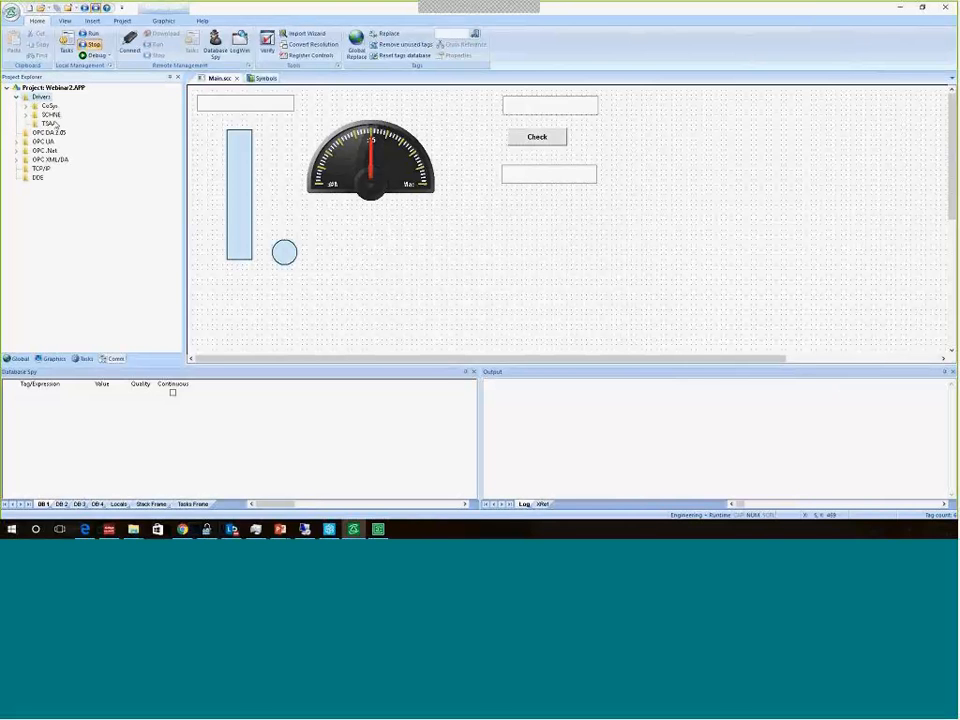
right_click(48, 123)
click(78, 143)
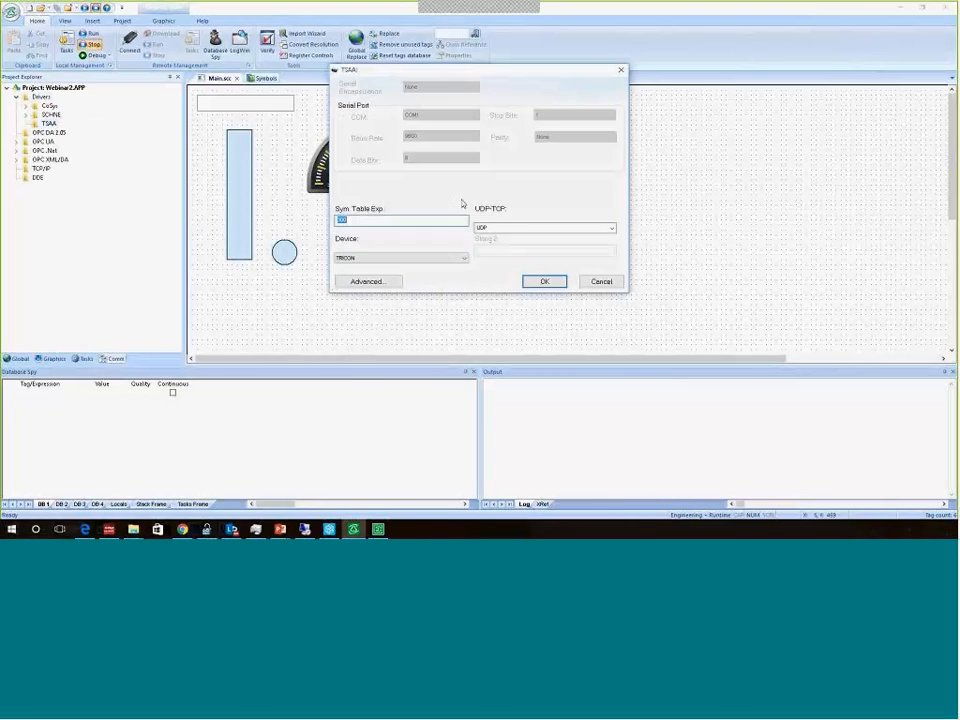
click(464, 258)
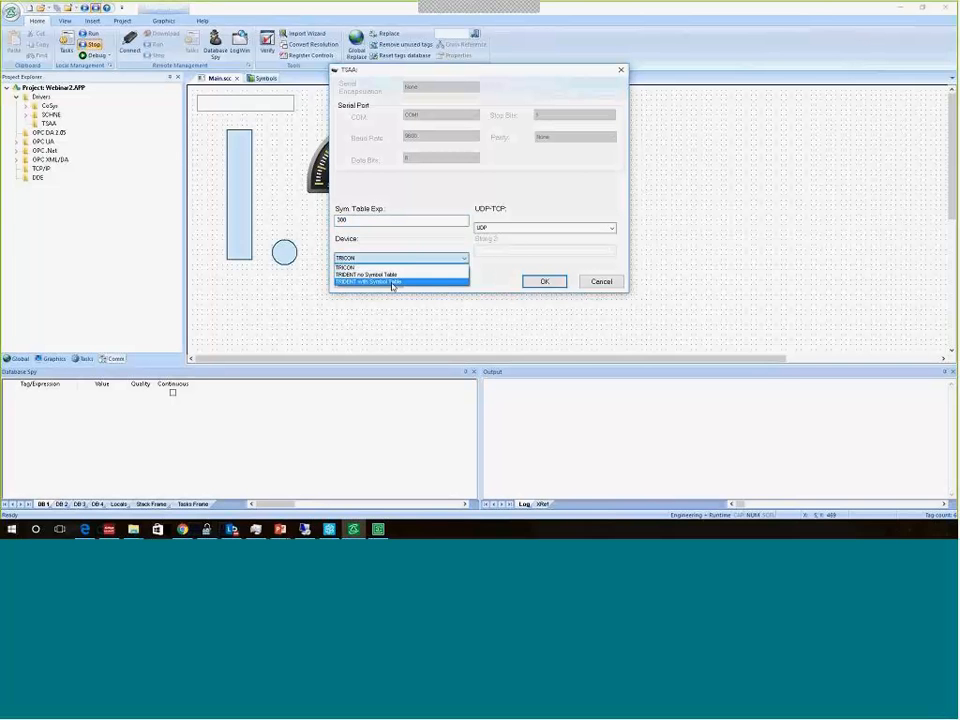
click(390, 281)
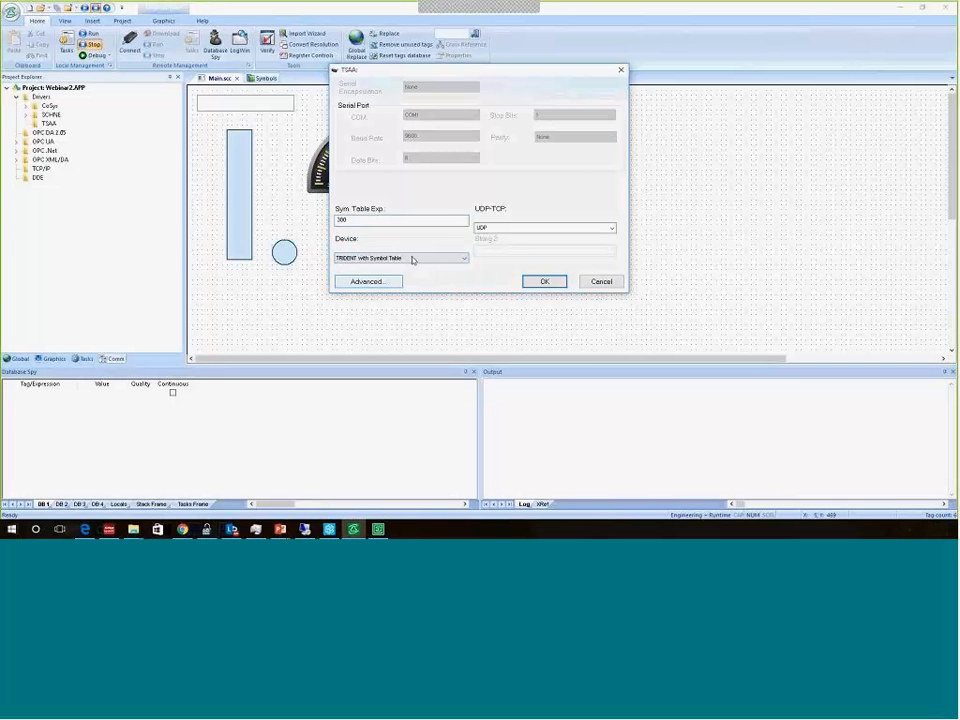
click(545, 282)
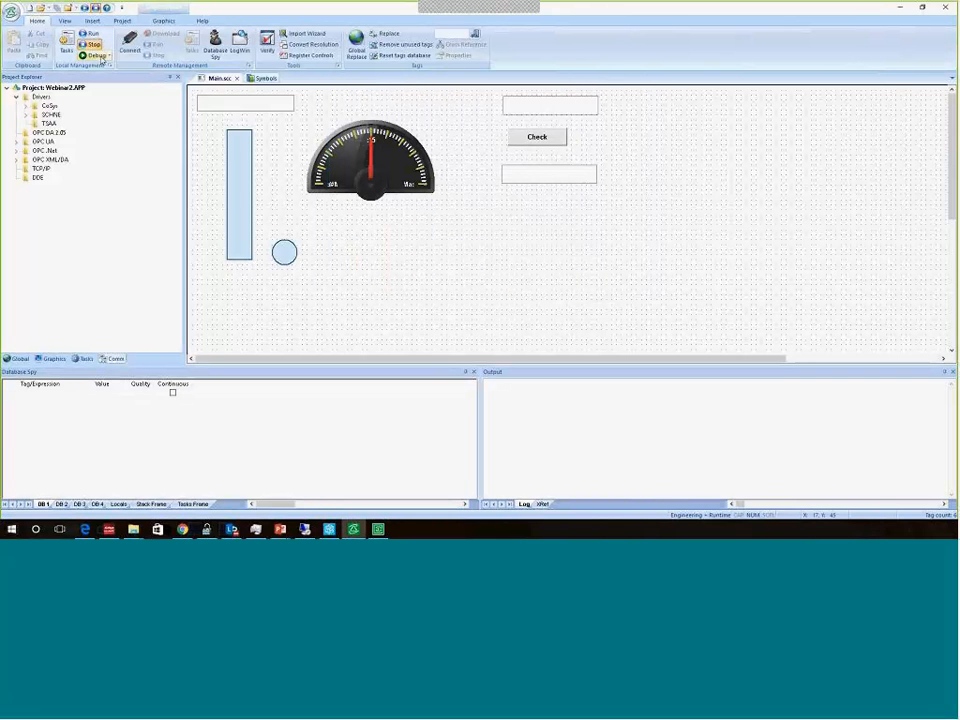
Insert a TSAA driver sheet with description 3x, station 10.13.63.19:1 and header 3X:0
right_click(52, 124)
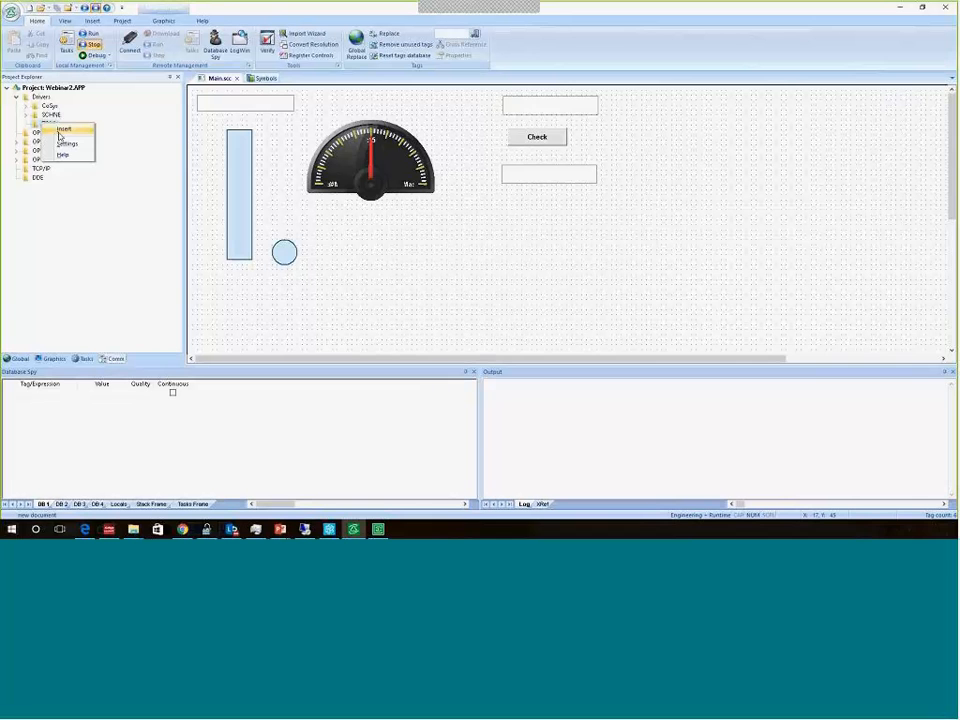
click(62, 130)
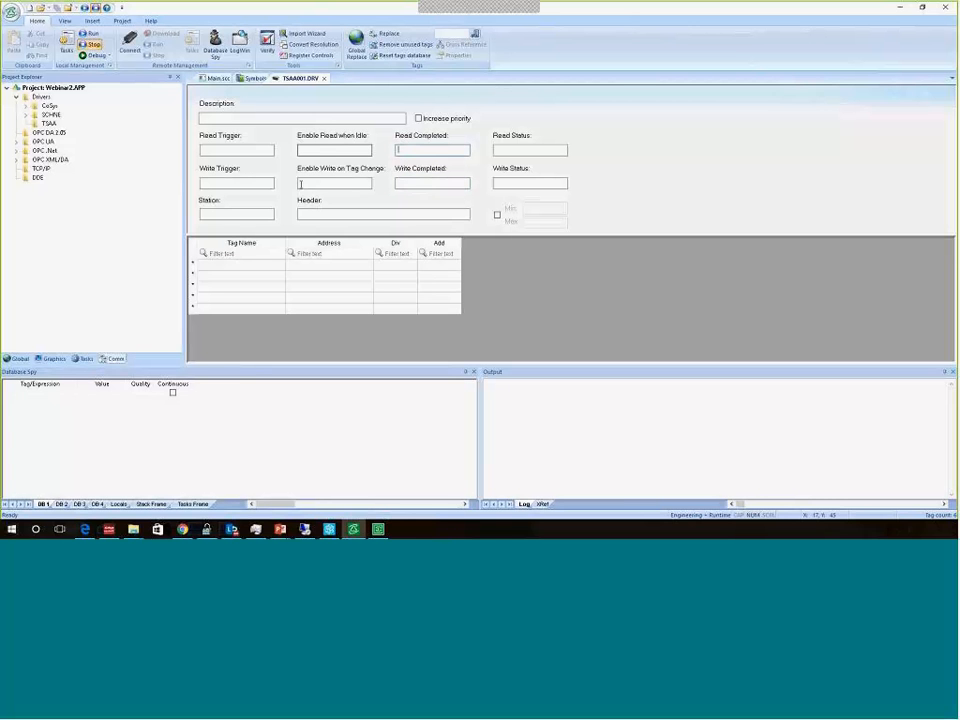
click(271, 120)
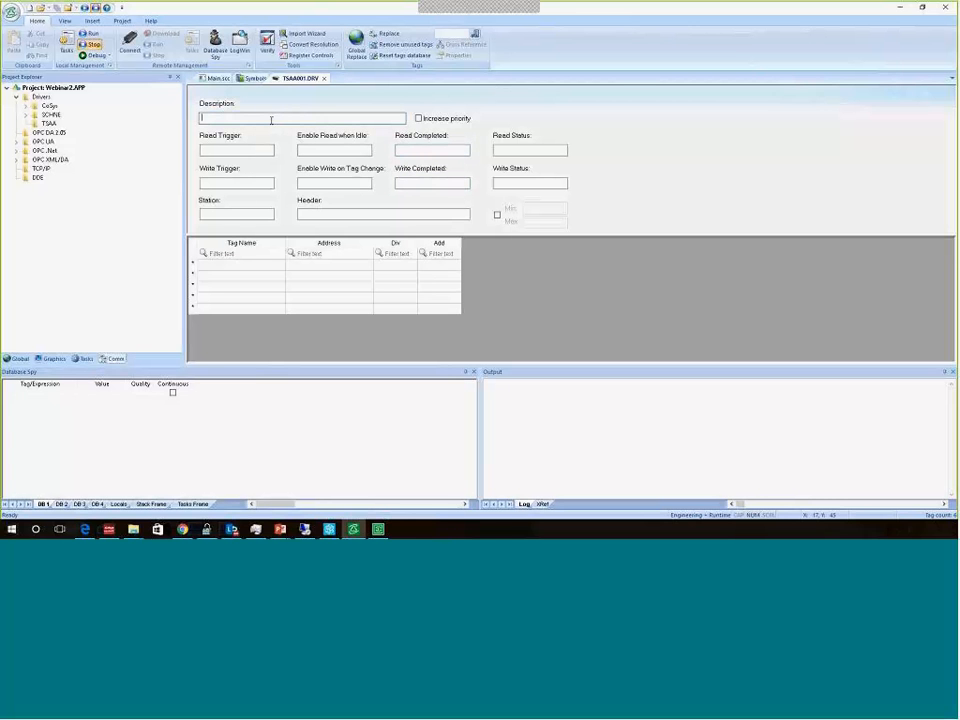
text(St)
click(253, 214)
text(10)
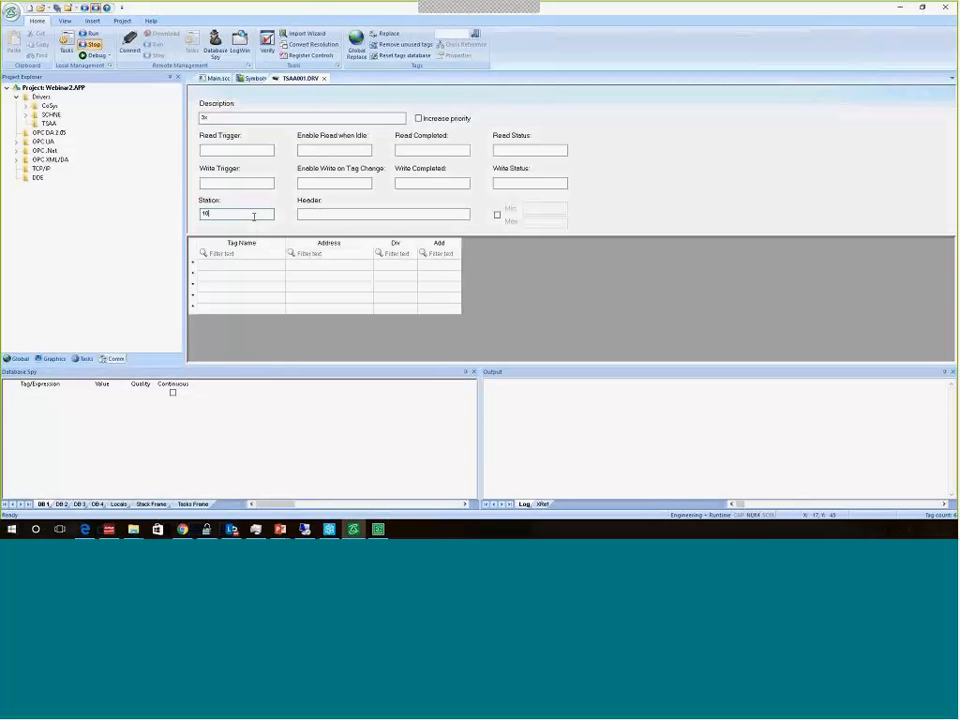
text(.13.63.18.1)
key(Tab)
text(3x)
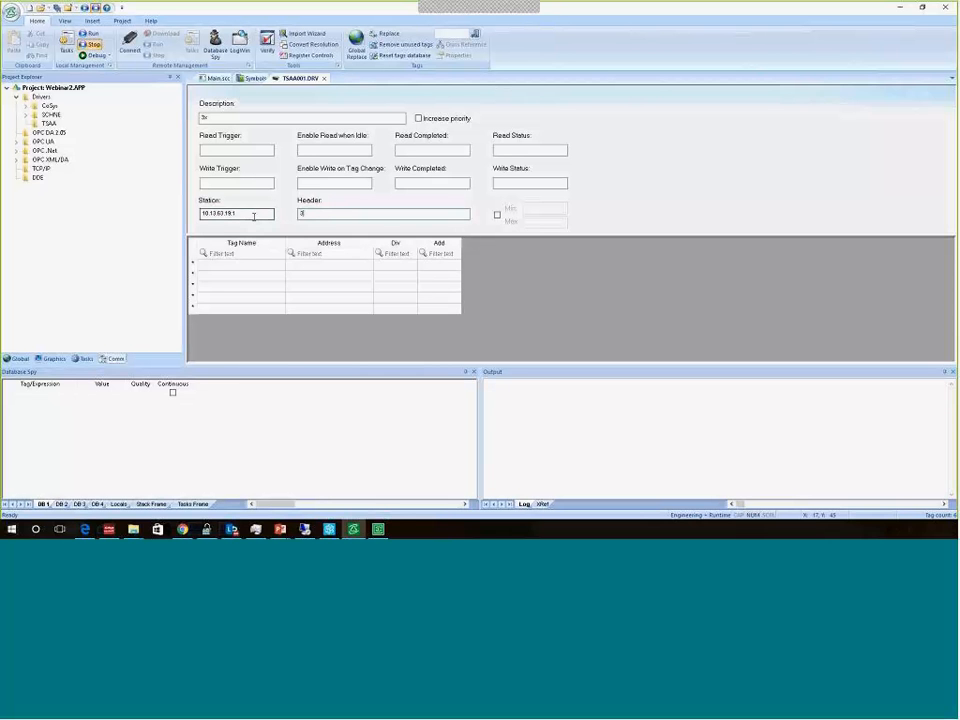
text(:0)
Create the integer tag Analog1 in the sheet's first row and set its address to 3001
click(268, 266)
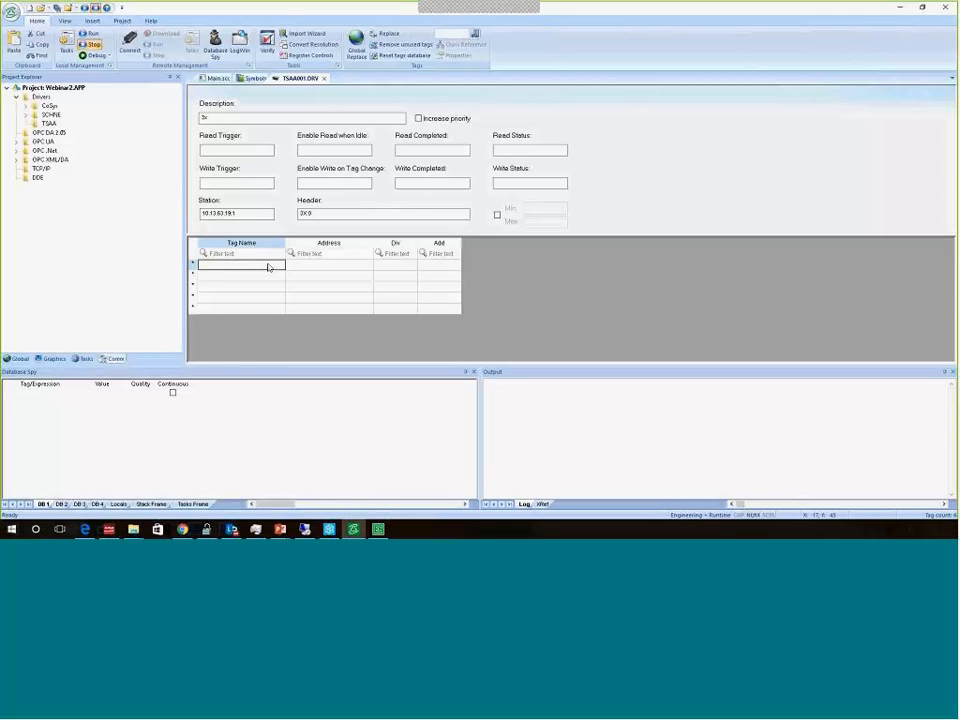
text(AnaIn)
text(g1)
key(Return)
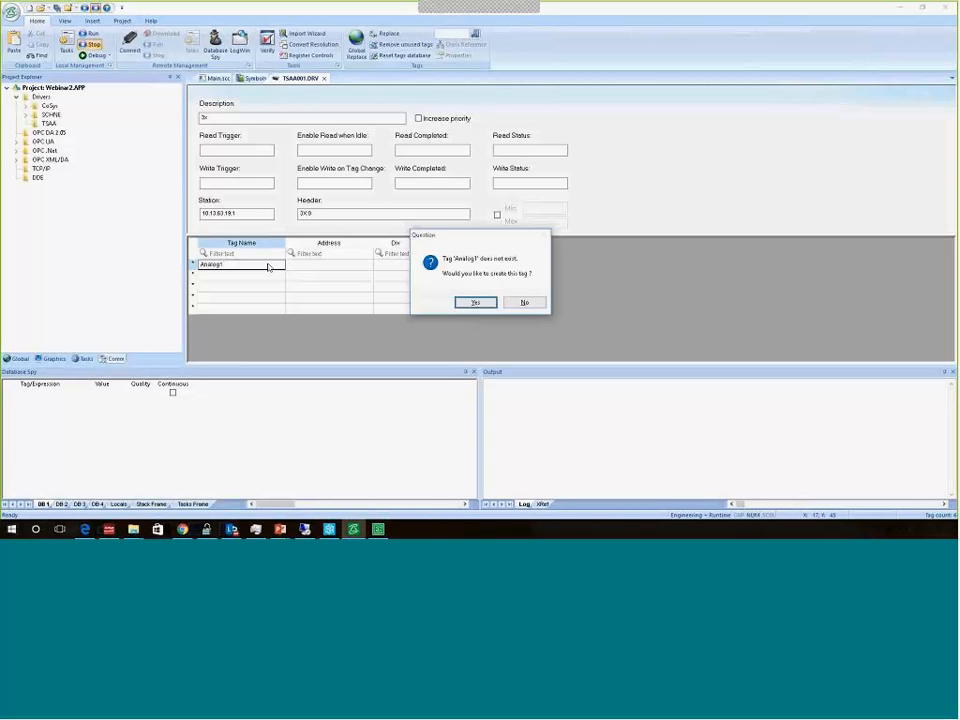
key(Return)
key(Tab)
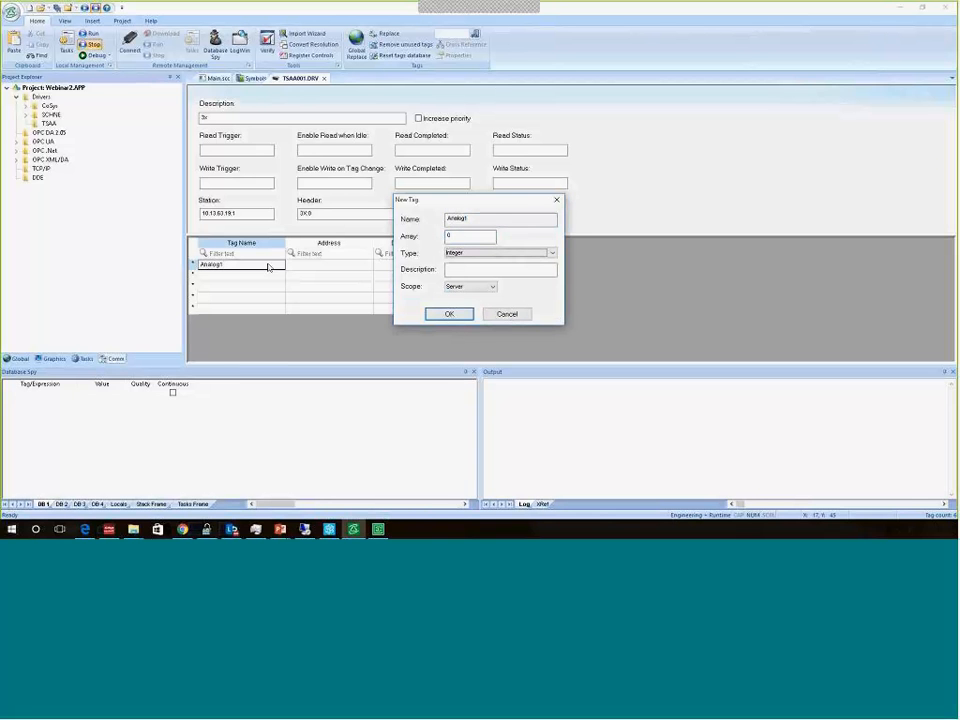
key(Return)
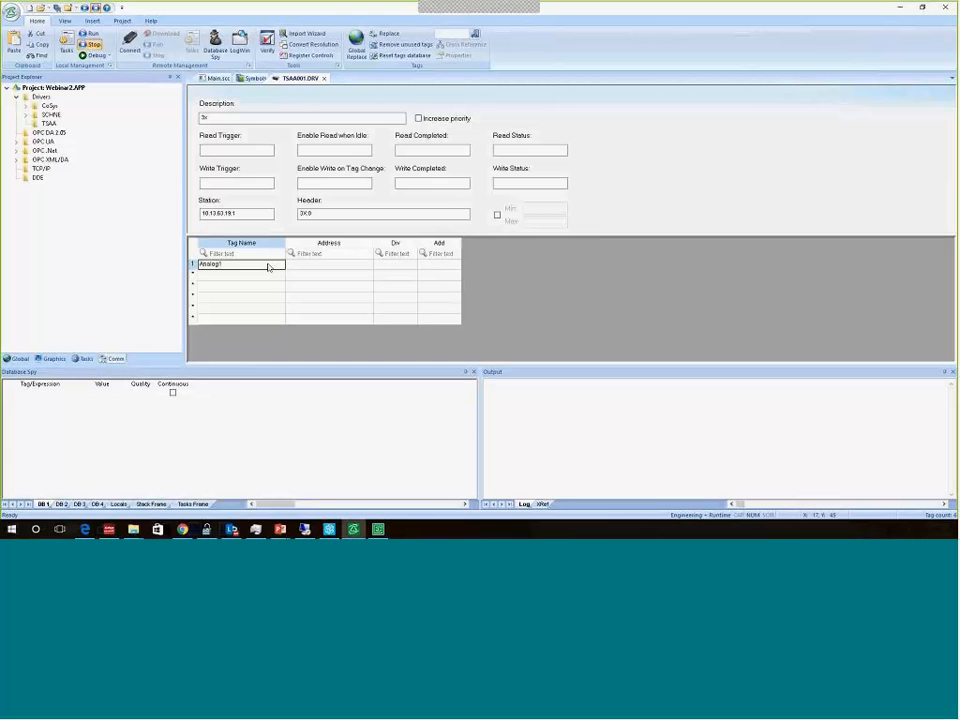
key(Tab)
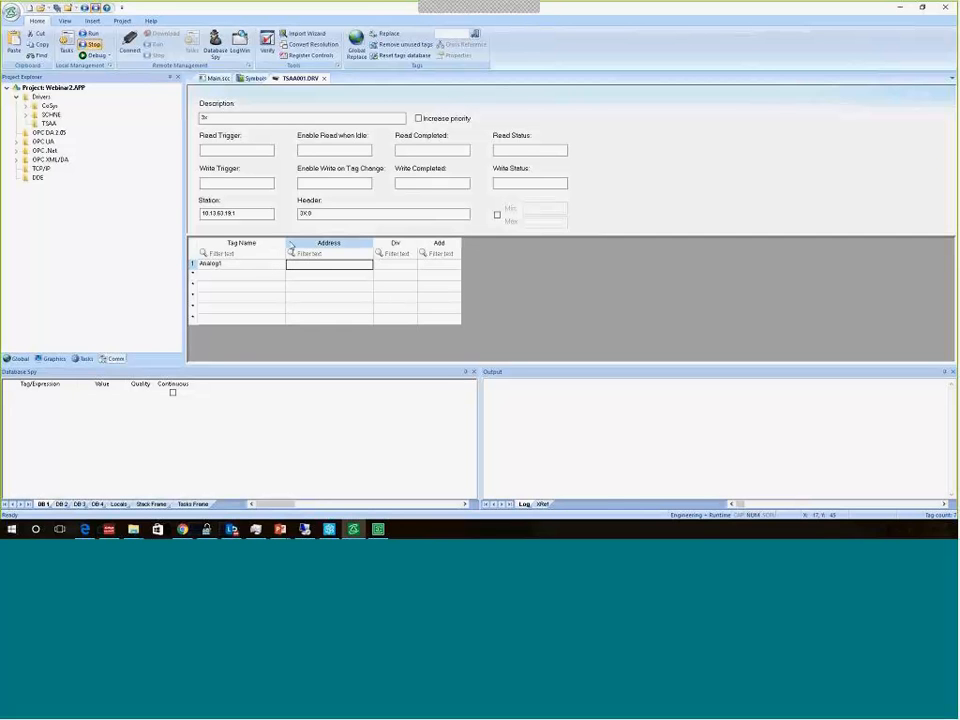
click(303, 213)
click(311, 265)
text(3001)
key(Return)
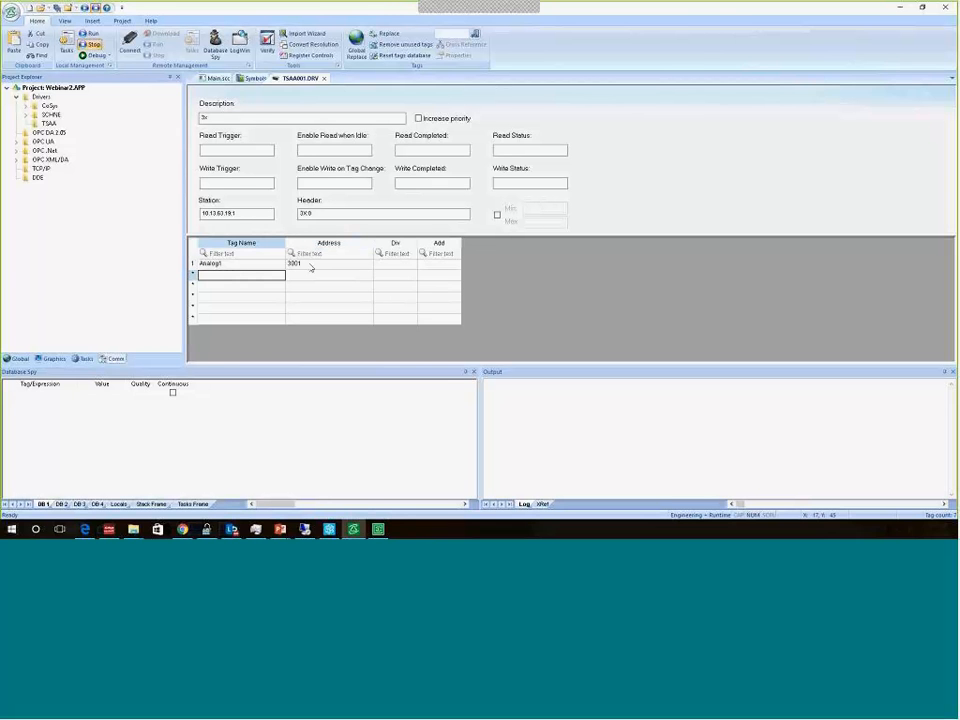
Create the integer tag Analog2 in the second row and set its address to 3002
text(Analog2)
key(Return)
key(Return)
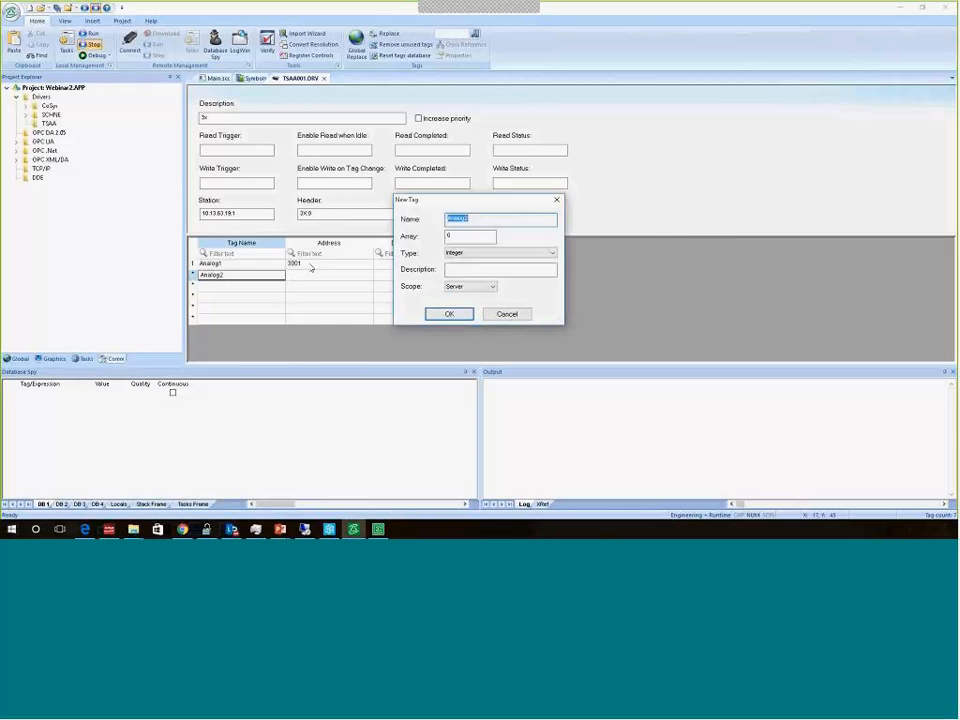
key(Return)
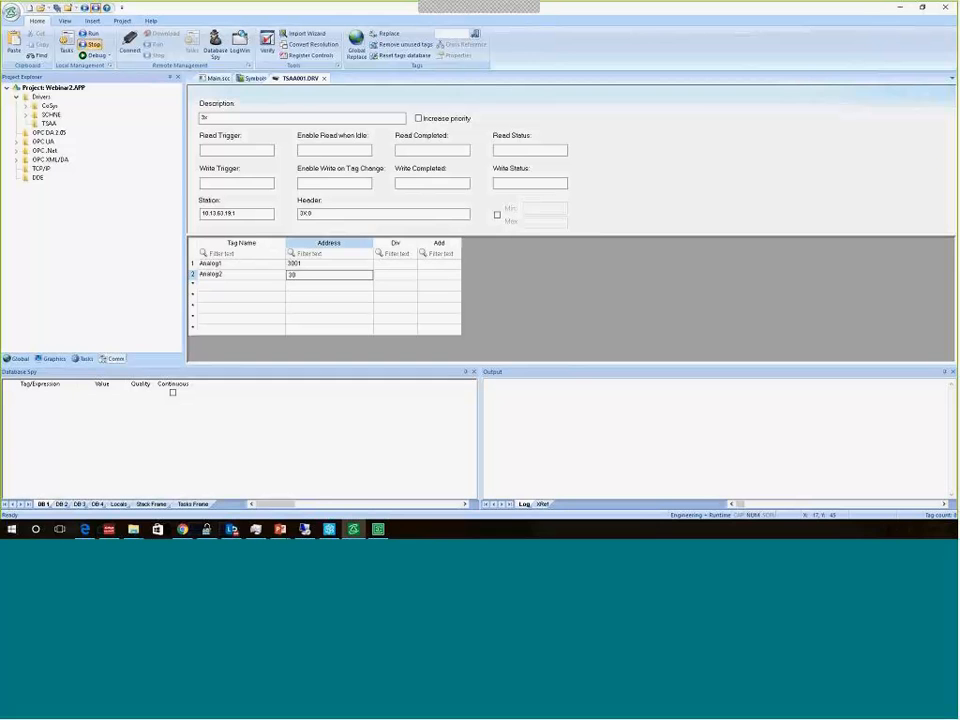
text(02)
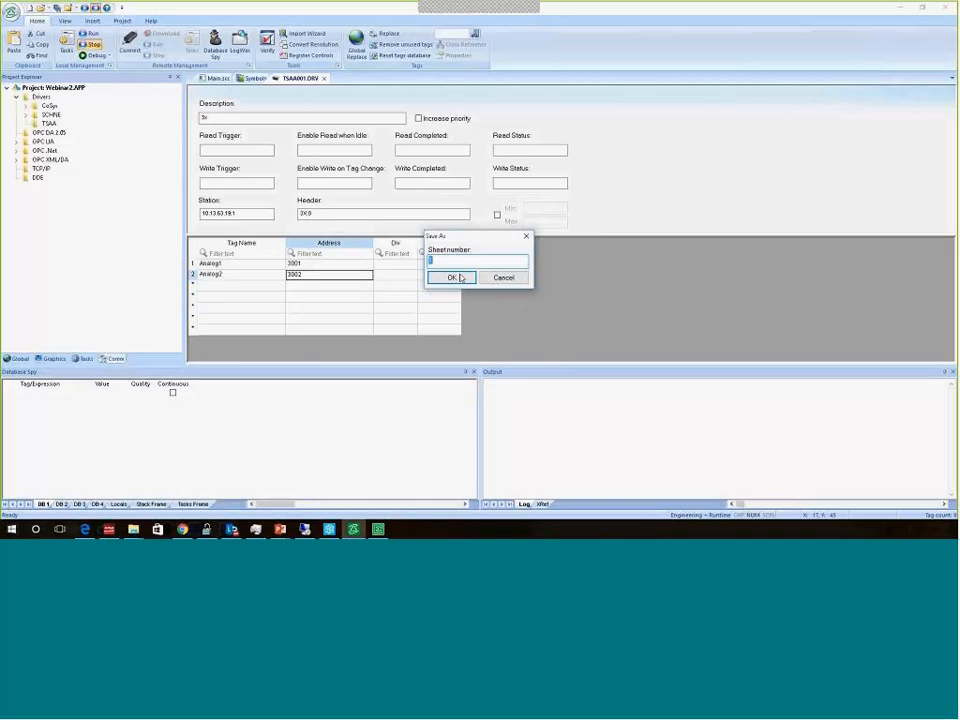
Save the driver sheet as sheet number 1 and set its read trigger to Second
click(452, 276)
click(265, 149)
text(Secon)
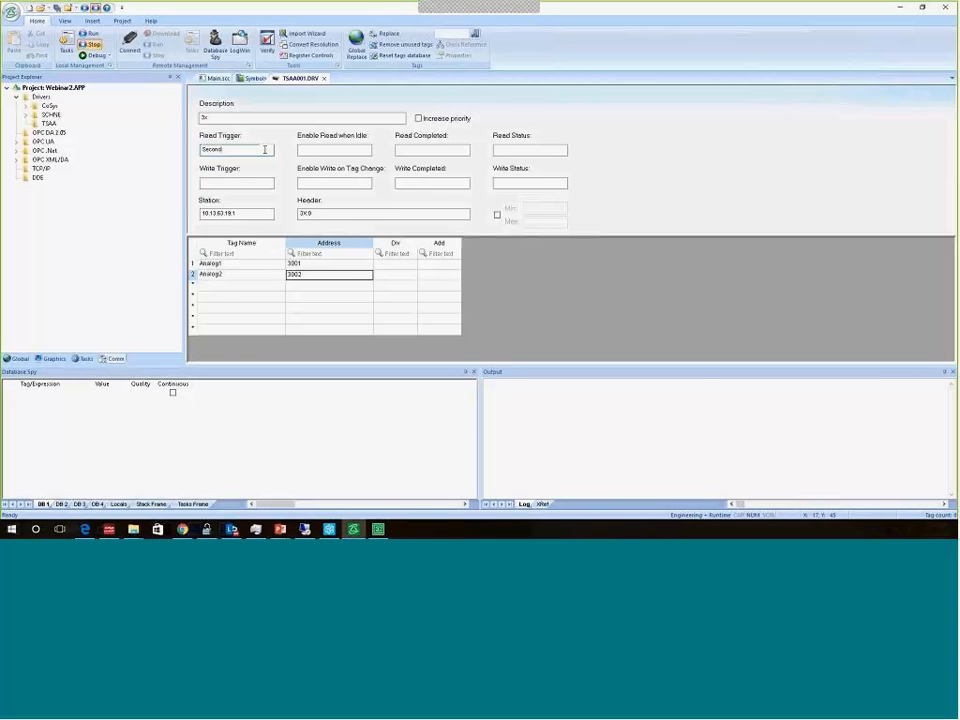
text(d)
Insert a second TSAA driver sheet and set its read trigger to Second
right_click(52, 122)
click(71, 130)
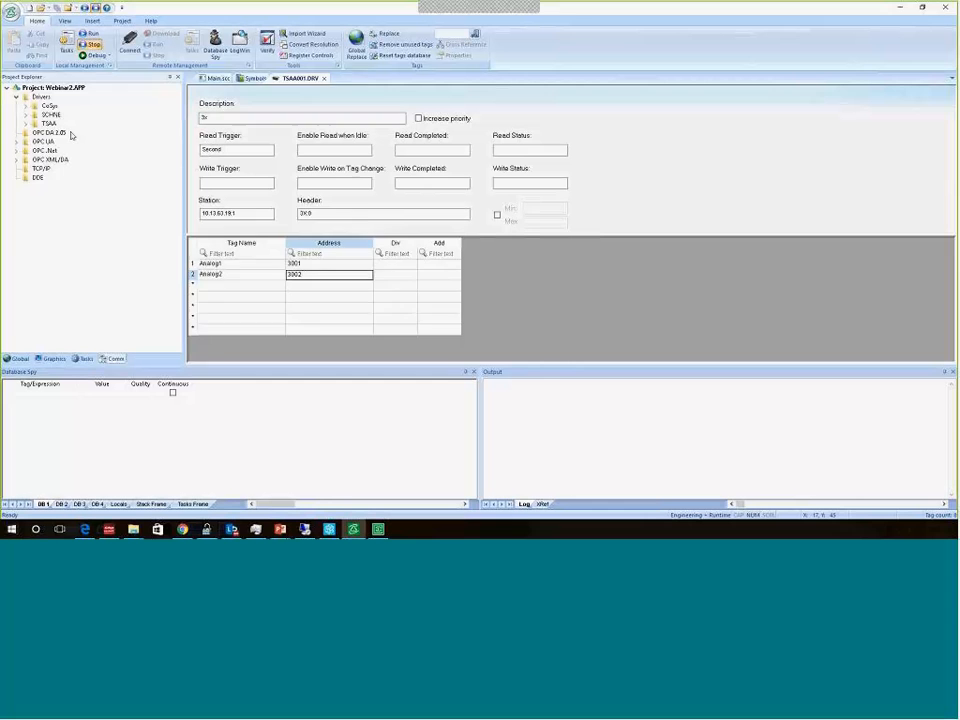
click(224, 152)
text(Secon)
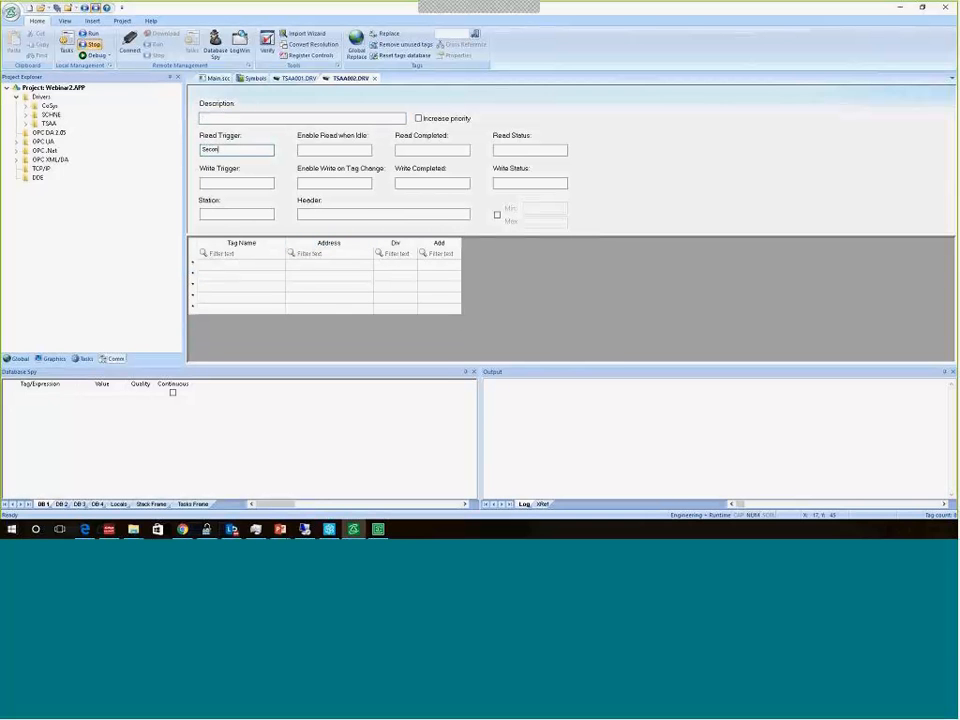
text(d)
Set the second TSAA sheet's header to 4X:0 and its station to 10.13.63.19:1
click(308, 213)
text(4X:)
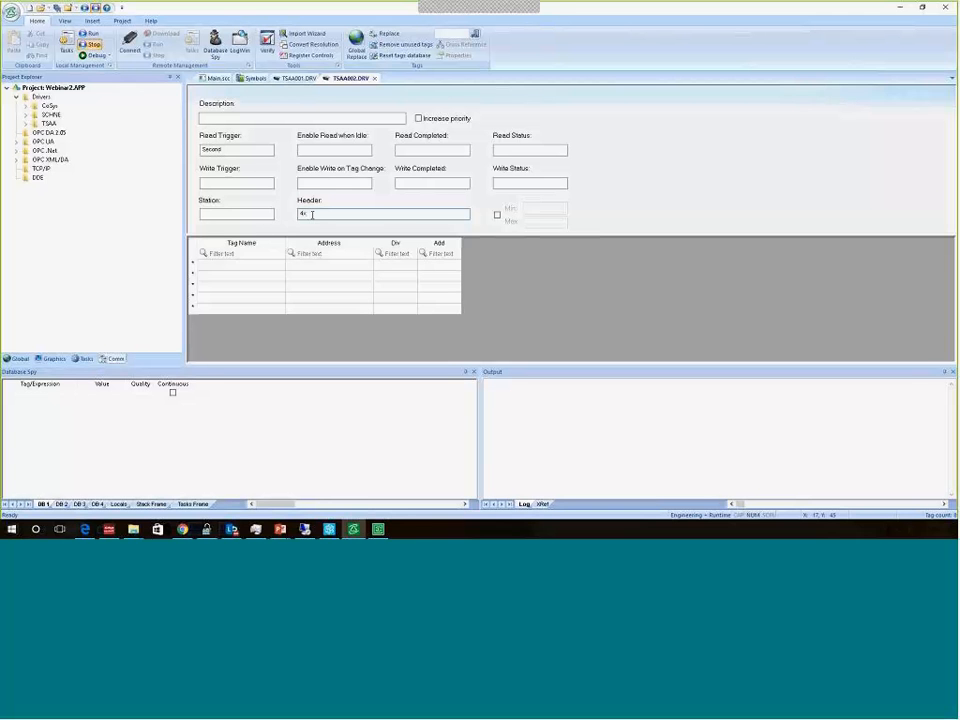
text(0)
click(215, 214)
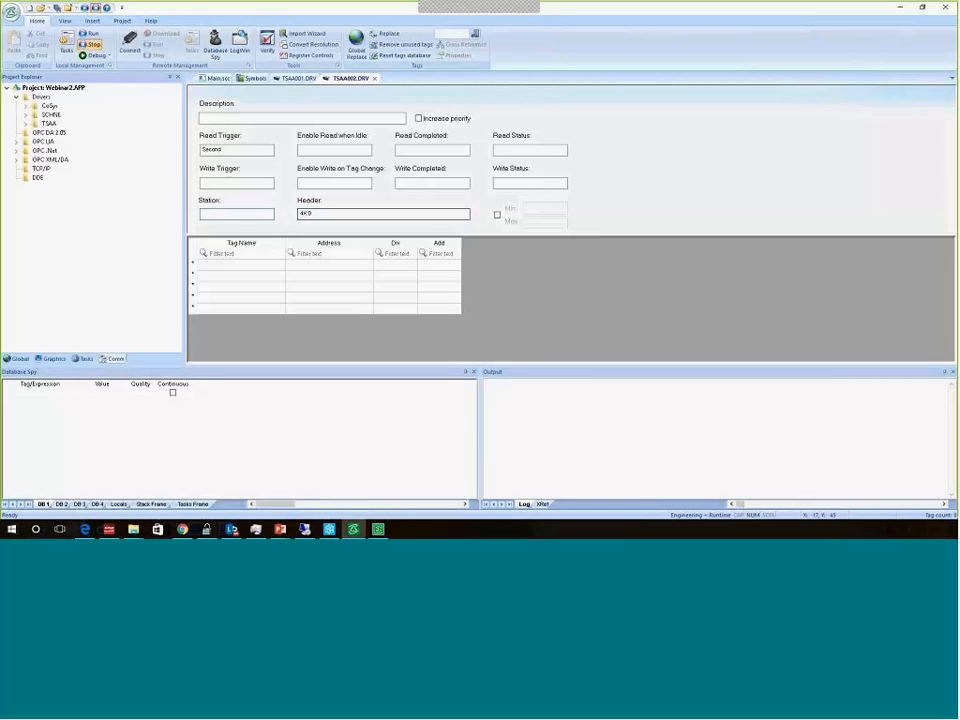
text(10.13.6.3.18.1)
key(Tab)
click(324, 265)
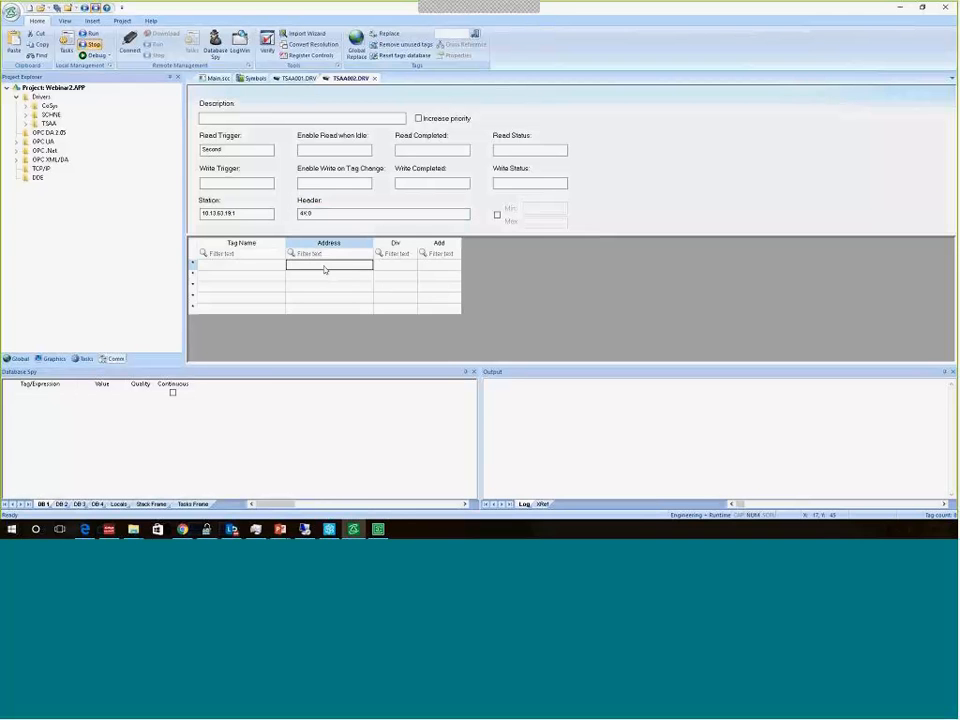
click(243, 265)
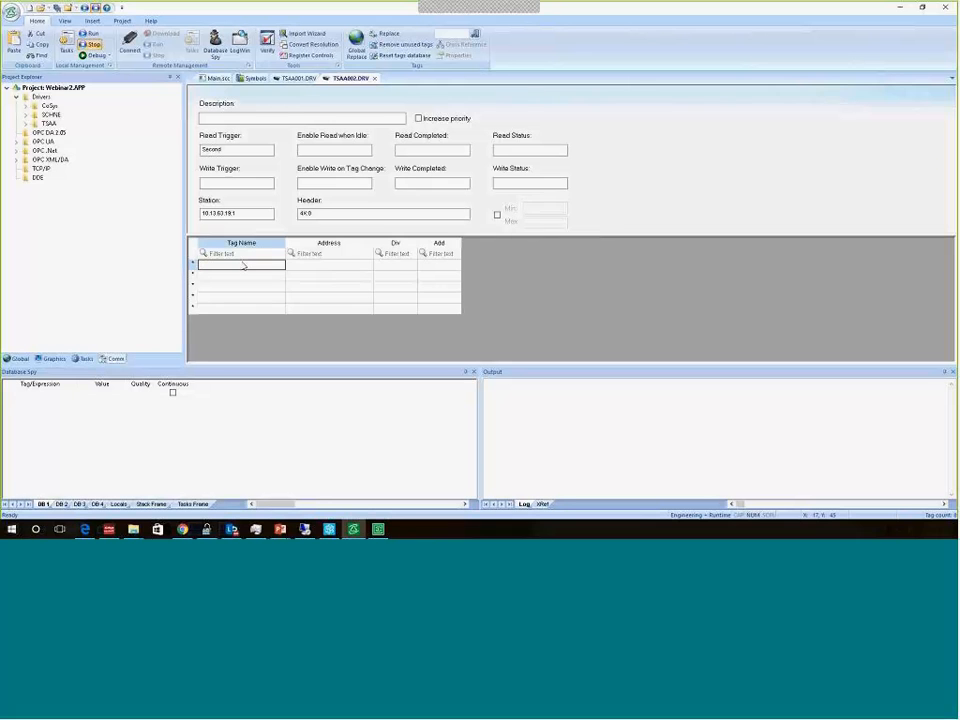
Create the integer tag ANL1_HAL with server scope in the first row of the second TSAA sheet
text(ANK)
key(BackSpace)
text(L1_HA)
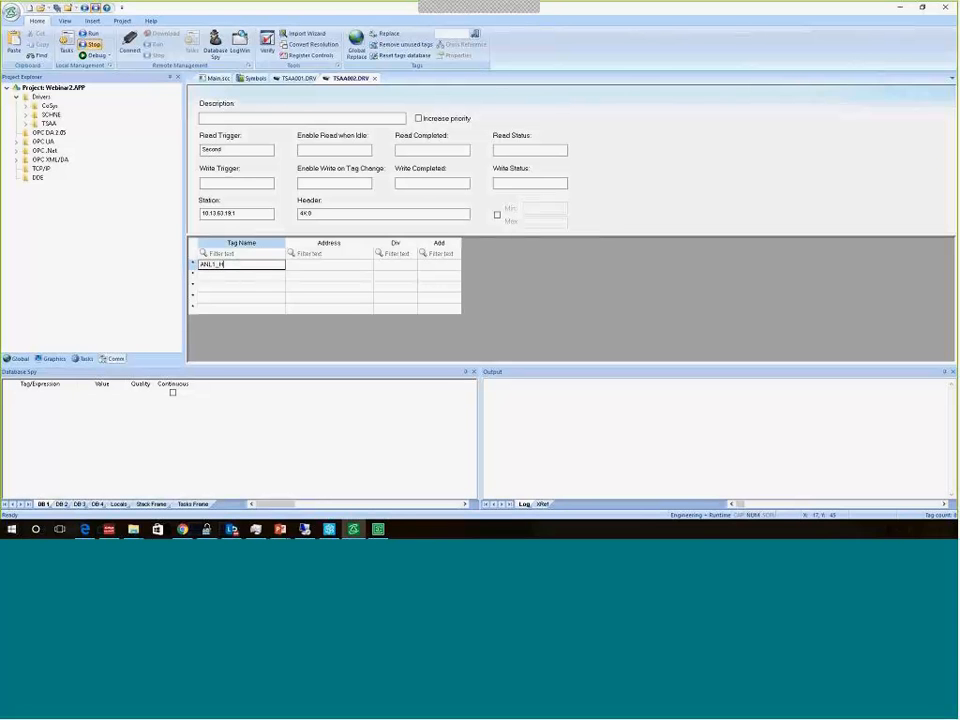
text(L)
key(Return)
key(ctrl+c)
key(Tab)
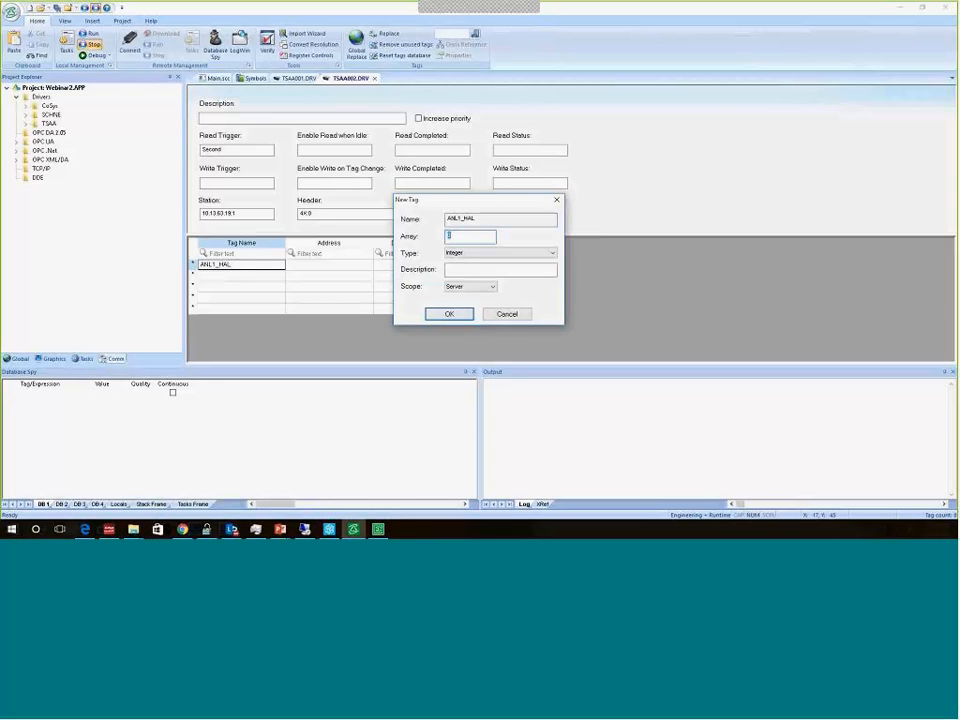
key(Return)
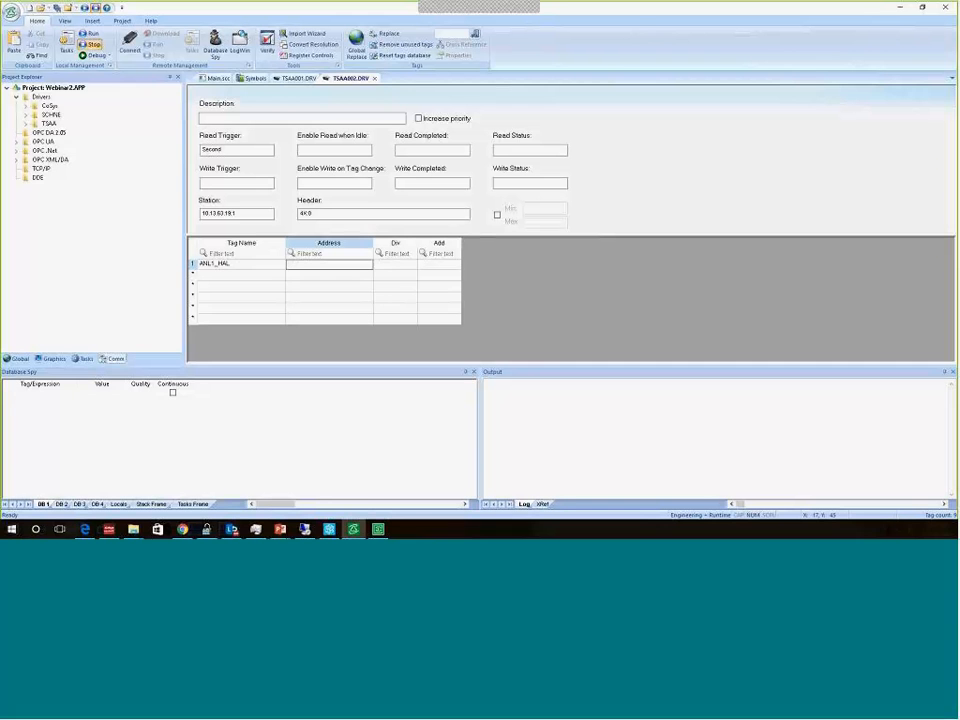
Set the ANL1_HAL tag's address to 1003 and save the driver sheet
text(1003)
key(ctrl+s)
key(Return)
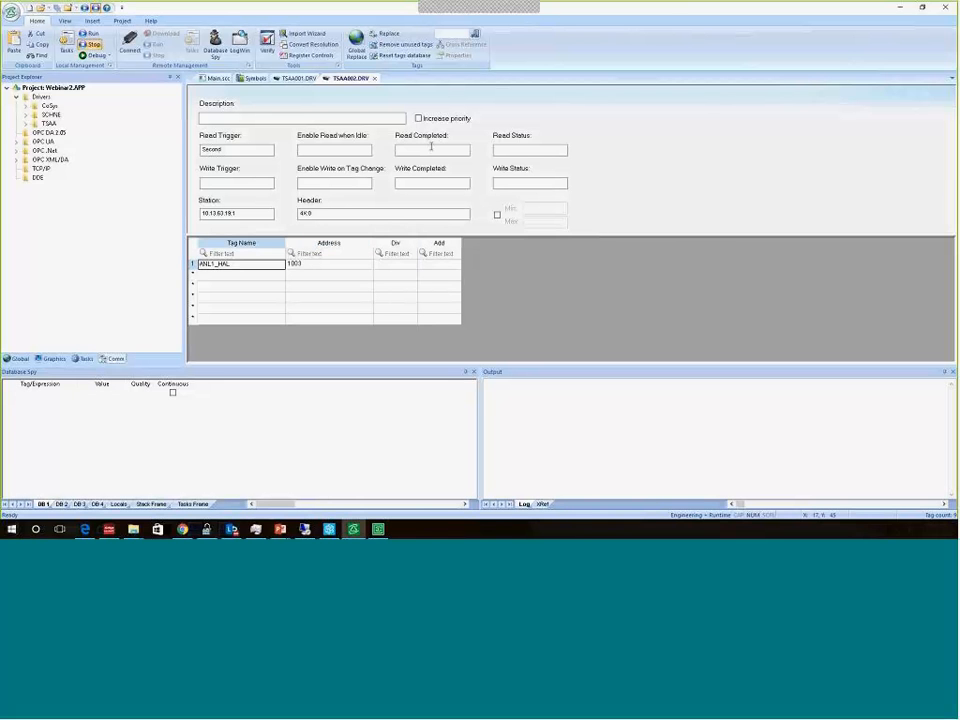
Add the tags Analog1, Analog2 and ANL1_HAL from the two TSAA sheets to the Database Spy
click(298, 82)
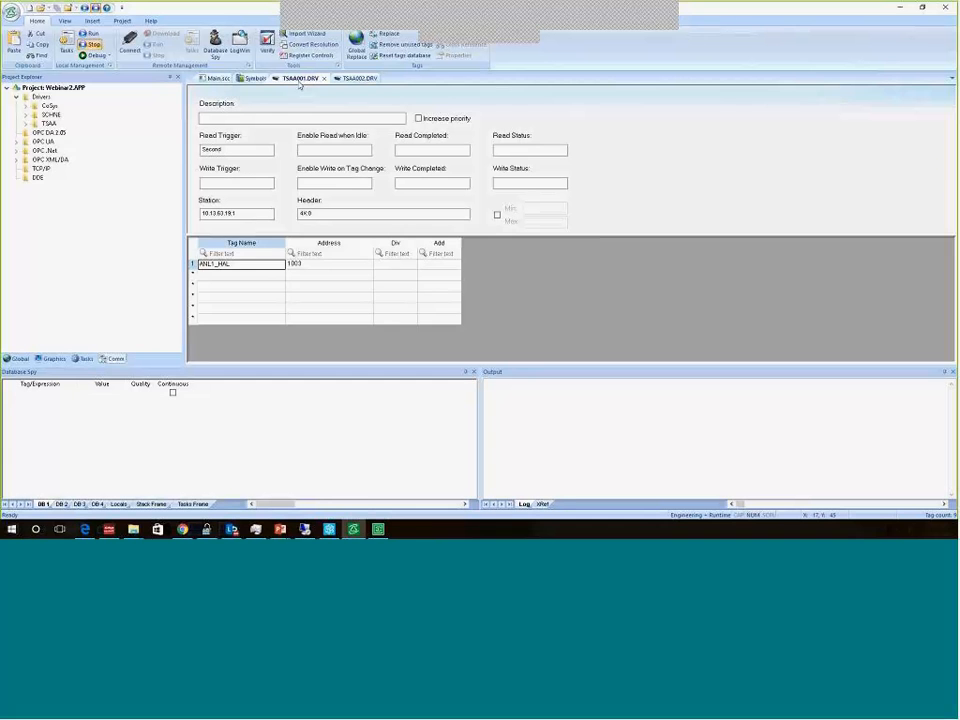
click(258, 275)
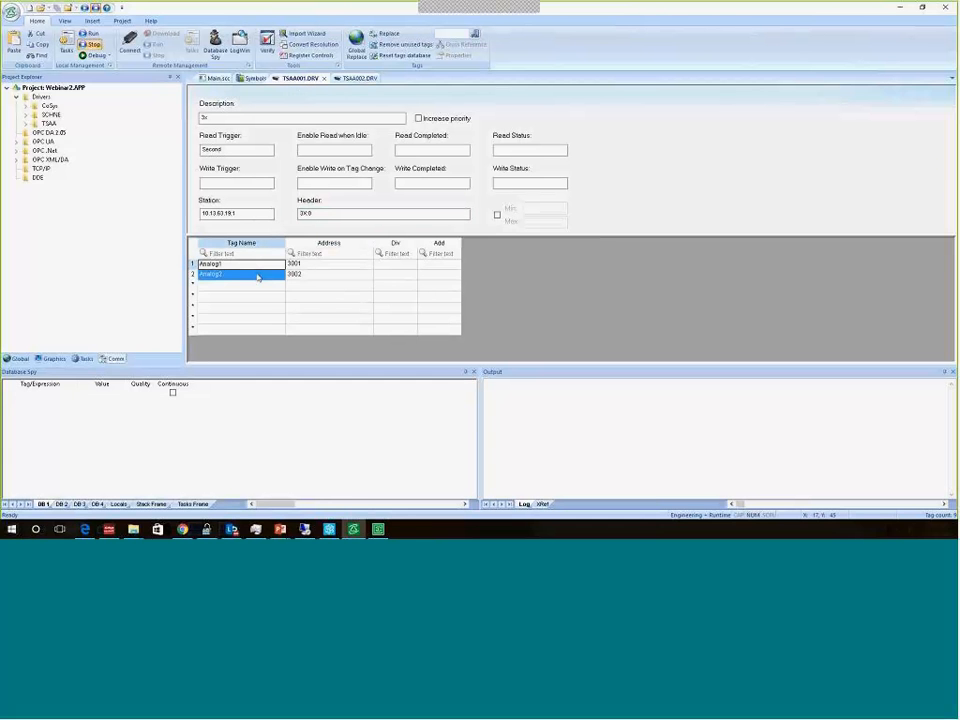
click(51, 393)
text(Analog1 Analog2)
click(365, 78)
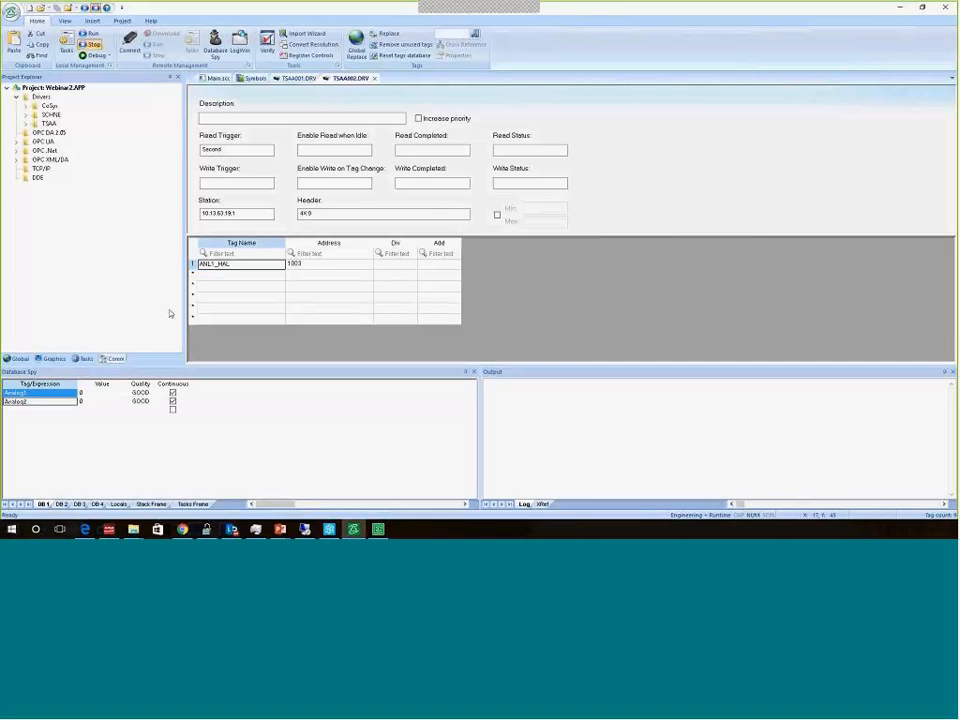
click(73, 409)
key(ctrl+v)
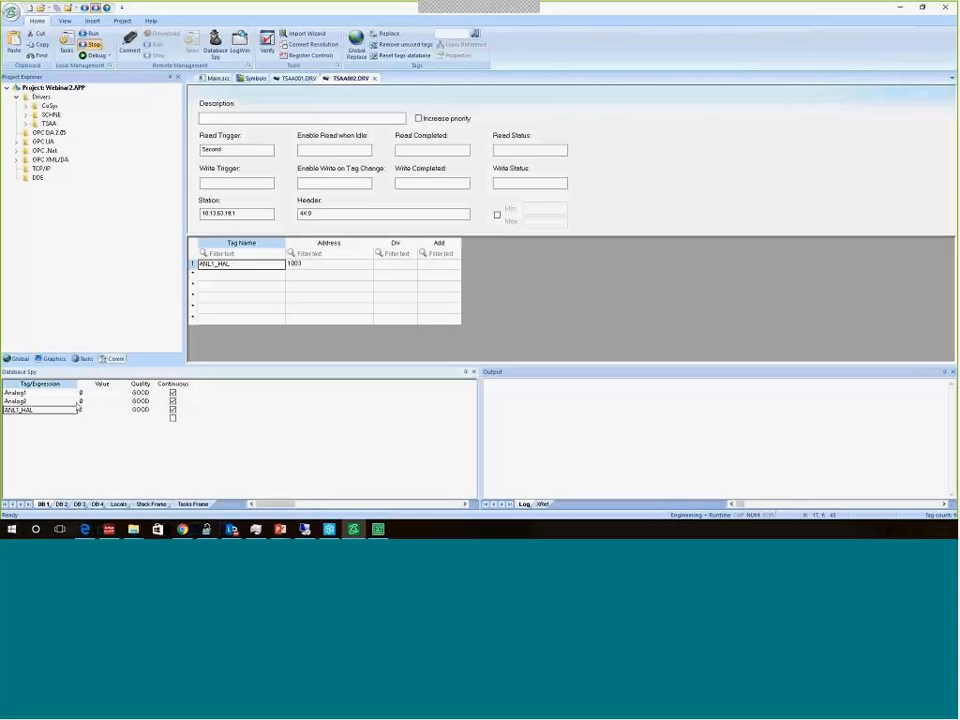
click(98, 411)
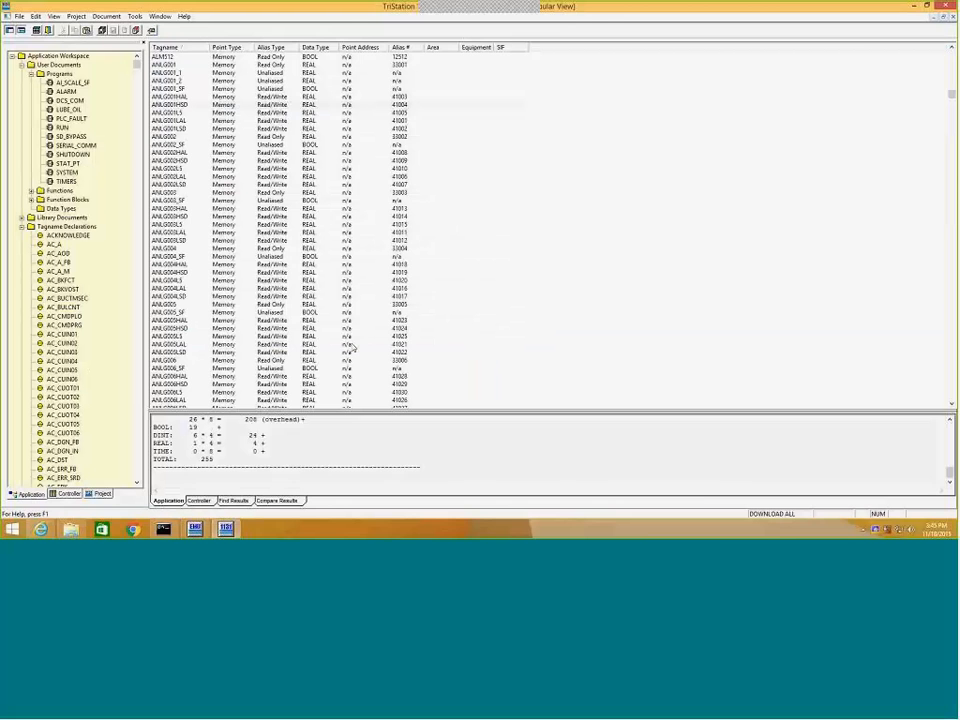
In TriStation 1131, show the running program at 200% zoom and examine the value of ANLG001HAL
click(160, 16)
click(191, 111)
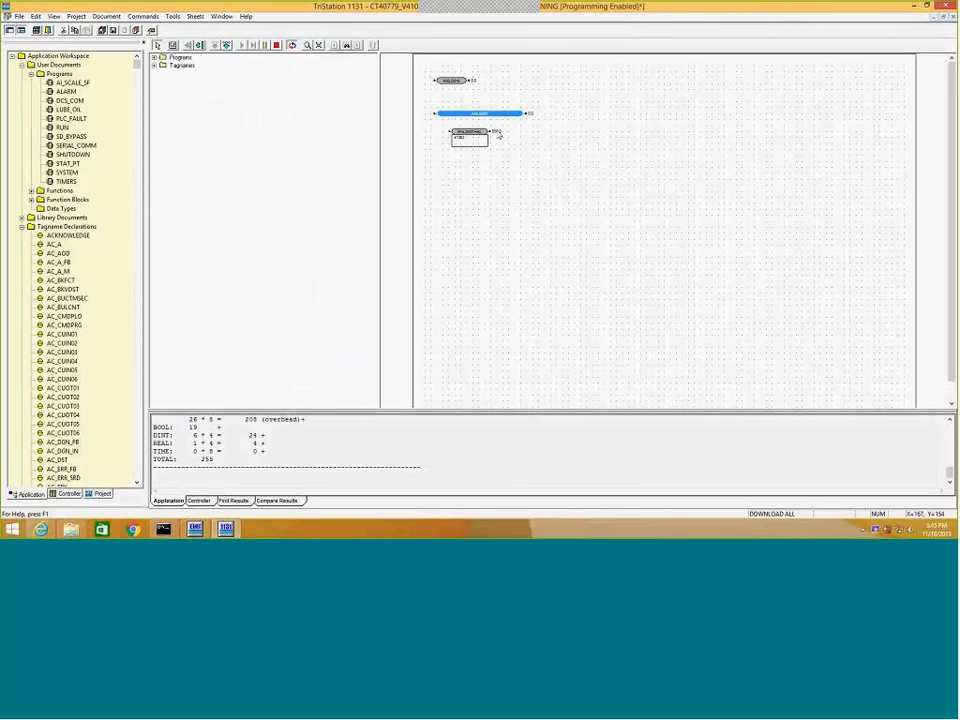
click(308, 45)
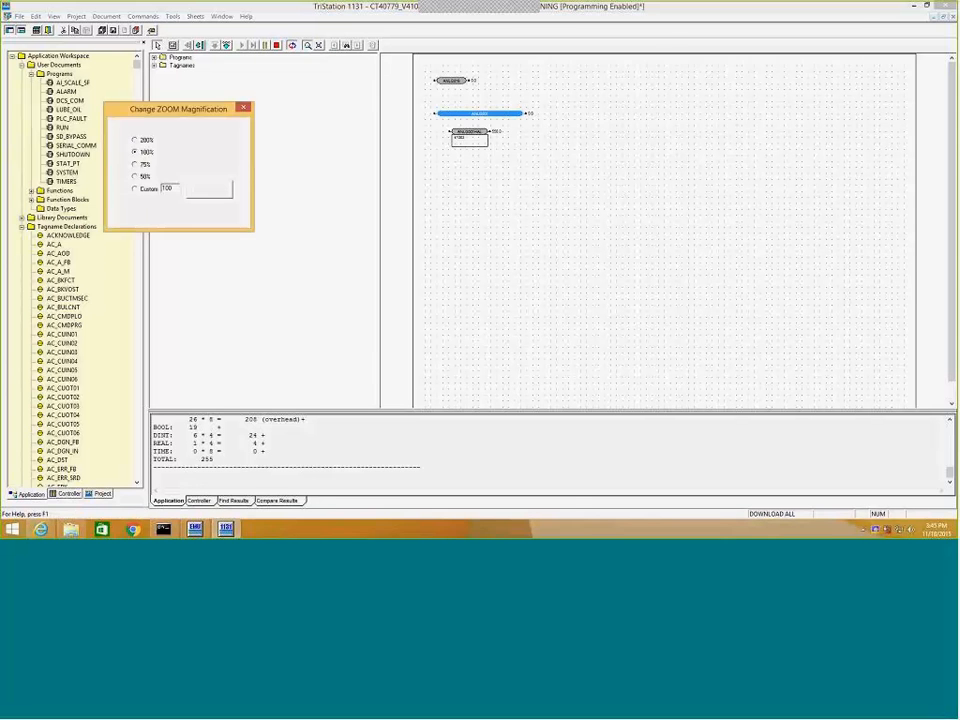
click(146, 142)
click(181, 219)
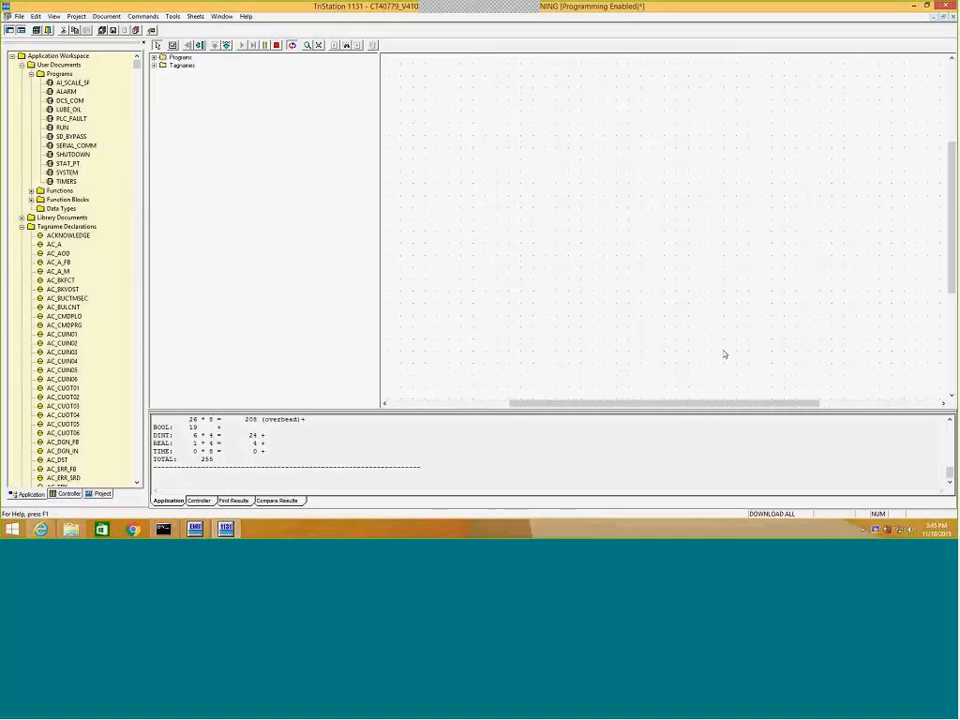
drag(741, 404, 825, 405)
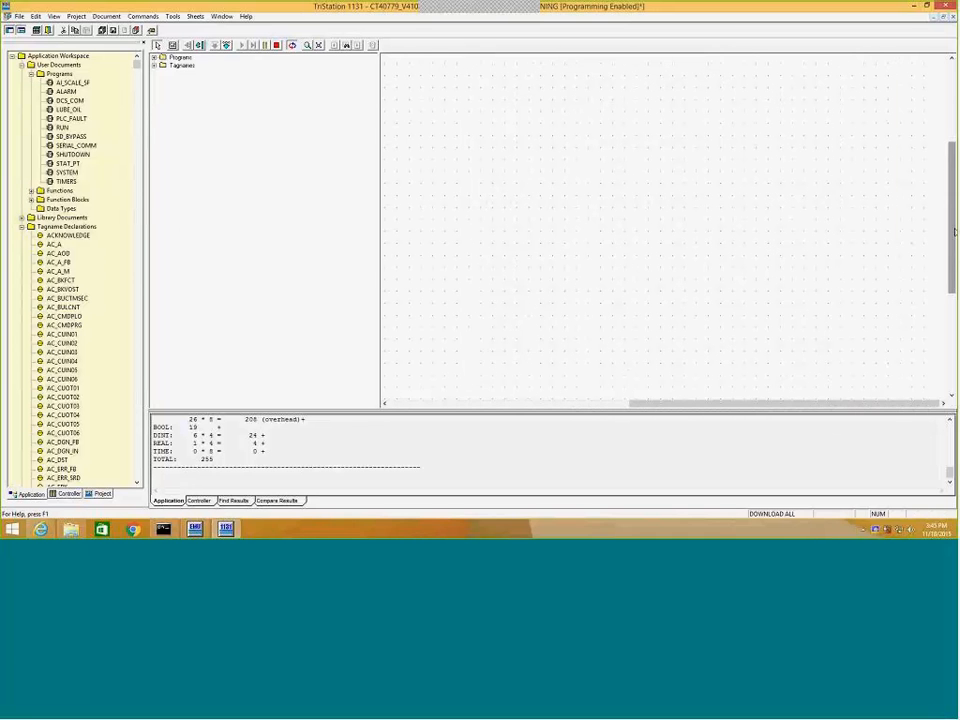
drag(954, 231, 954, 145)
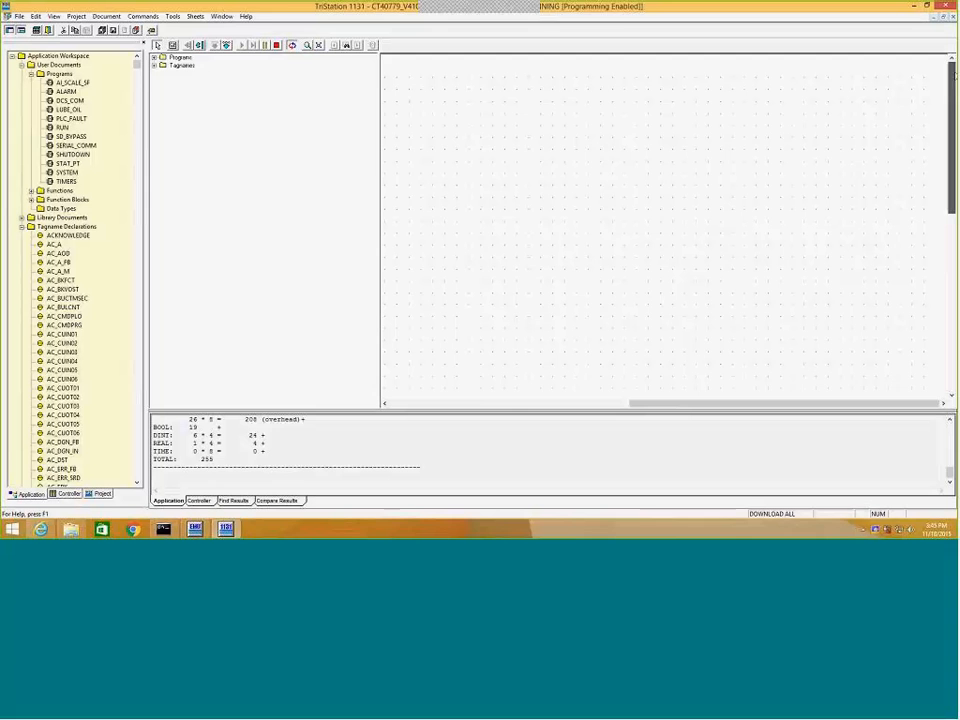
click(529, 410)
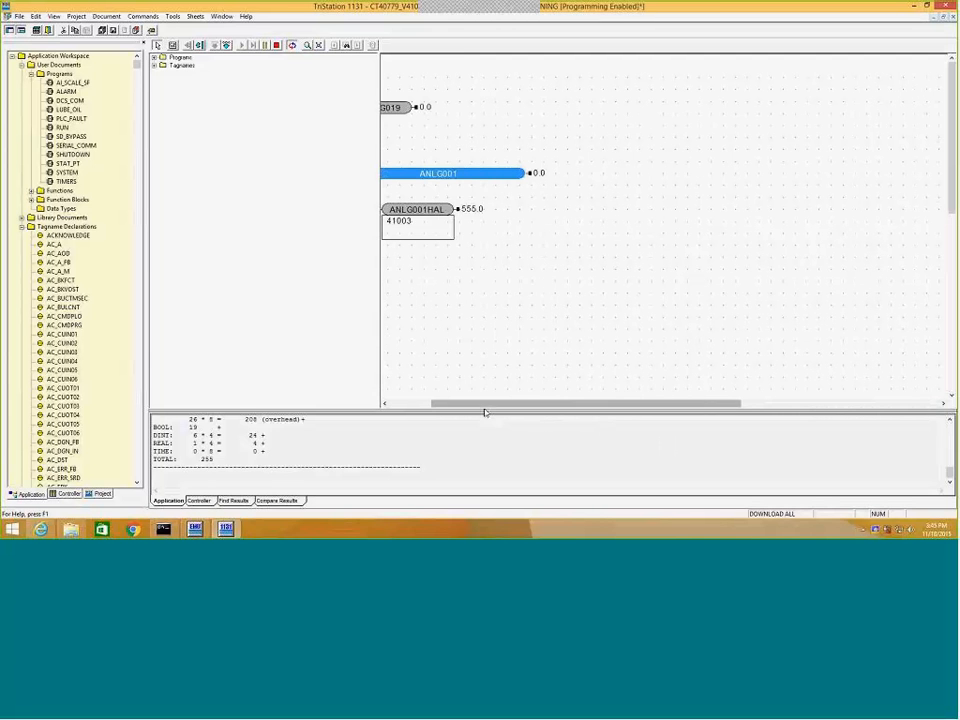
drag(439, 405, 398, 406)
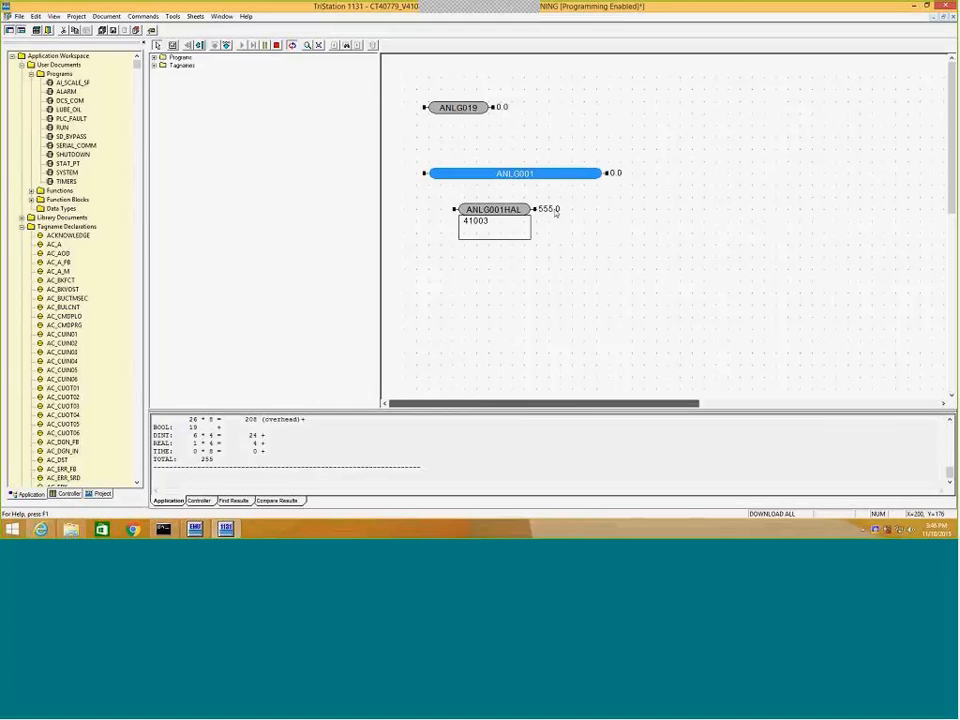
click(554, 214)
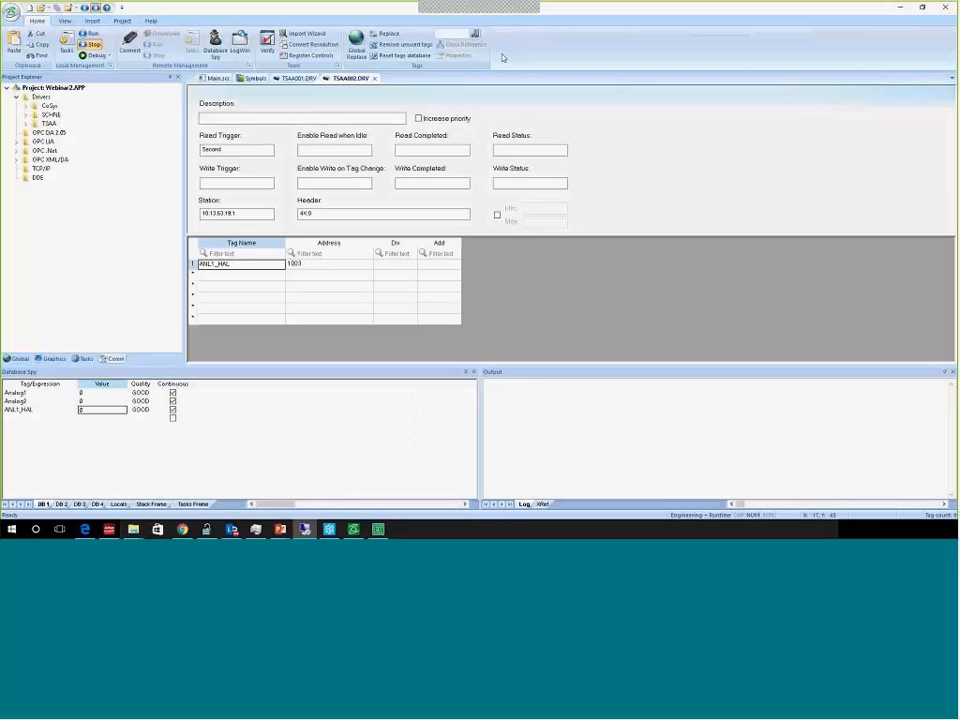
Switch back to InduSoft Web Studio, run the project and check the ANL1_HAL and Analog2 values in the Database Spy
click(221, 273)
click(223, 256)
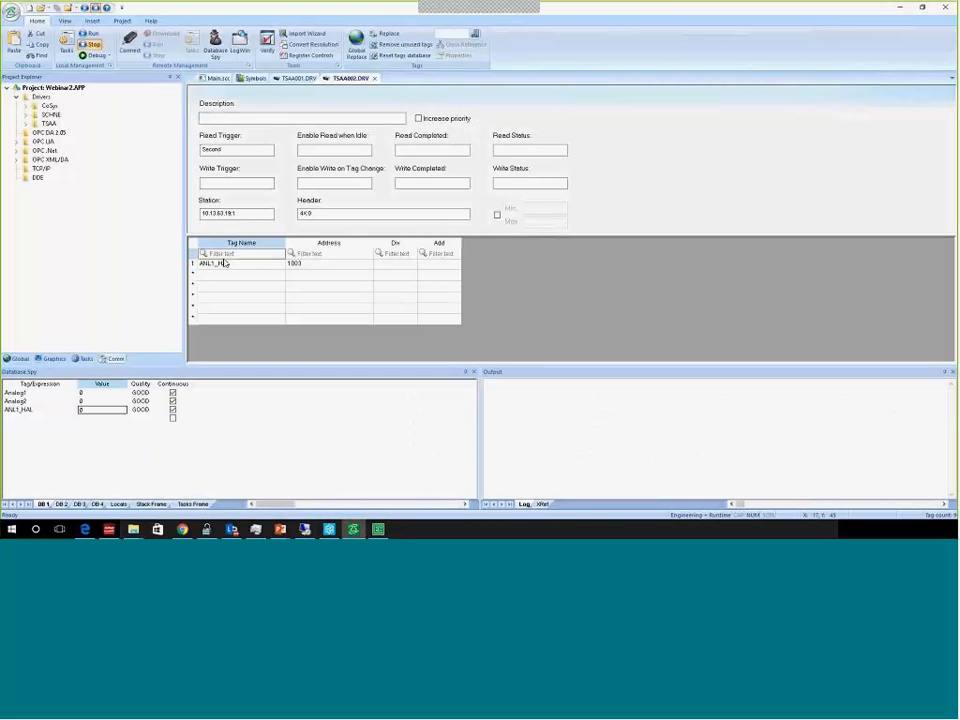
click(224, 263)
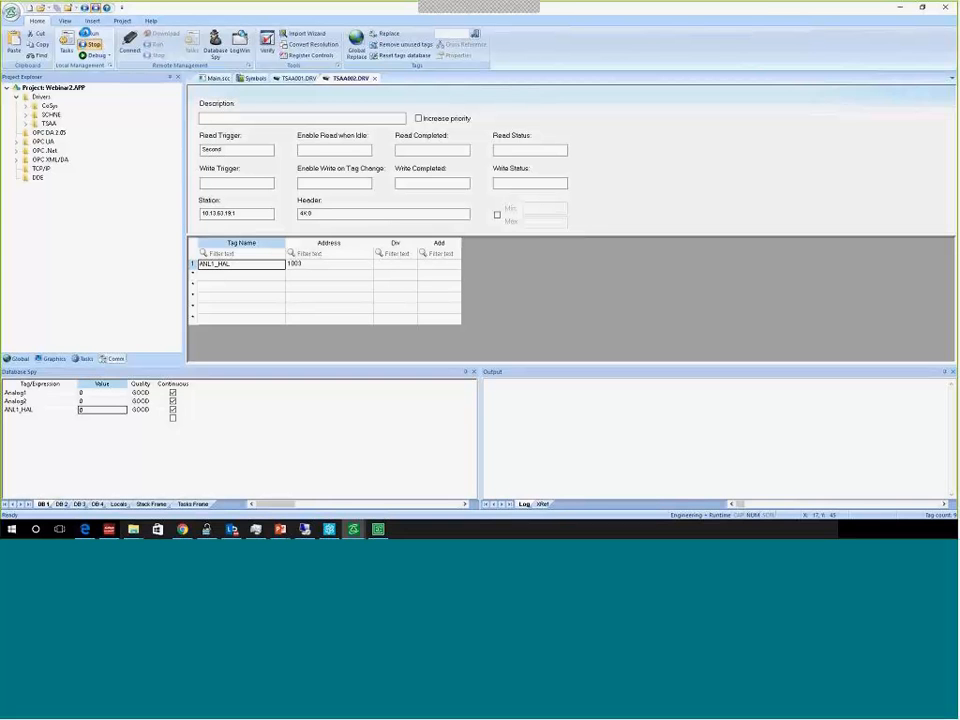
click(88, 35)
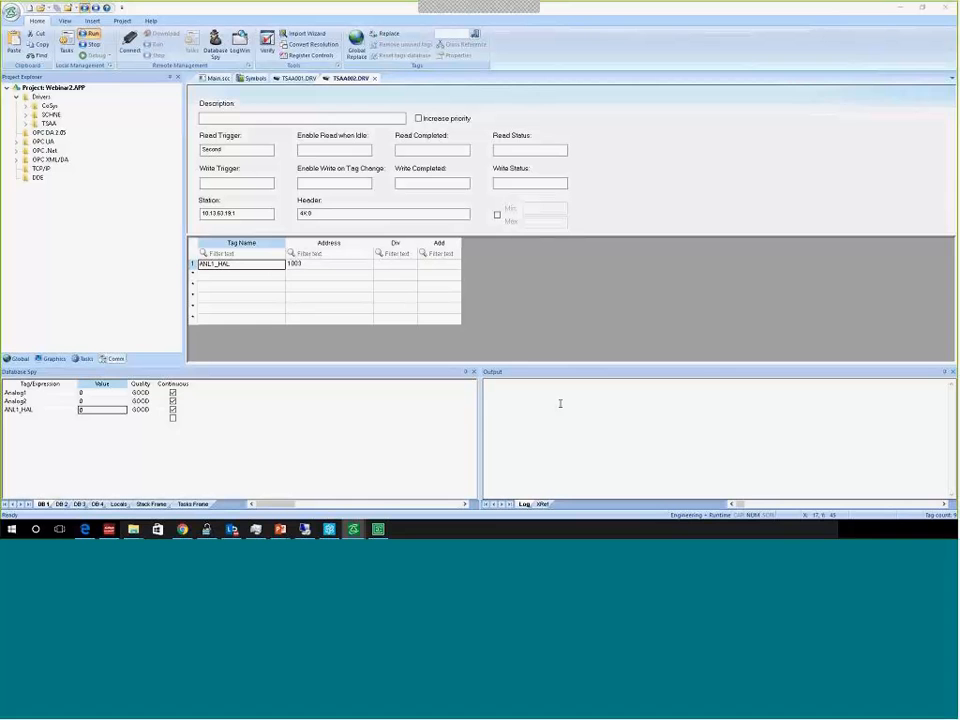
text(555)
click(110, 402)
click(110, 411)
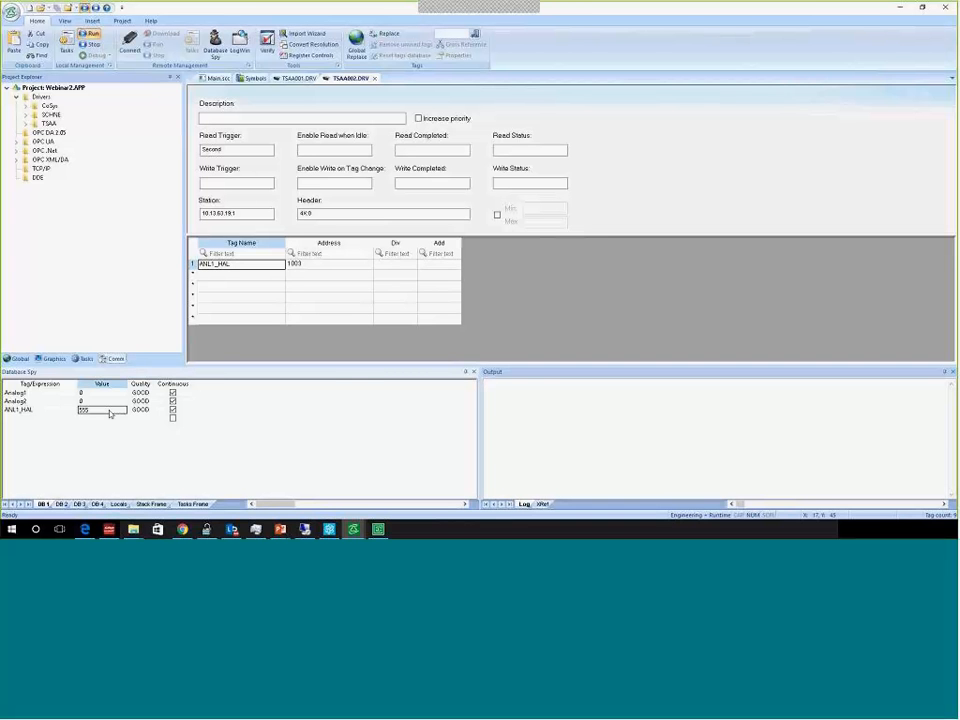
click(112, 403)
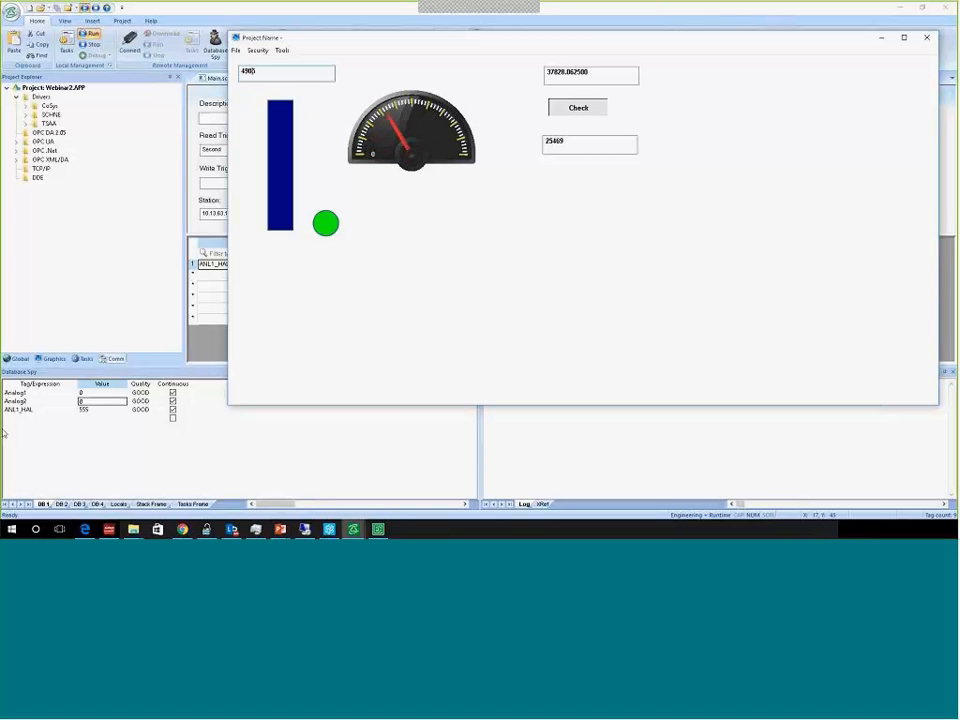
Try to write the value 4444 to ANL1_HAL from the Database Spy
click(82, 410)
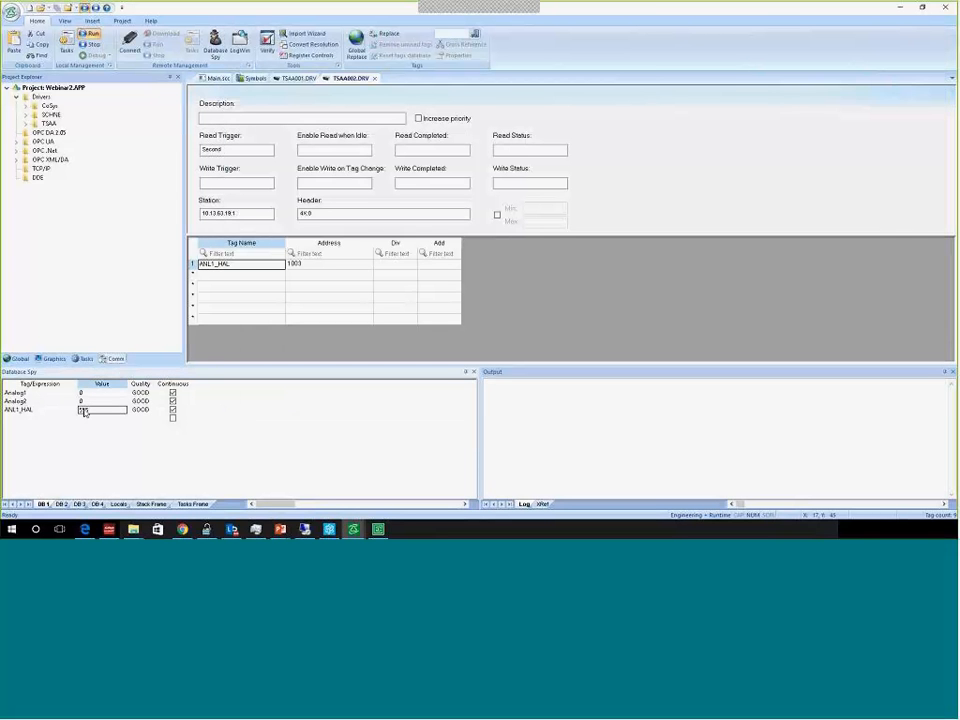
text(4444)
key(Return)
click(102, 410)
text(555)
Set the second TSAA sheet's Enable Write on Tag Change to 1 and write 4444 to ANL1_HAL
click(325, 184)
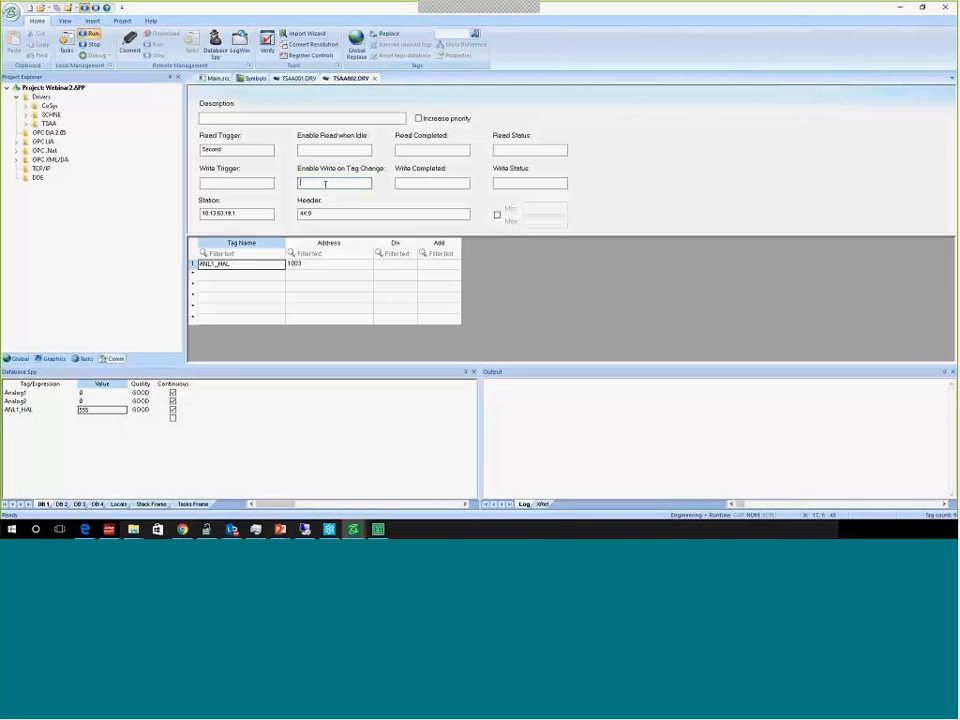
text(1)
click(84, 410)
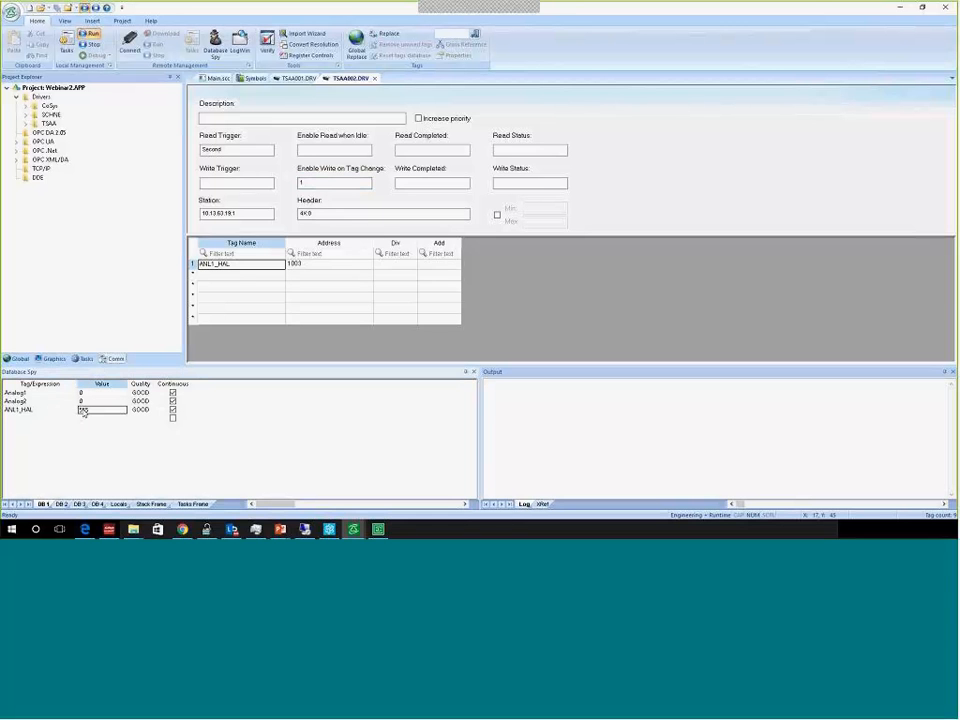
text(4444)
key(Return)
click(85, 411)
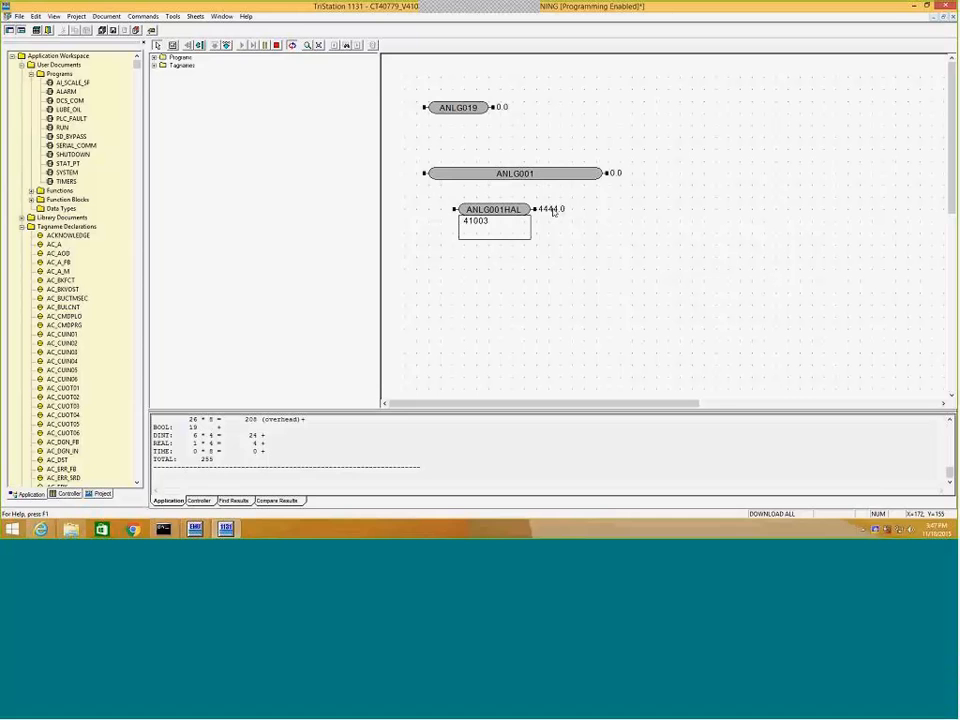
Switch to TriStation 1131 and enable the ANLG001 point, accepting the default forced point comment
mouse_move(420, 6)
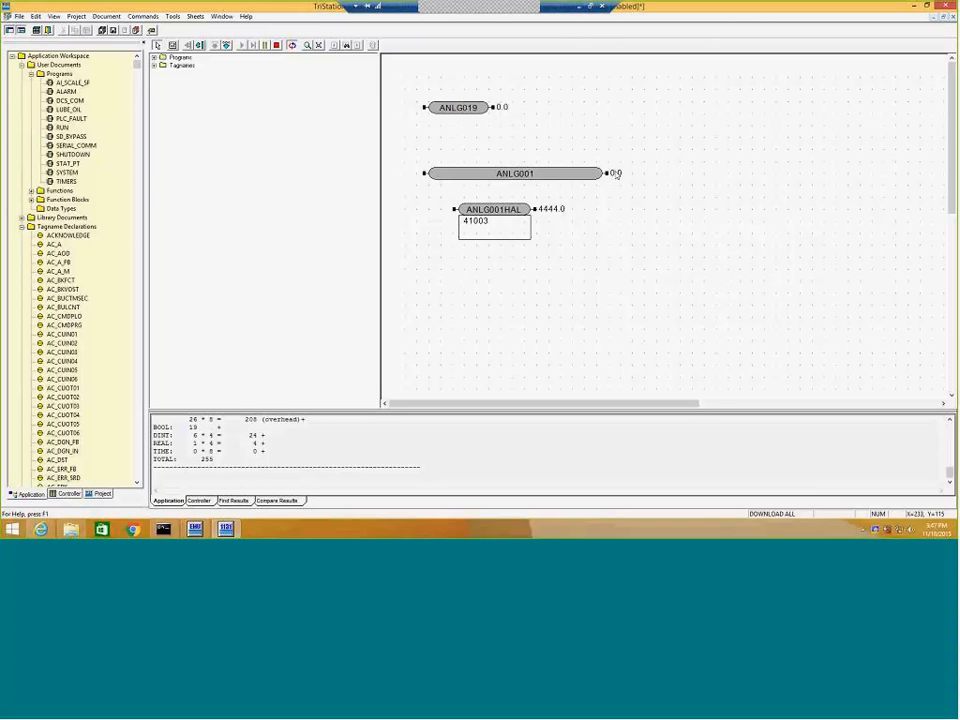
double_click(616, 173)
click(566, 155)
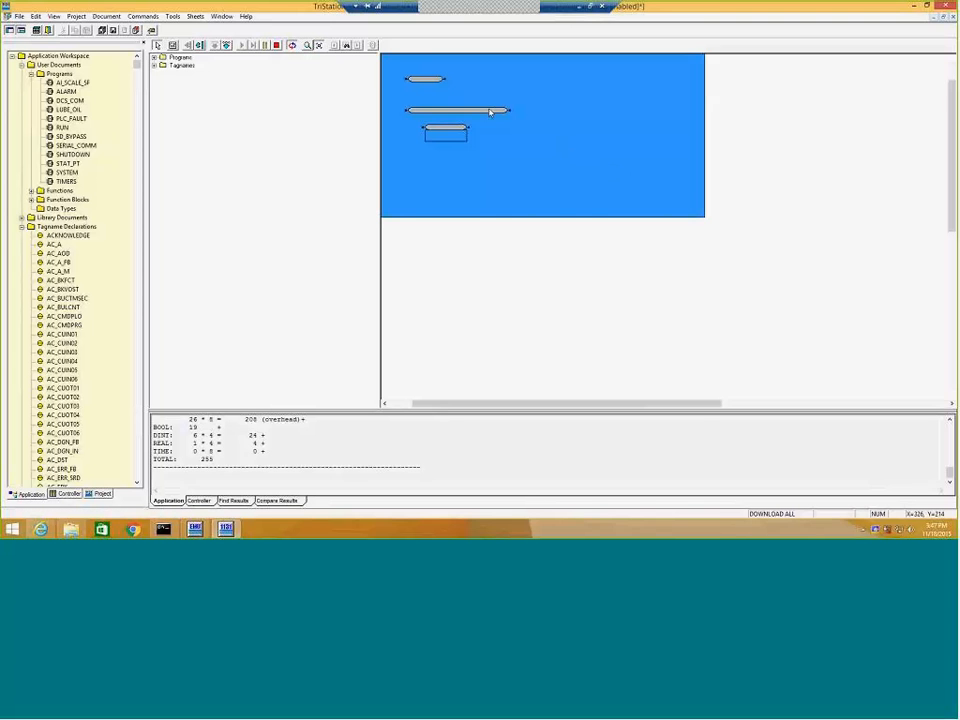
double_click(506, 131)
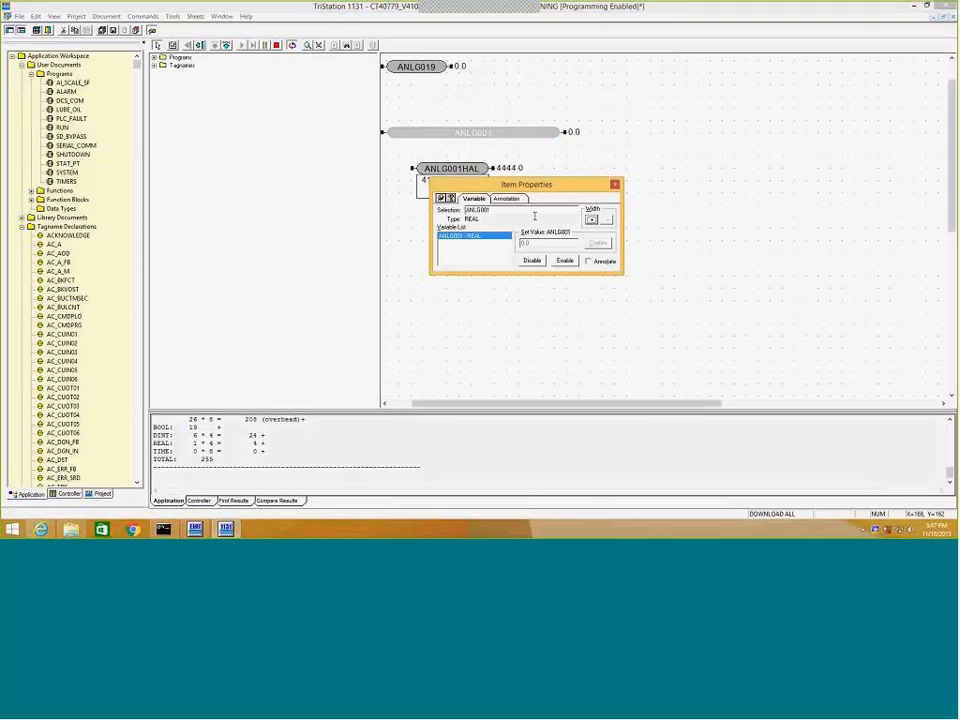
click(564, 260)
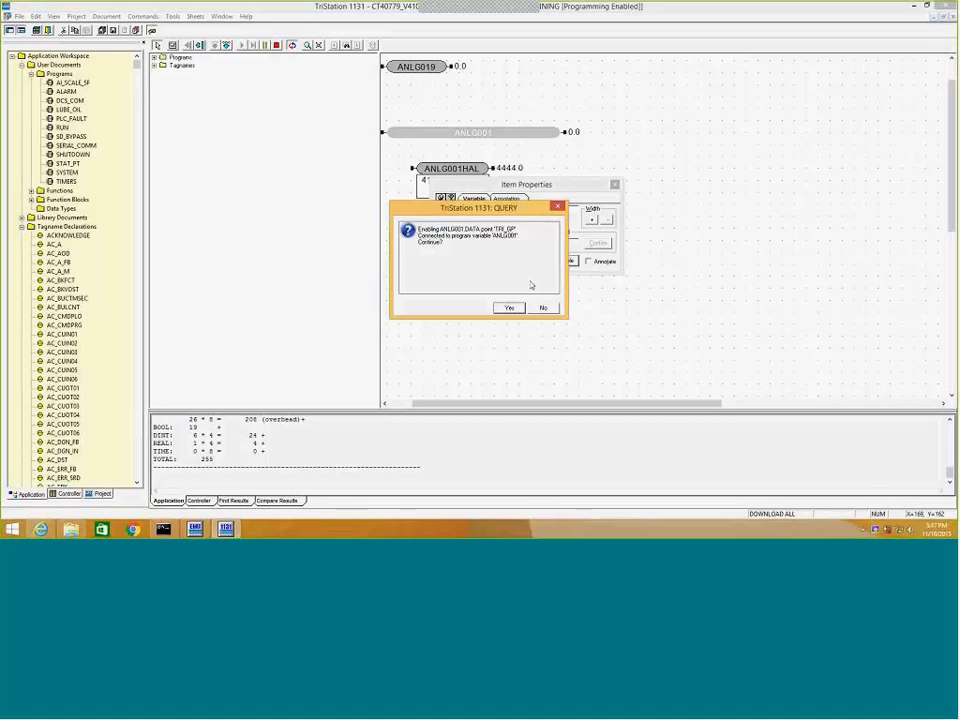
click(509, 307)
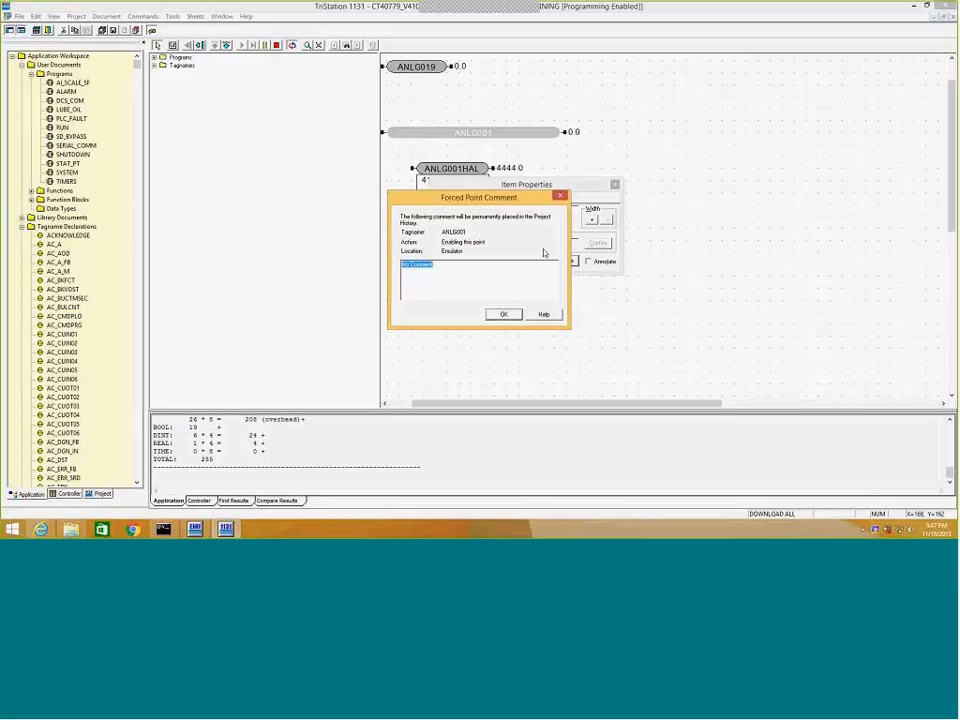
click(503, 314)
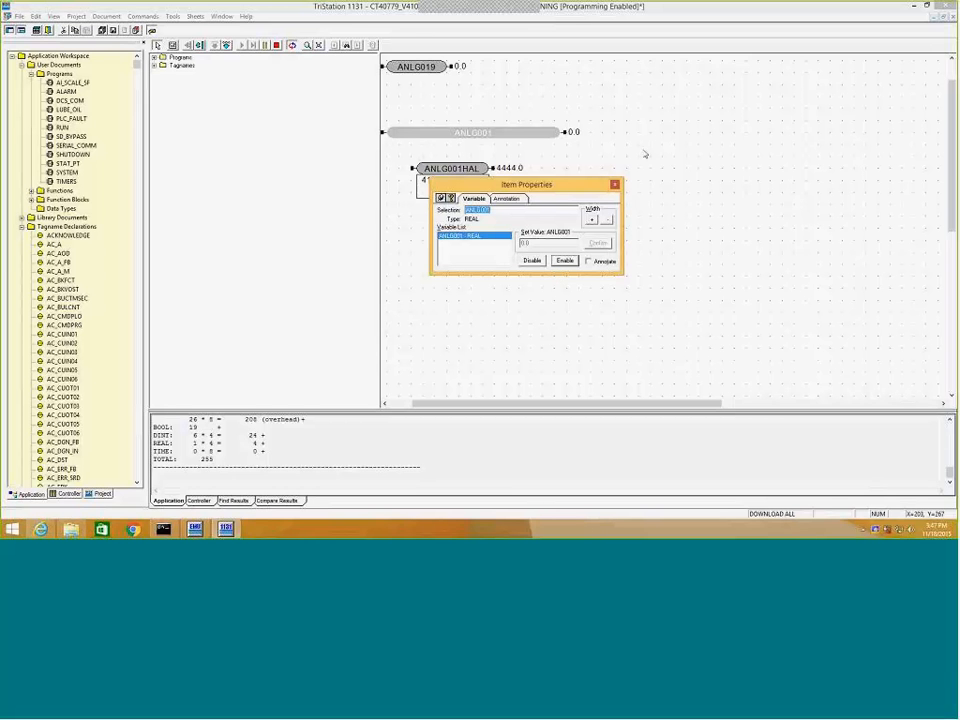
click(614, 184)
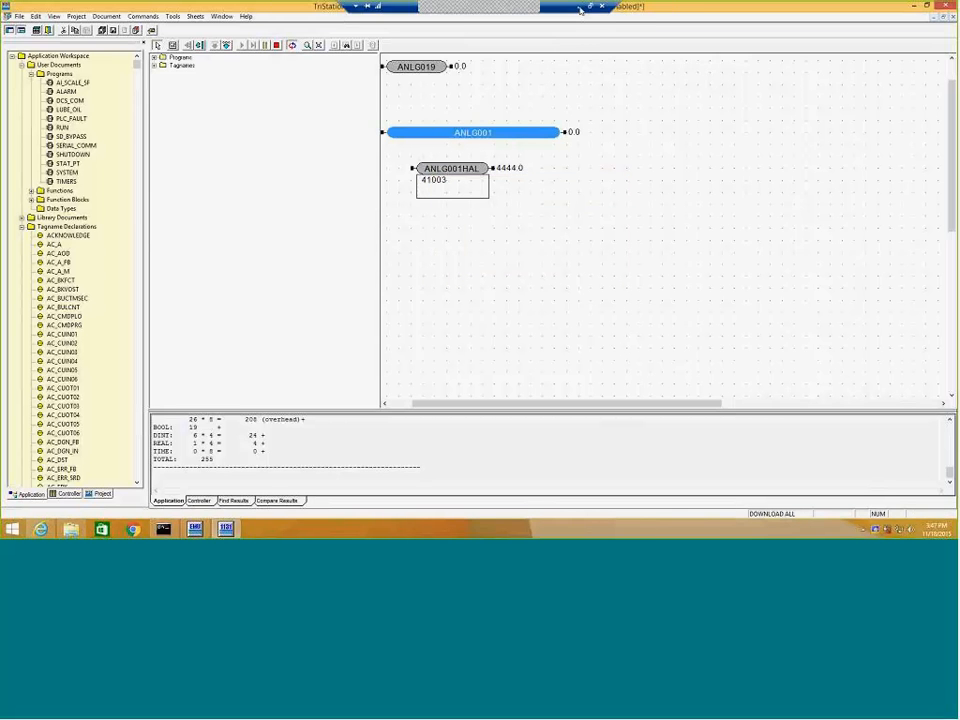
Switch back to InduSoft Web Studio and stop the running project
click(580, 10)
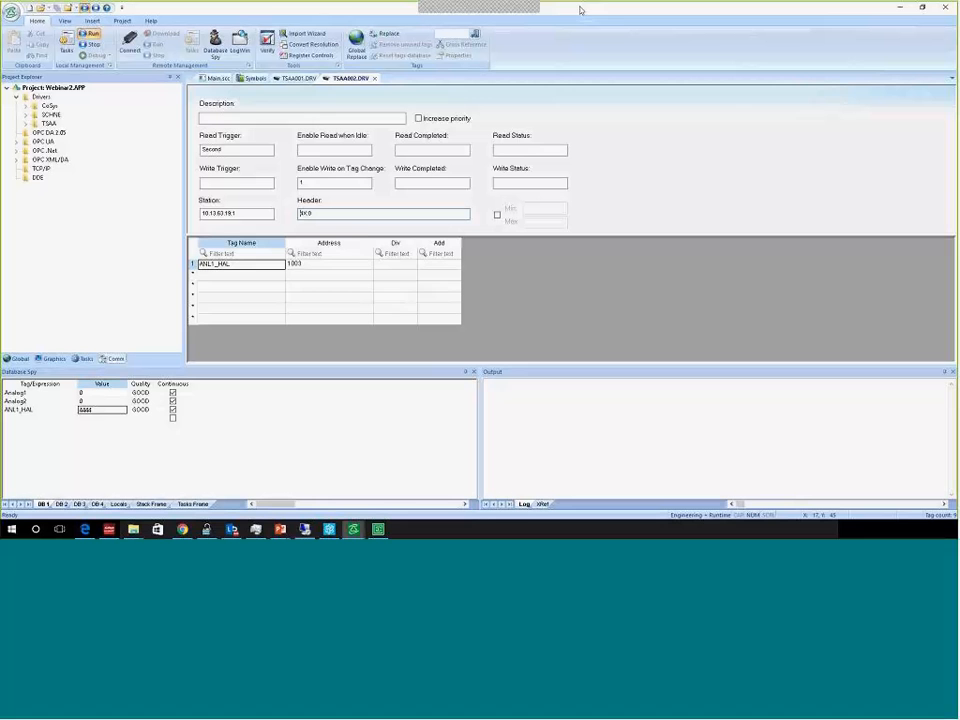
click(313, 273)
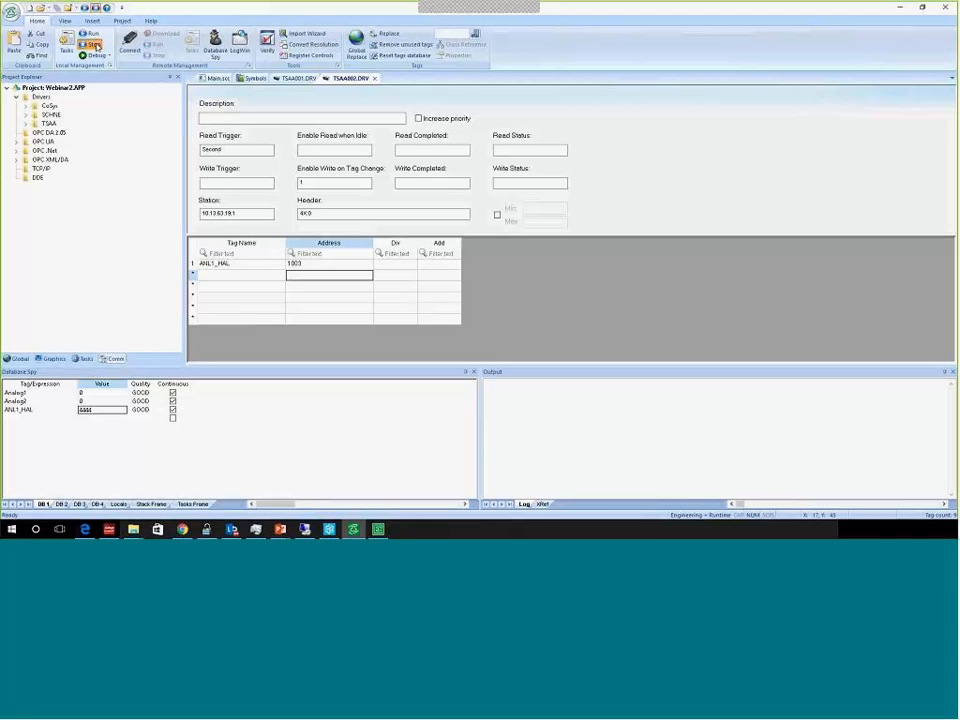
Stop the project's runtime and advance the PowerPoint slide show to the Main Driver Sheet slide
click(94, 45)
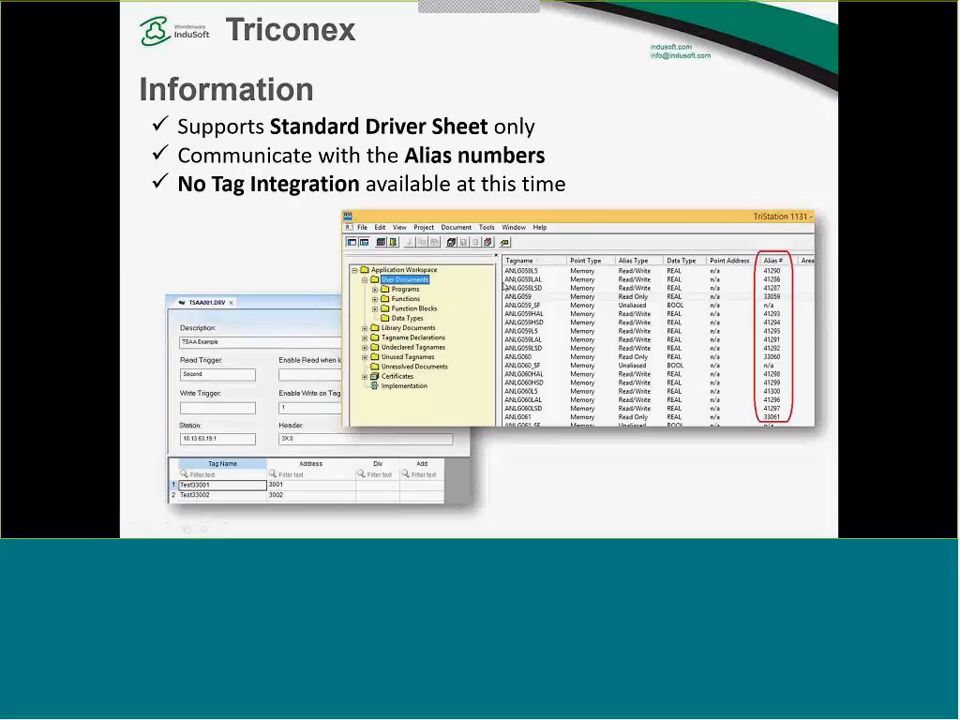
click(503, 286)
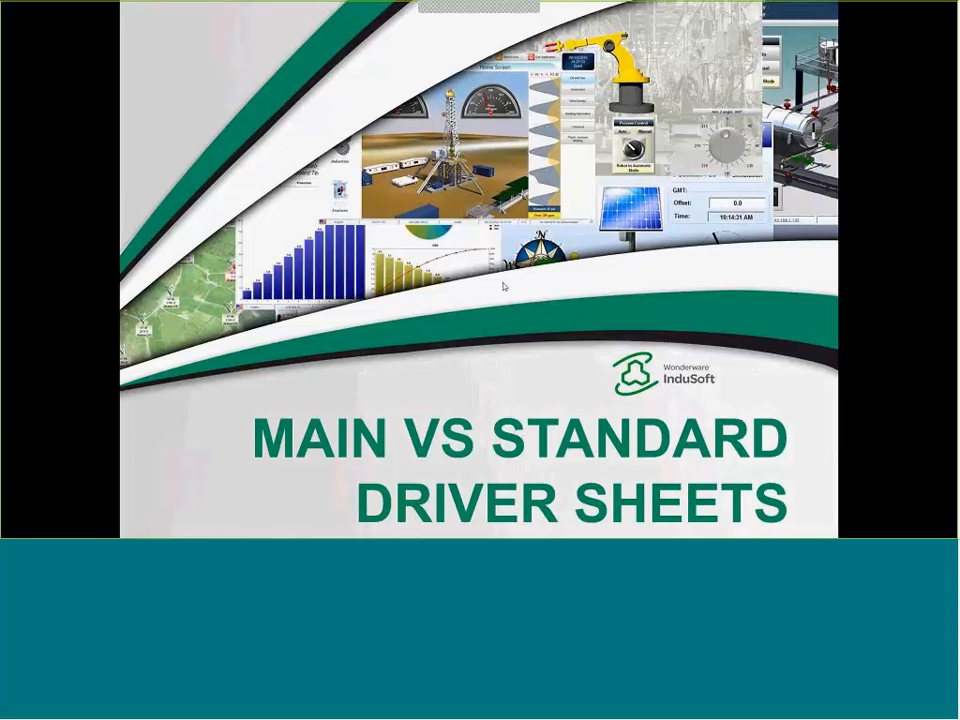
key(Right)
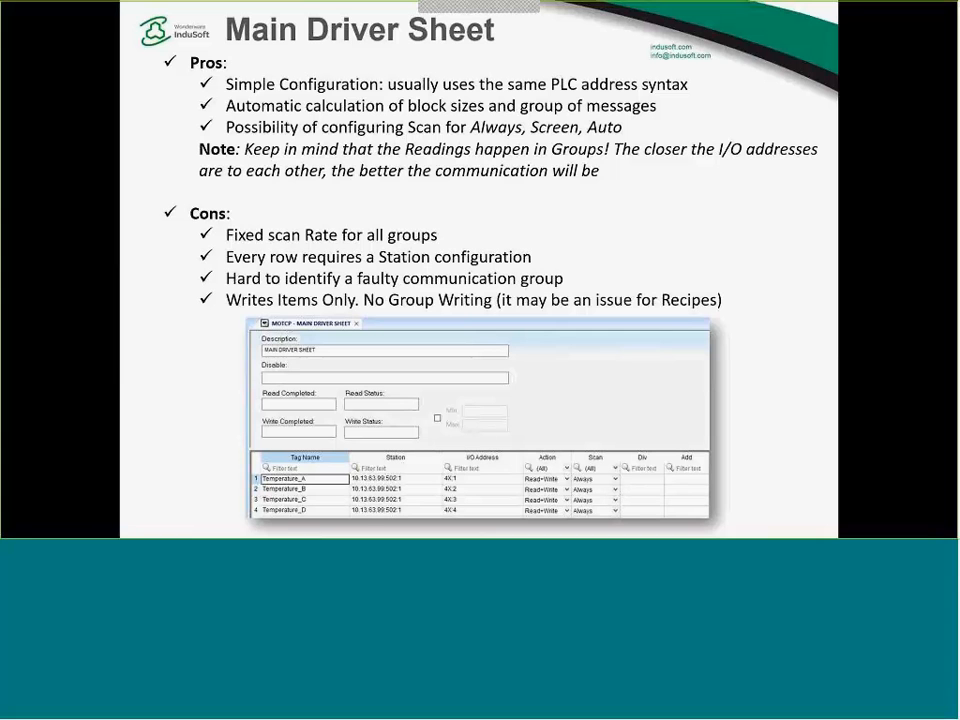
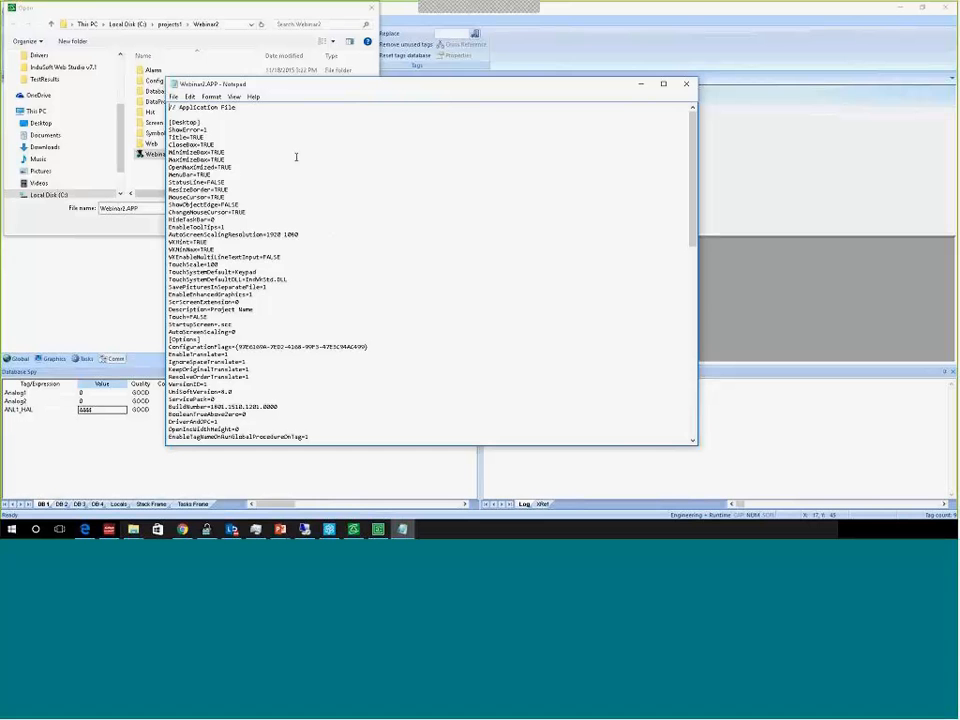
In Notepad, find the [Options] section of Webinar2.APP and add the entry MainDrvSheetTrigger below it
key(ctrl+f)
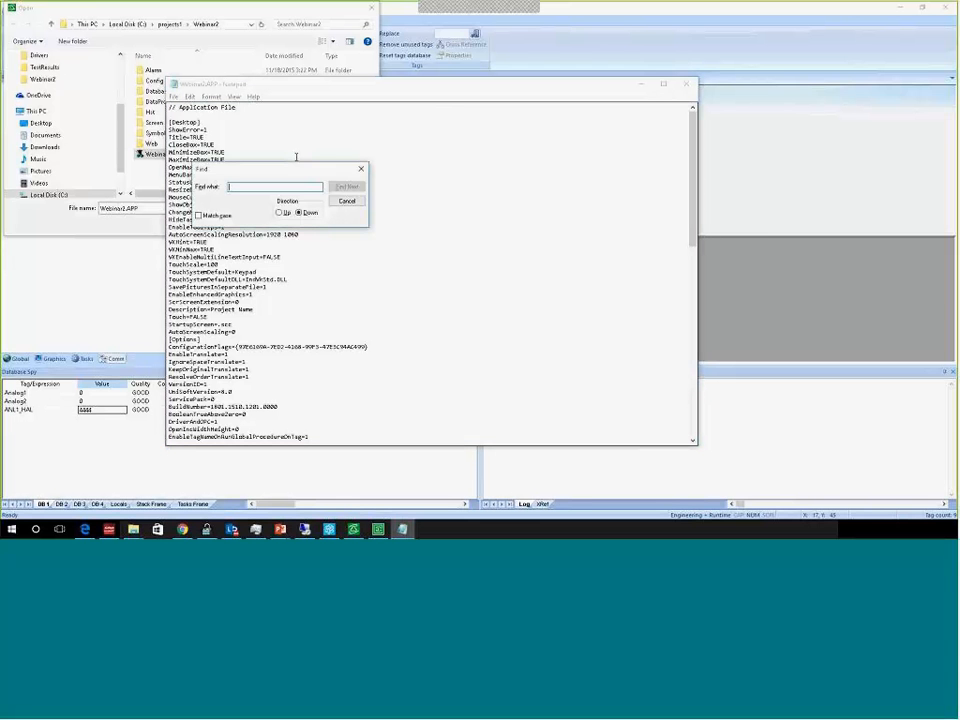
text(sp)
key(Return)
key(Escape)
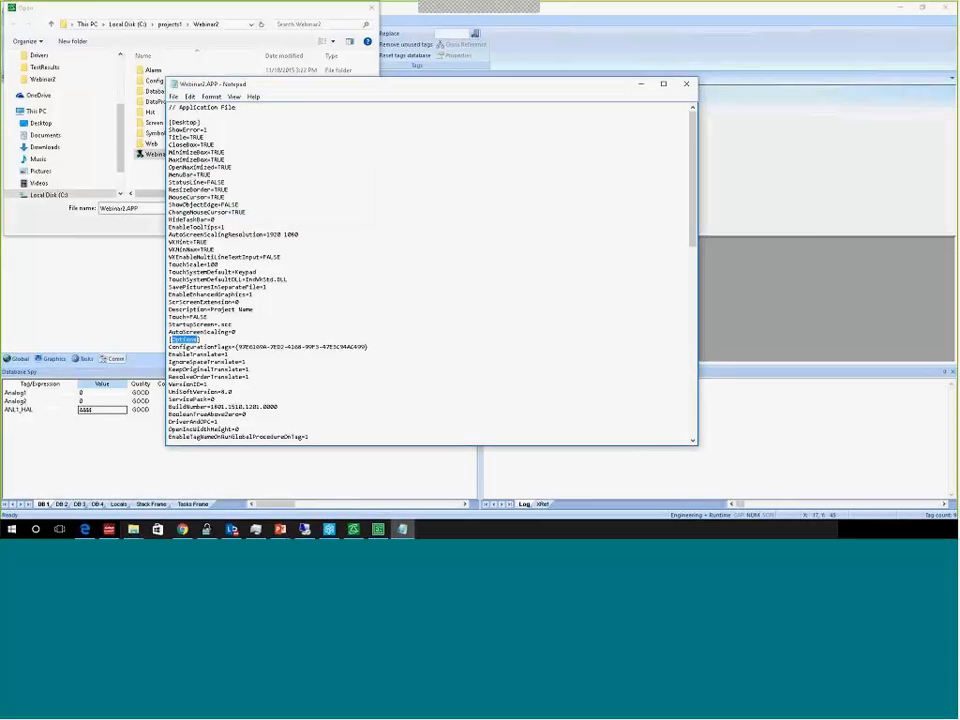
click(210, 342)
key(Return)
text(MainDrvSN)
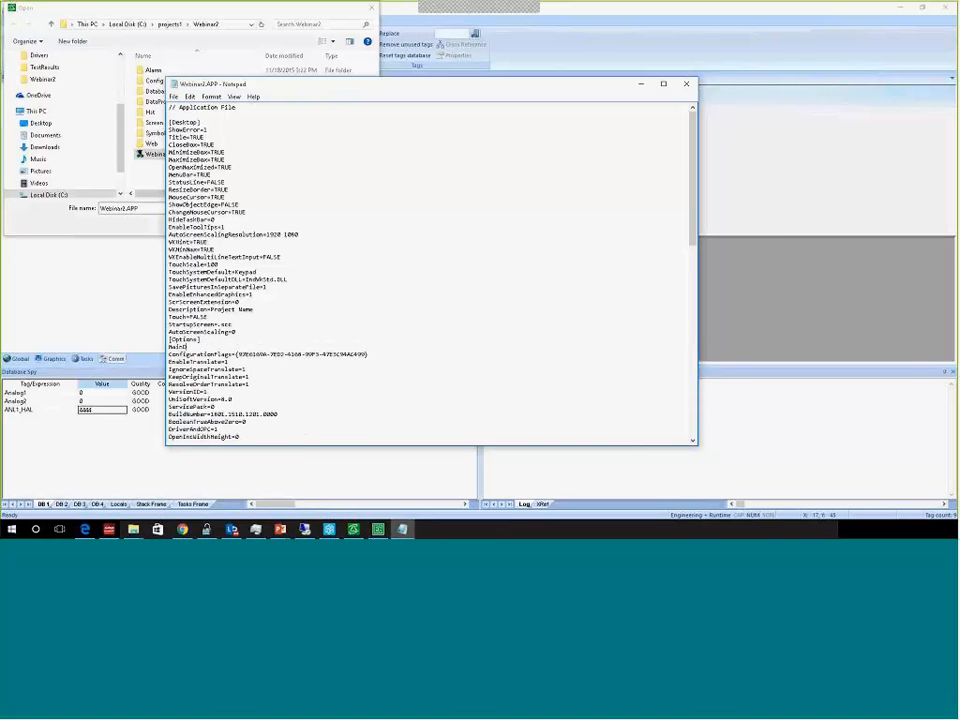
text(eetTrigger)
Check the entry name on the PowerPoint slide and correct the new Notepad line to MainDrvAlwaysTrigger=BlinkFast
mouse_move(281, 529)
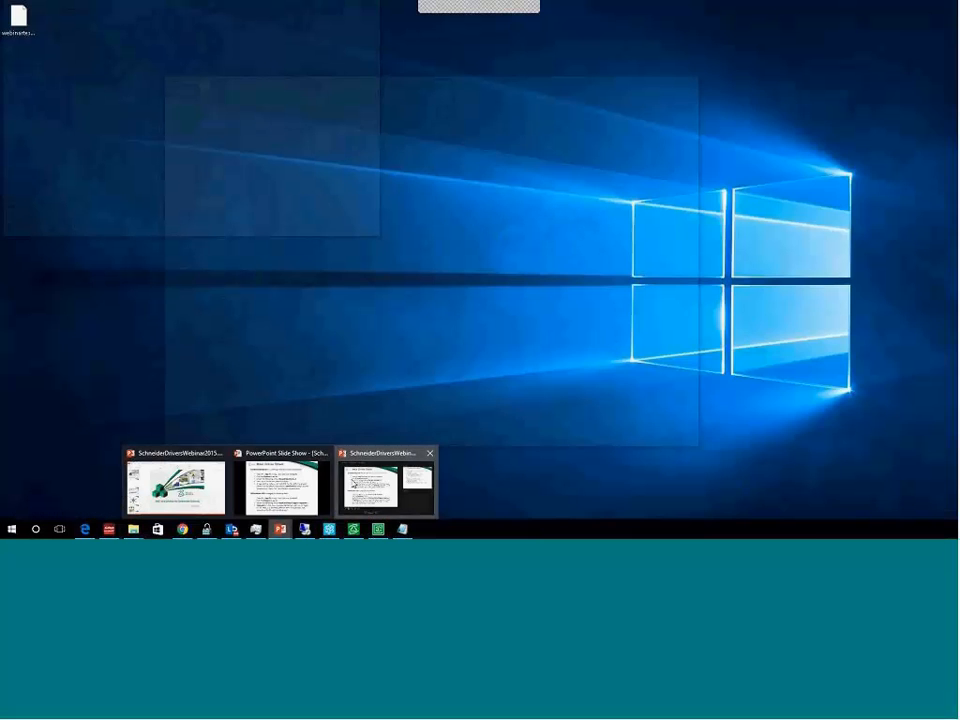
click(385, 487)
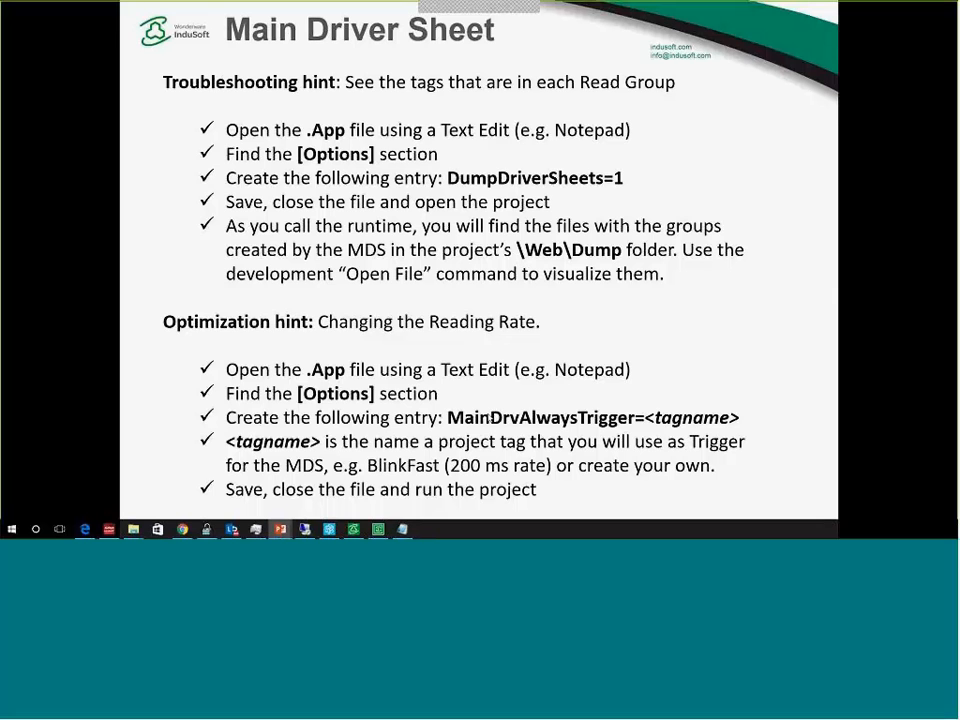
key(alt+Tab)
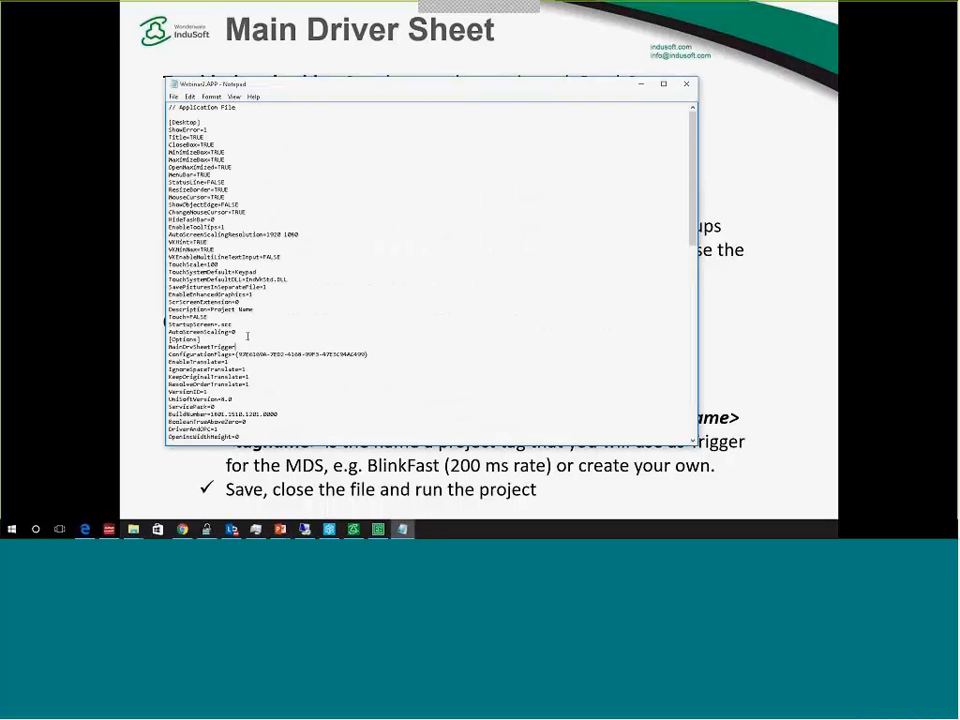
drag(193, 347, 204, 347)
key(shift+Right)
key(shift+Right)
text(Always)
key(End)
text(BlinkFast)
key(Return)
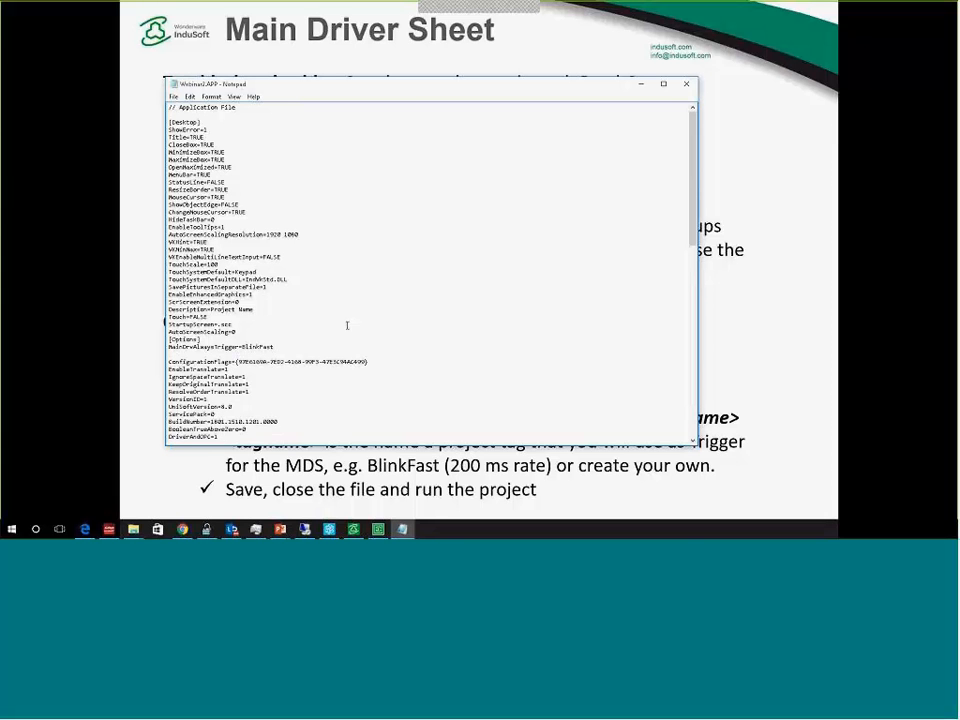
Add the entry DumpDriverSheets=1 under [Options], save and close the file, and reopen Webinar2.APP in InduSoft Web Studio
text(DumpDriverSheets=1)
click(686, 84)
key(alt+Tab)
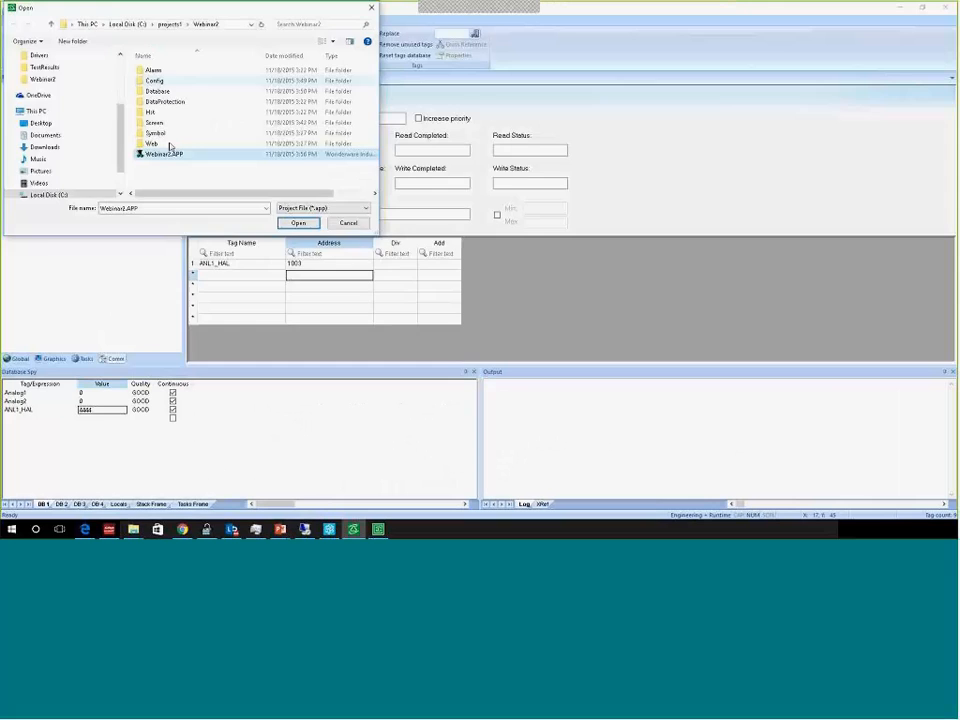
double_click(171, 158)
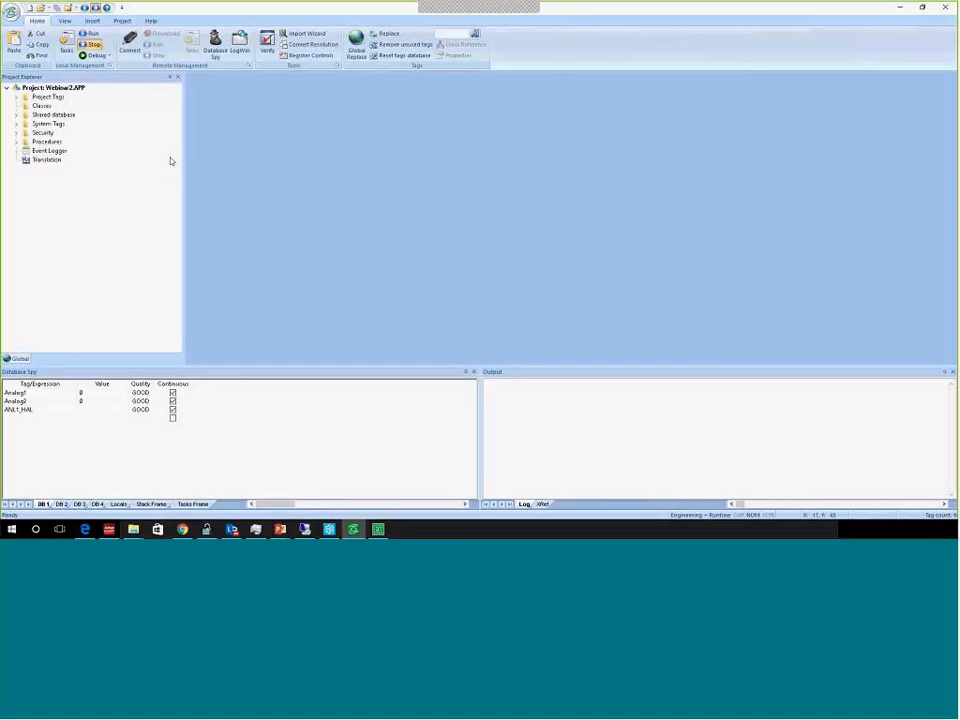
Evaluate the expression GetAppPath() in a new row of the Database Spy
click(61, 419)
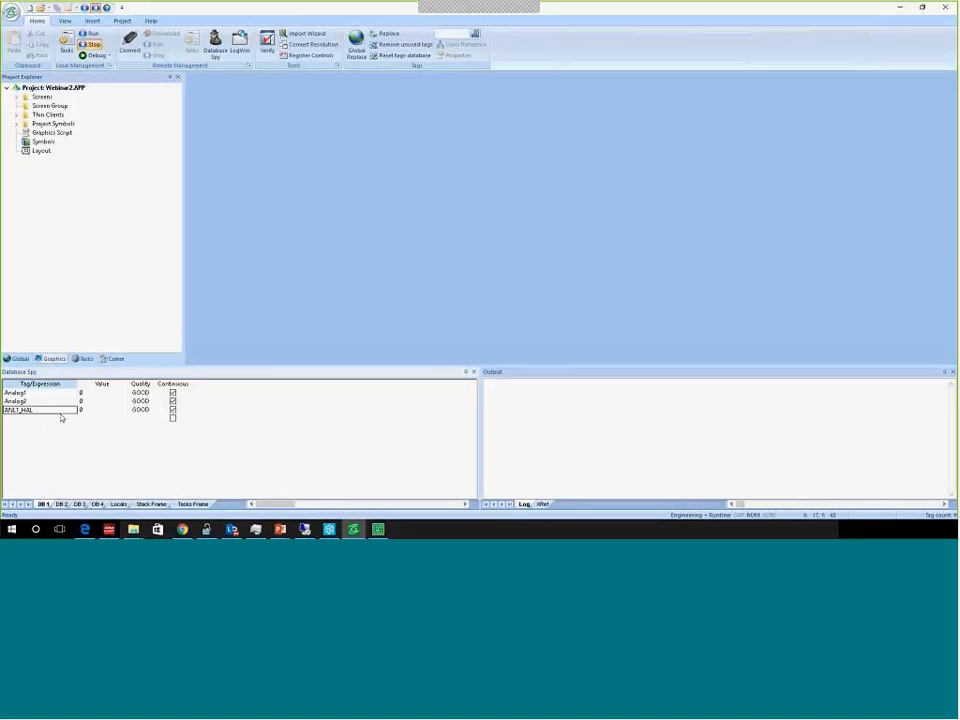
text(GetApp)
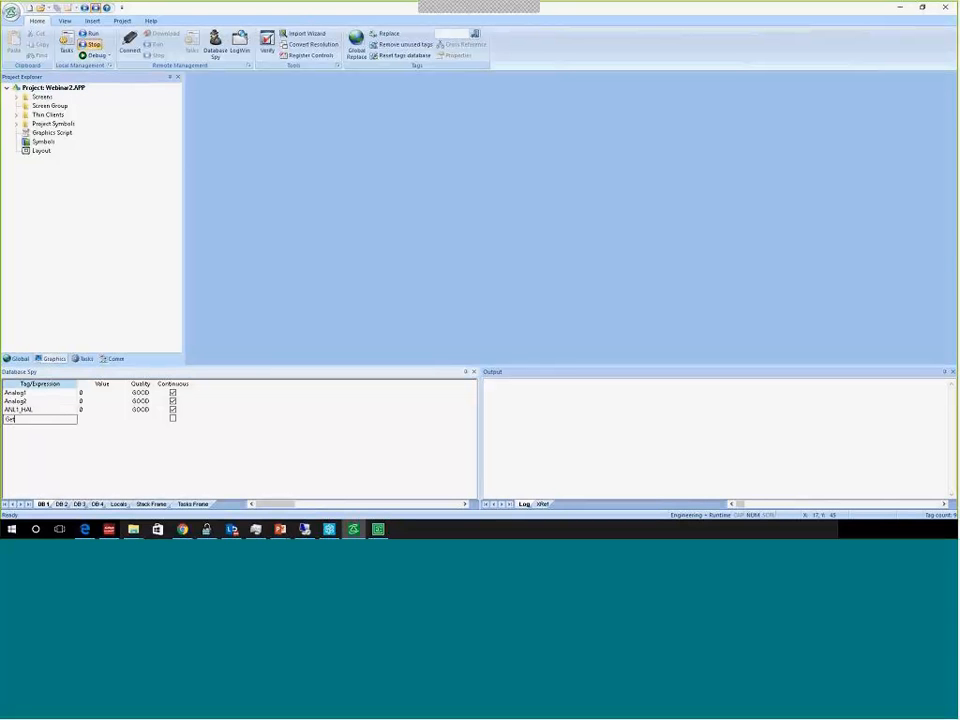
text(Path())
key(Return)
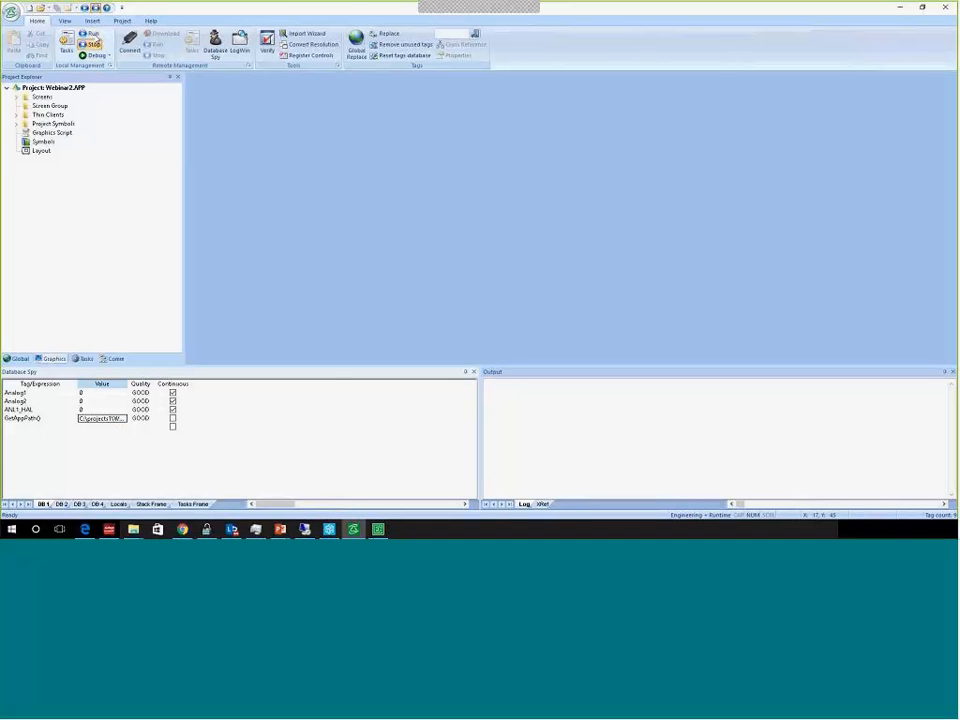
Set the Main screen as the startup screen and run the project
click(91, 44)
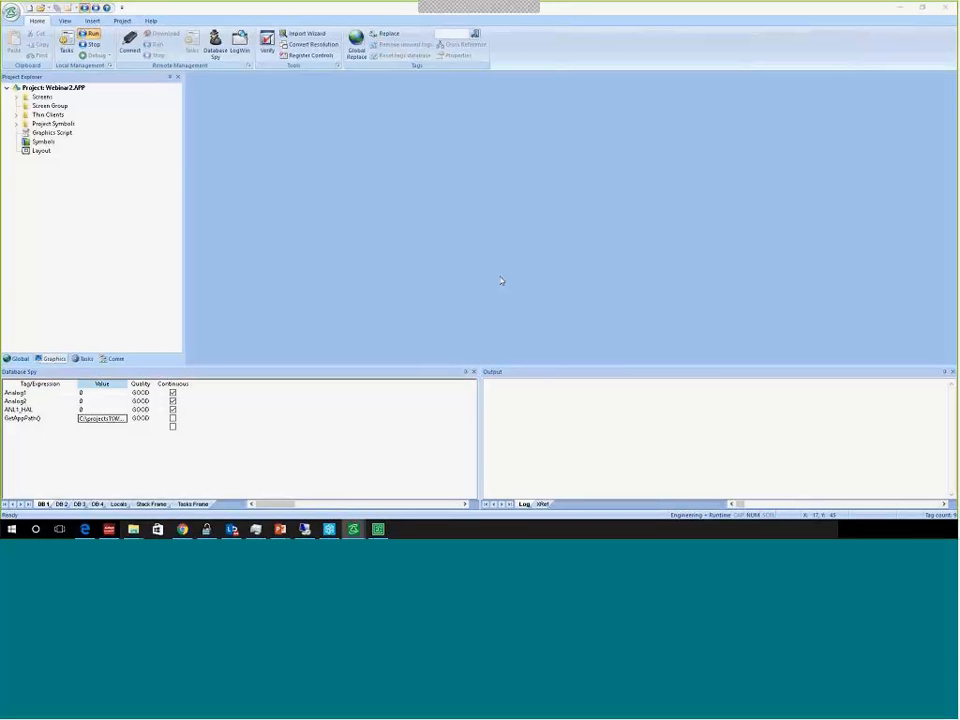
click(17, 97)
right_click(43, 107)
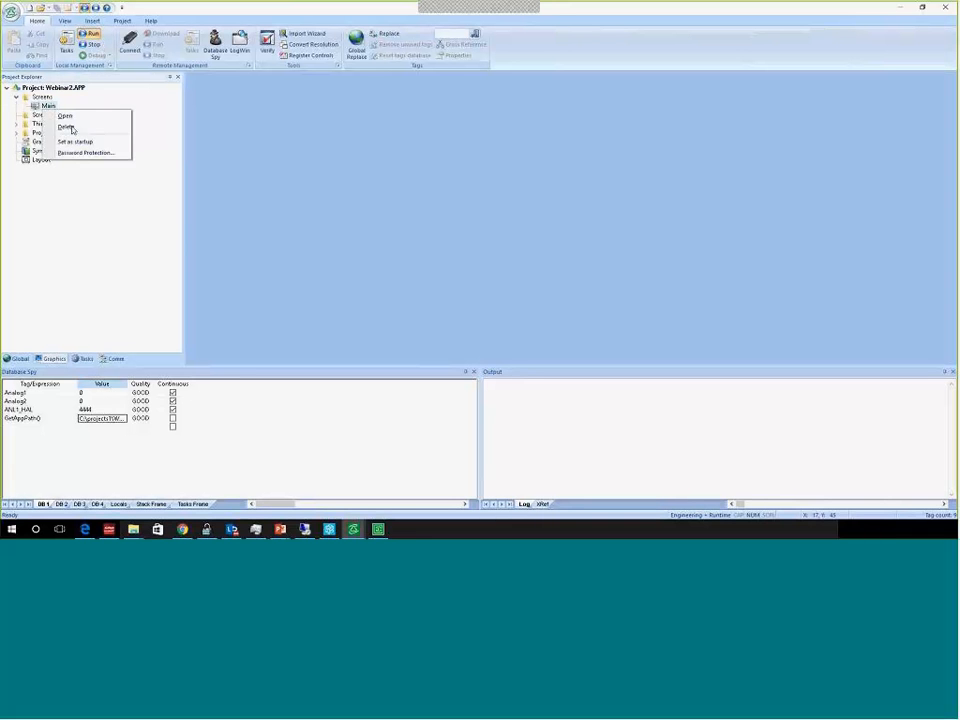
click(76, 141)
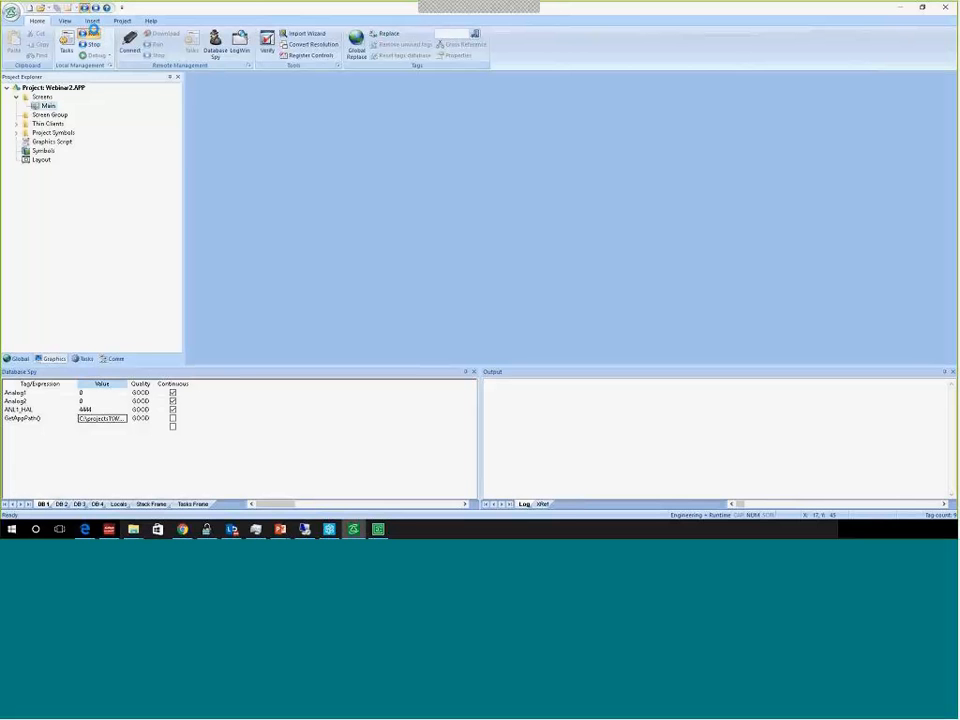
click(92, 33)
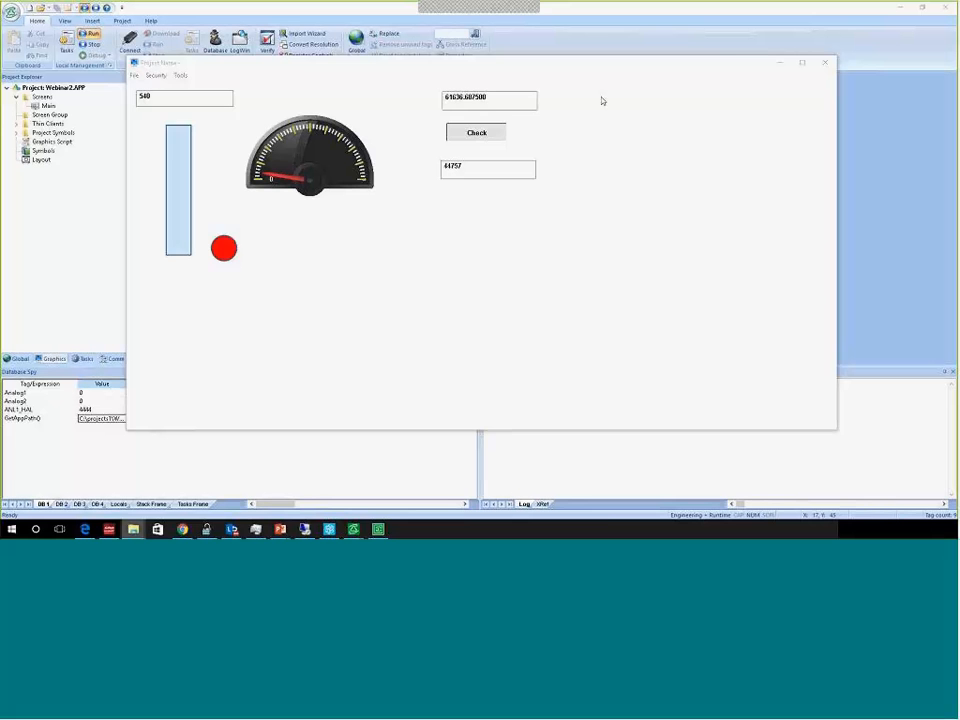
In File Explorer, open the Webinar2 project's Web\Dump folder and examine its generated driver sheet files and path
drag(2, 122, 478, 88)
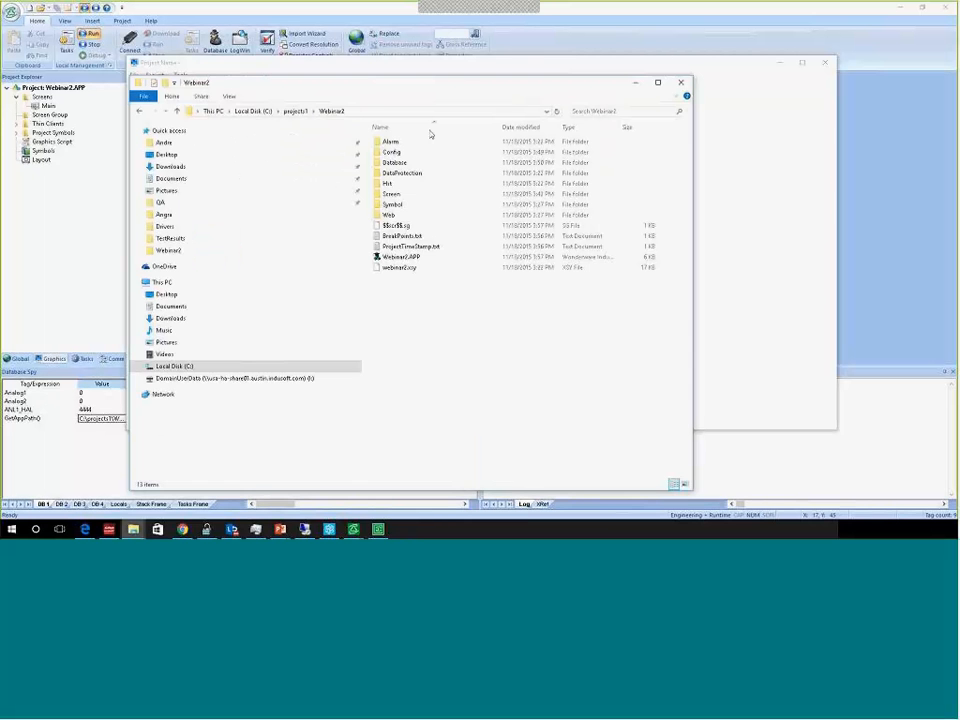
double_click(397, 216)
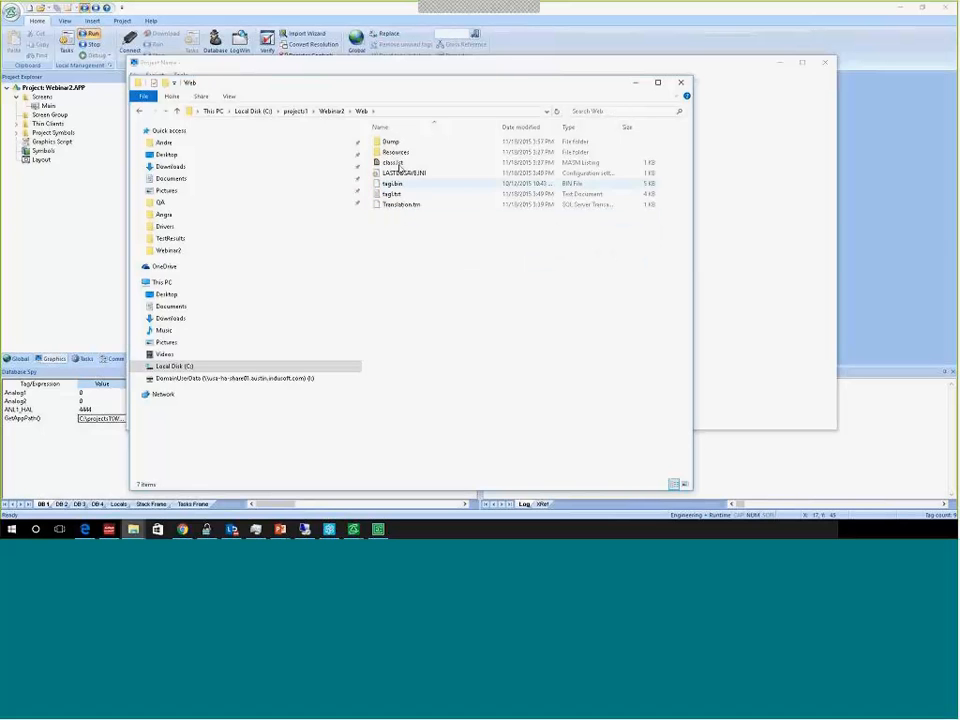
double_click(392, 143)
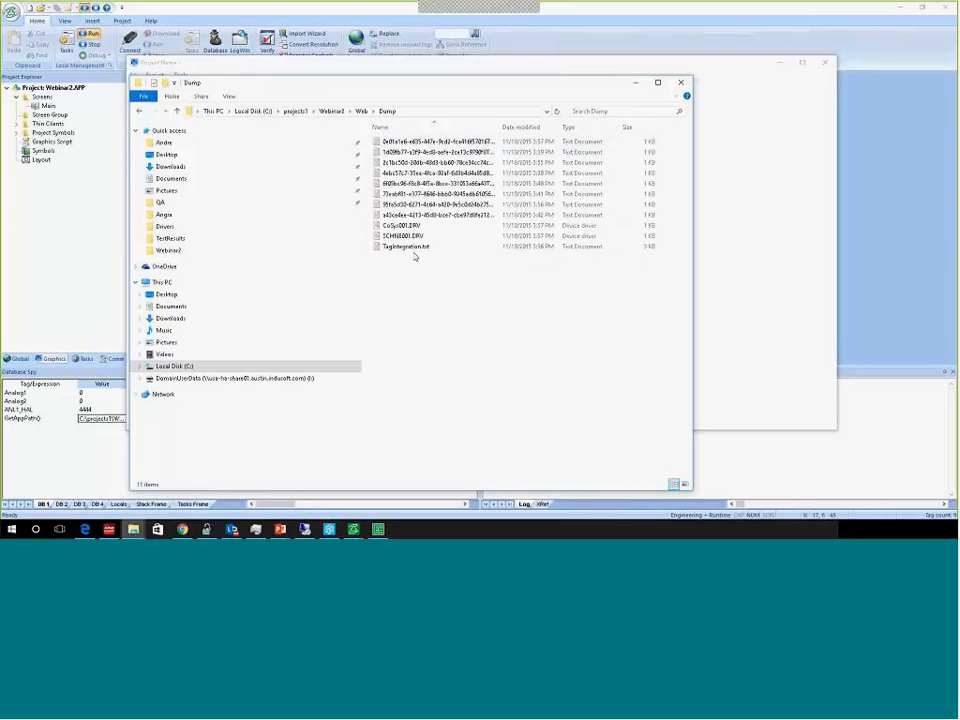
click(422, 236)
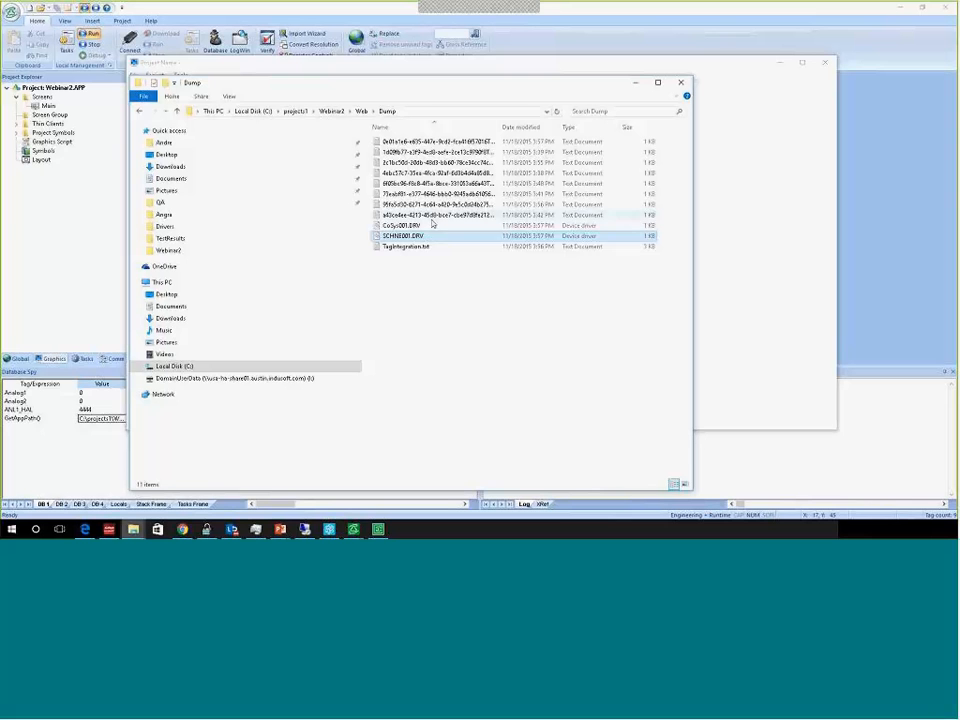
click(433, 216)
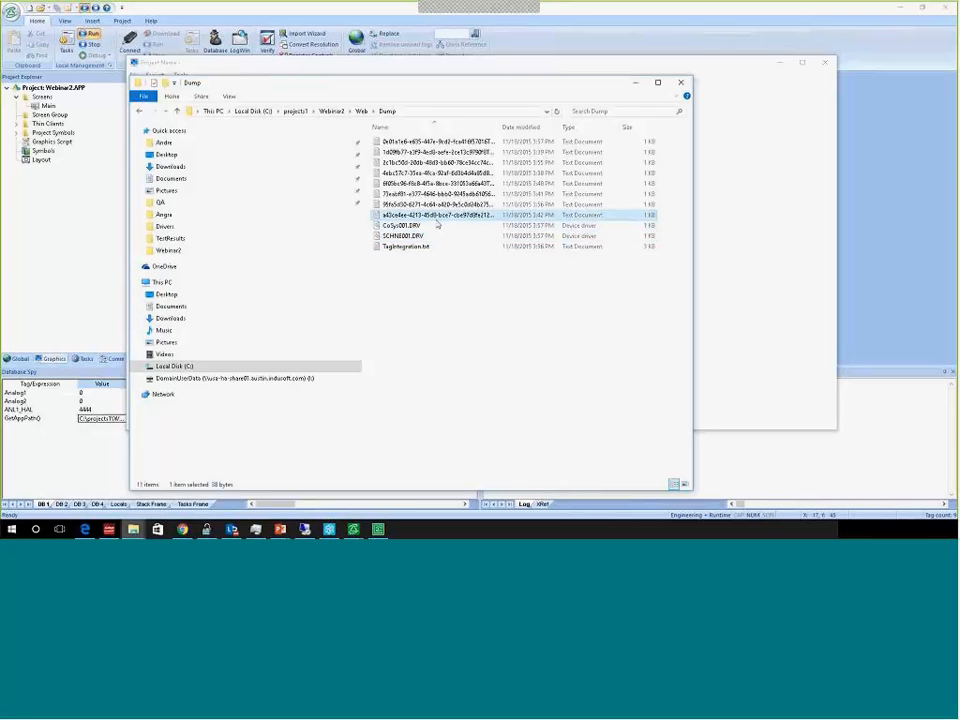
click(437, 225)
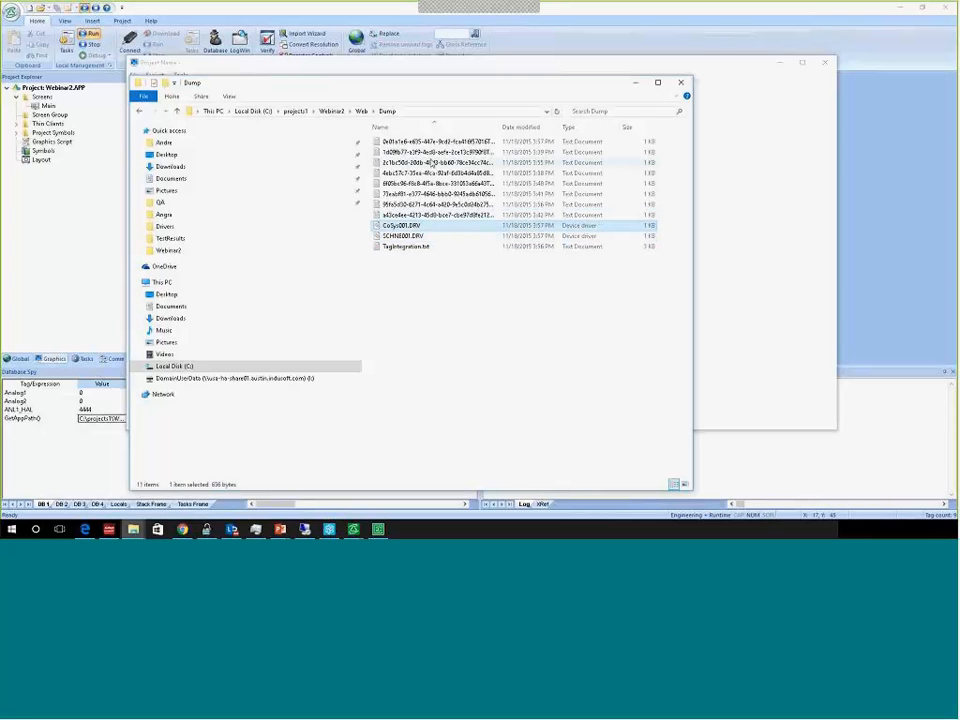
click(425, 112)
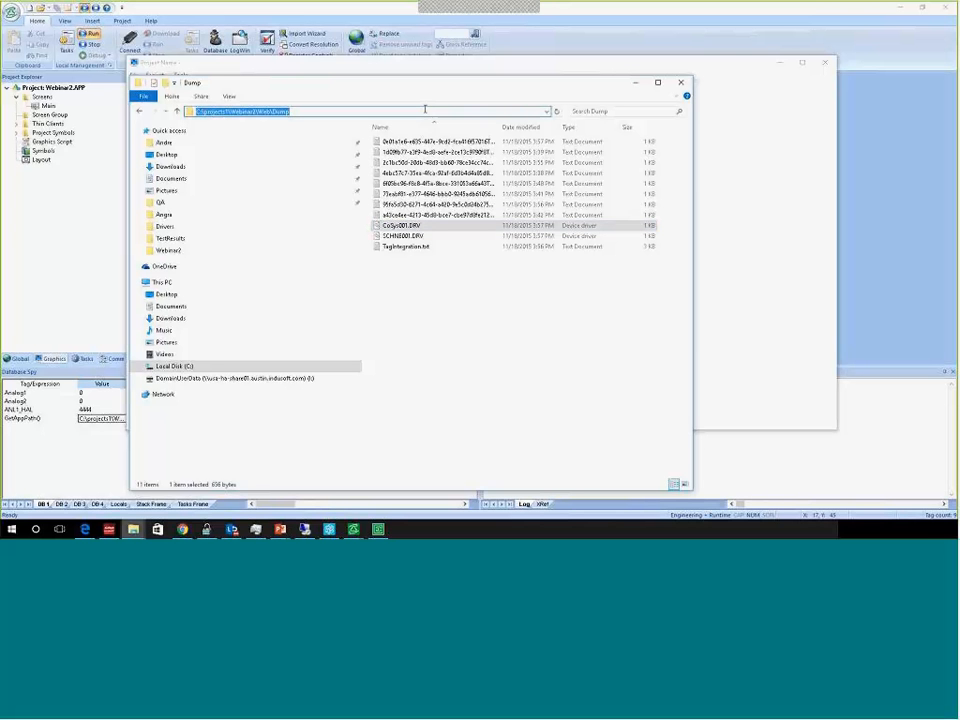
Return to InduSoft Web Studio and open the project file SCHNE001.DRV from Web\Dump, with all file types listed
click(142, 4)
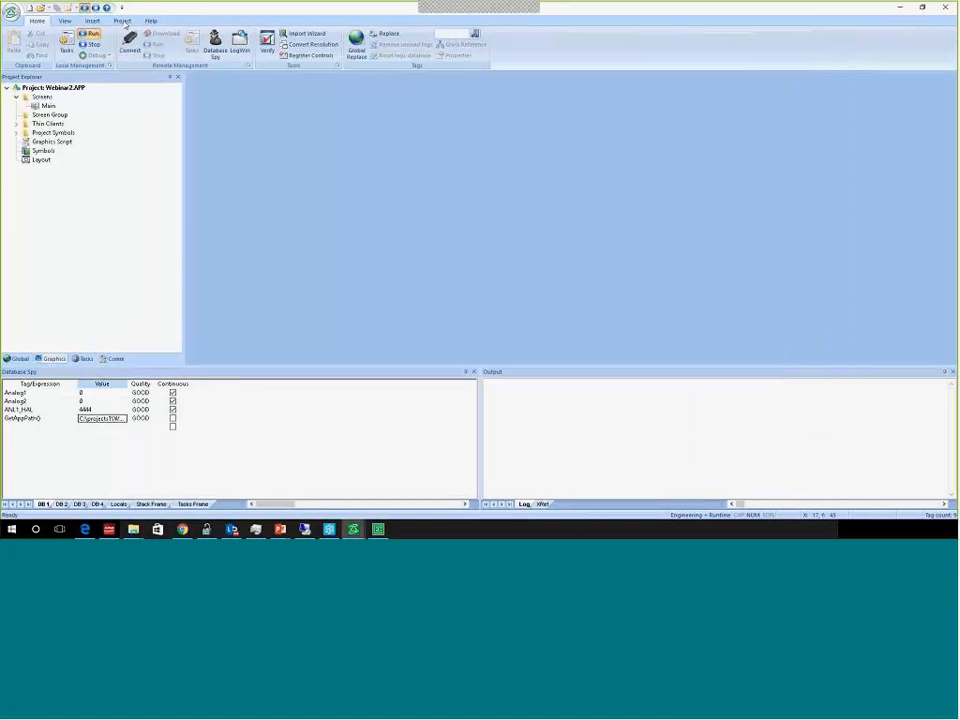
click(11, 12)
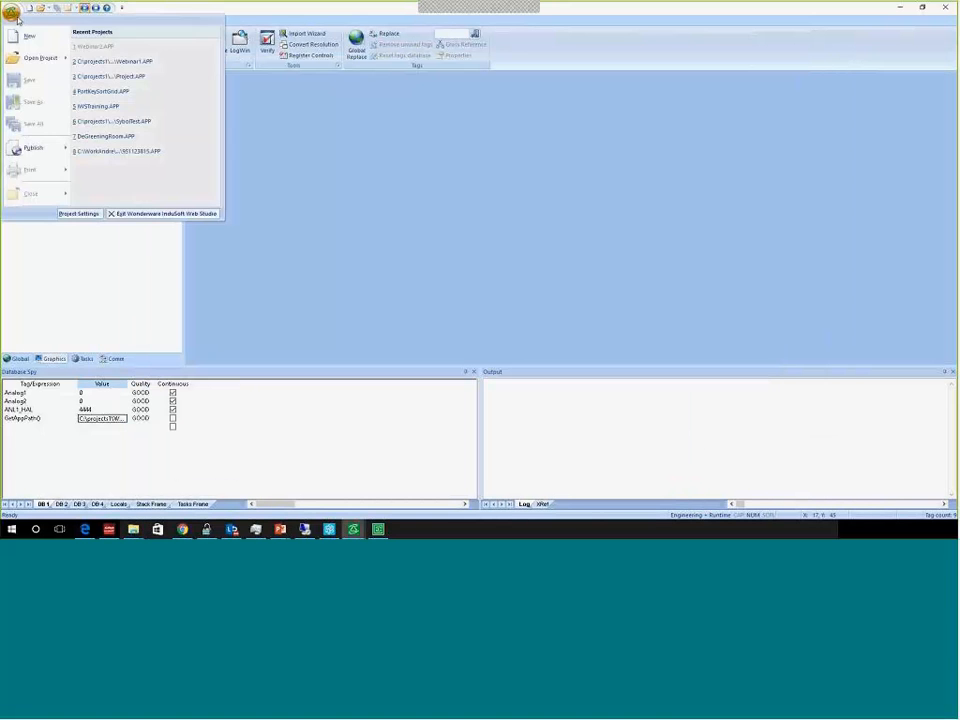
mouse_move(66, 60)
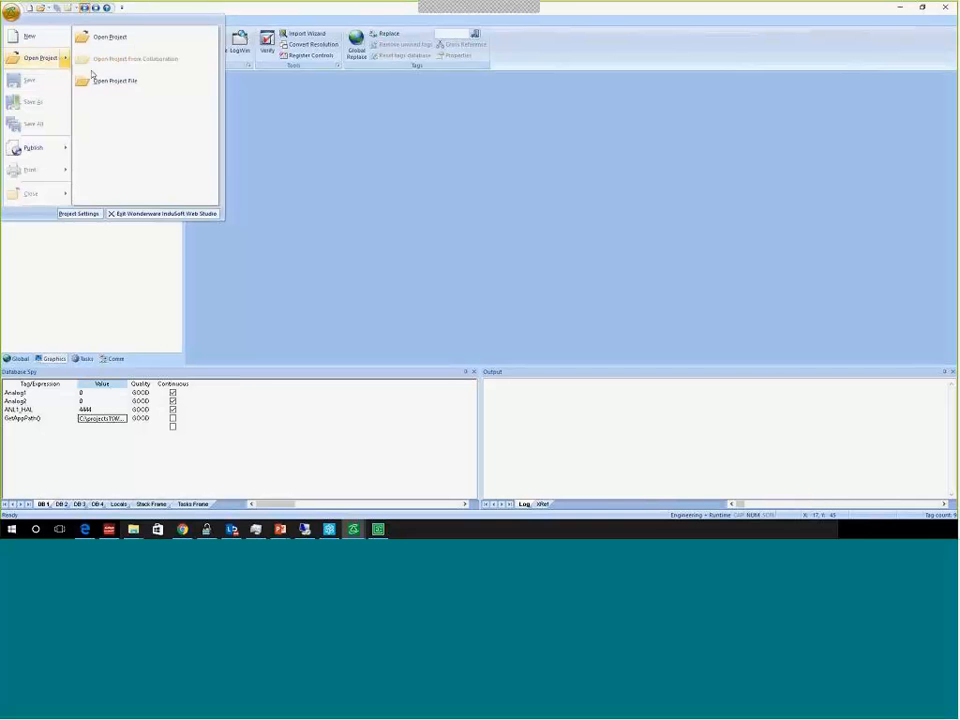
click(108, 82)
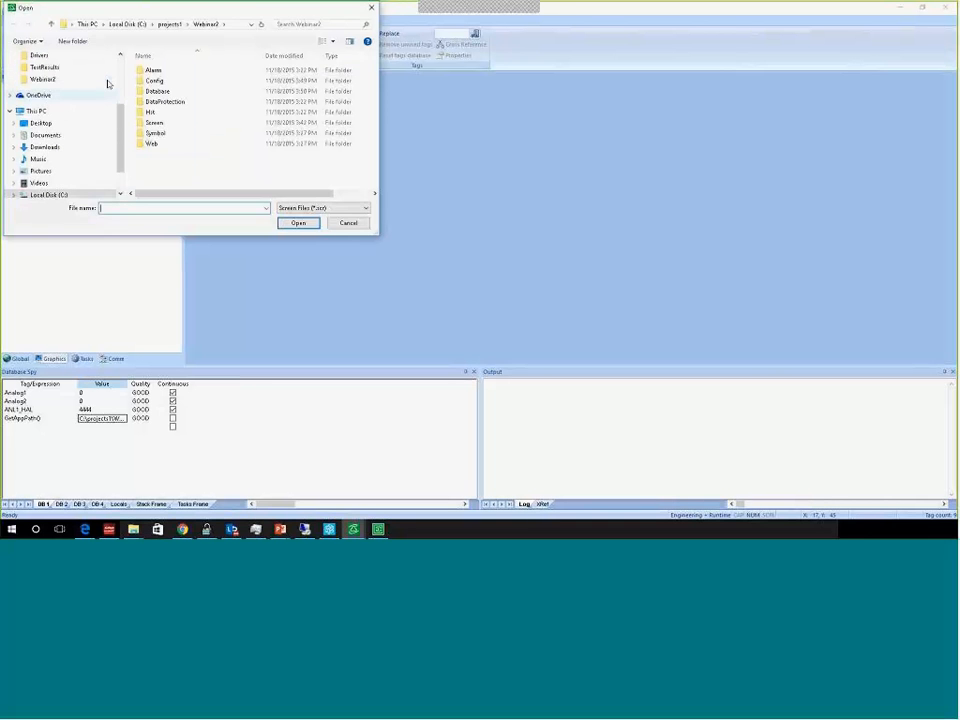
click(360, 209)
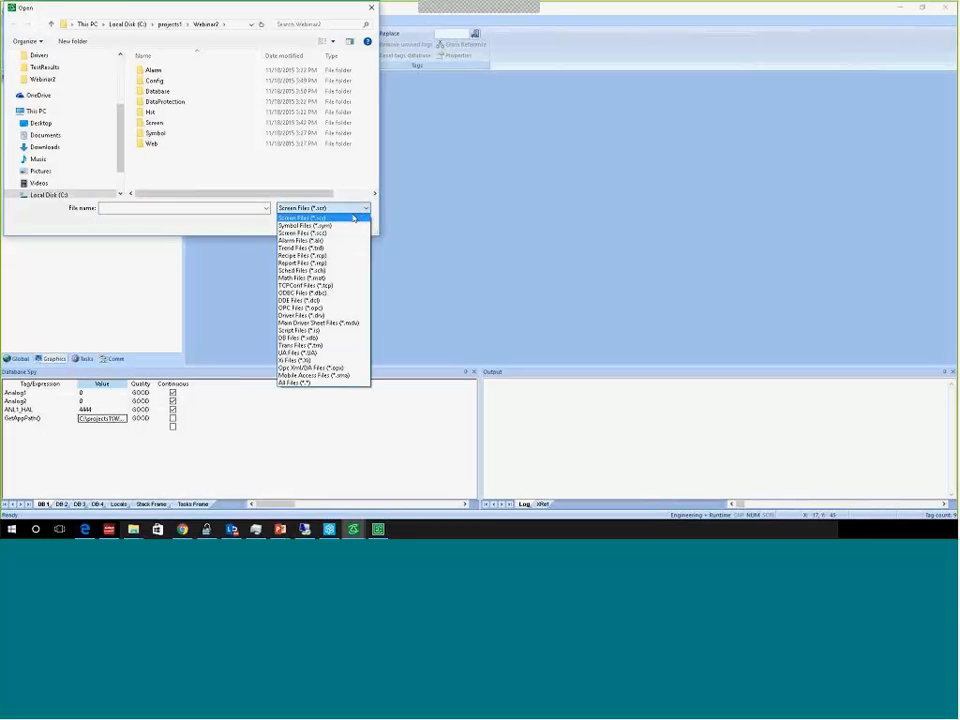
click(322, 383)
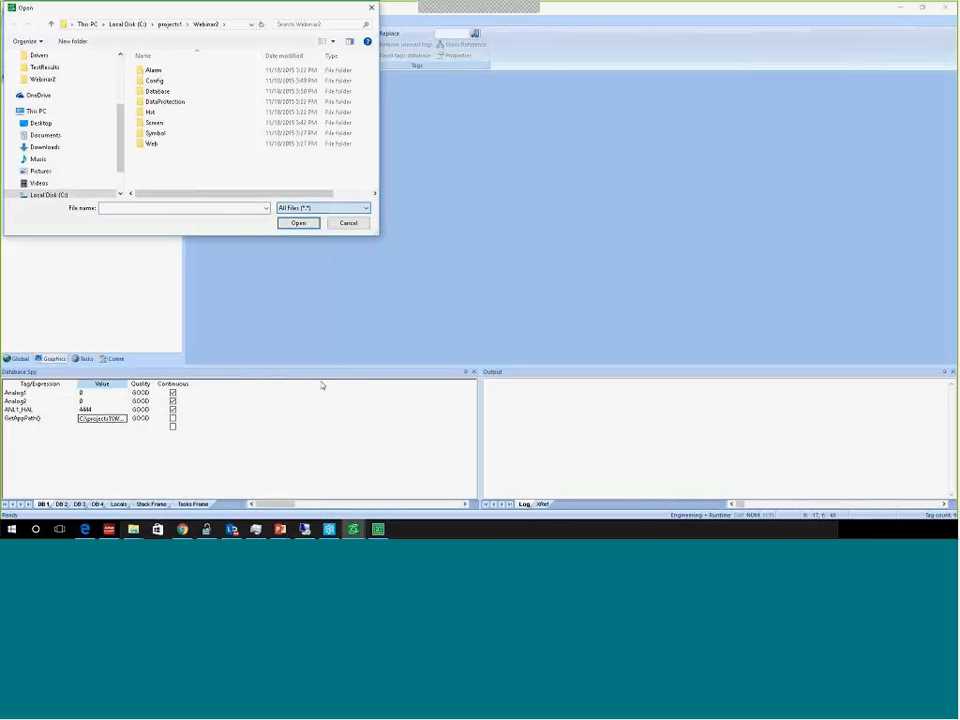
double_click(157, 145)
double_click(174, 71)
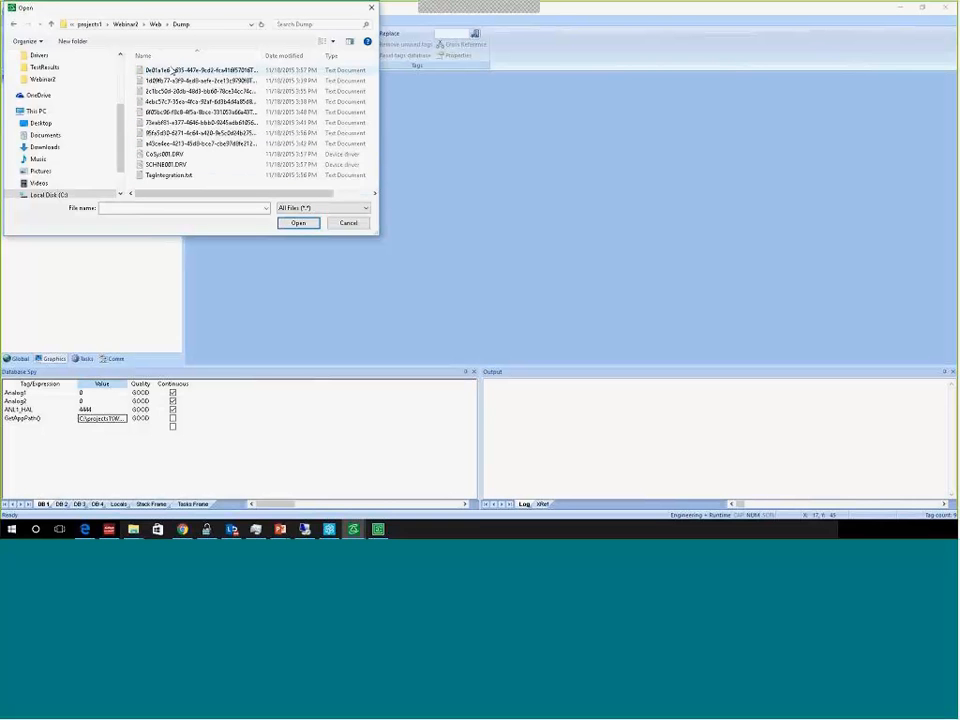
double_click(181, 165)
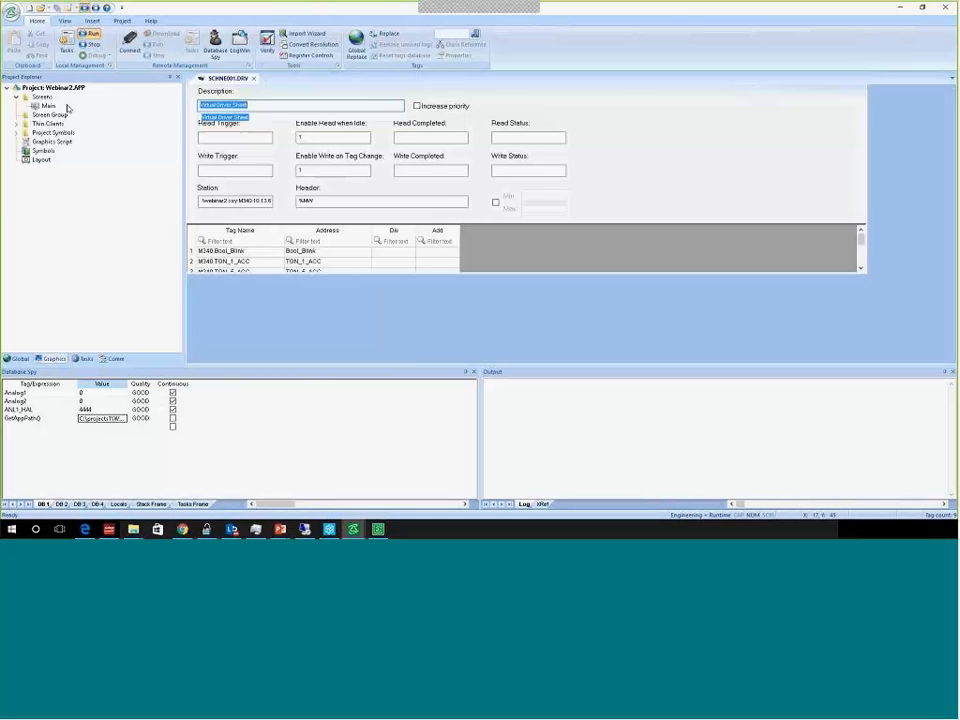
Examine the tag names, addresses and station string of the SCHNE001.DRV virtual driver sheet, and close the sheet
click(246, 284)
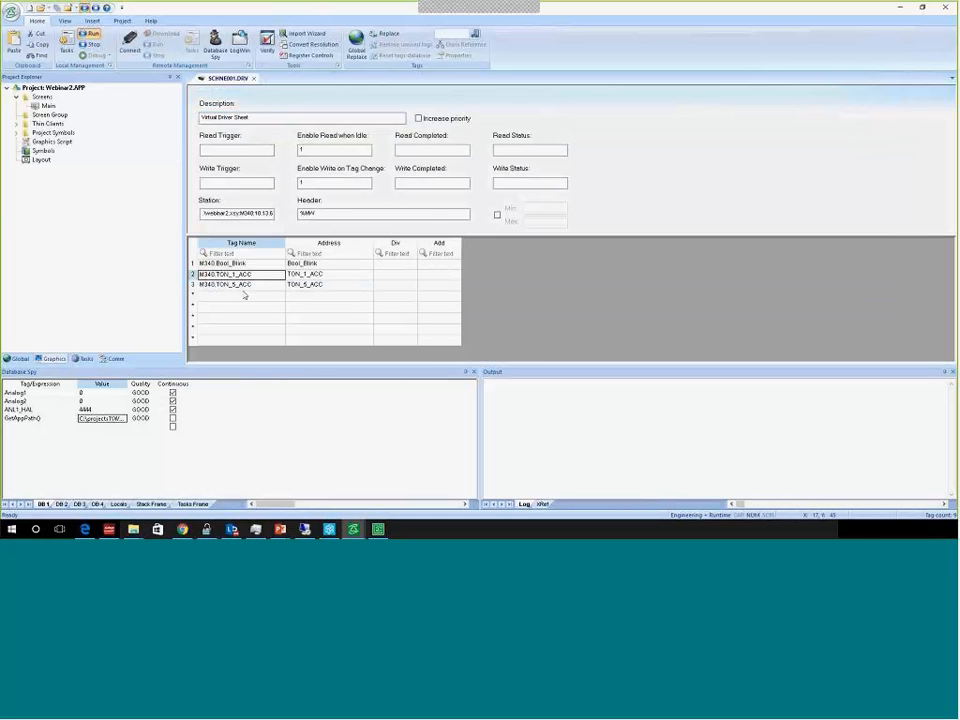
click(305, 287)
click(307, 265)
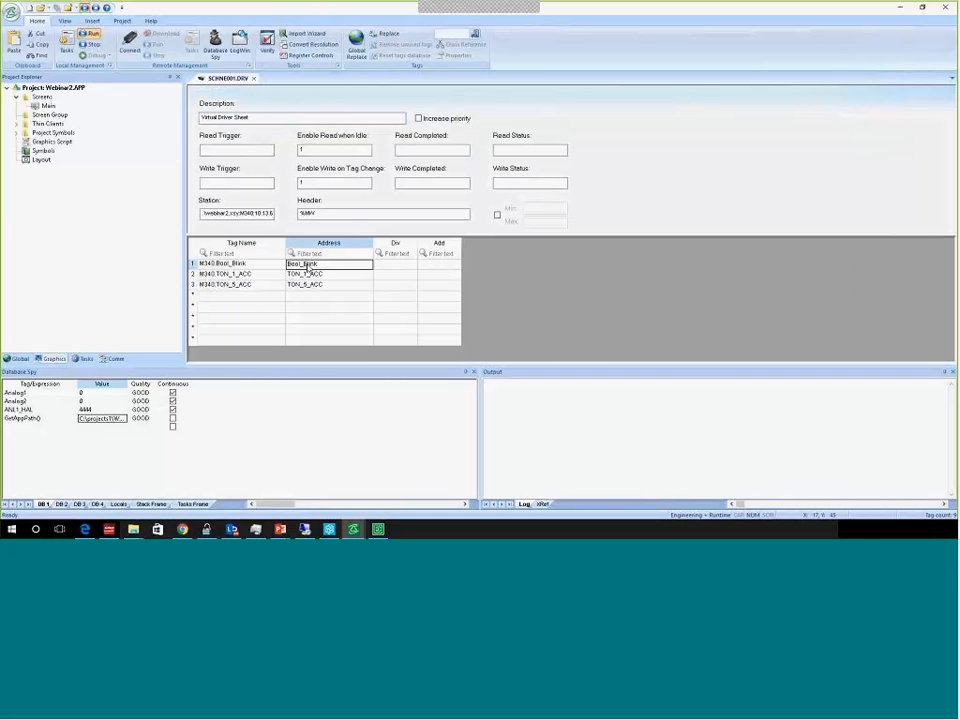
click(280, 265)
click(273, 287)
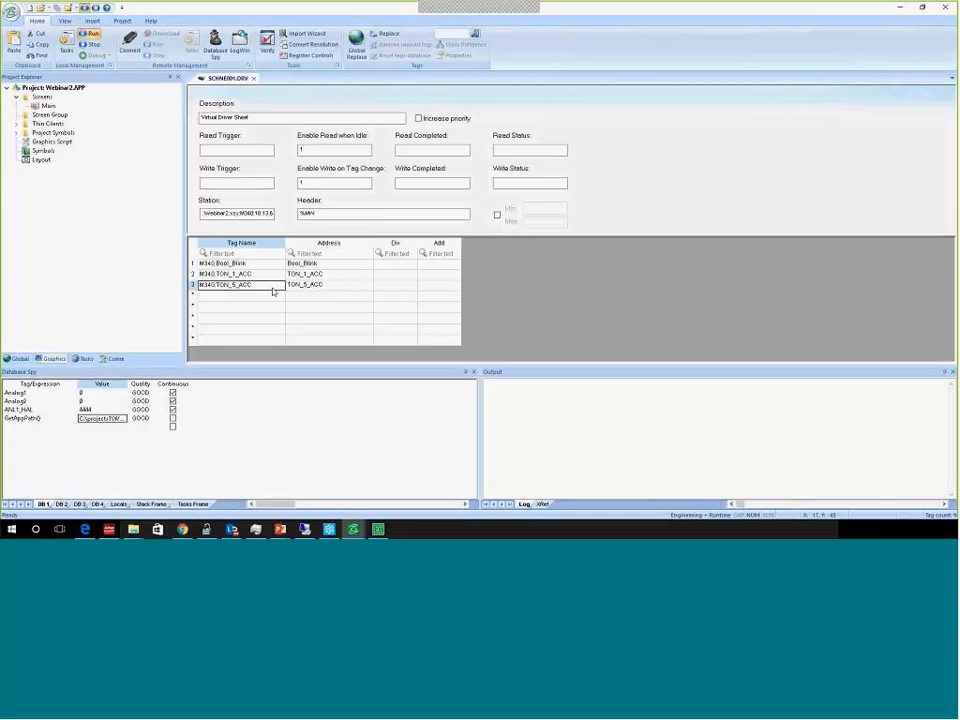
click(206, 213)
drag(240, 213, 275, 215)
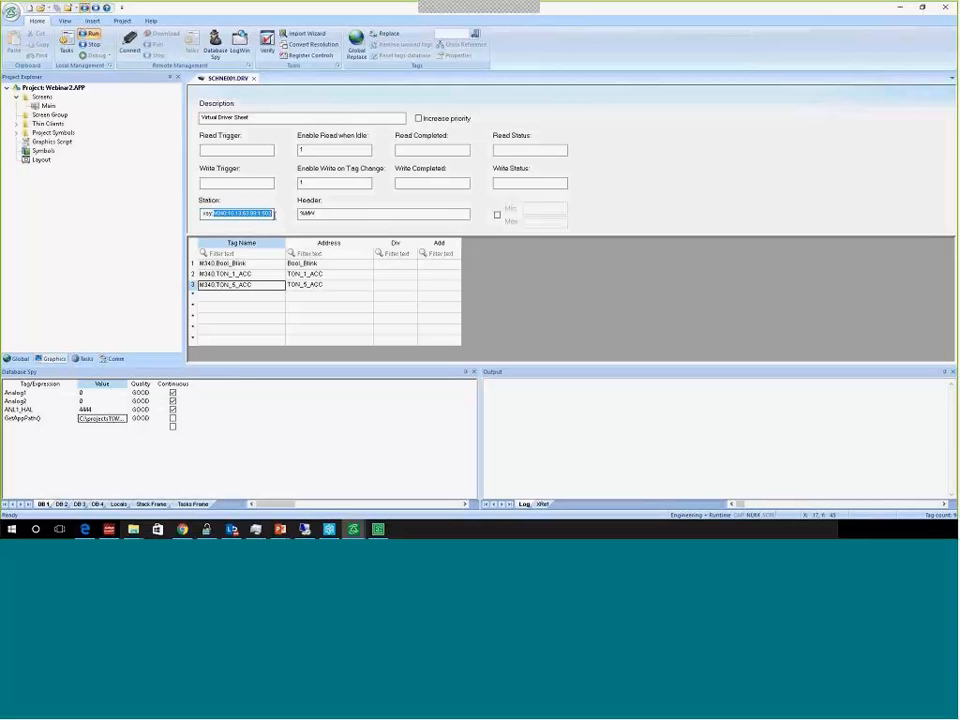
click(266, 274)
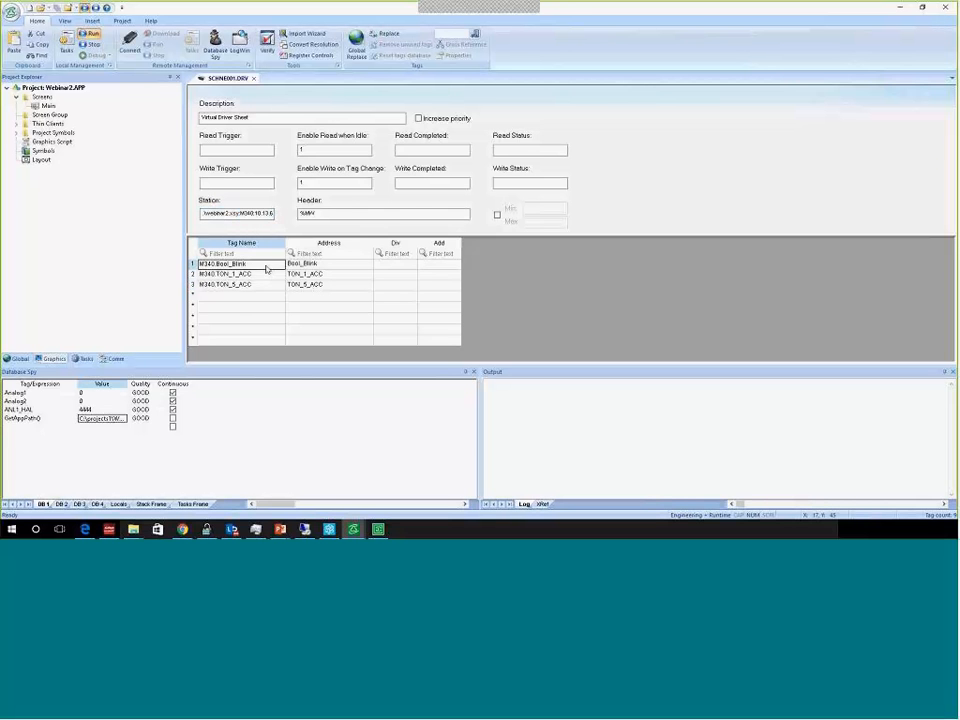
click(263, 285)
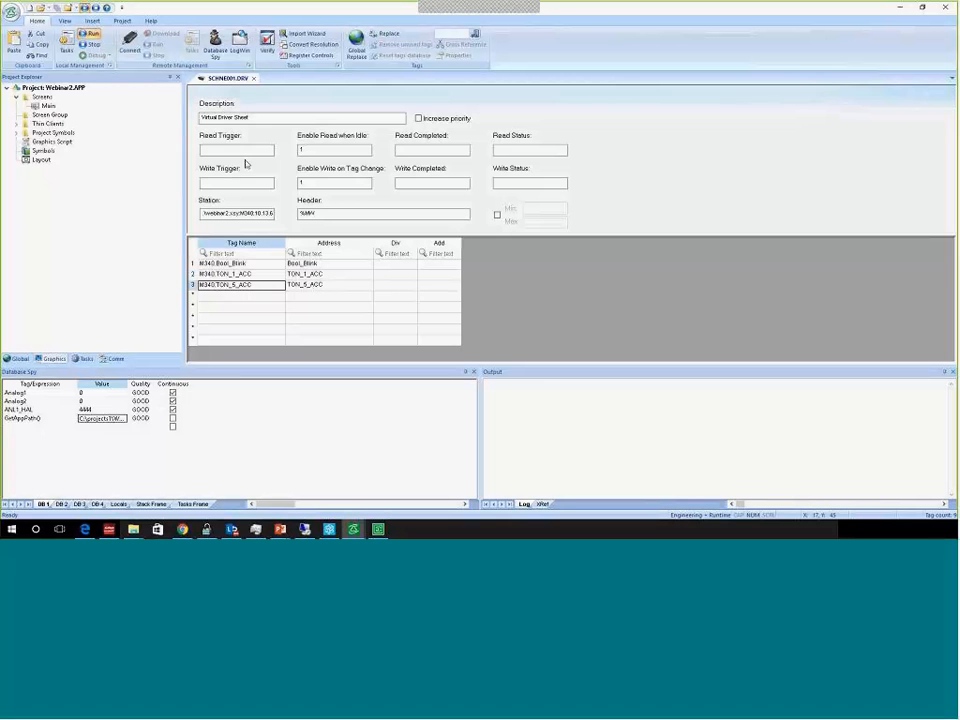
click(255, 79)
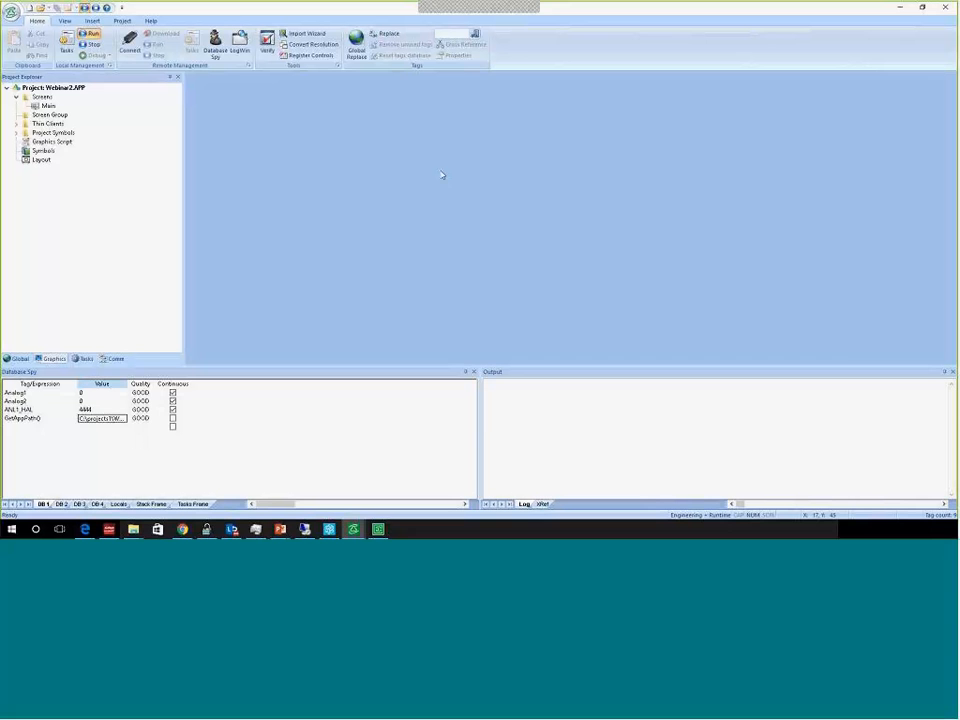
View the running project's Main screen, and switch to the PowerPoint slide show to advance to the Standard Driver Sheet slide
mouse_move(353, 529)
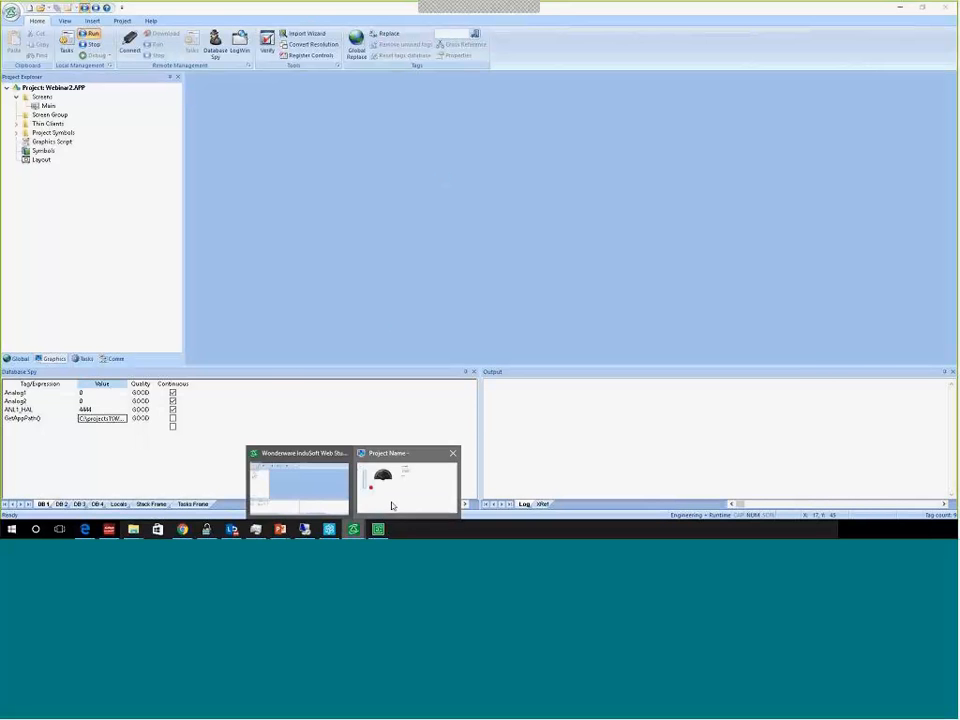
click(392, 505)
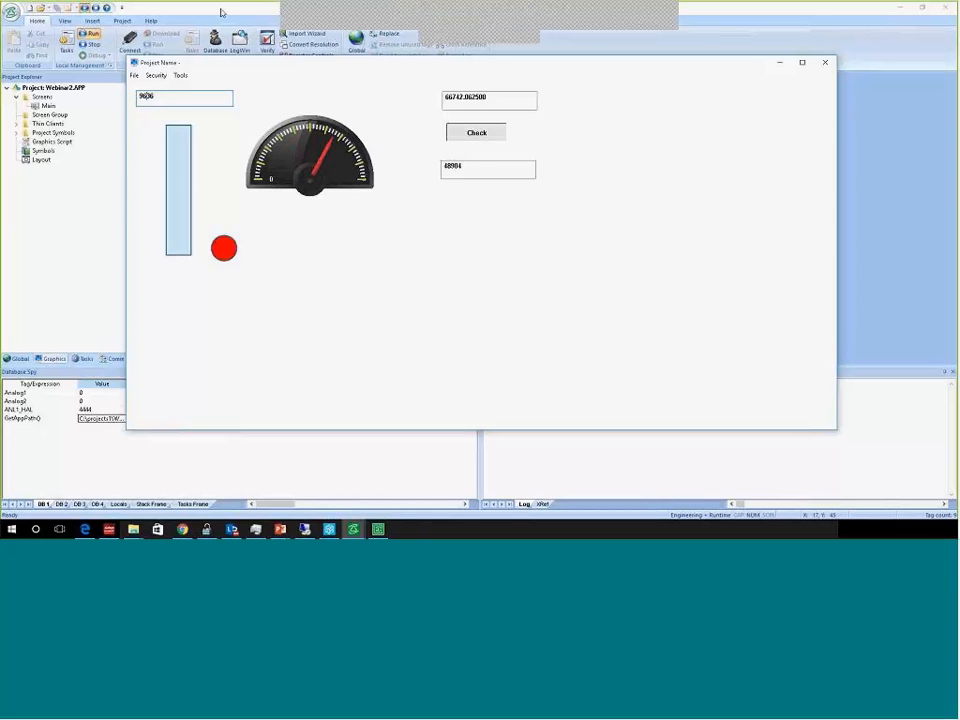
key(alt+Tab)
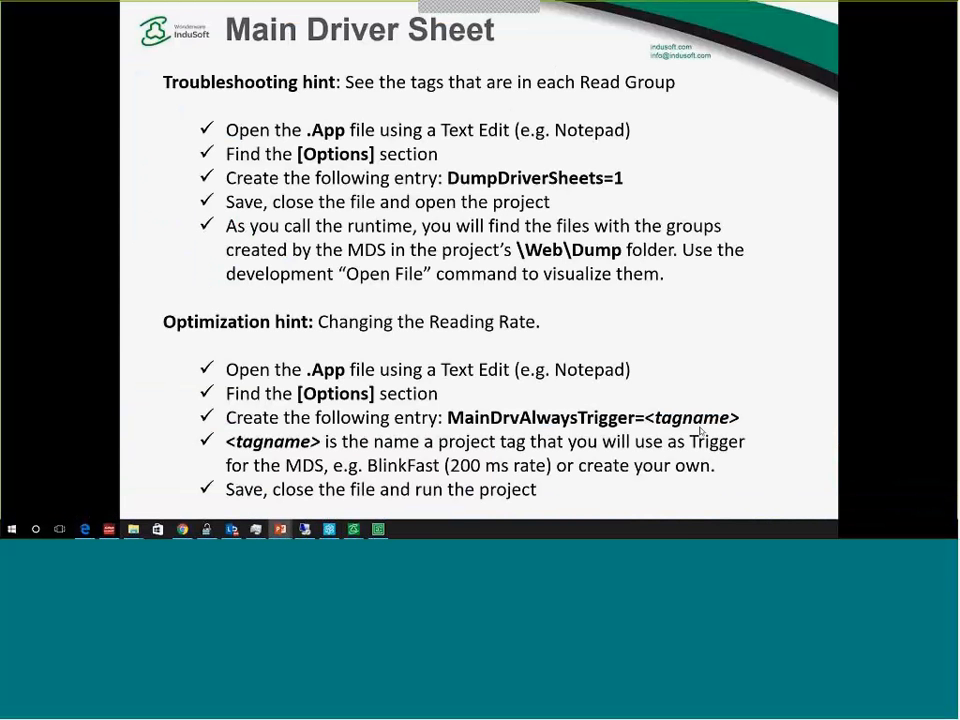
click(150, 280)
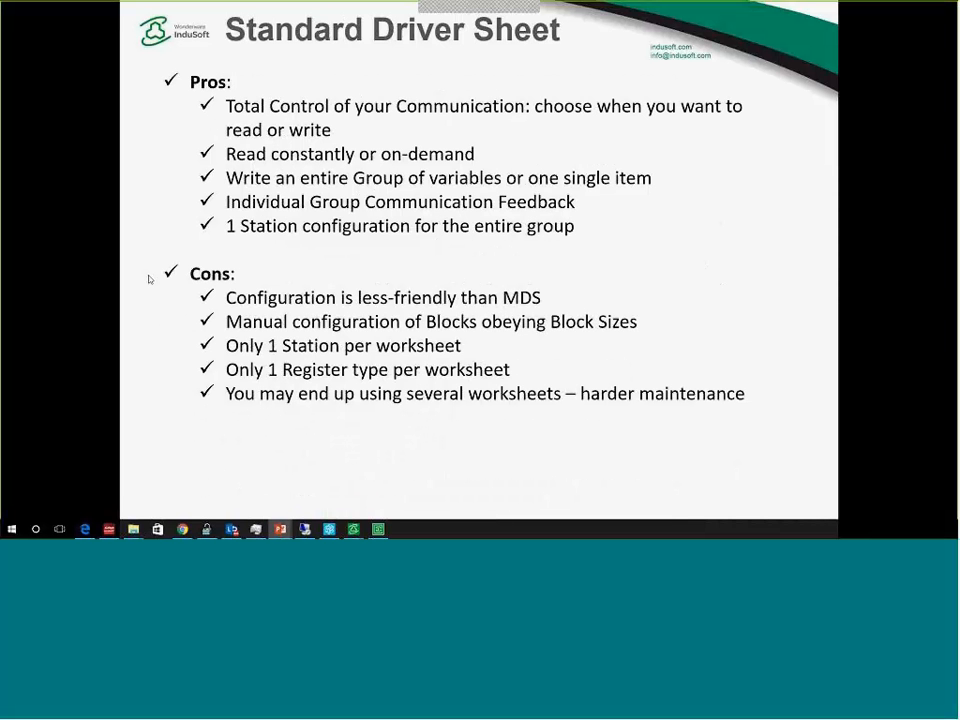
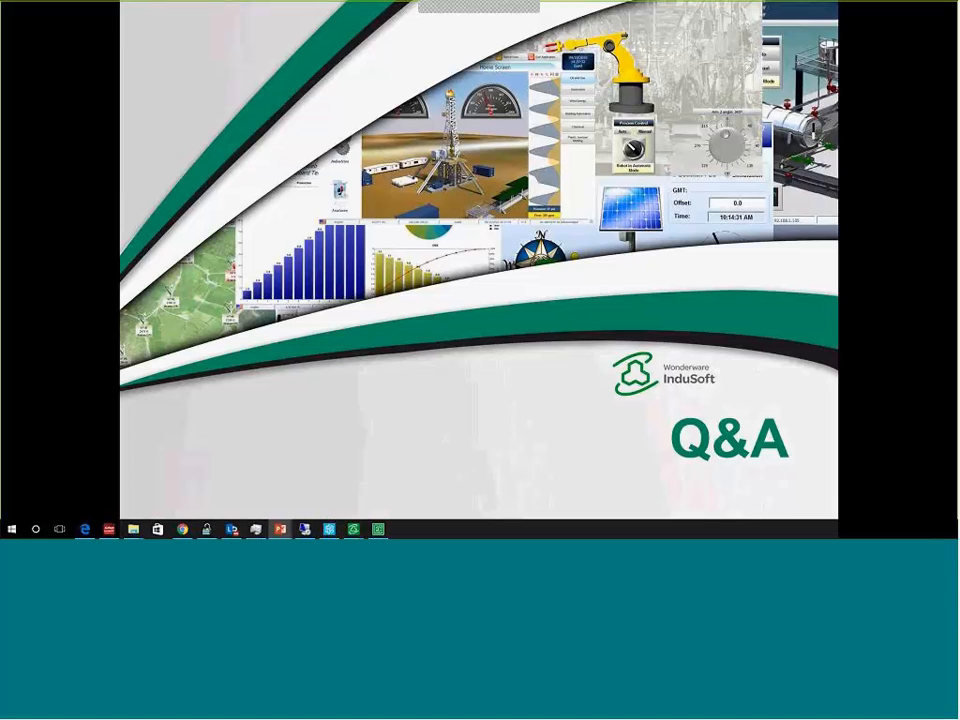
Switch to Unity Pro XL and look up the address of the TON_1_ACC variable in the Data Editor
click(329, 529)
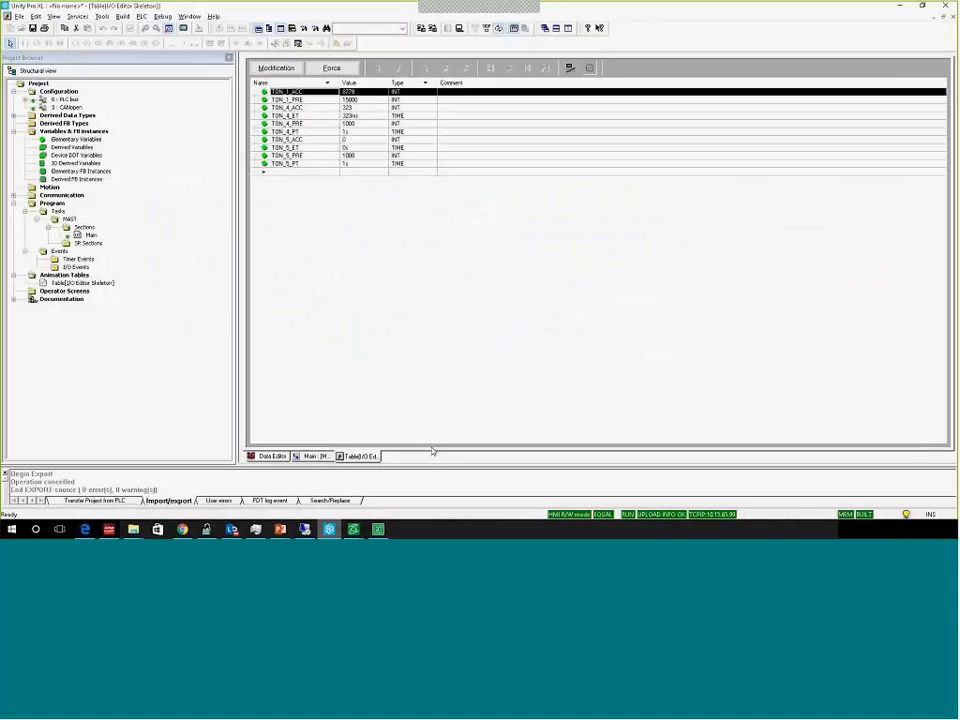
click(275, 457)
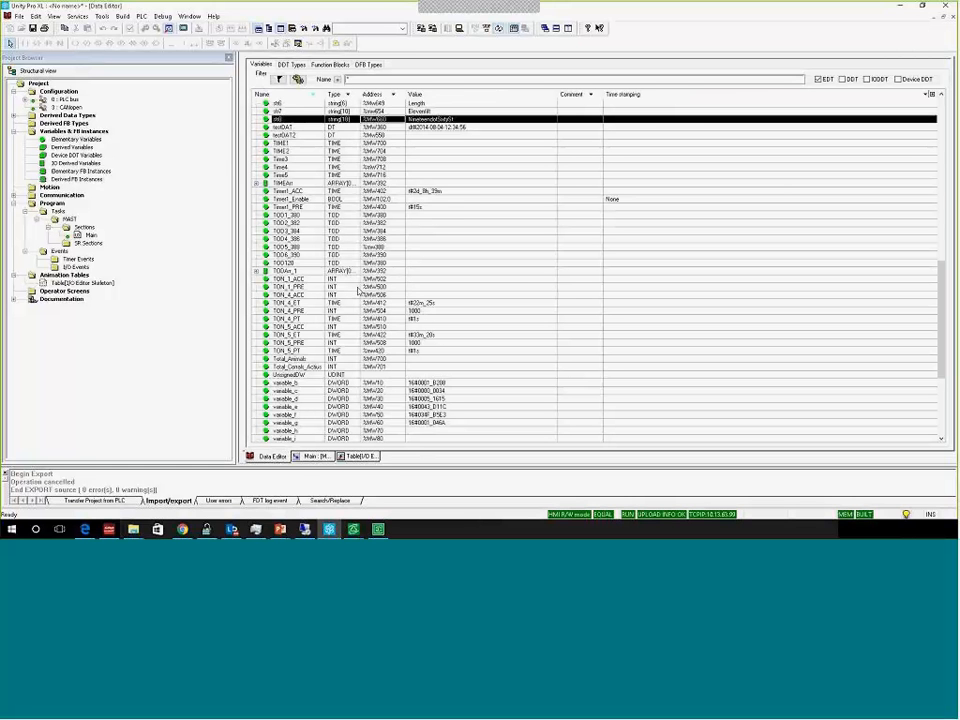
click(302, 279)
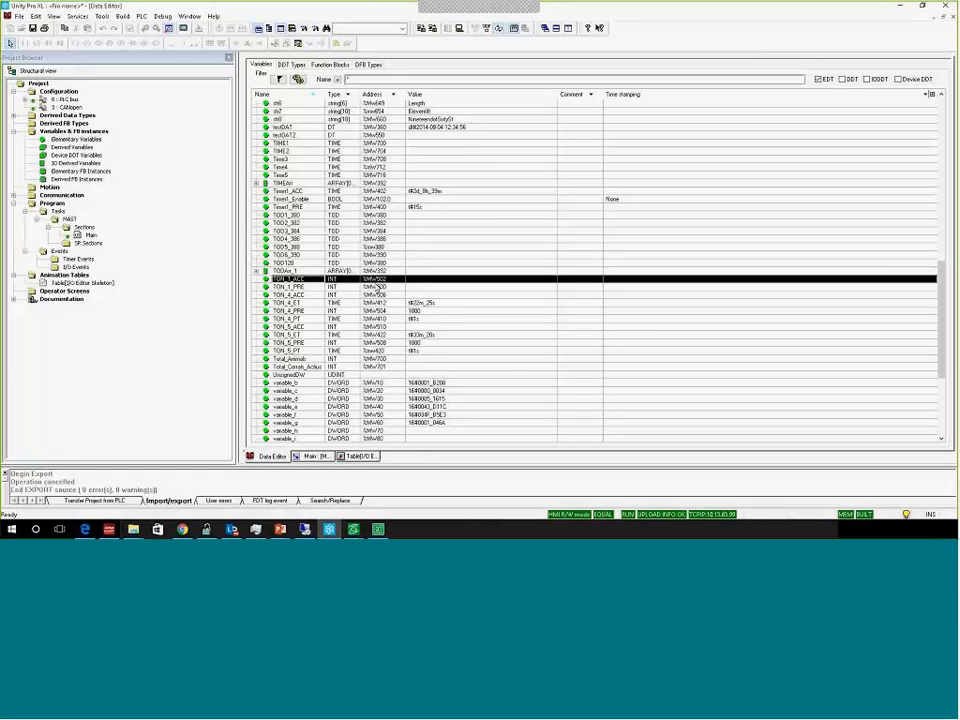
Return to InduSoft Web Studio and open the Main Driver Sheet of the SCHNE driver
mouse_move(353, 533)
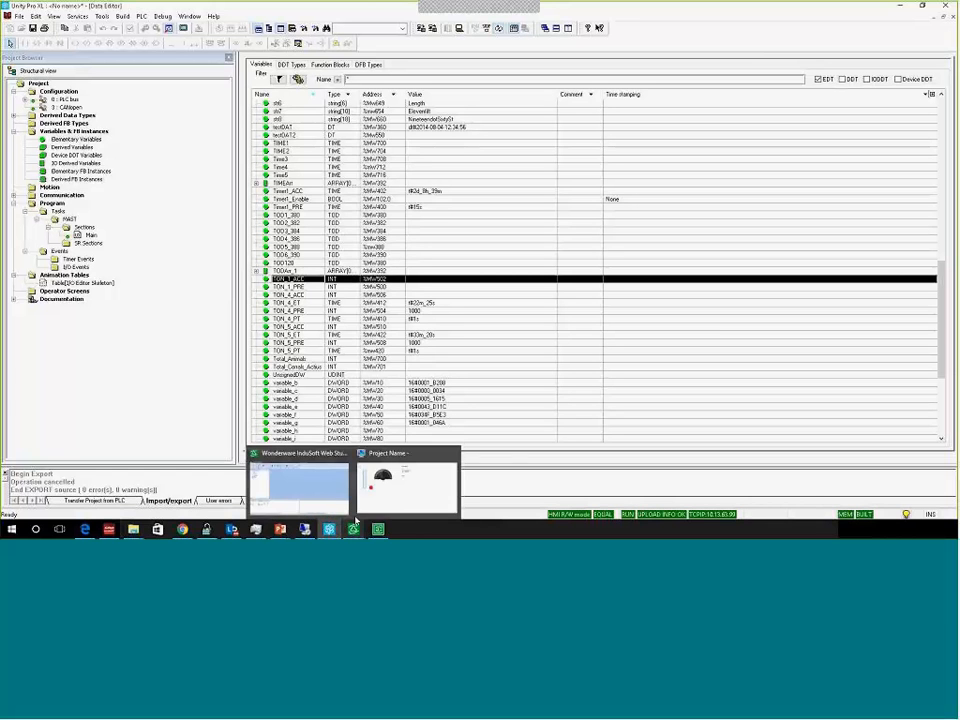
click(330, 498)
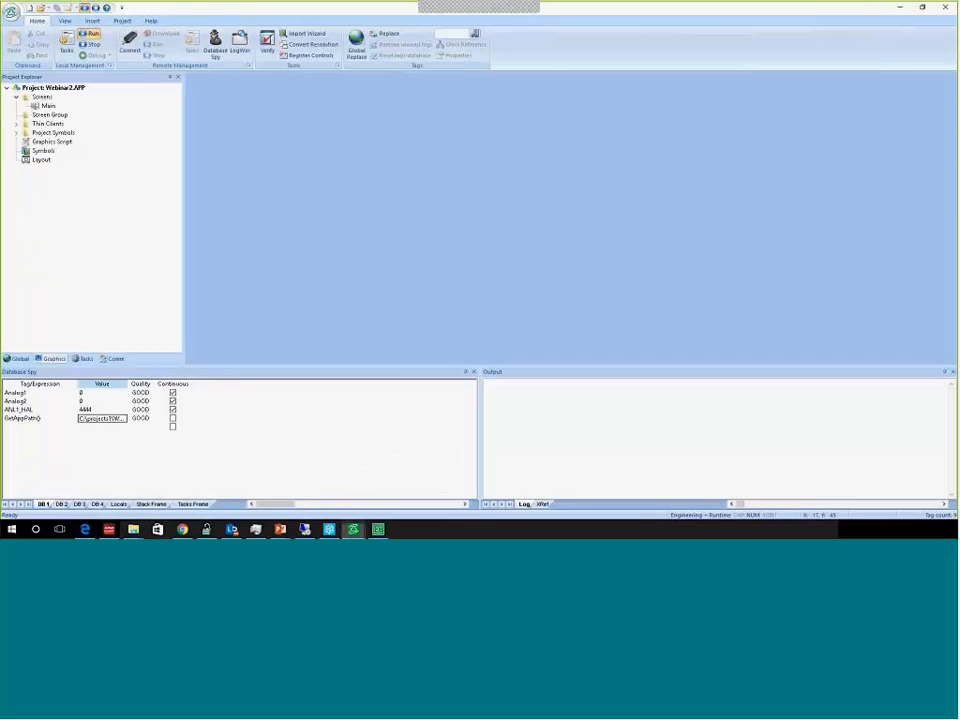
click(112, 358)
click(16, 96)
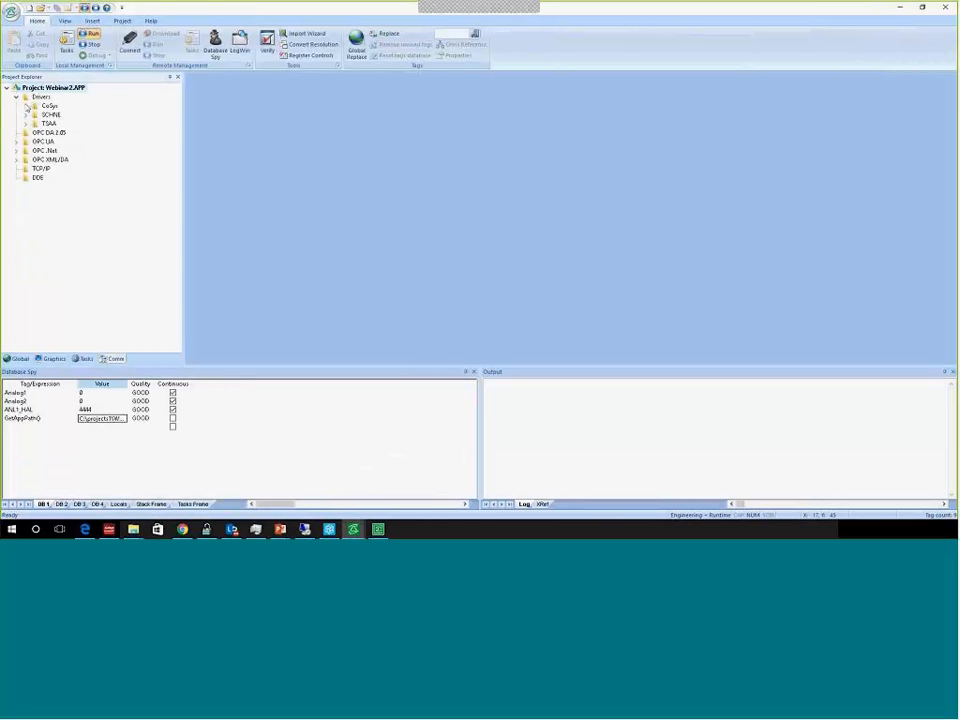
click(26, 114)
double_click(70, 123)
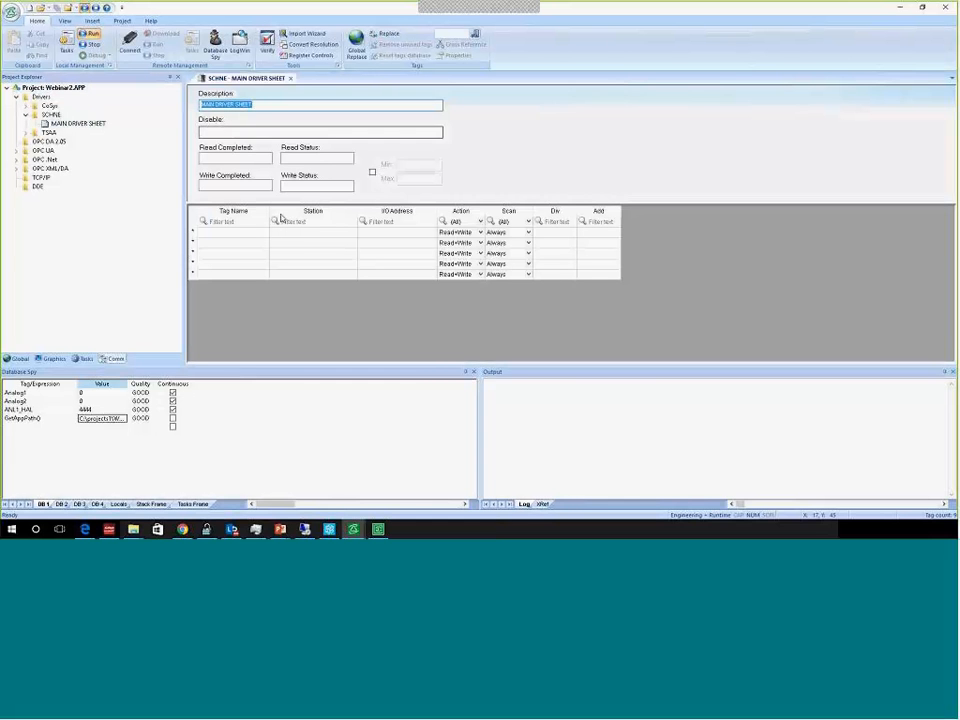
Enter Timer1_ACC as the tag in the driver sheet's first row and create it as an Integer tag with Server scope
click(256, 233)
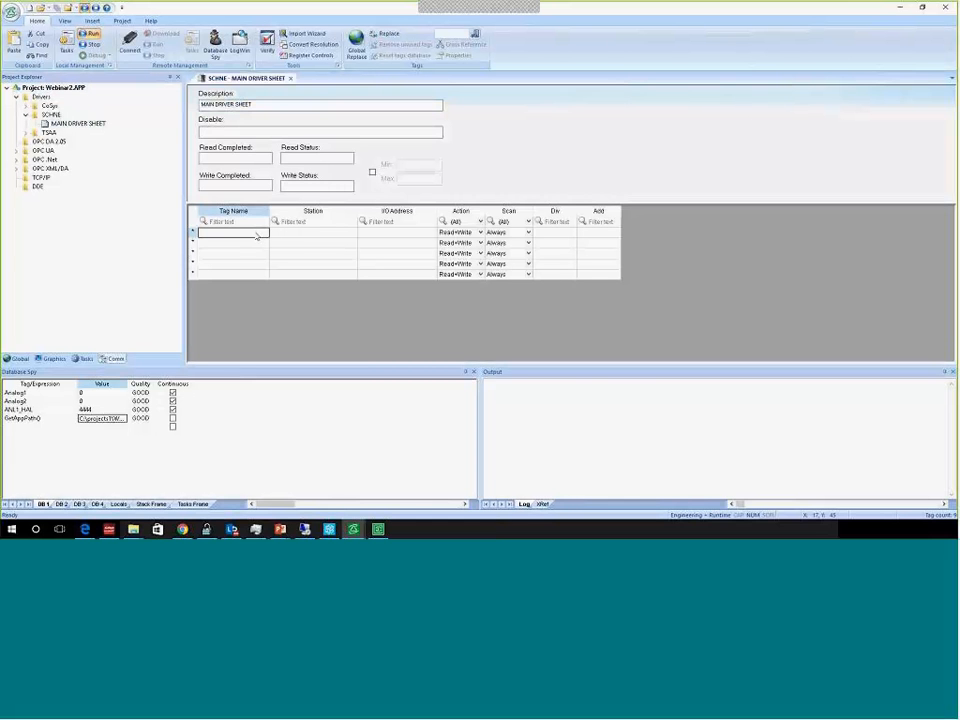
text(Timer1_ACC)
key(Return)
key(Return)
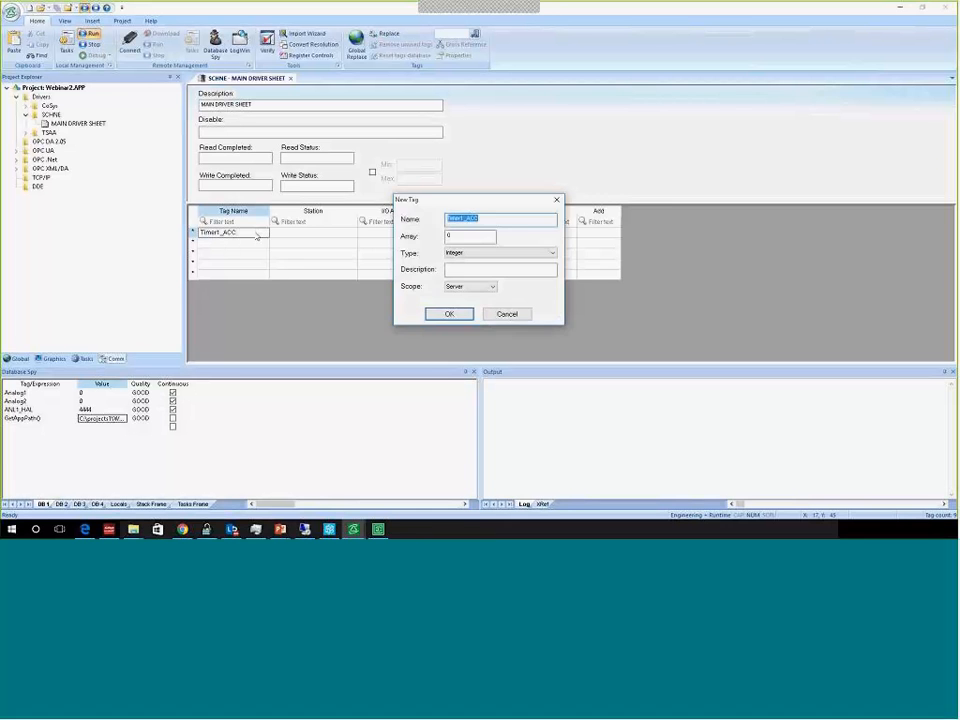
key(Return)
key(Tab)
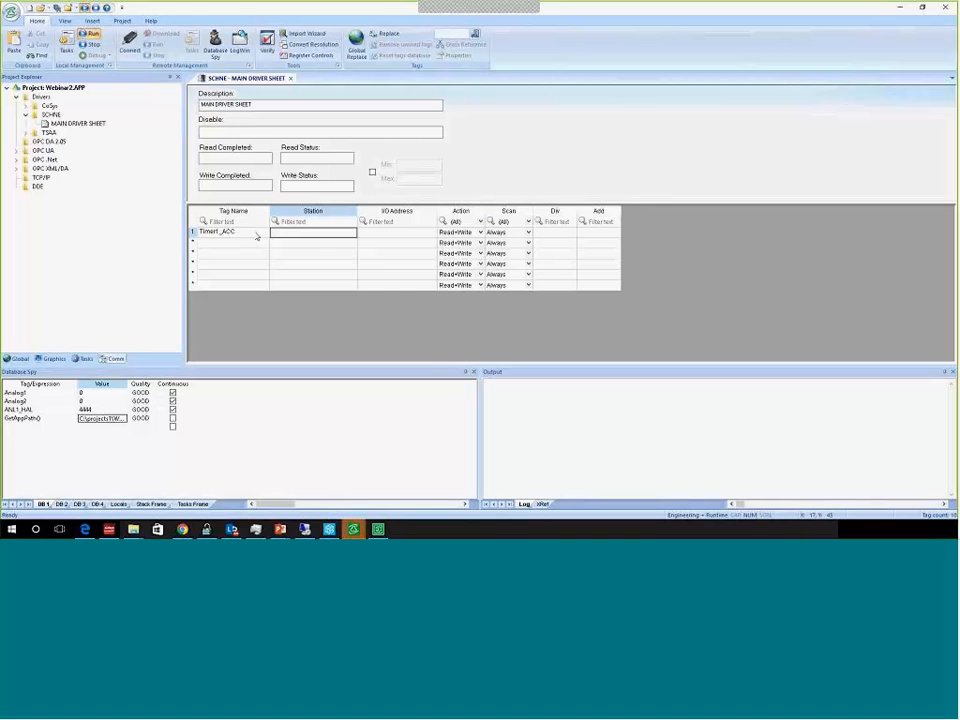
Set the Timer1_ACC row's station to 10.13.63.99:1 and its I/O address to %MW502
text(10.1)
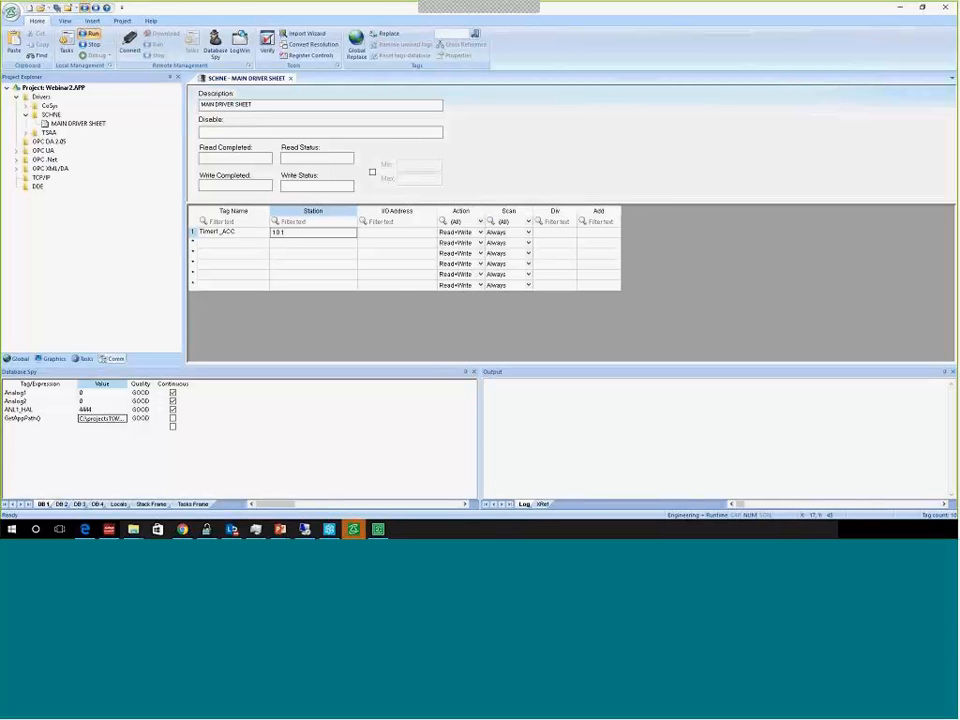
text(3.63.99.1)
key(Tab)
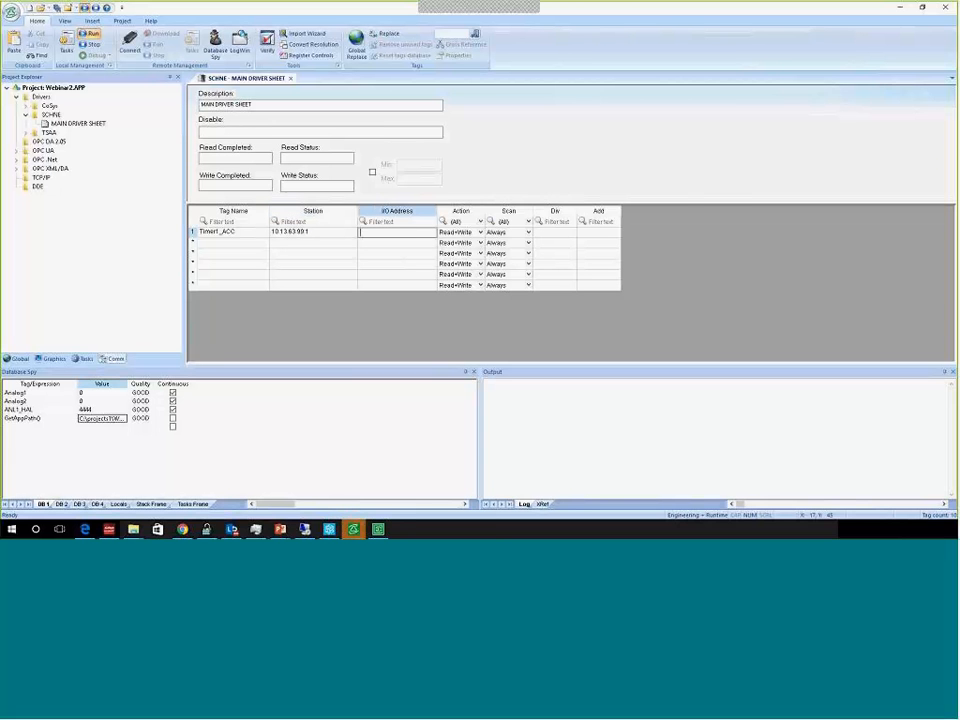
text(%MW502)
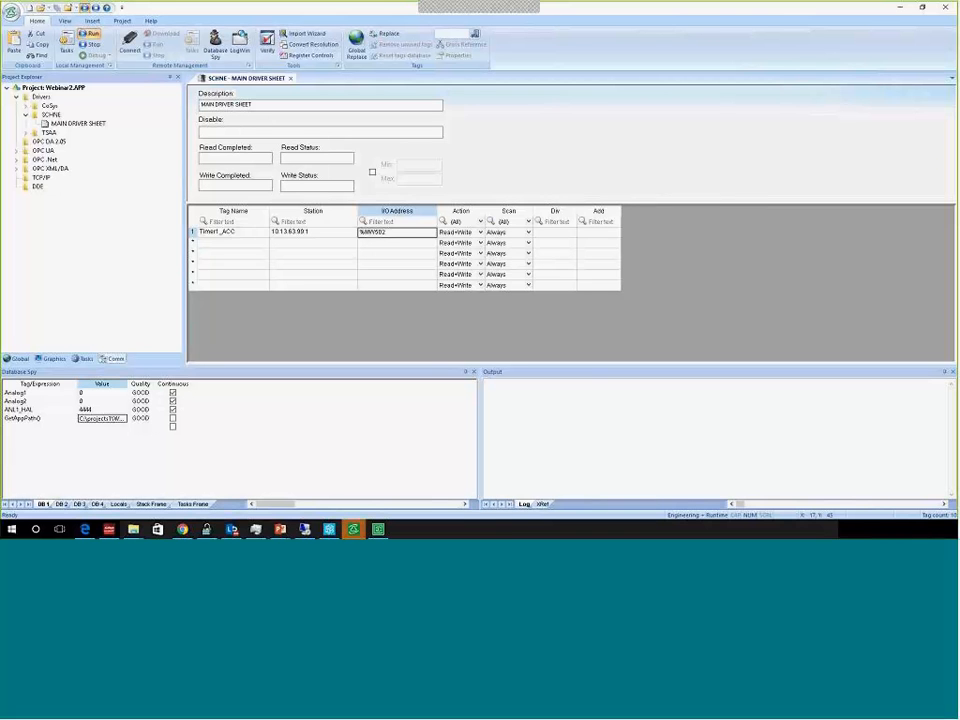
click(233, 232)
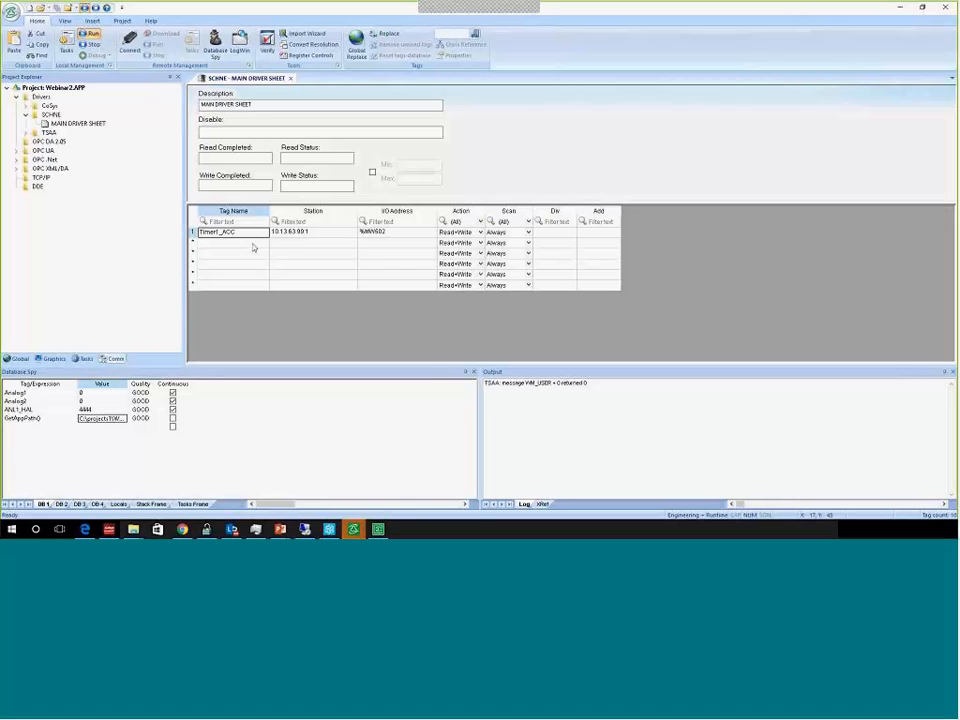
Add Timer1_ACC and the imported M340 device tag TON_1_ACC to the DB 2 sheet of the Database Spy
click(61, 503)
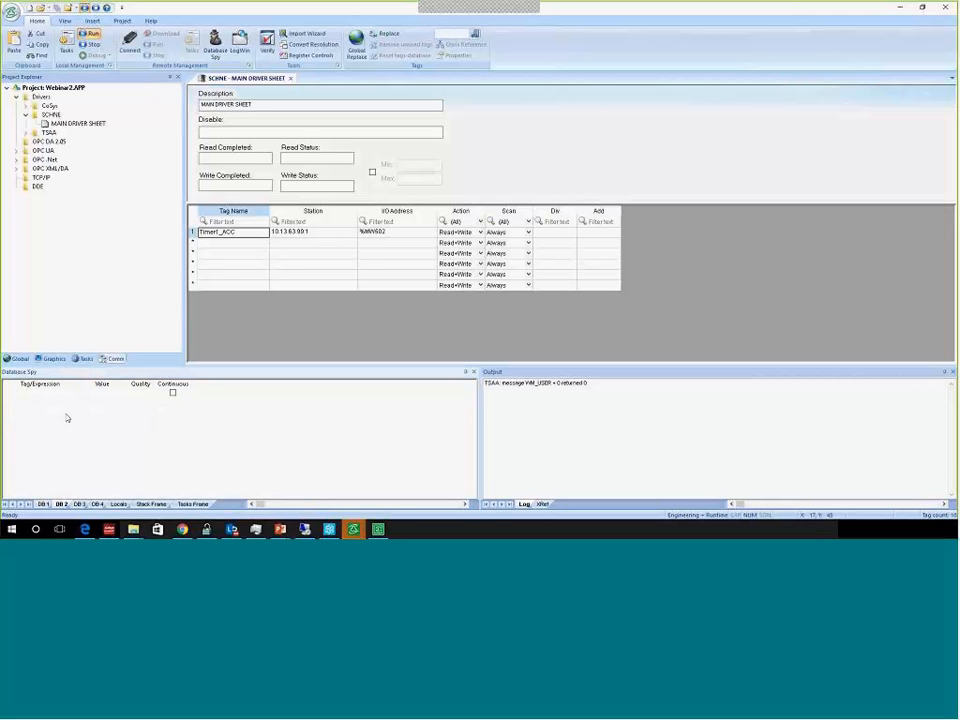
text(Timer1_ACC)
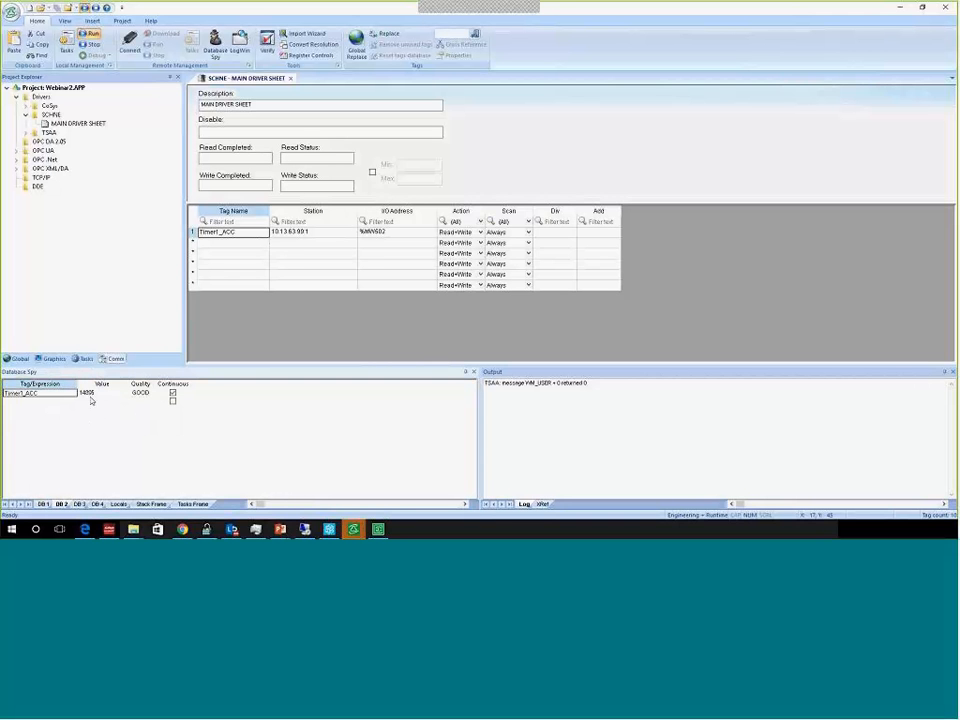
double_click(64, 403)
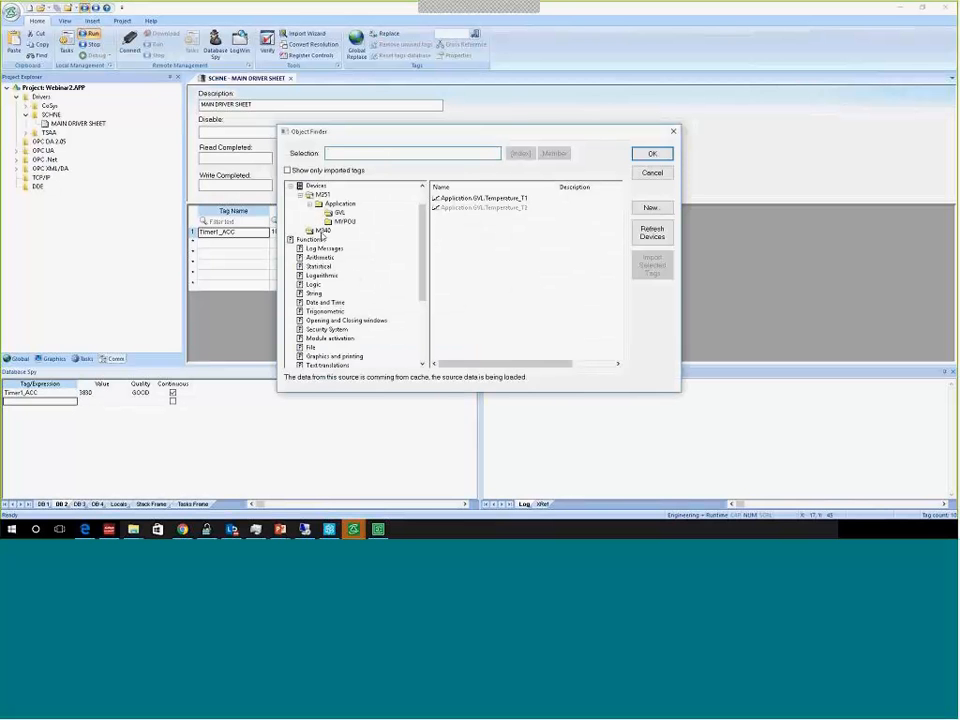
click(322, 230)
click(288, 170)
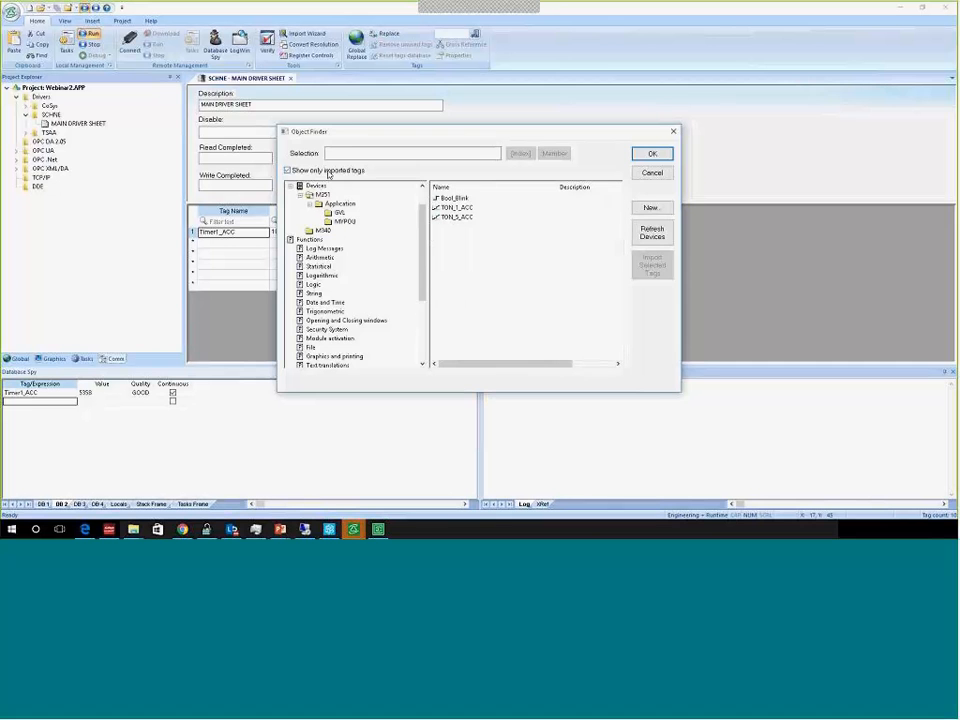
double_click(456, 207)
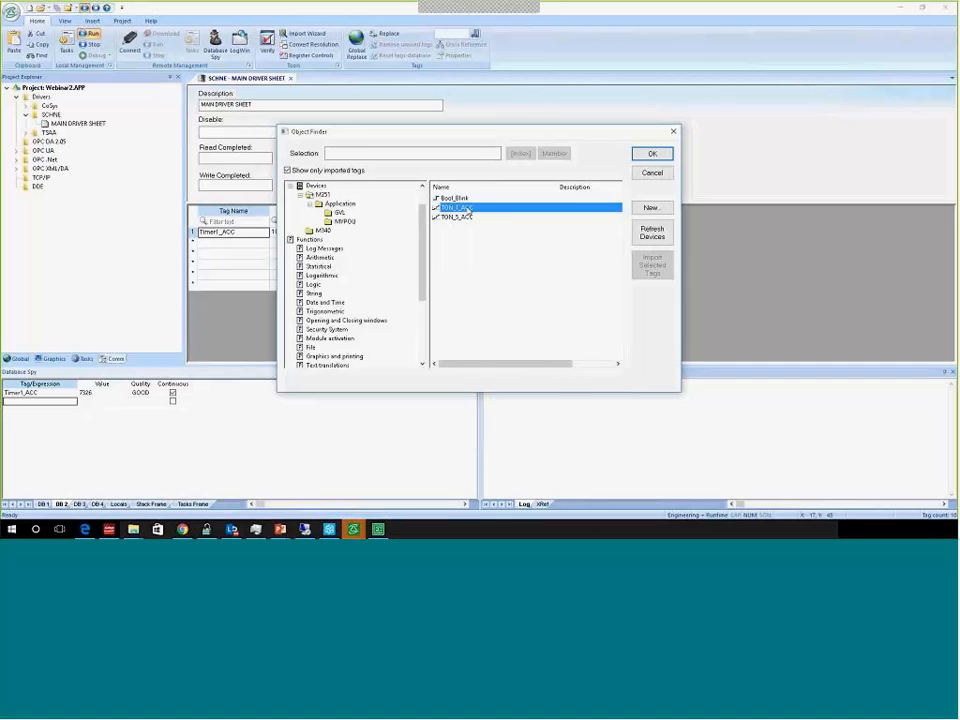
Compare the live values of Timer1_ACC and M340.TON_1_ACC in the Database Spy, and check the Timer1_ACC row's station
click(87, 398)
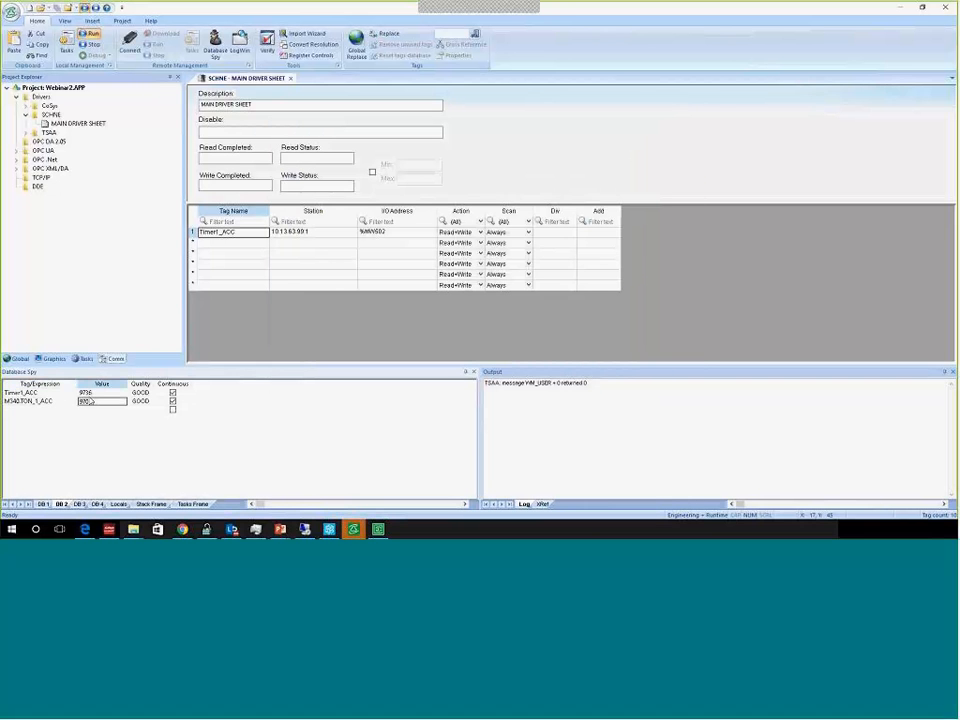
click(89, 402)
click(84, 394)
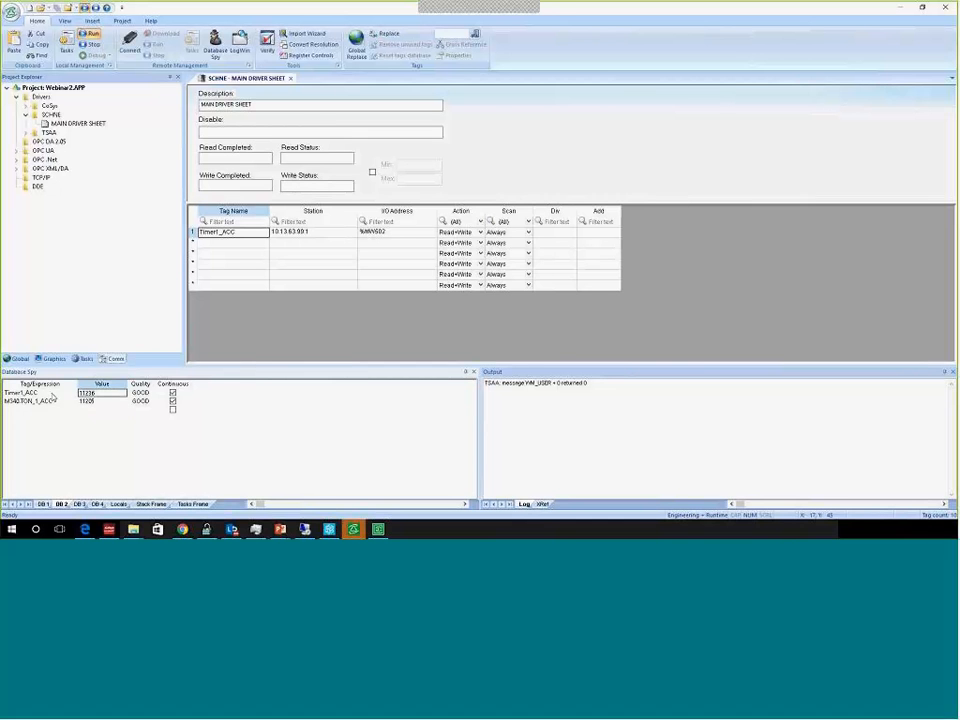
click(53, 395)
click(50, 401)
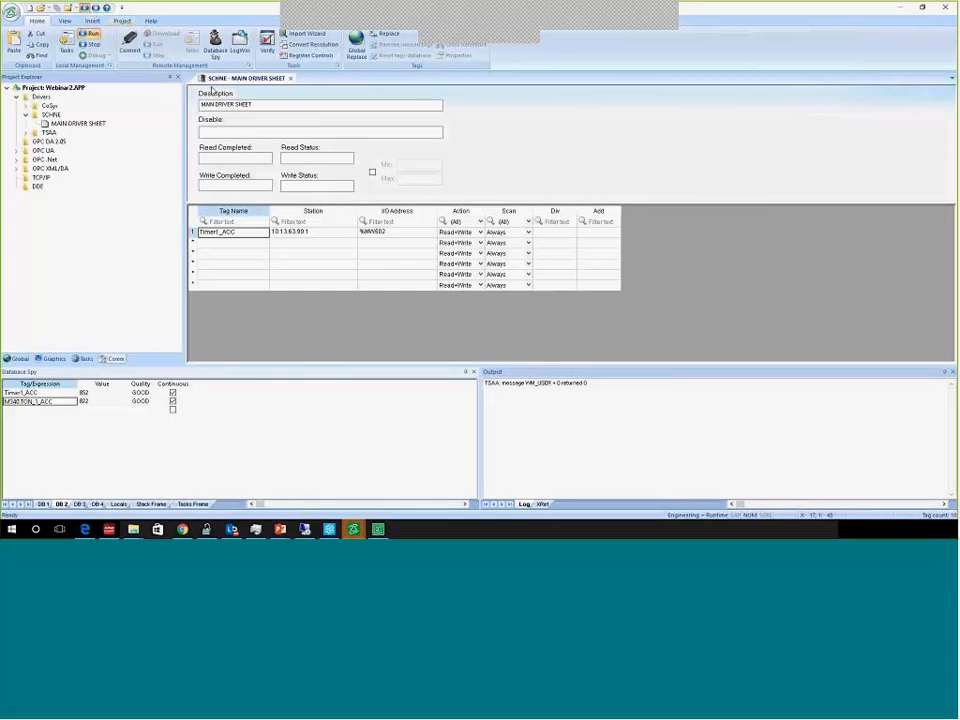
click(306, 234)
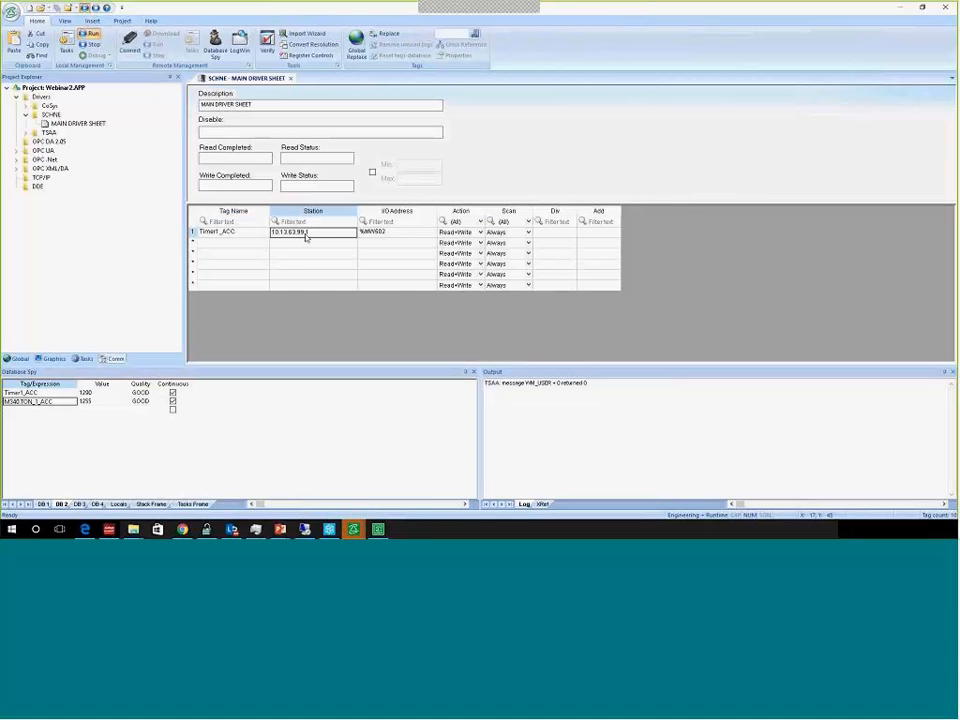
Add the MOTCP driver (MODBUS Protocol RTU via TCP/IP) to the project's selected communication drivers
click(379, 234)
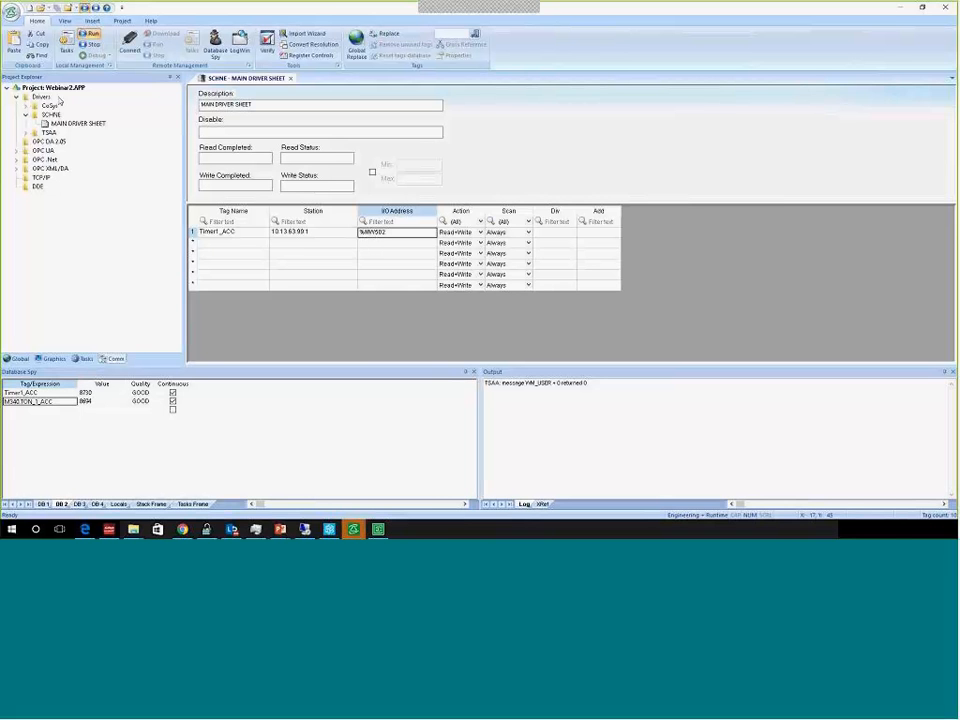
double_click(48, 100)
click(352, 237)
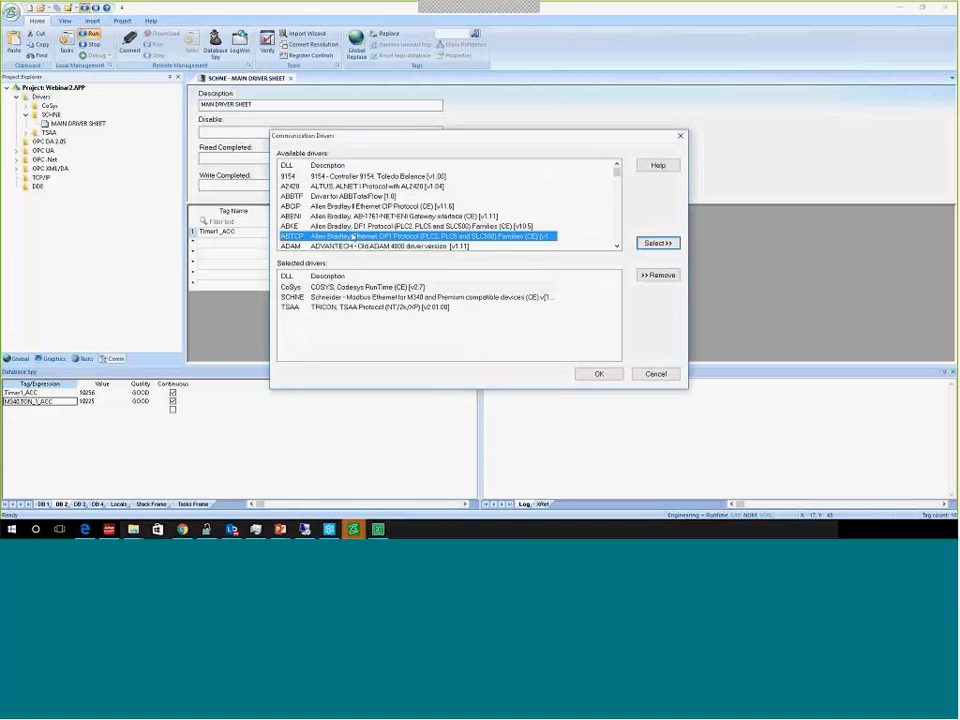
text(mod)
click(361, 219)
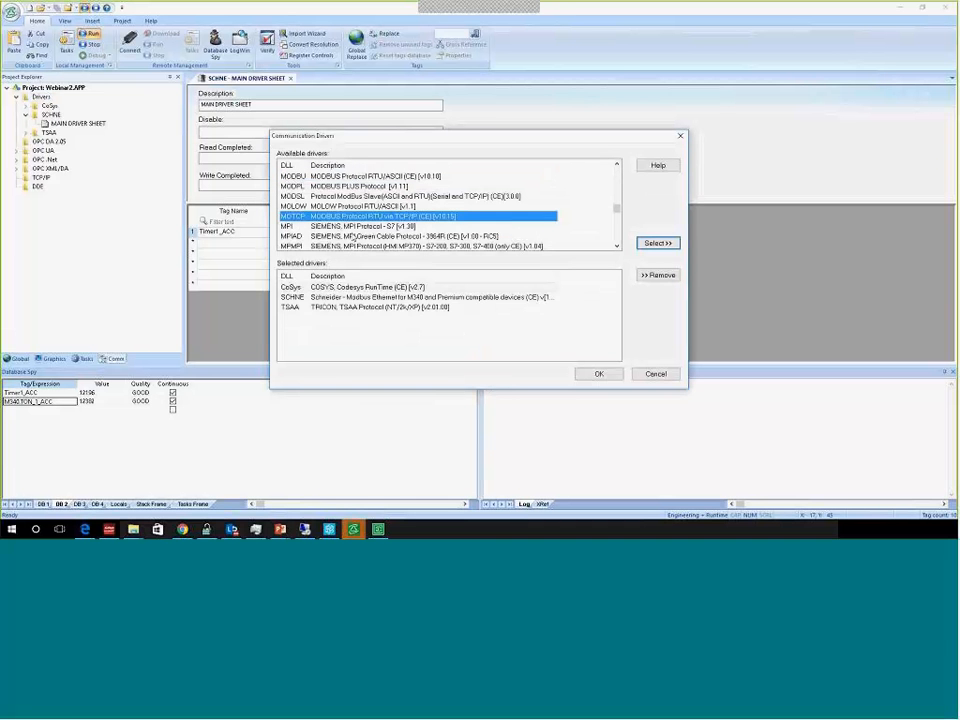
double_click(361, 219)
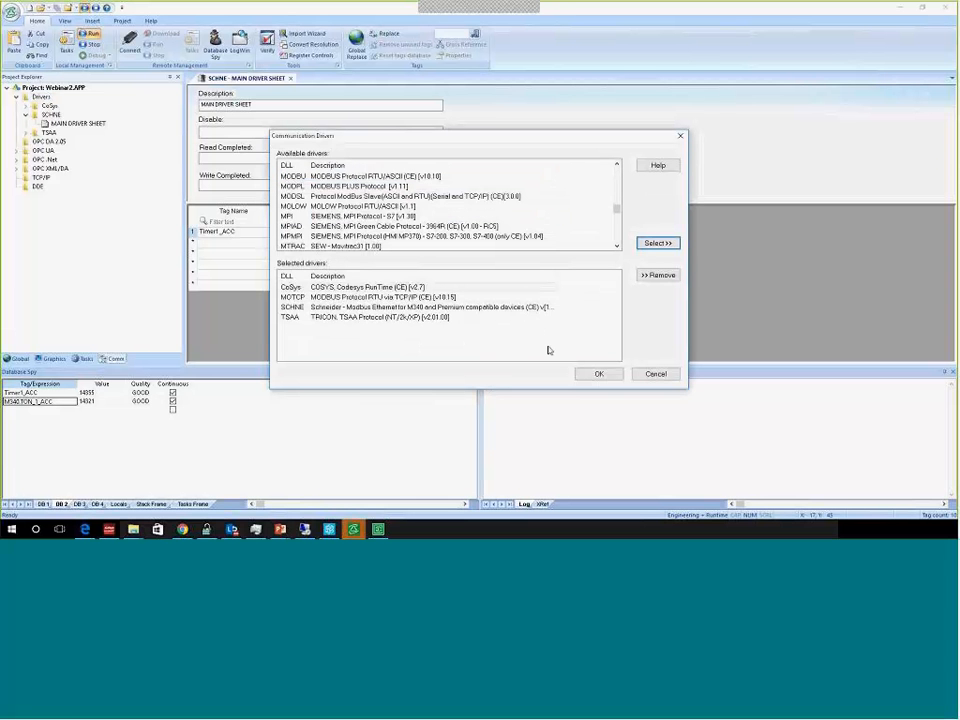
click(596, 374)
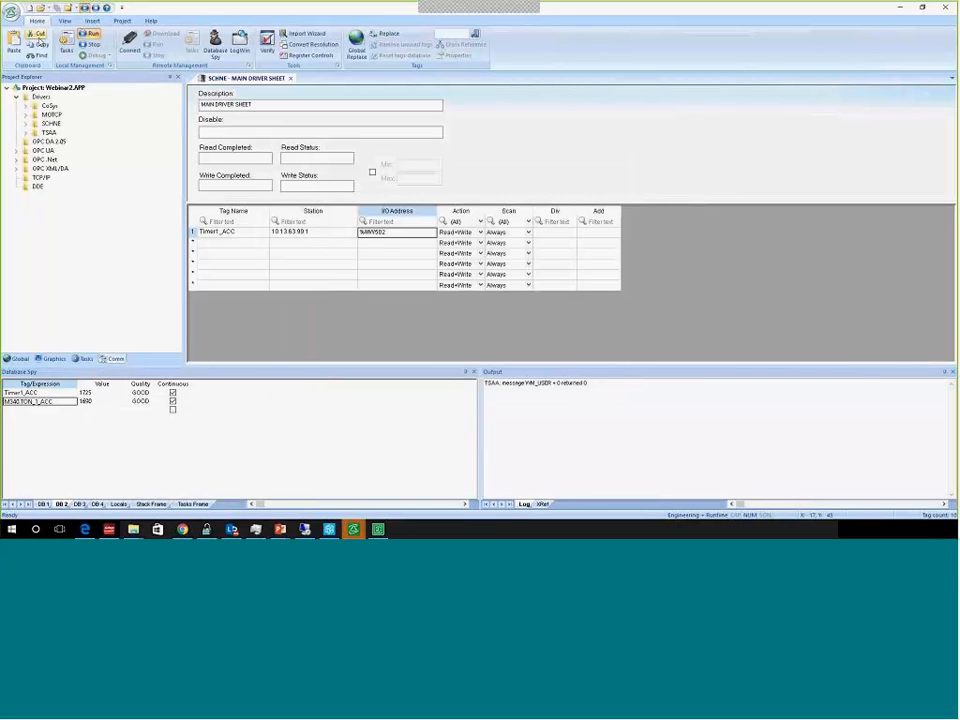
Enter Timer1_ACC_MOTCP as the first tag in the MOTCP Main Driver Sheet and create it in the tag database
click(26, 114)
double_click(78, 123)
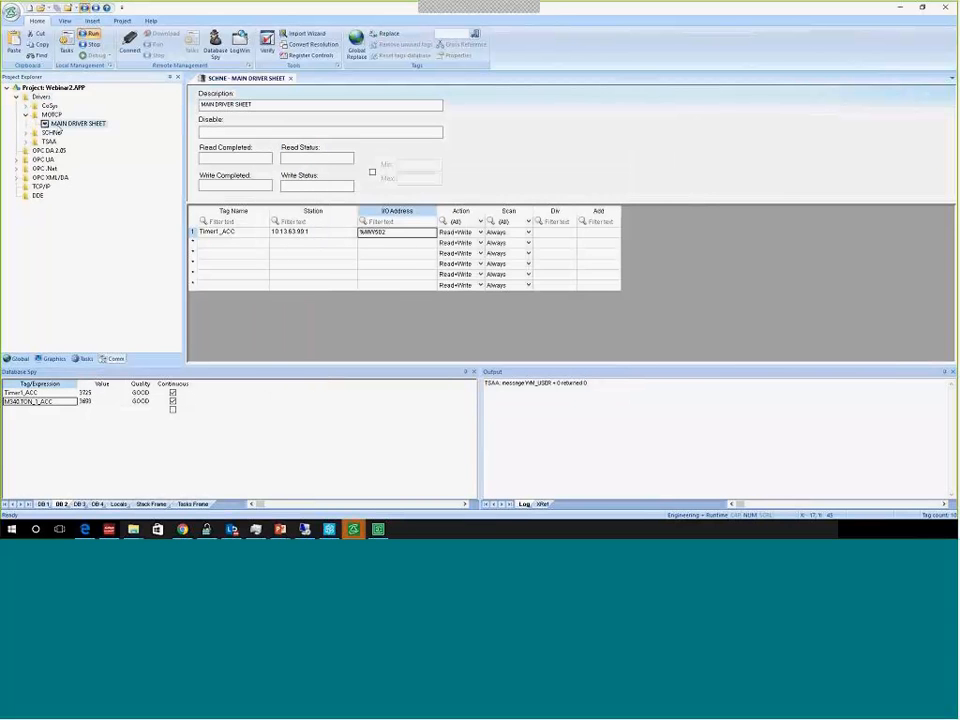
click(273, 233)
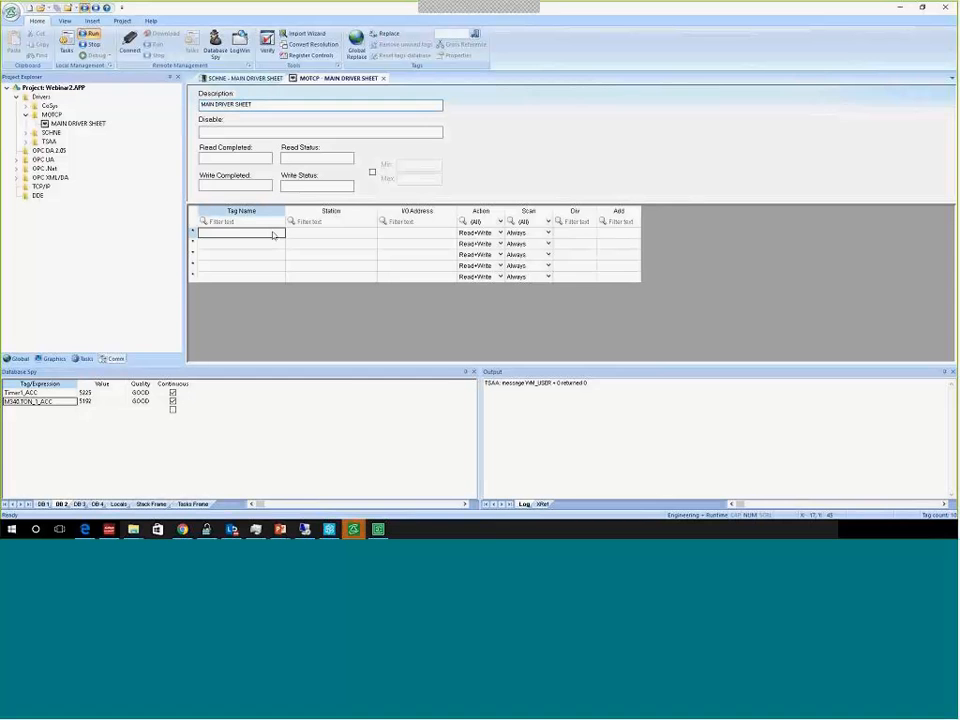
text(Timer1_)
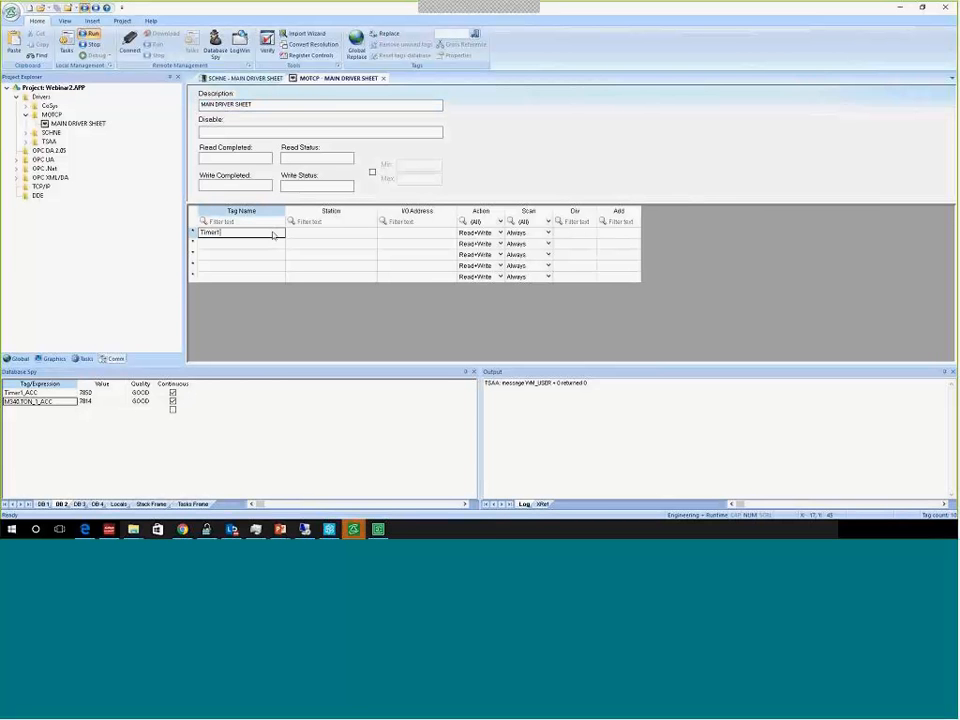
text(ACC_MOTCP)
key(Return)
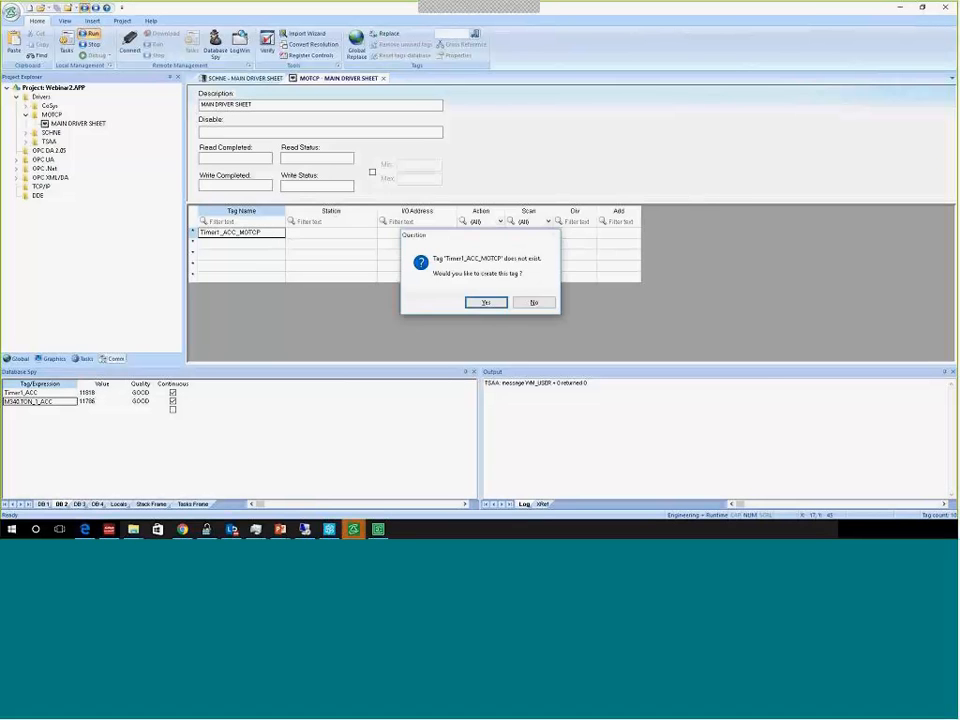
key(Return)
key(ctrl+c)
key(Return)
key(Tab)
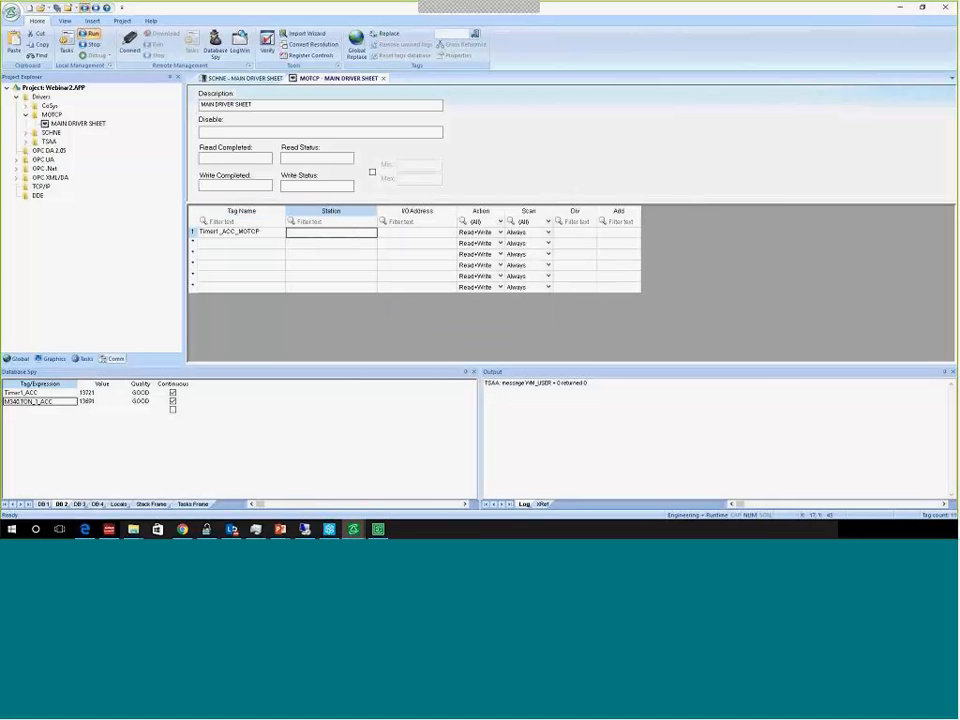
Set the Timer1_ACC_MOTCP row's station to 10.13.63.99:1 and its I/O address to 4X:503
text(10.13)
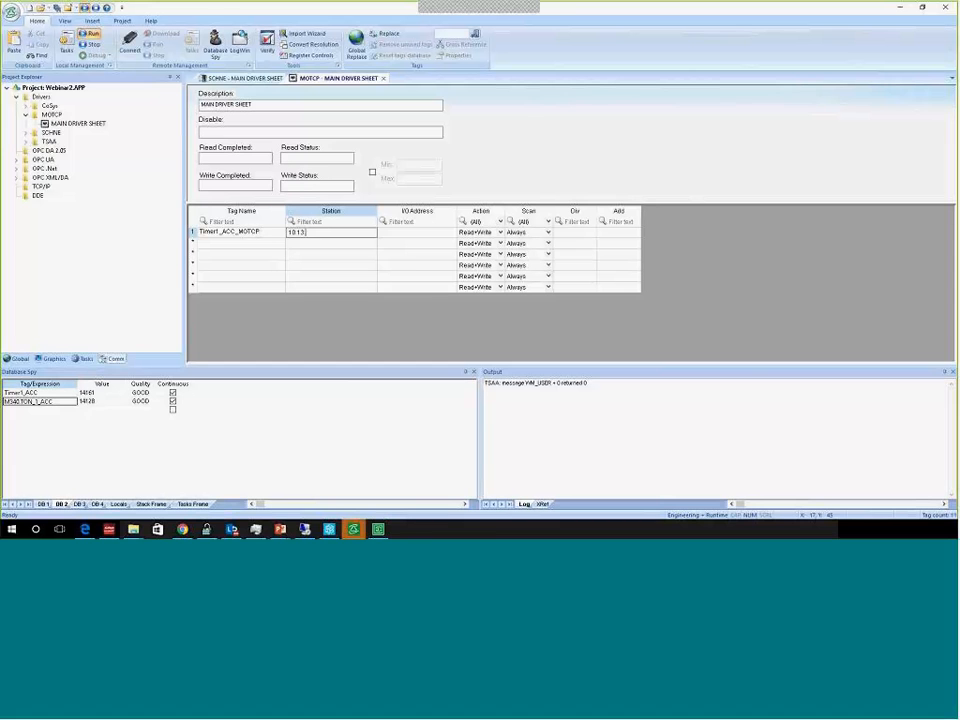
text(.63.99.1)
key(Tab)
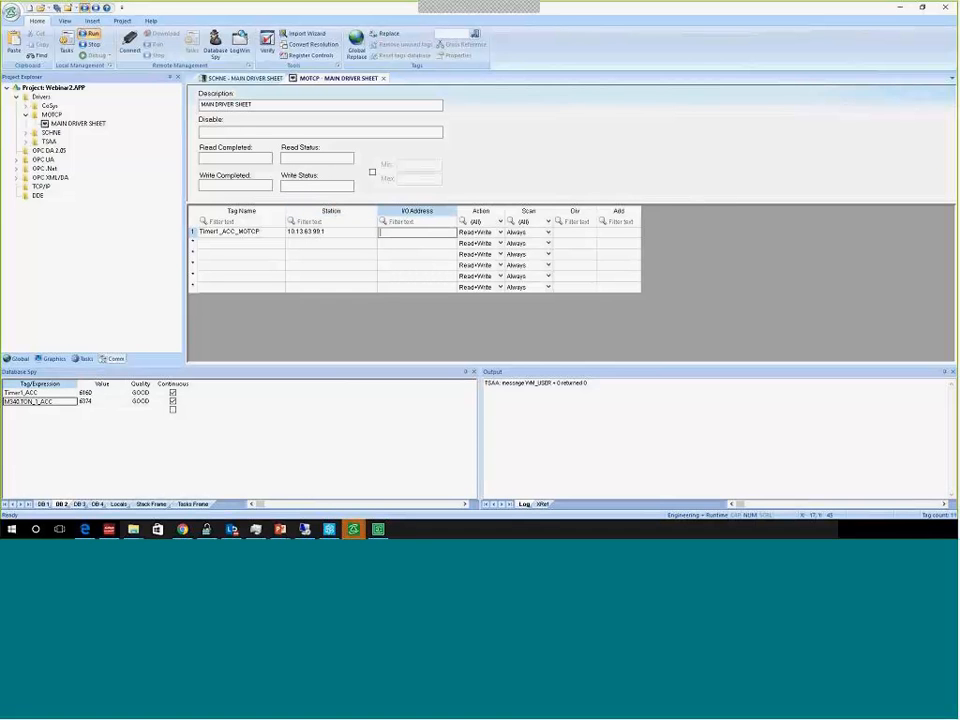
text(4x:503)
key(Return)
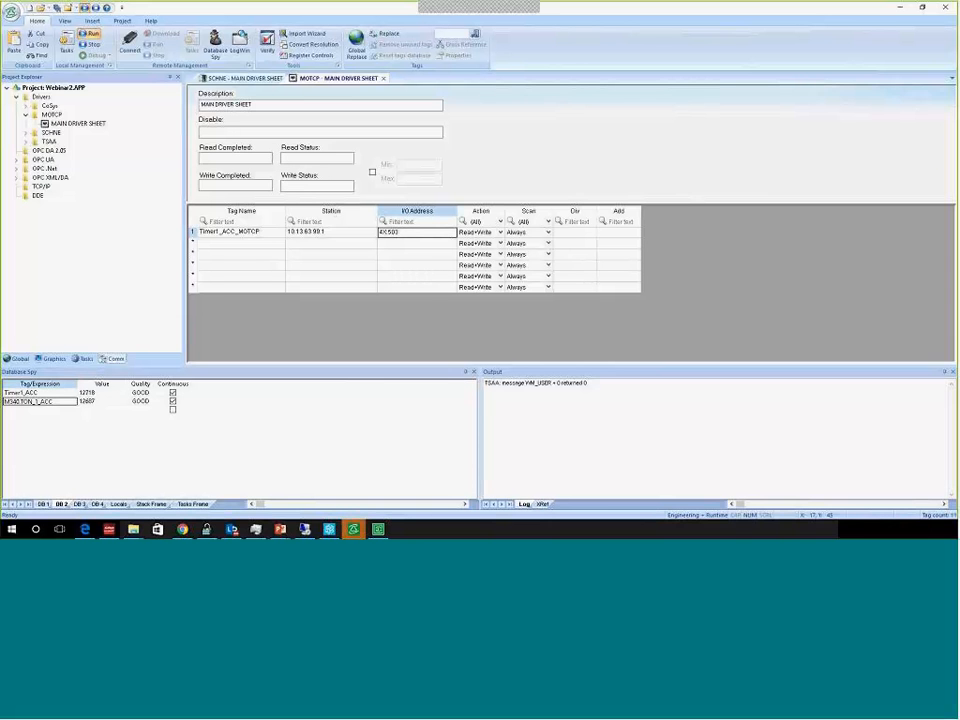
Check the Timer1_ACC I/O address in the SCHNE Main Driver Sheet against the MOTCP sheet's address
click(240, 79)
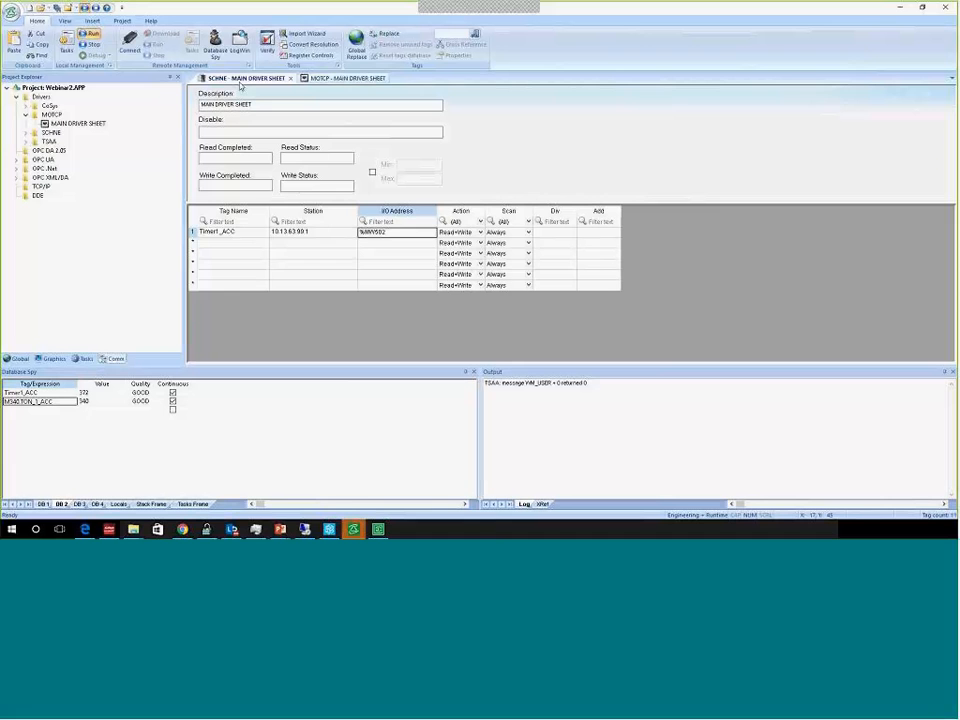
click(388, 243)
click(391, 235)
click(338, 79)
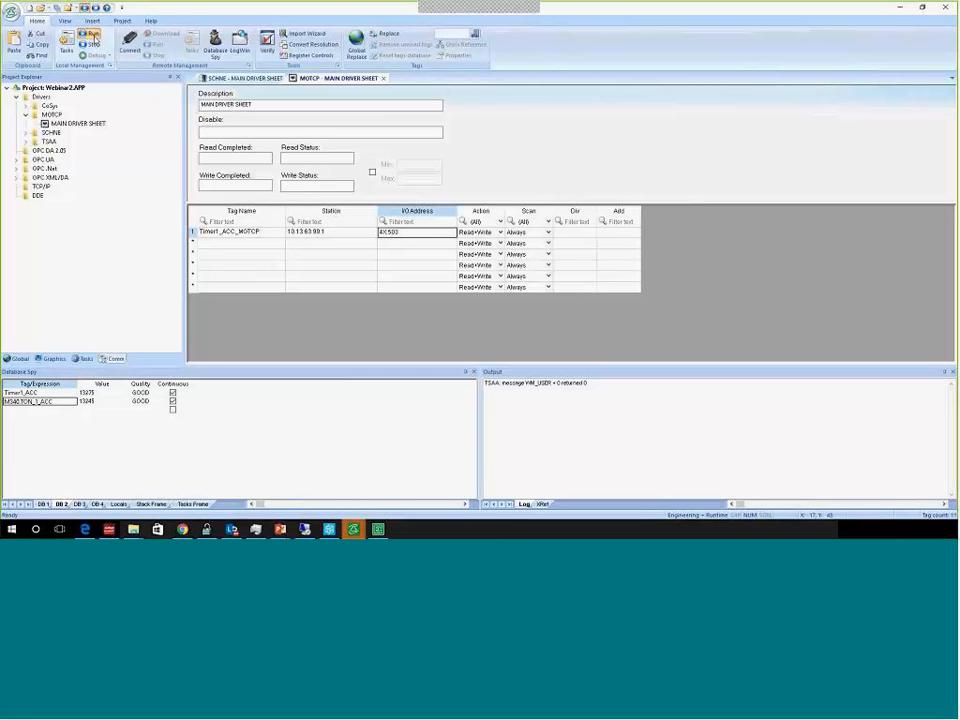
Run the project and add Timer1_ACC_MOTCP to the DB 2 sheet of the Database Spy
click(90, 35)
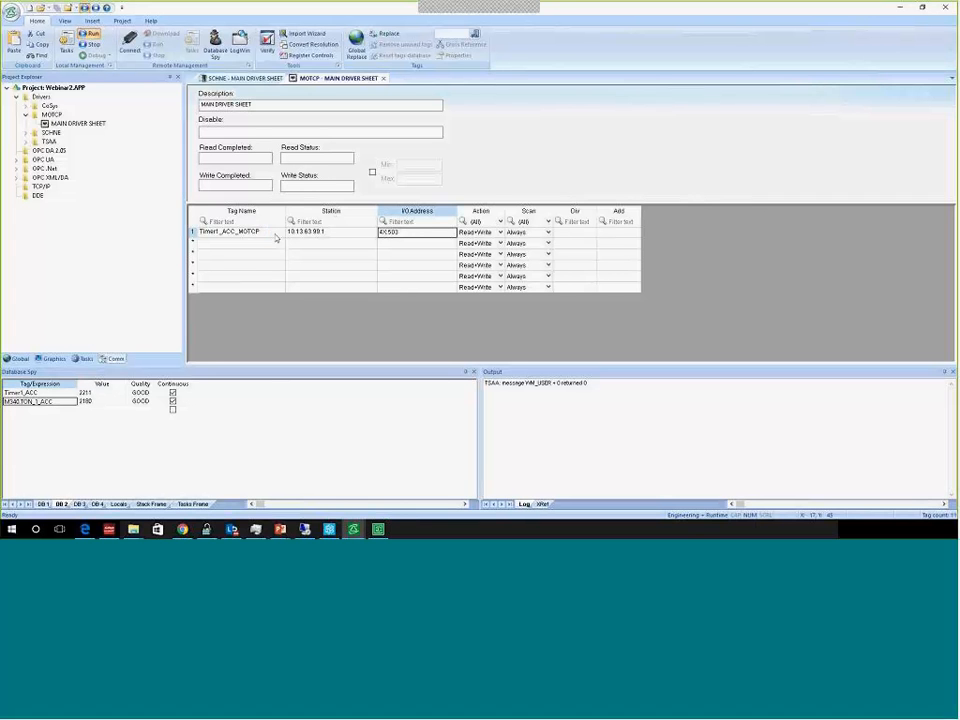
click(274, 236)
click(66, 411)
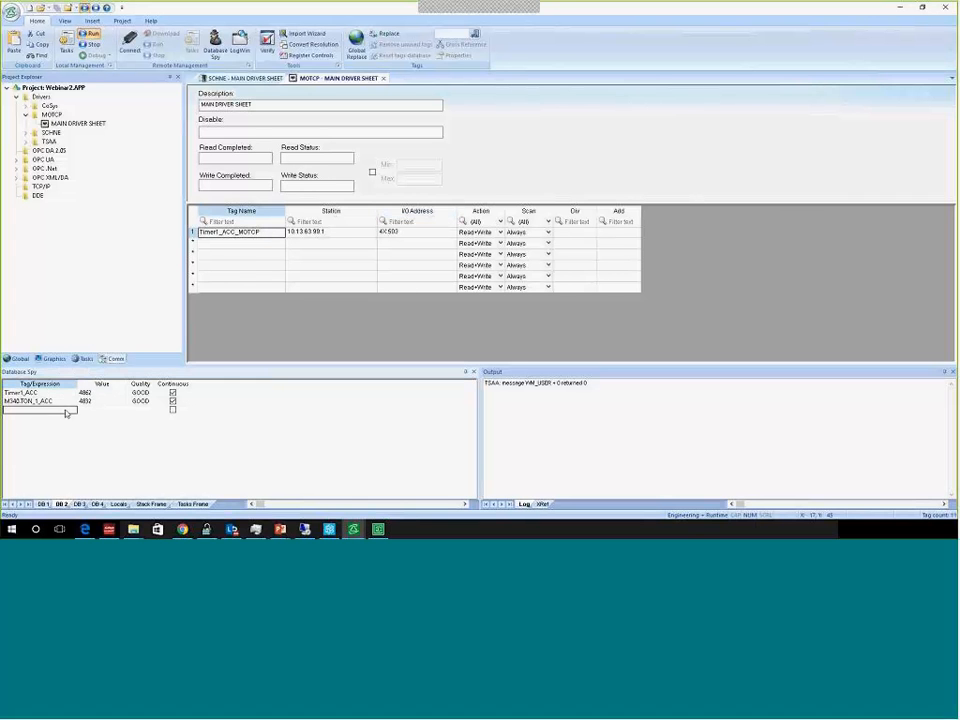
key(ctrl+v)
Set the Timer1_ACC_MOTCP row's station to 10.13.63.99:502:1
click(358, 234)
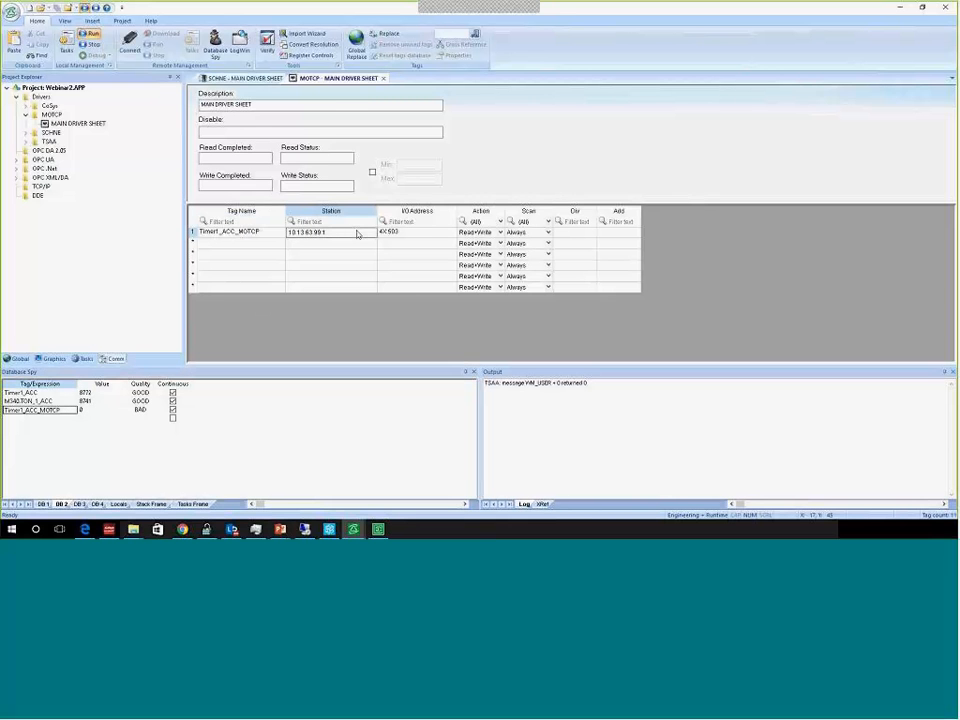
key(BackSpace)
text(502)
text(1)
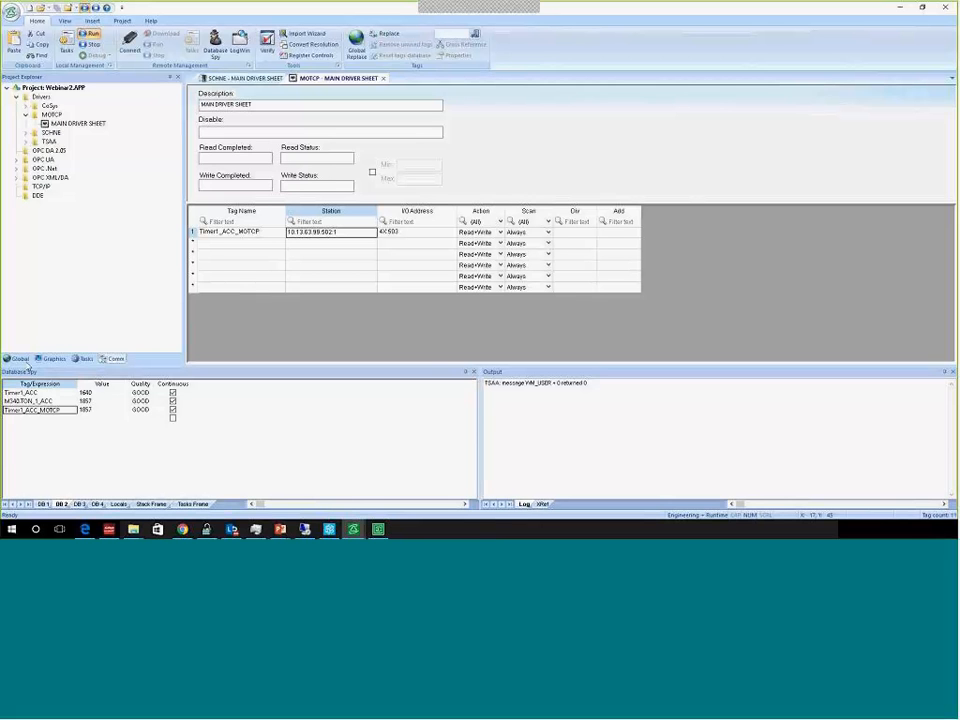
Compare the live values of Timer1_ACC, M340.TON_1_ACC and Timer1_ACC_MOTCP in the Database Spy
drag(72, 394, 87, 410)
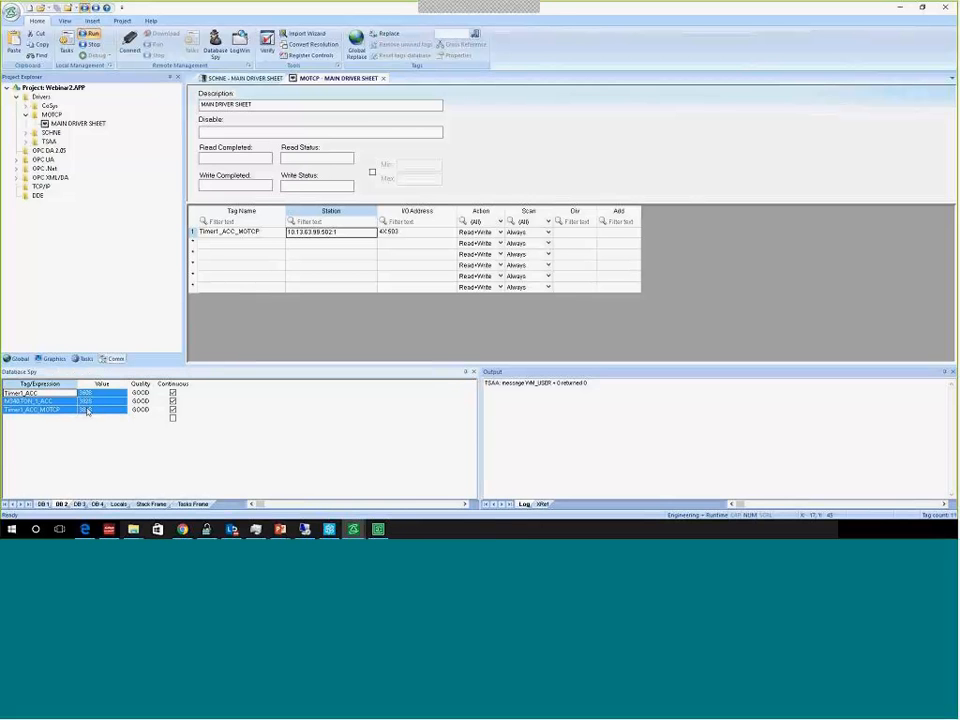
click(88, 410)
click(97, 402)
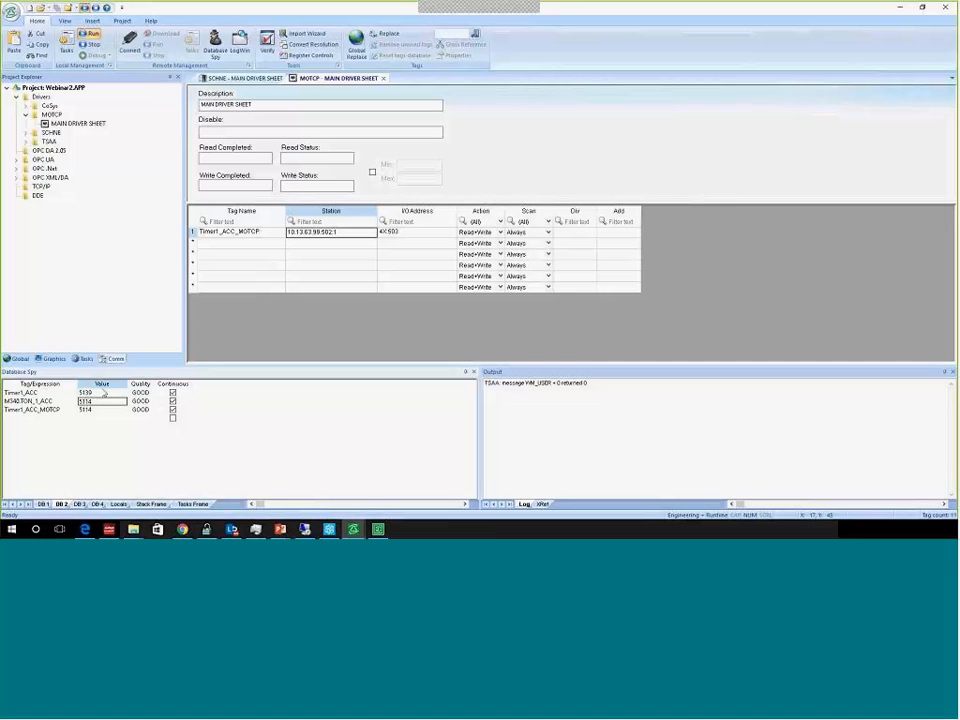
click(103, 387)
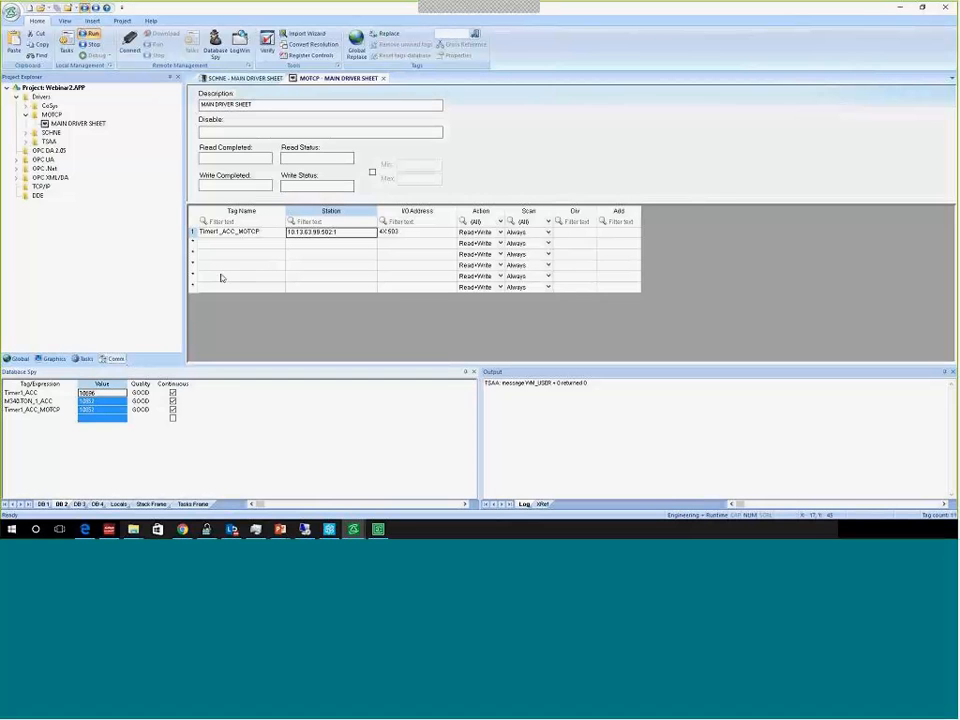
Insert a new standard driver sheet under MOTCP and examine its Tag Name and Address columns
right_click(65, 121)
click(82, 126)
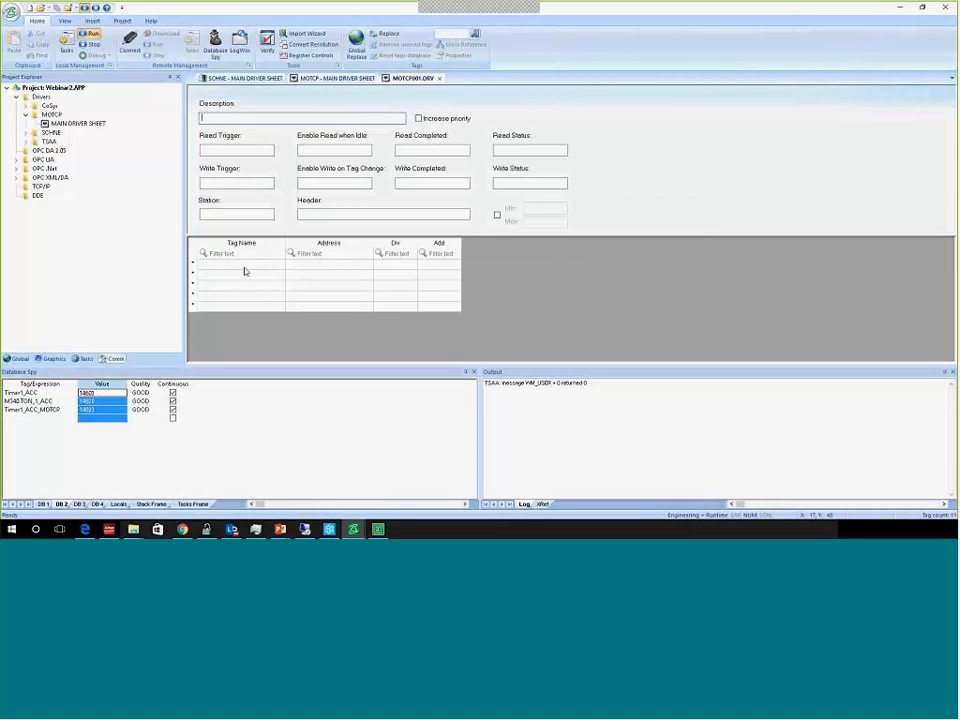
drag(244, 271, 321, 326)
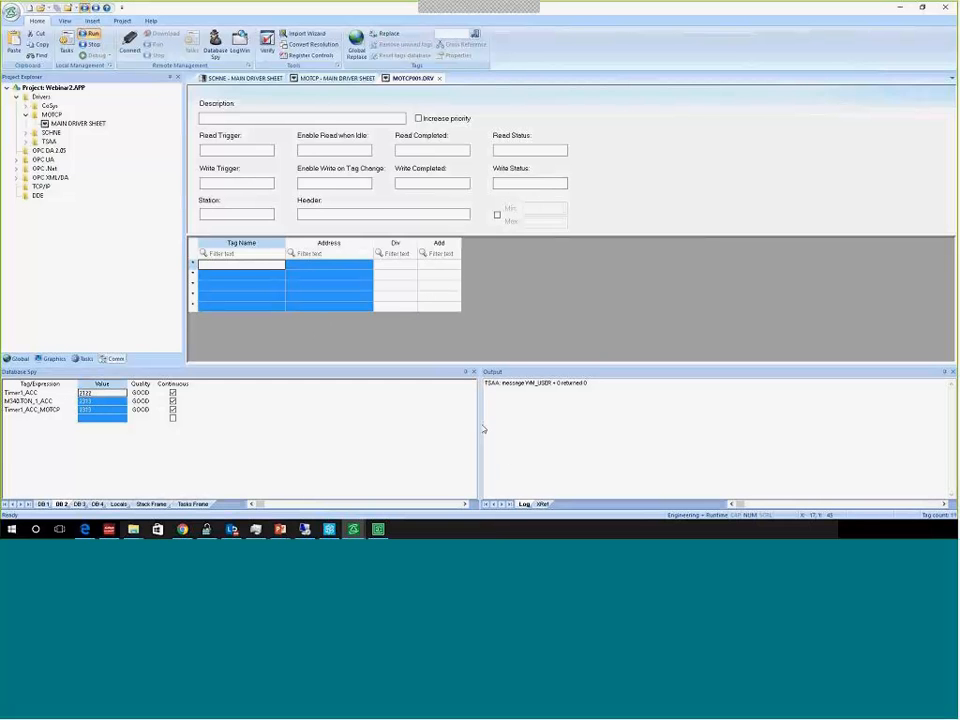
Widen the Output window and enable logging of Field Read Commands, Field Write Commands and Protocol Analyzer messages
mouse_move(480, 428)
mouse_down()
mouse_move(386, 428)
mouse_move(303, 410)
mouse_move(351, 405)
mouse_move(351, 395)
mouse_move(38, 372)
mouse_move(42, 383)
mouse_move(447, 461)
mouse_move(505, 455)
mouse_move(468, 450)
mouse_move(467, 441)
mouse_up()
right_click(222, 441)
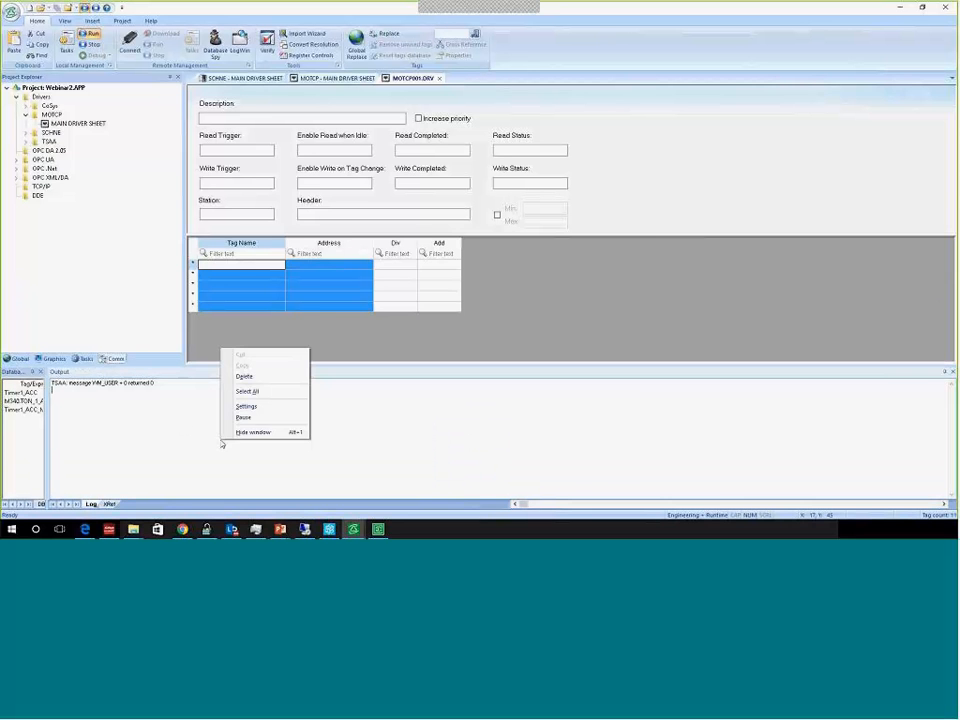
click(268, 407)
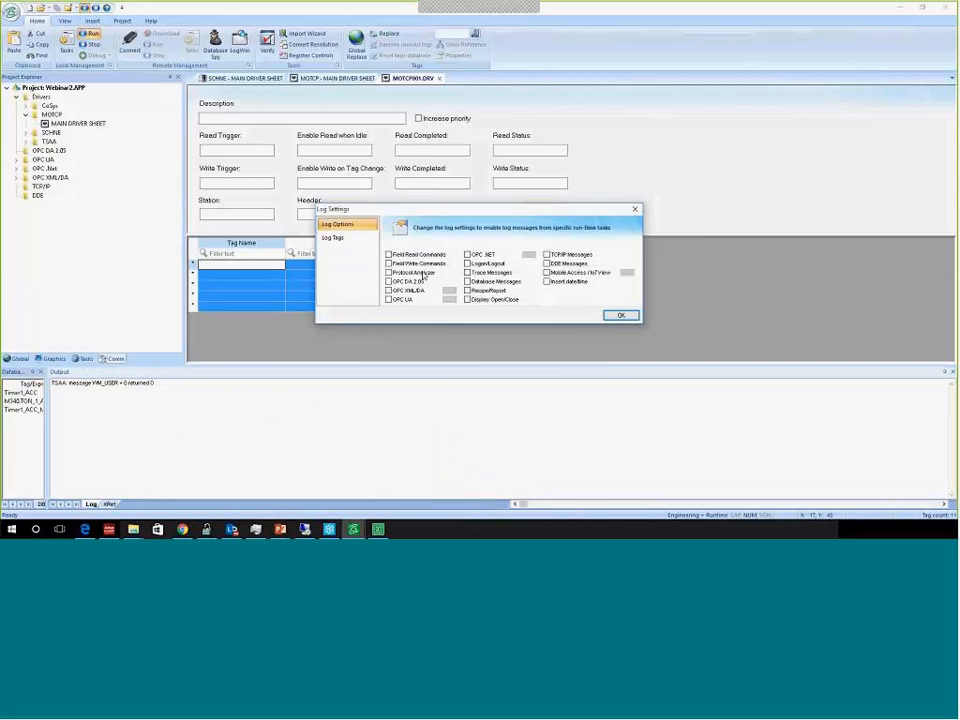
click(424, 273)
click(424, 263)
click(424, 254)
click(619, 315)
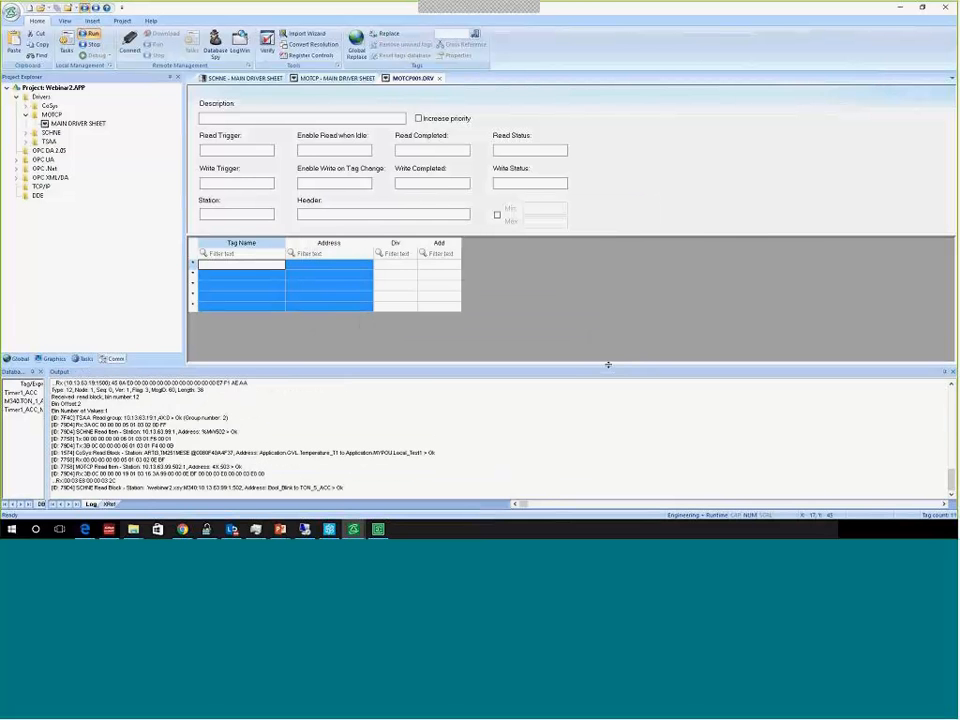
Enlarge the Output window, pause the log and examine the Tx and Rx messages of the SCHNE and MOTCP drivers
drag(608, 365, 632, 285)
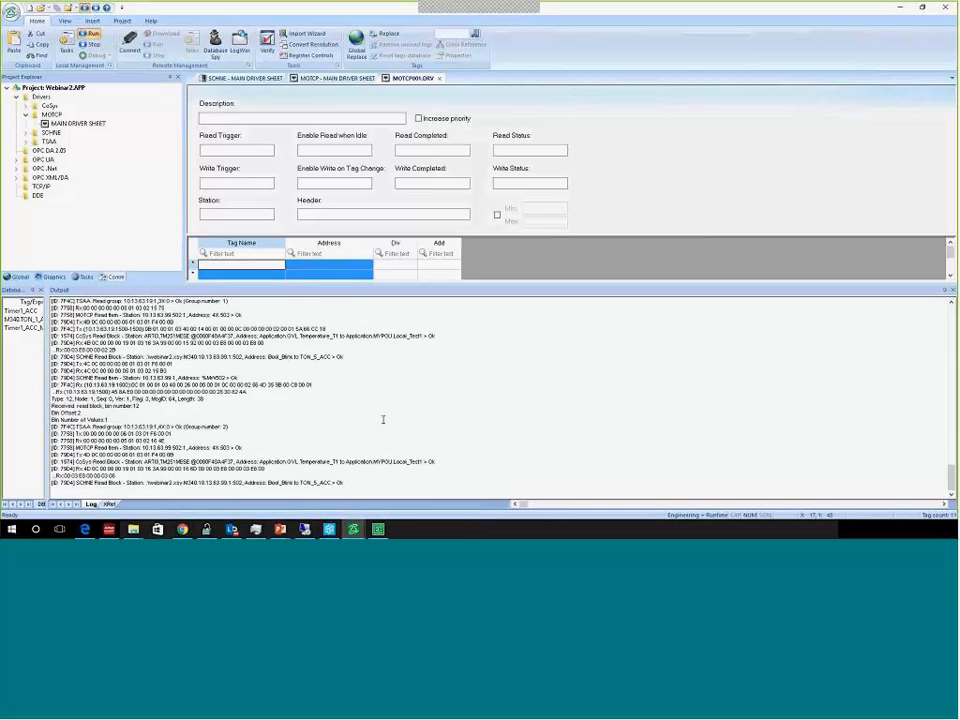
right_click(383, 419)
click(422, 490)
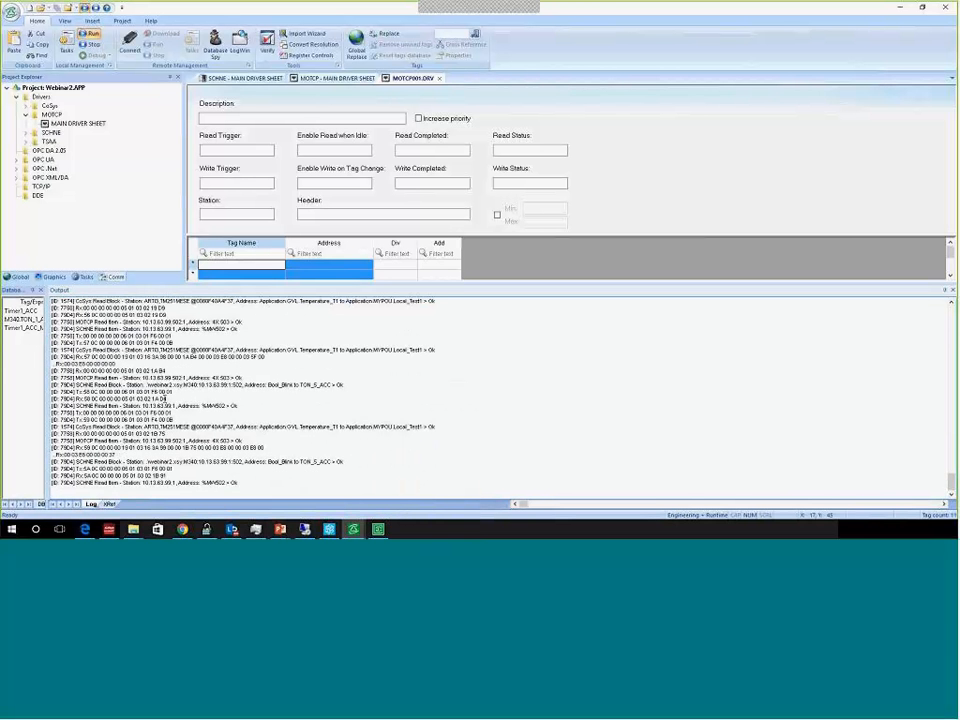
drag(165, 398, 28, 388)
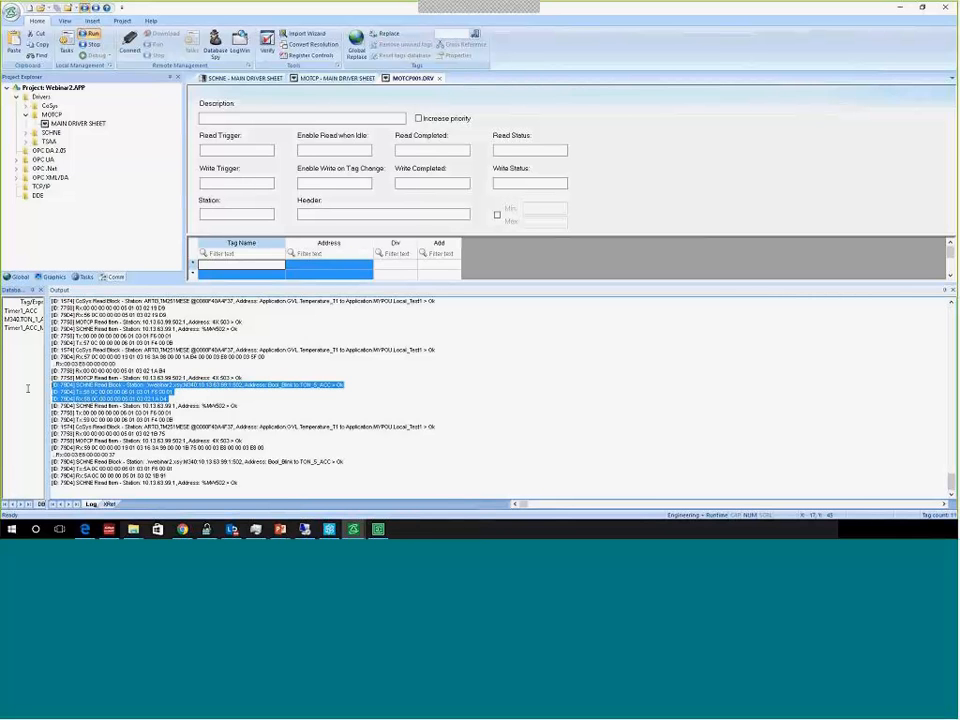
click(181, 399)
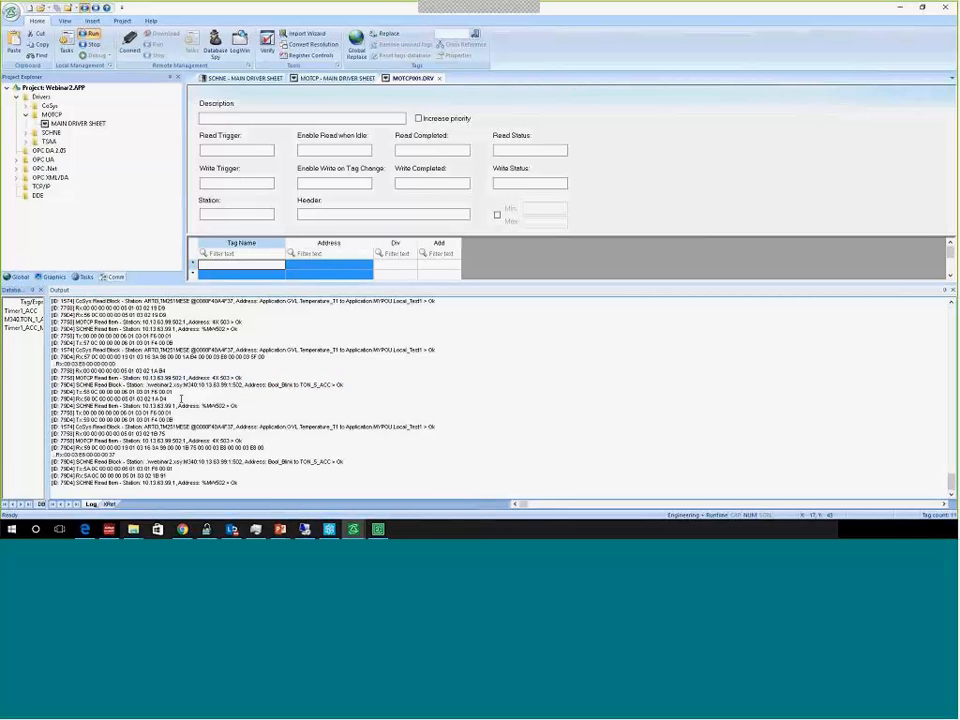
drag(181, 399, 52, 399)
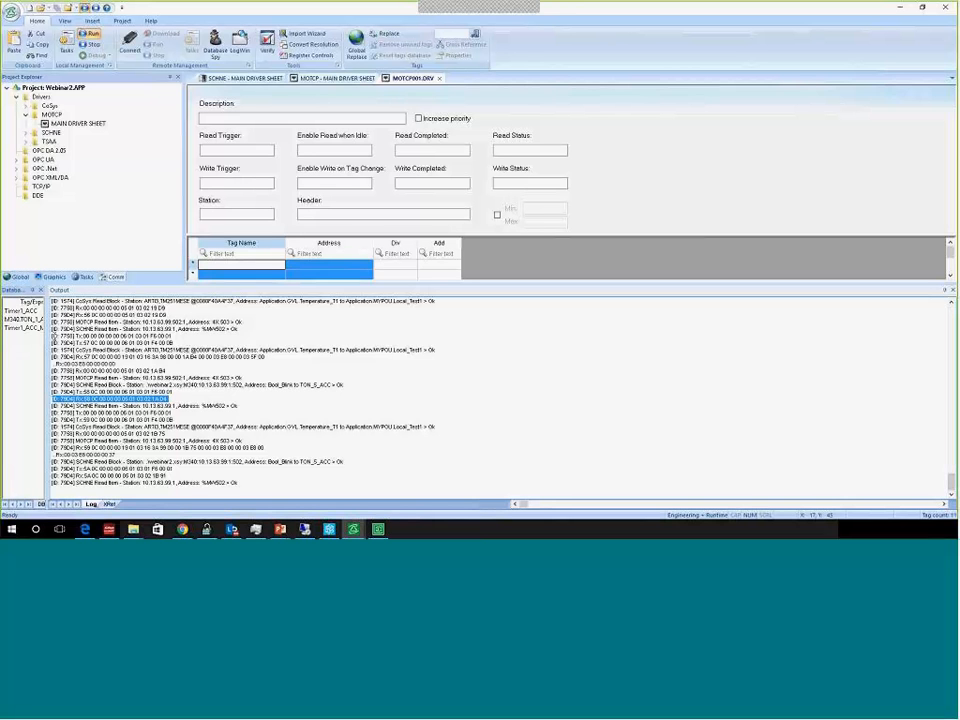
drag(53, 337, 190, 343)
click(190, 343)
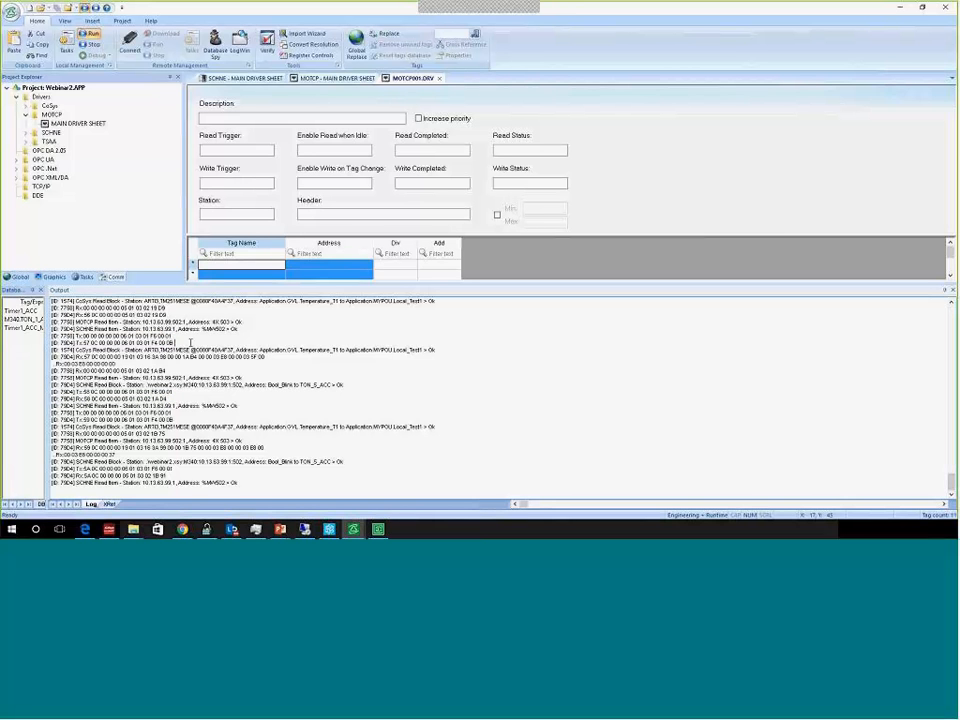
drag(77, 337, 183, 337)
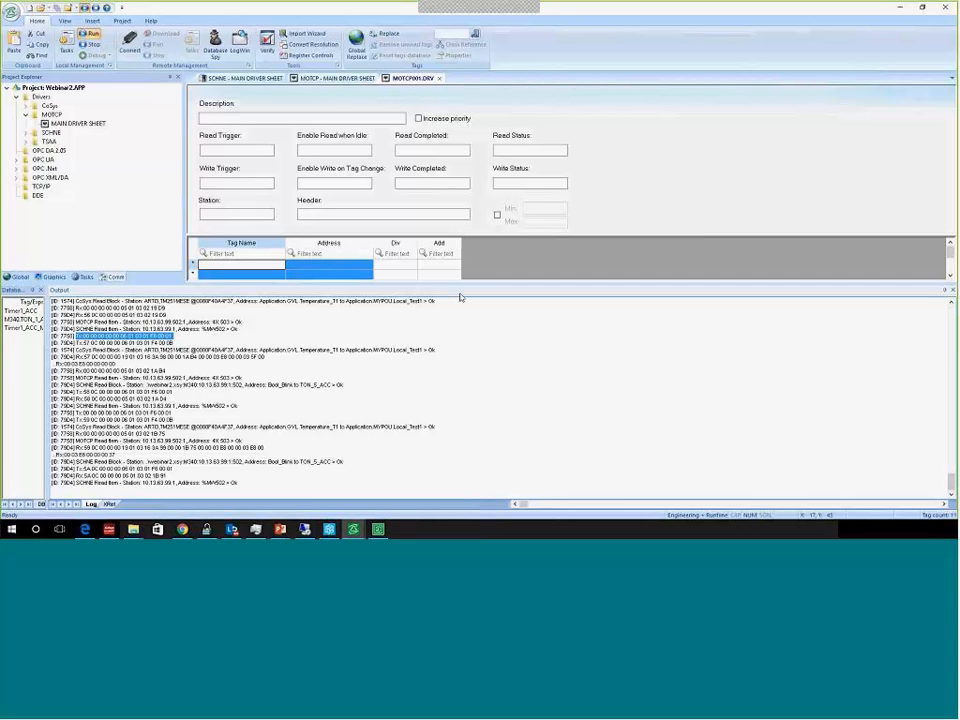
Shrink the Output window to show more of the driver sheet and widen the Database Spy to show its value columns
drag(459, 283, 466, 340)
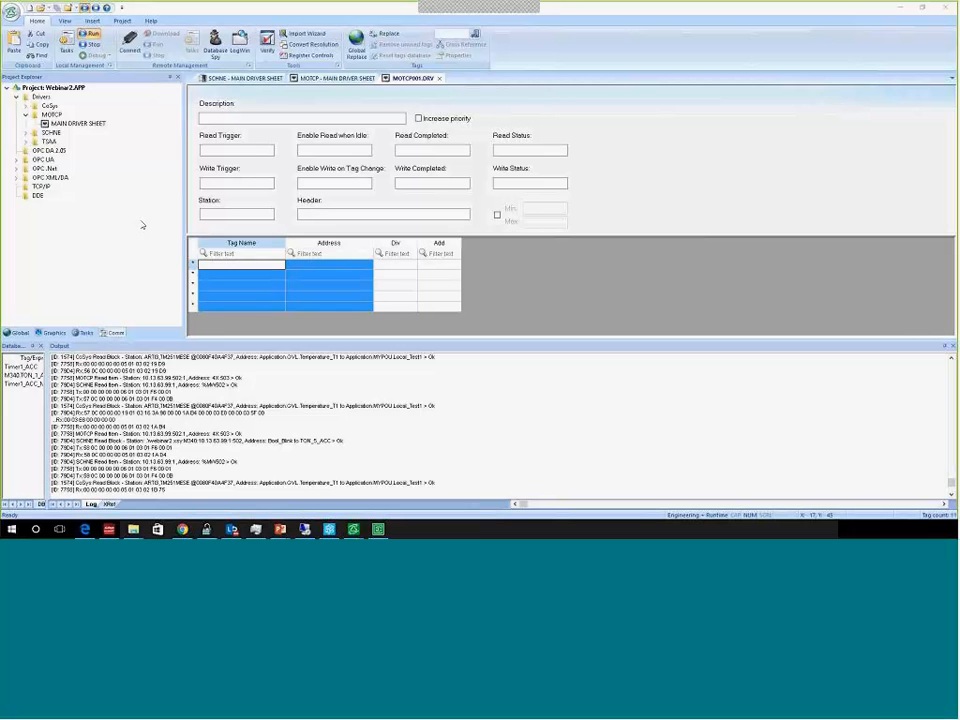
click(327, 265)
click(264, 267)
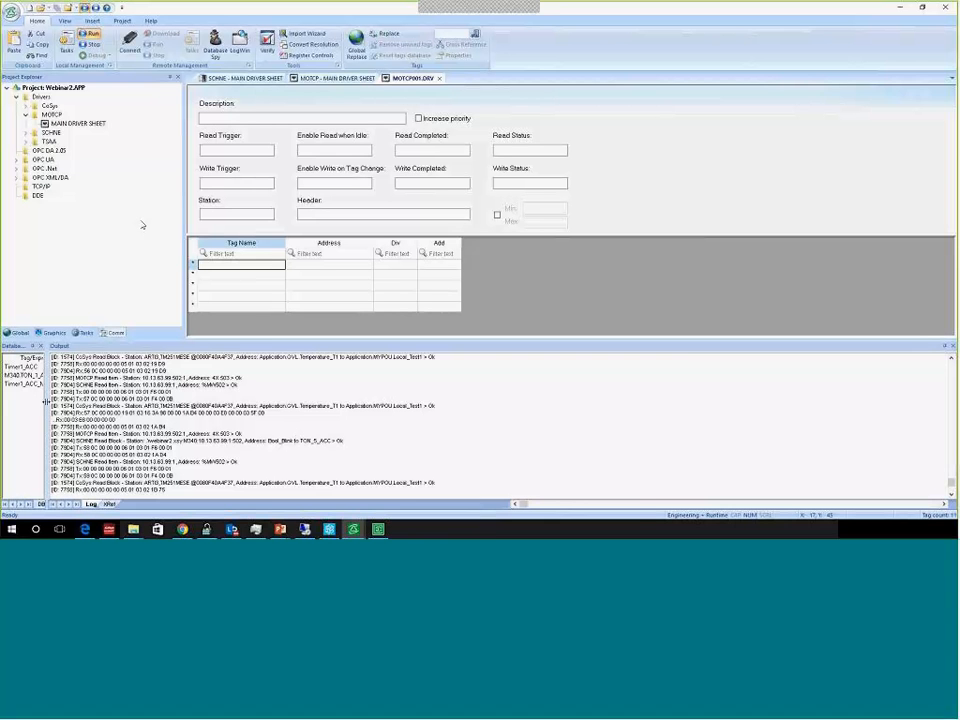
drag(190, 416, 300, 408)
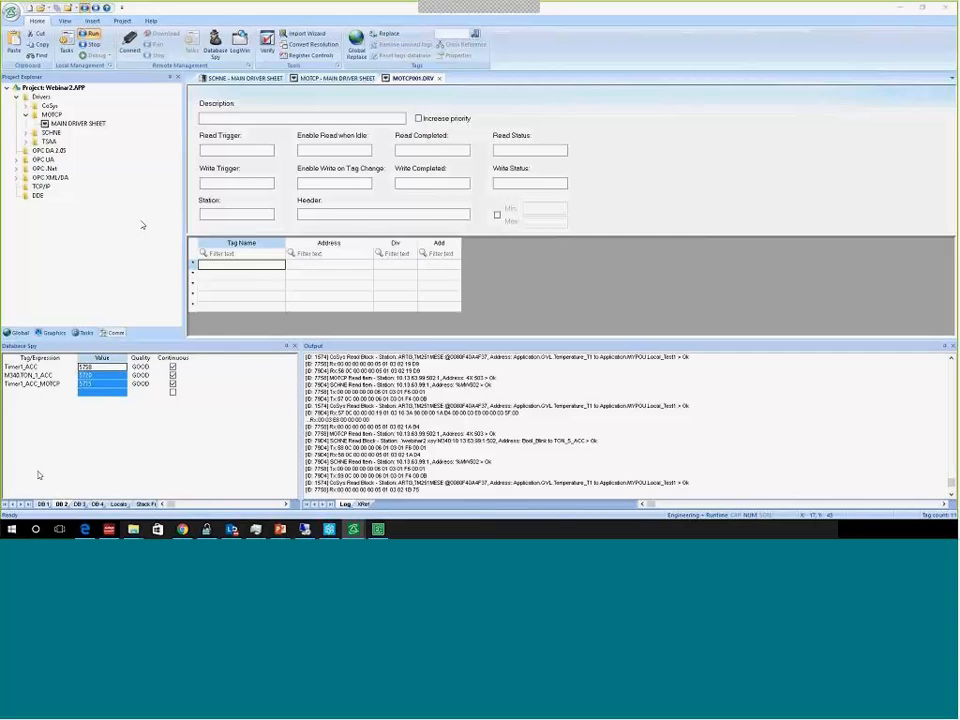
Switch to the PowerPoint slideshow and advance from the Q&A slide to the Contact InduSoft Today slide
key(super+d)
key(alt+Tab)
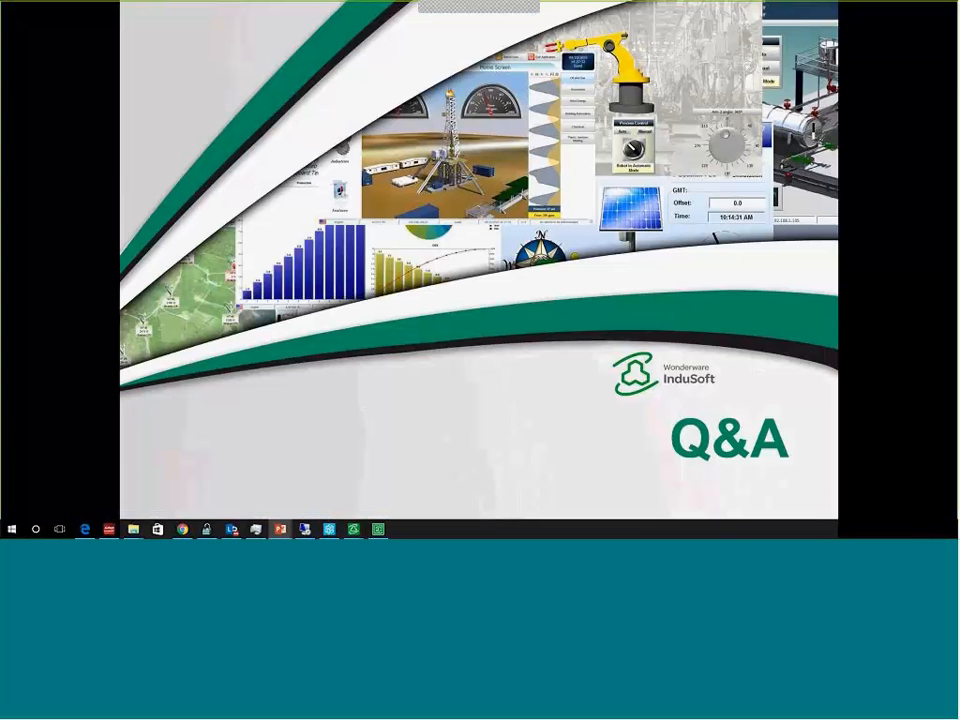
key(Right)
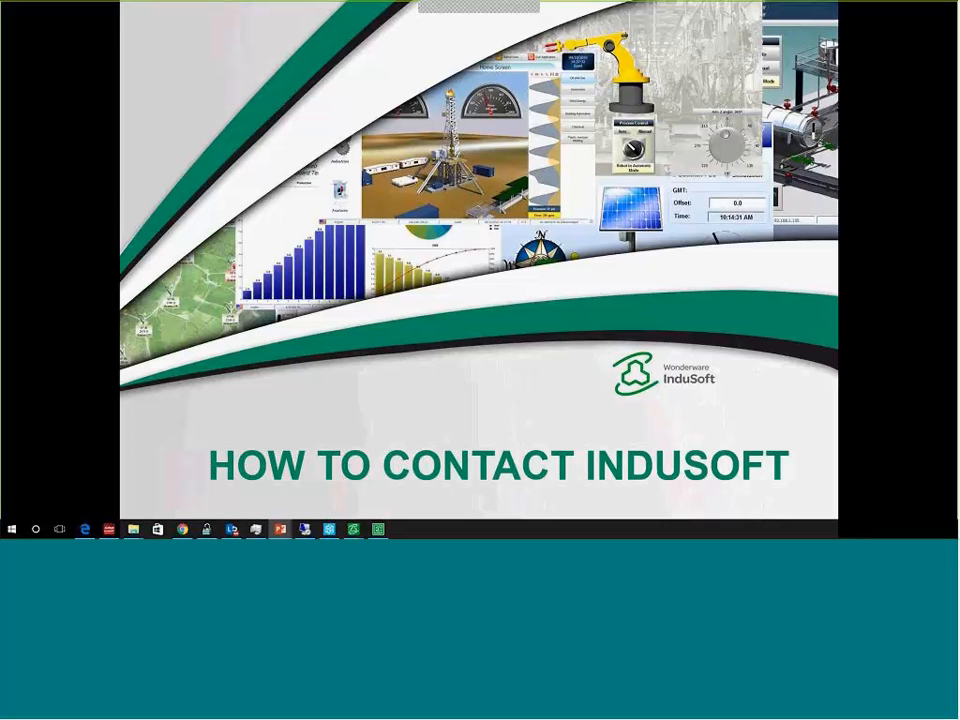
key(Right)
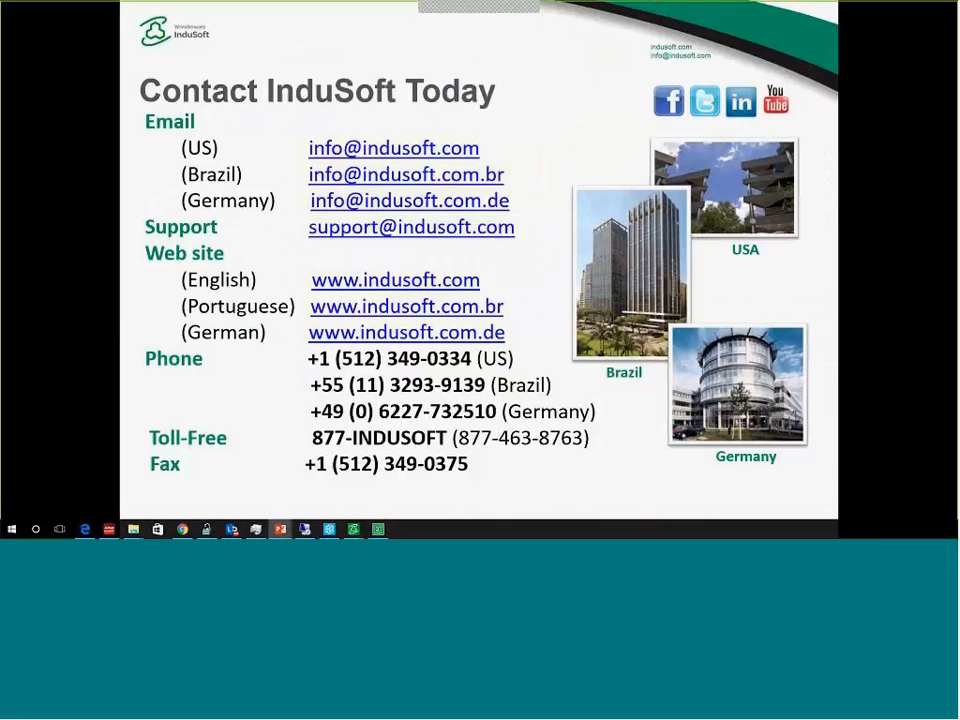